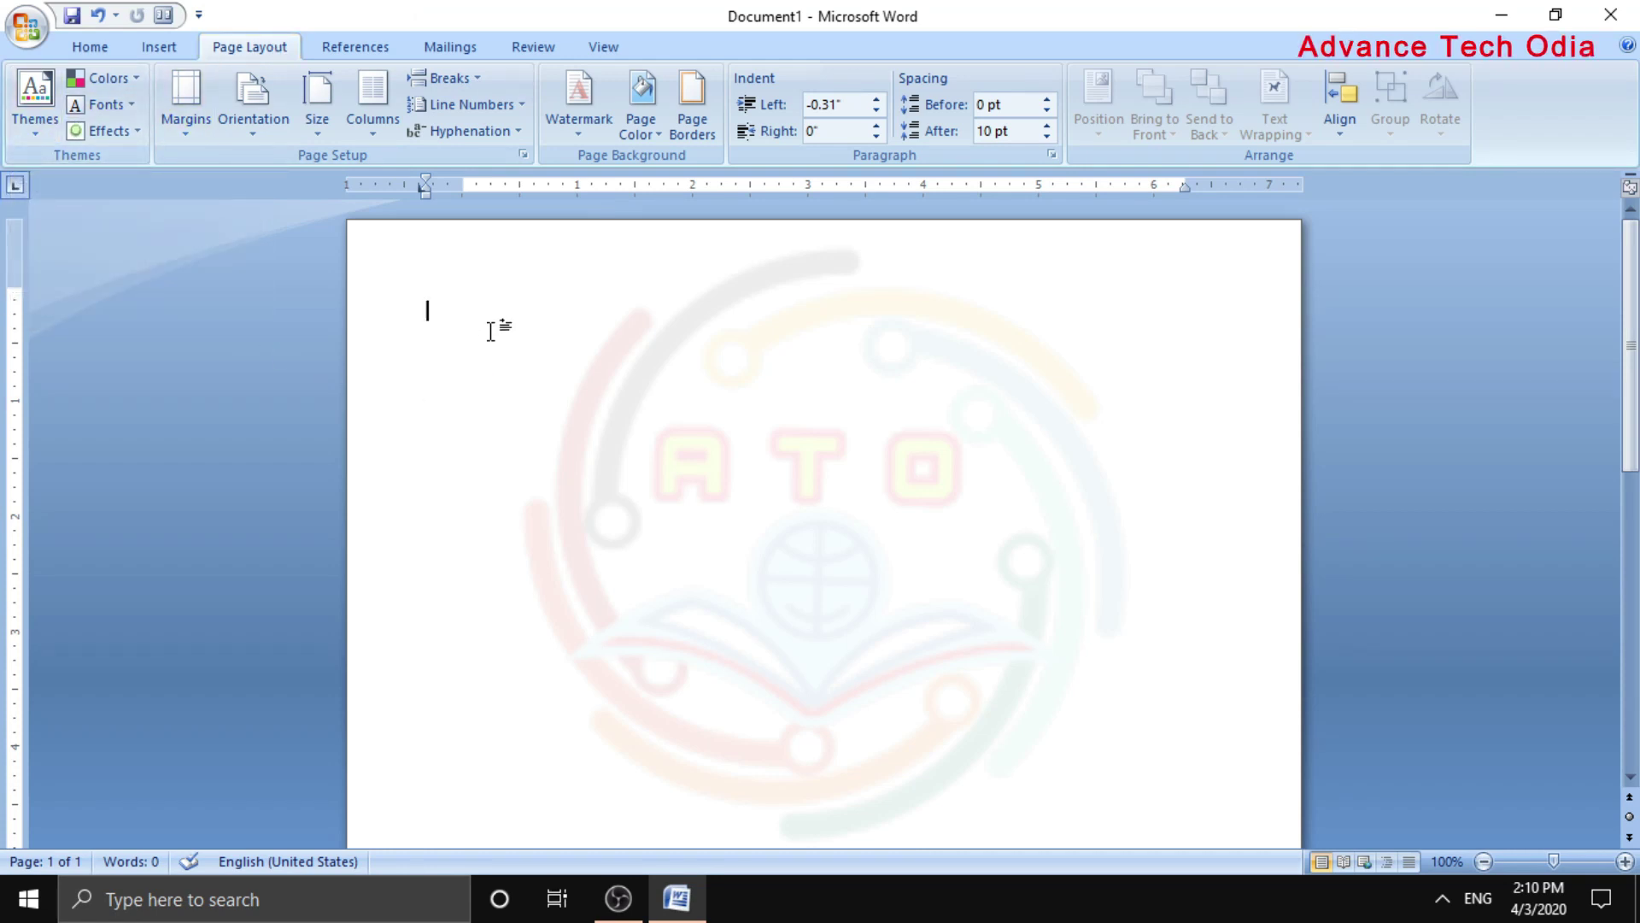
Generate three paragraphs of sample text (185 words) with the =RAND() formula
{"action": "type", "text": "=RA"}
{"action": "type", "text": "ND()"}
{"action": "key", "text": "Return"}
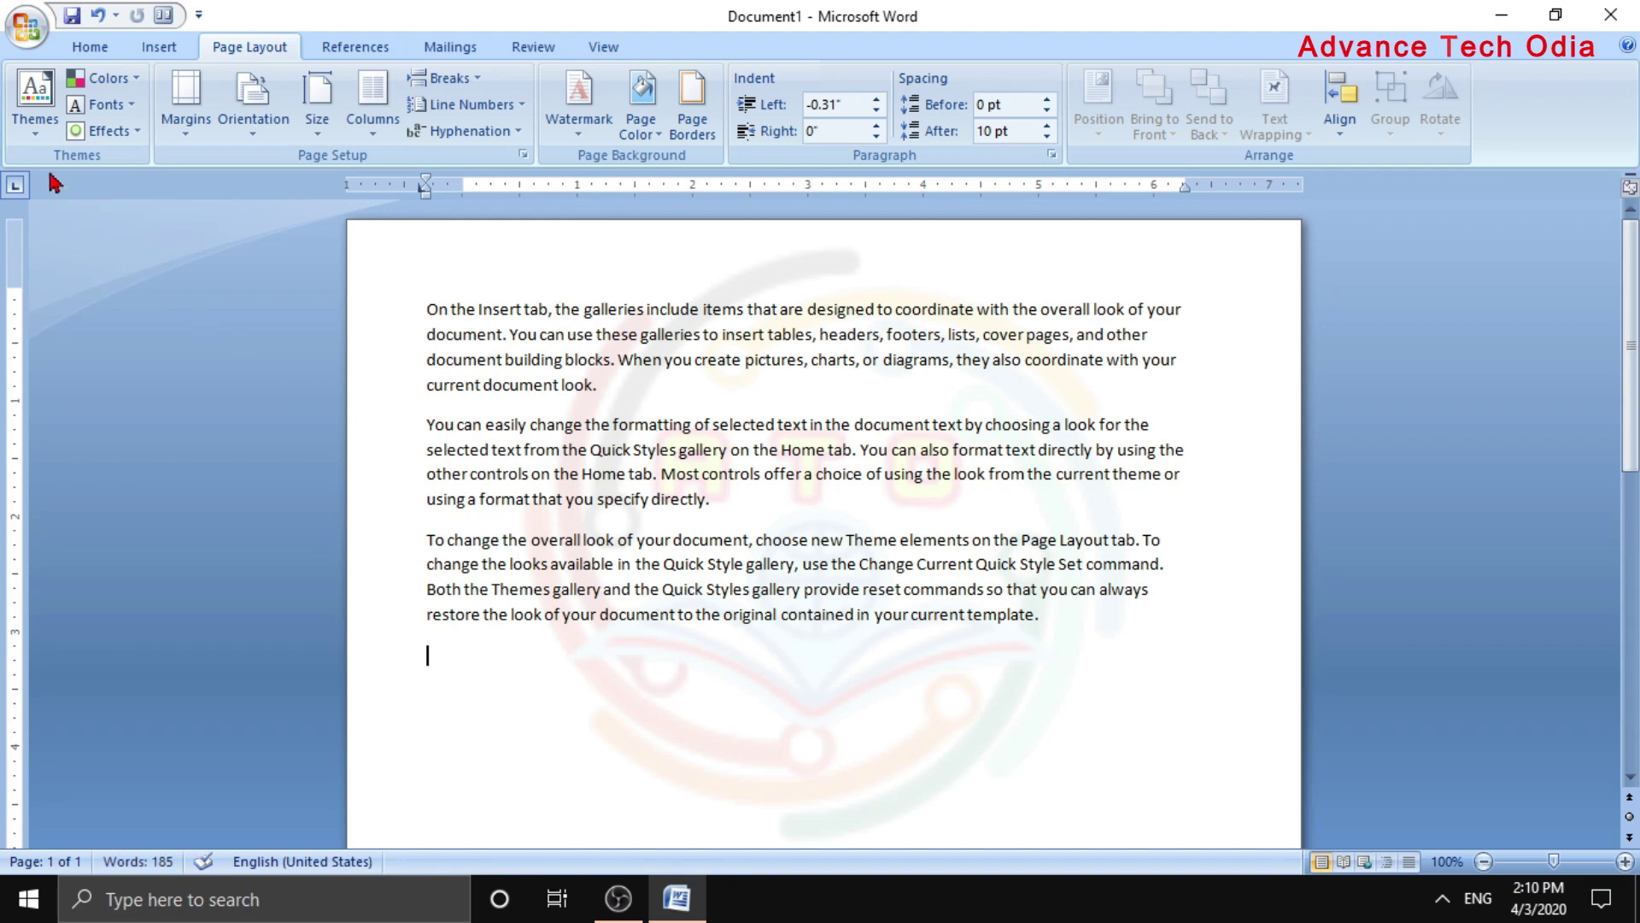
{"action": "left_click", "coordinate": [34, 101]}
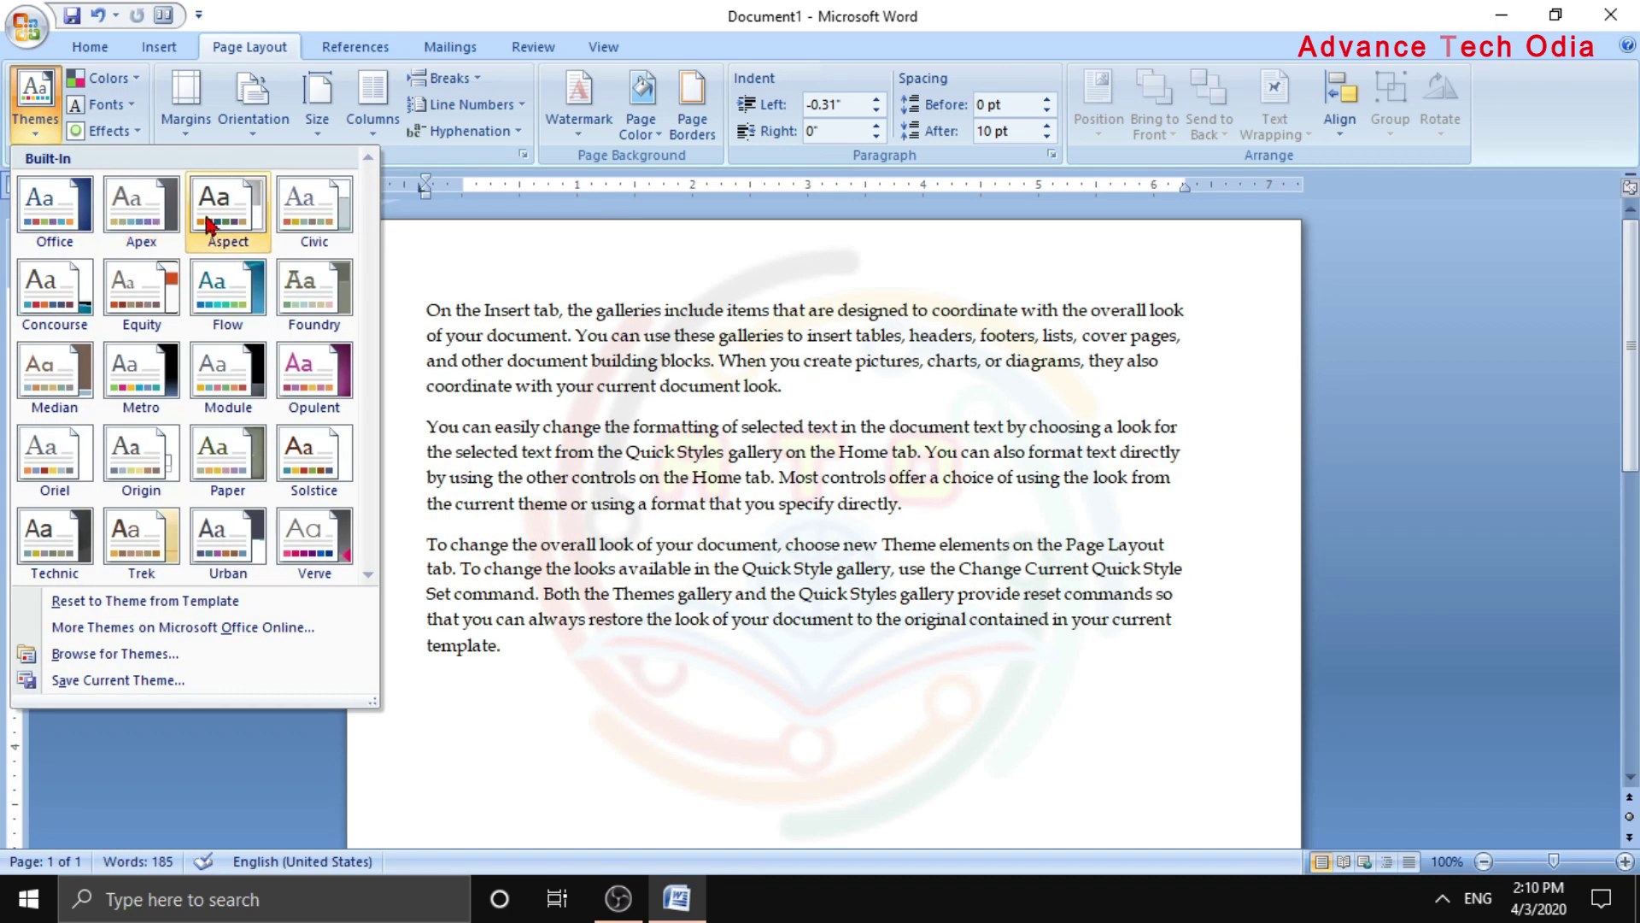
{"action": "left_click", "coordinate": [228, 316]}
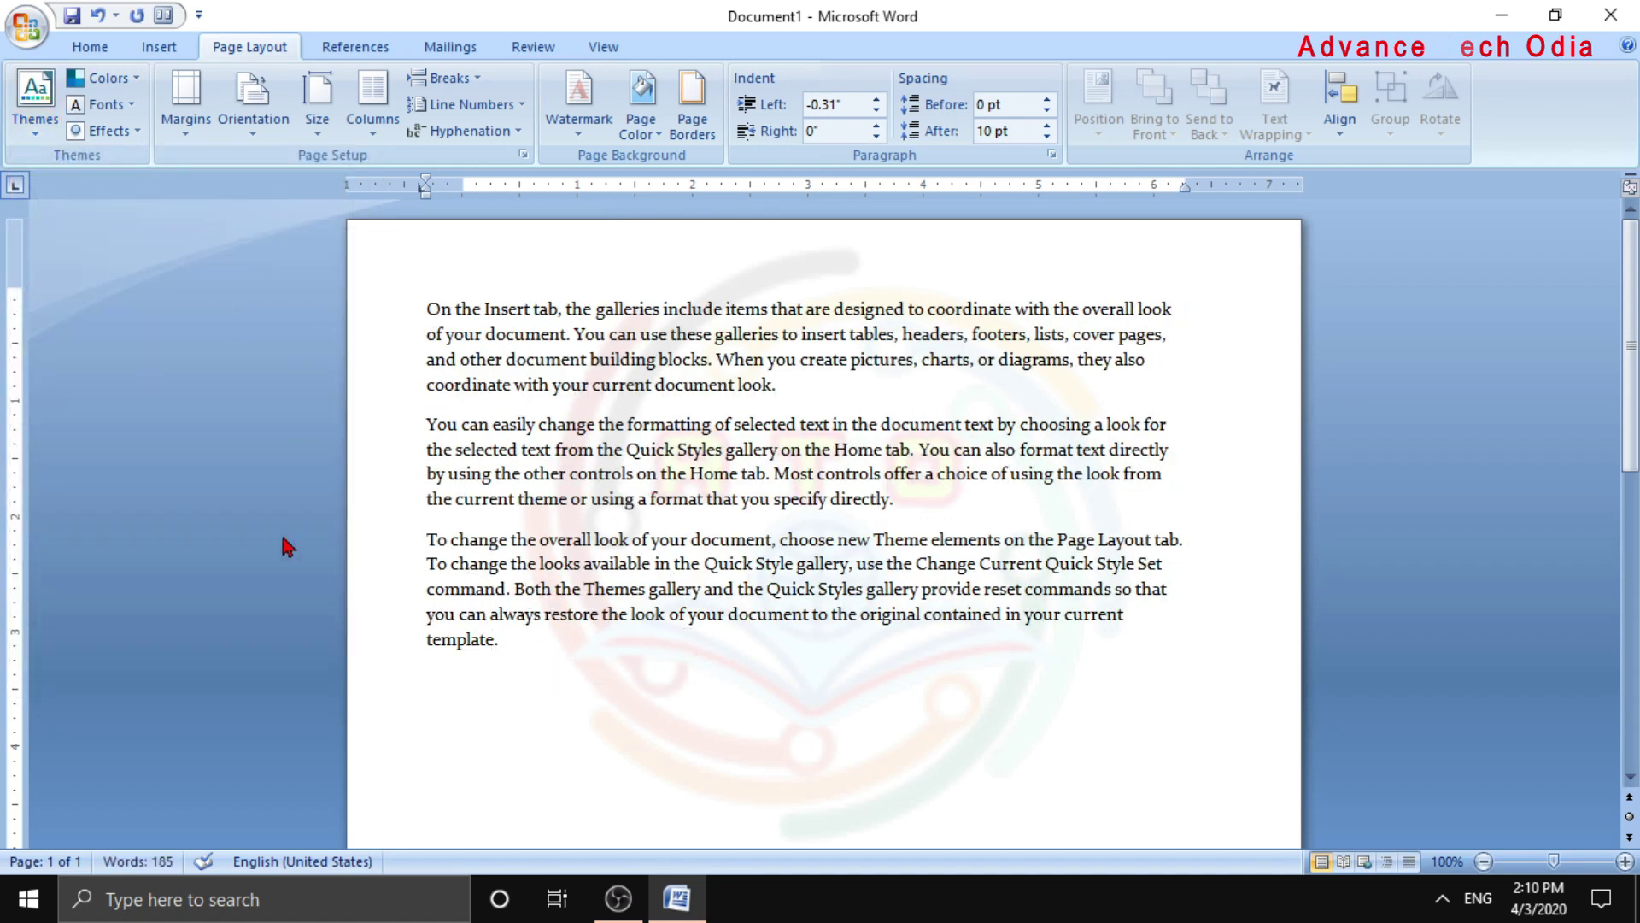
{"action": "left_click", "coordinate": [35, 98]}
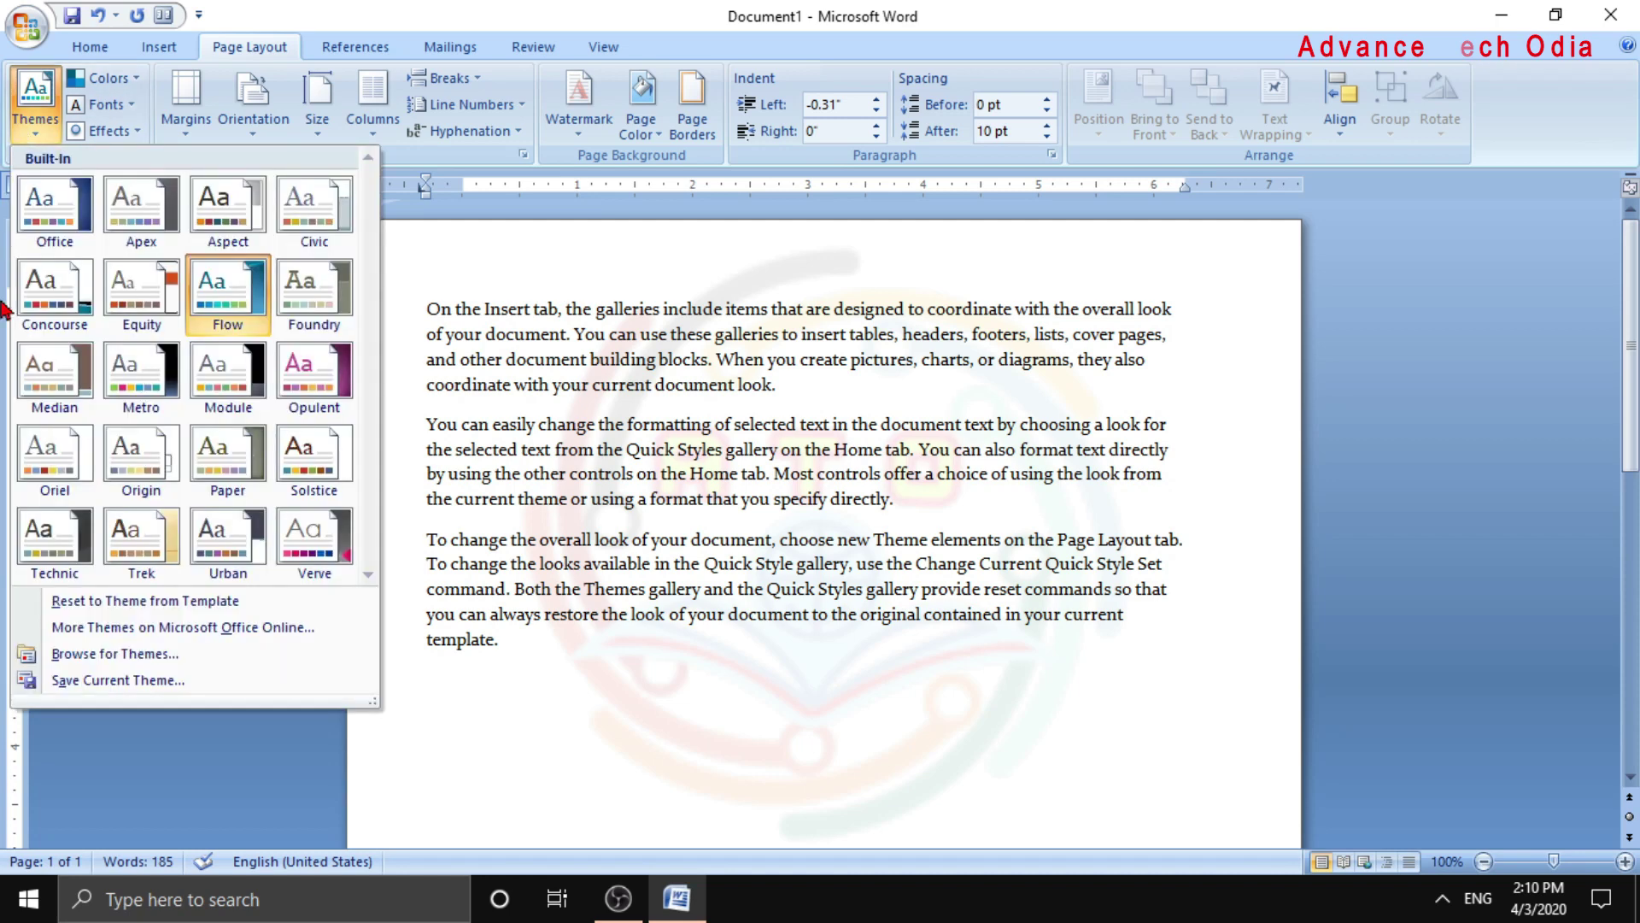
{"action": "left_click", "coordinate": [96, 602]}
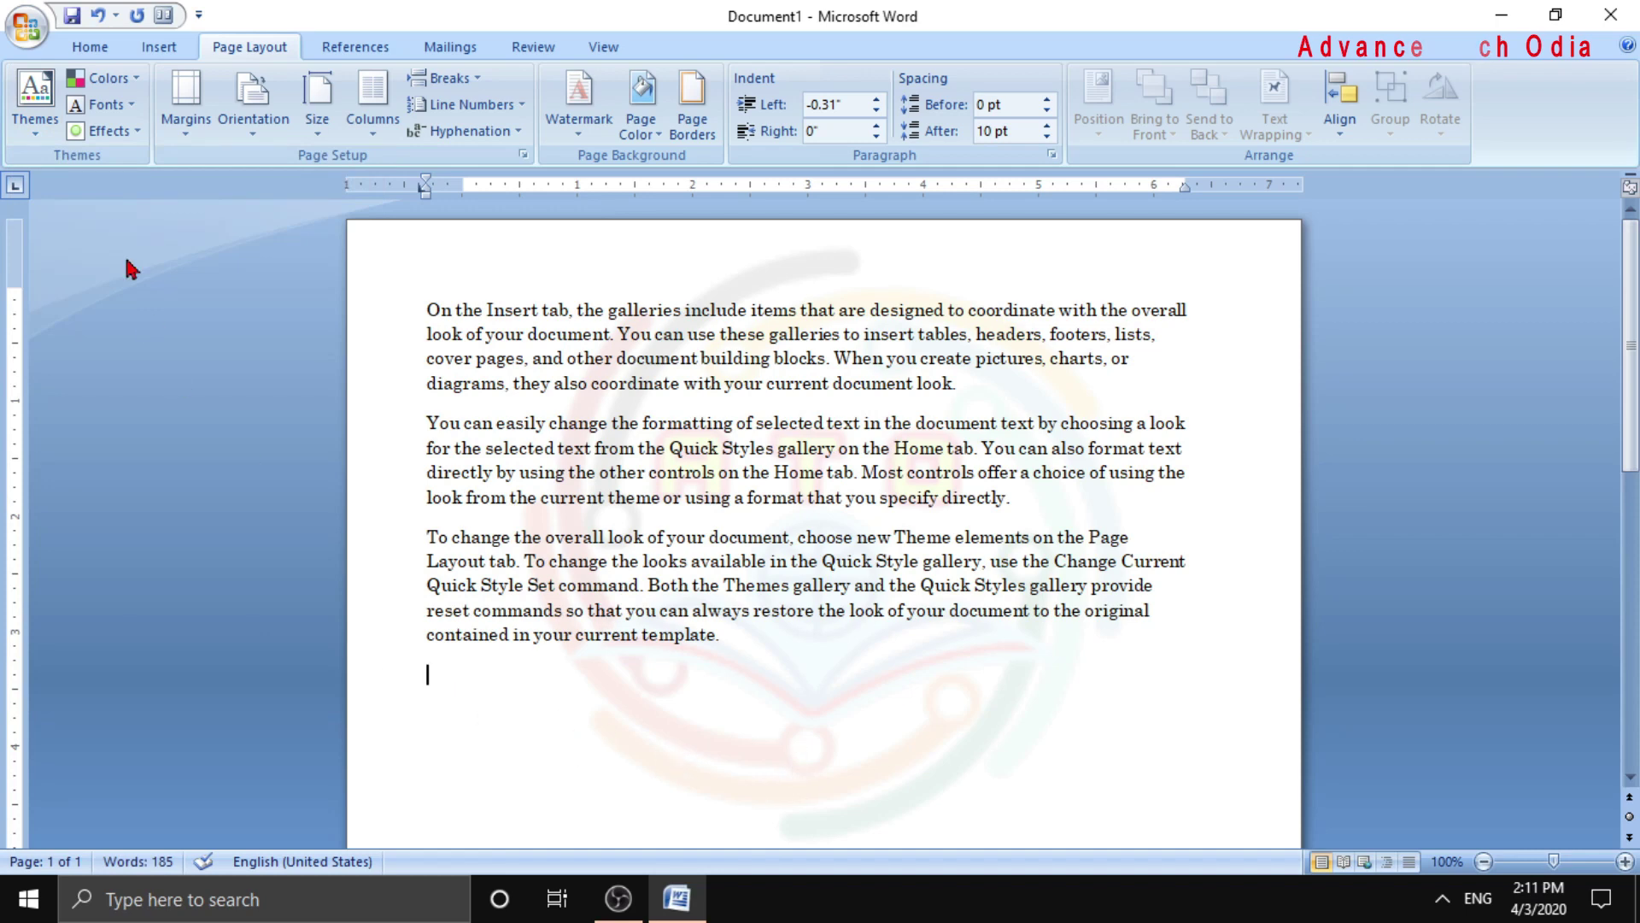
{"action": "left_click", "coordinate": [102, 78]}
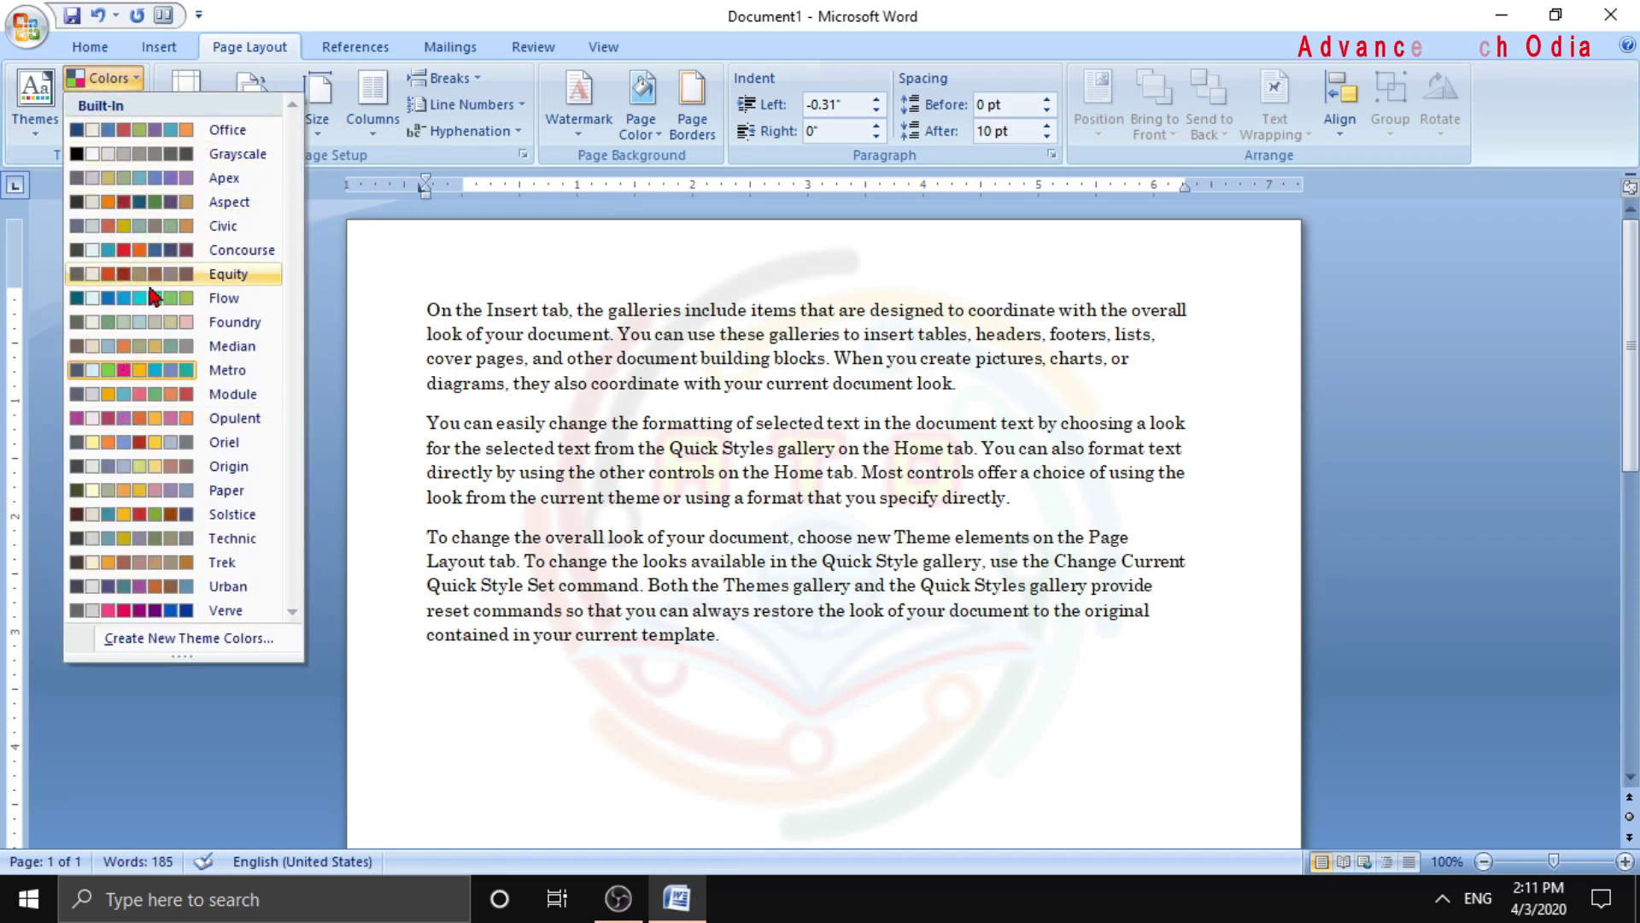
{"action": "left_click", "coordinate": [119, 77]}
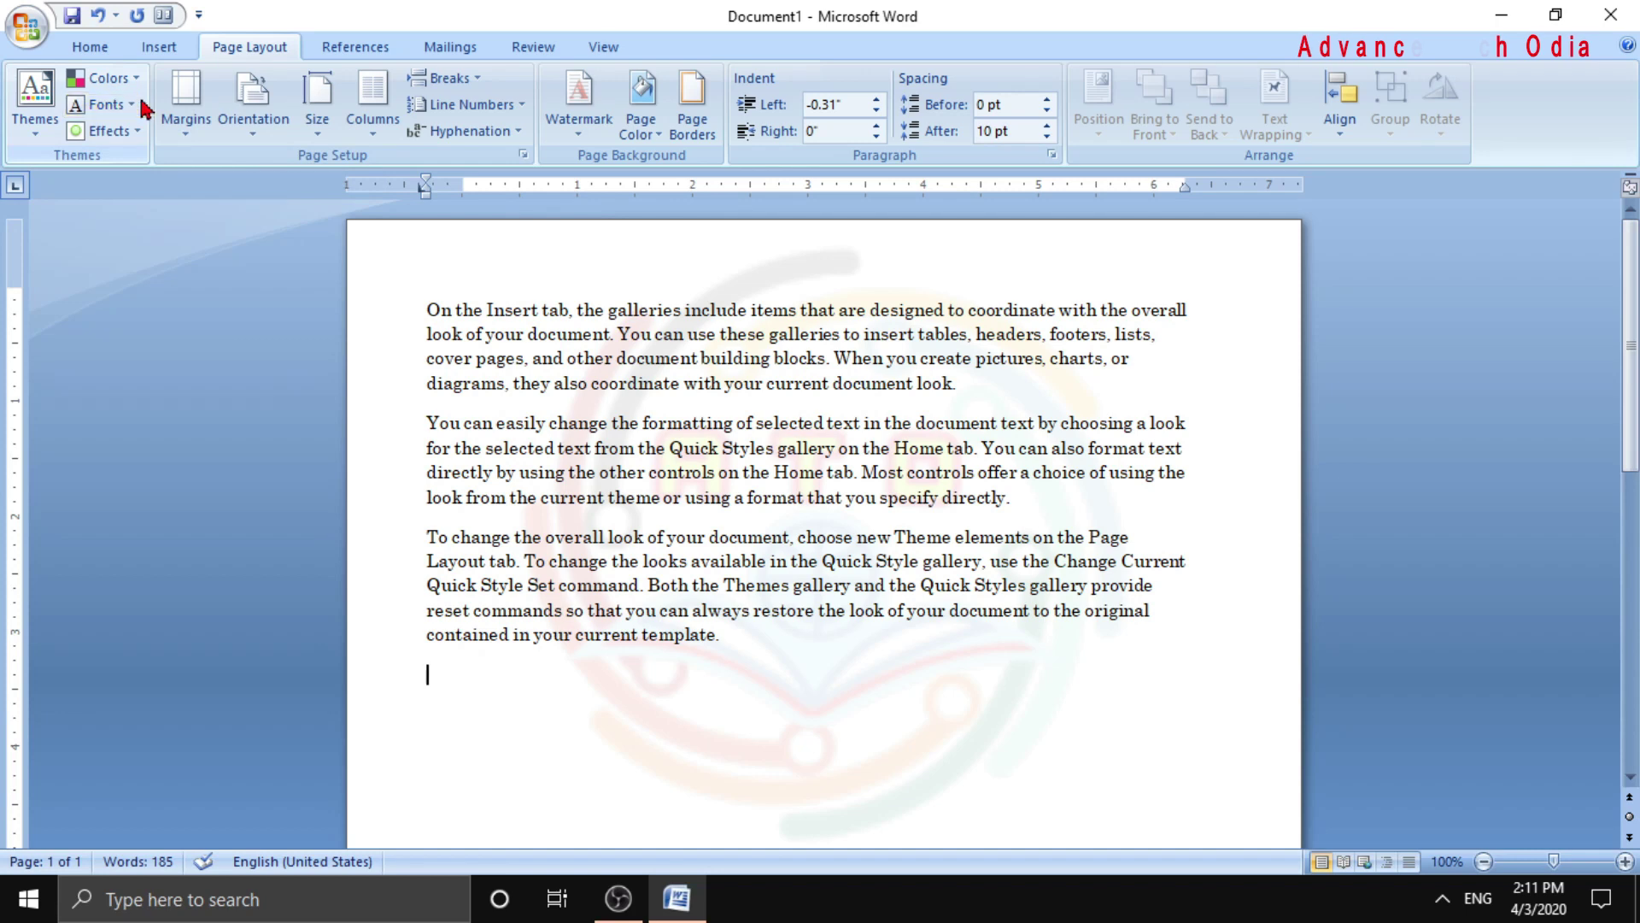
{"action": "left_click", "coordinate": [103, 105]}
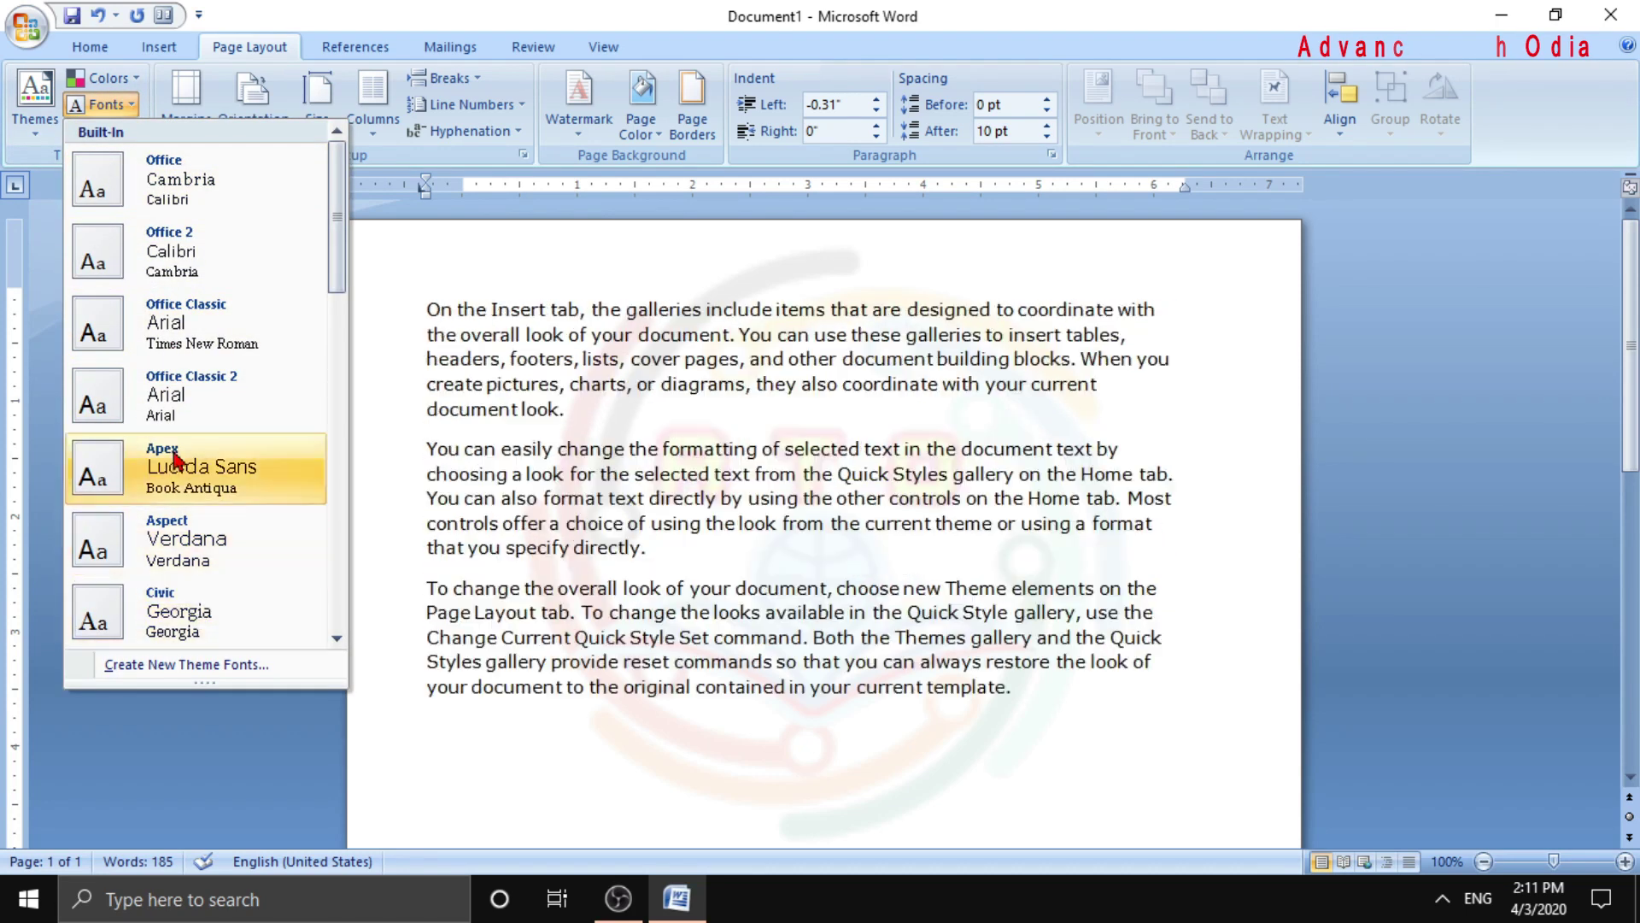
{"action": "left_click", "coordinate": [132, 130]}
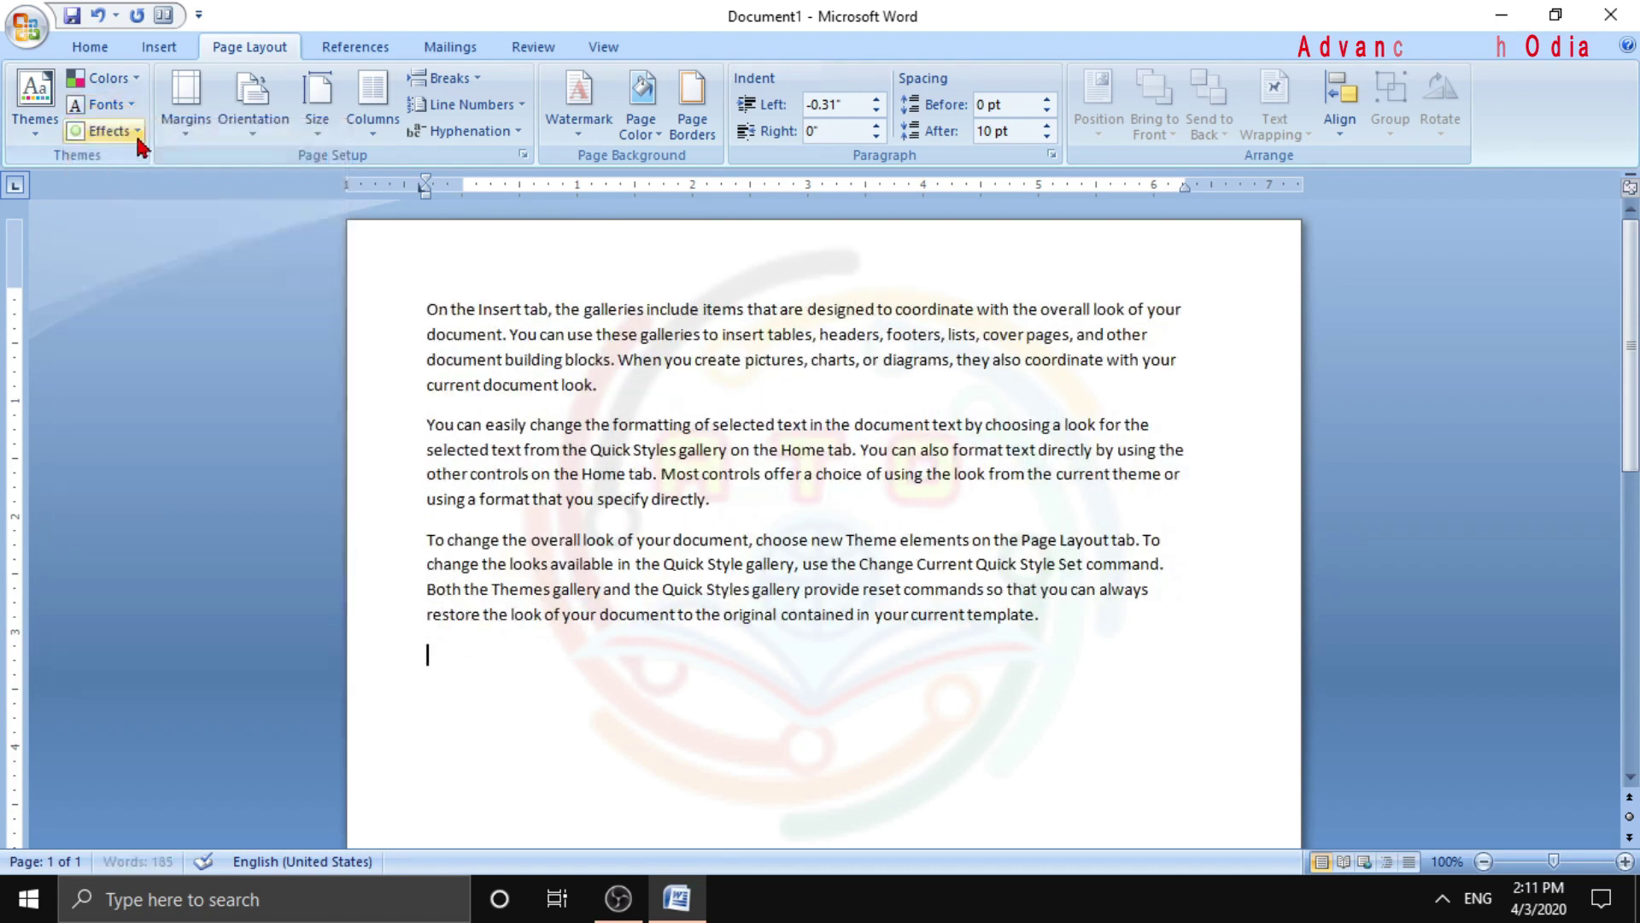
{"action": "left_click", "coordinate": [128, 131]}
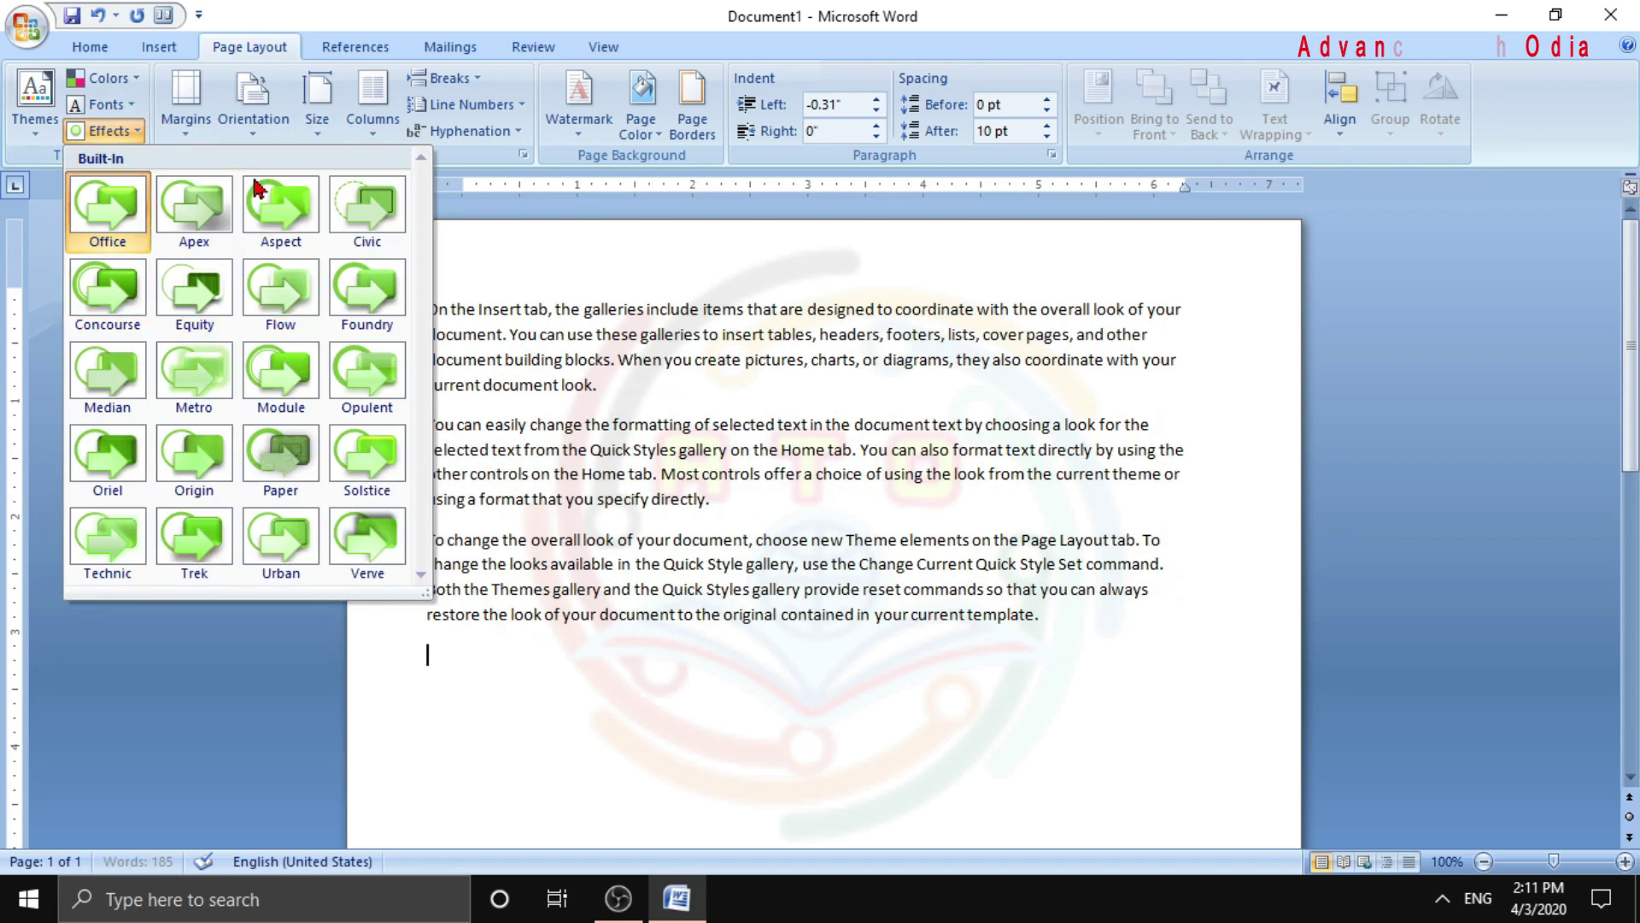
{"action": "left_click", "coordinate": [137, 203]}
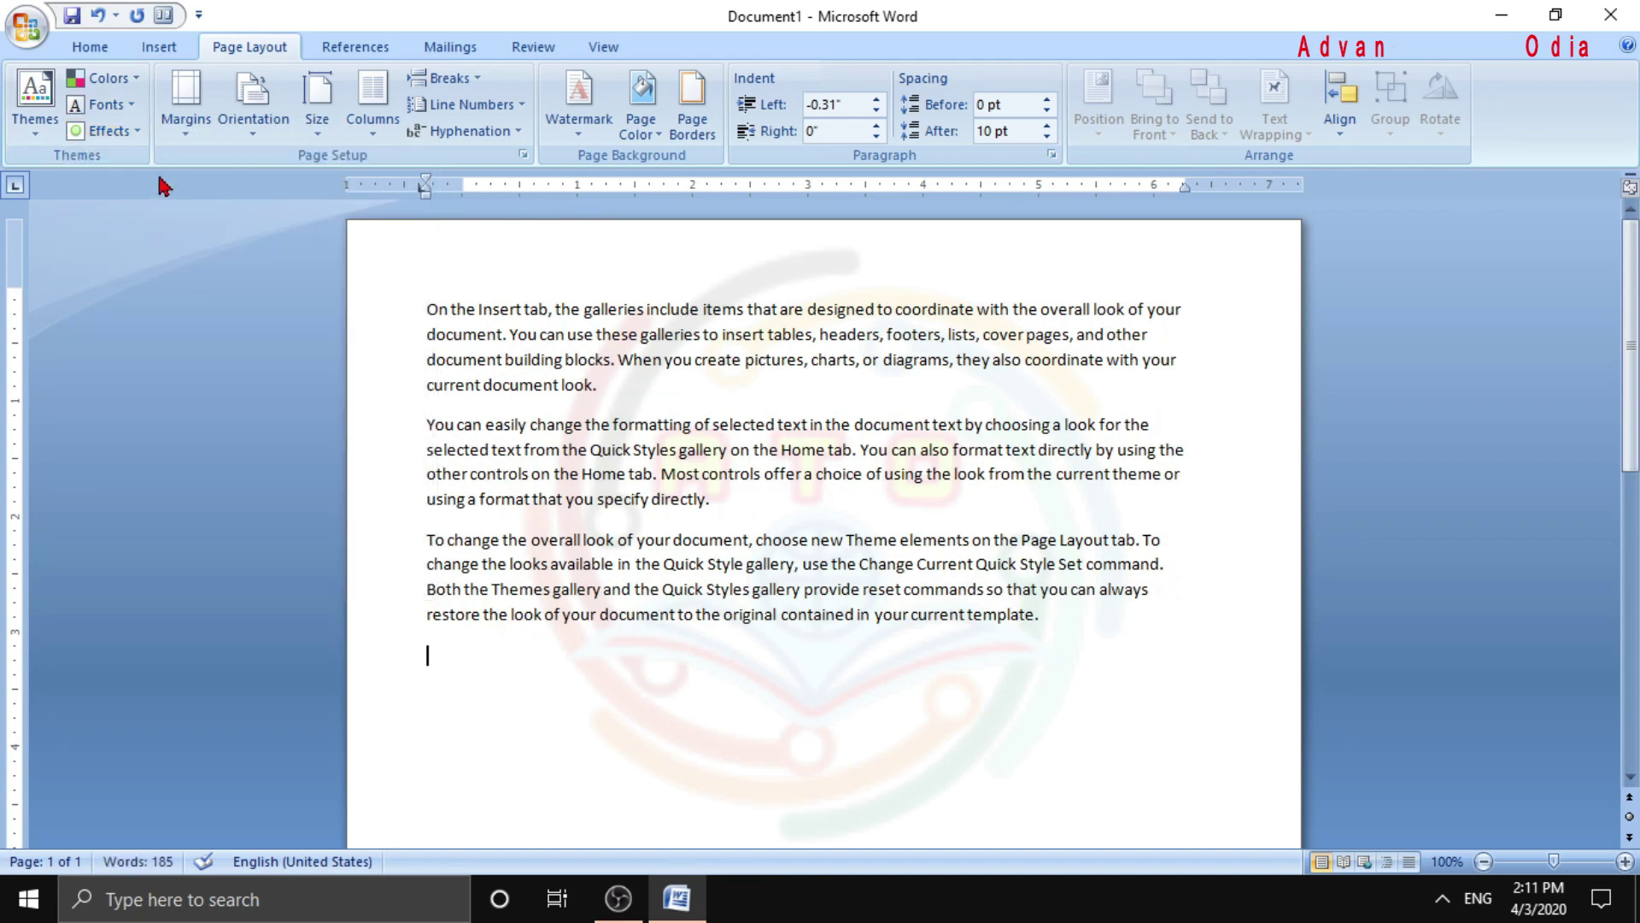
{"action": "left_click", "coordinate": [202, 128]}
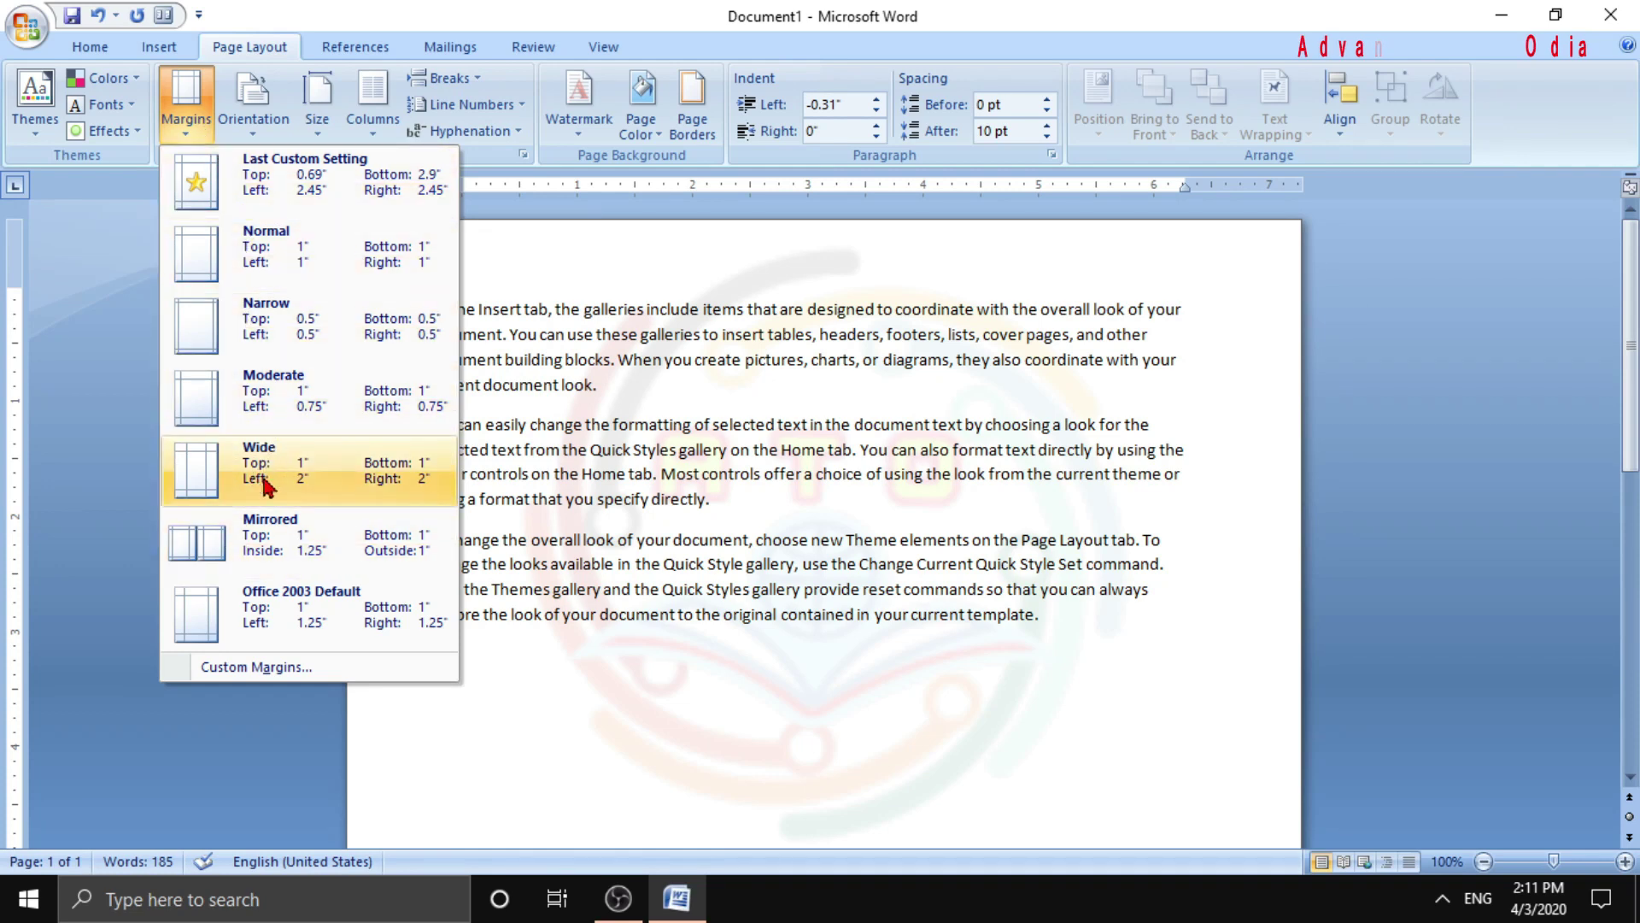
Apply Wide page margins, then switch to Normal 1-inch margins
{"action": "left_click", "coordinate": [261, 473]}
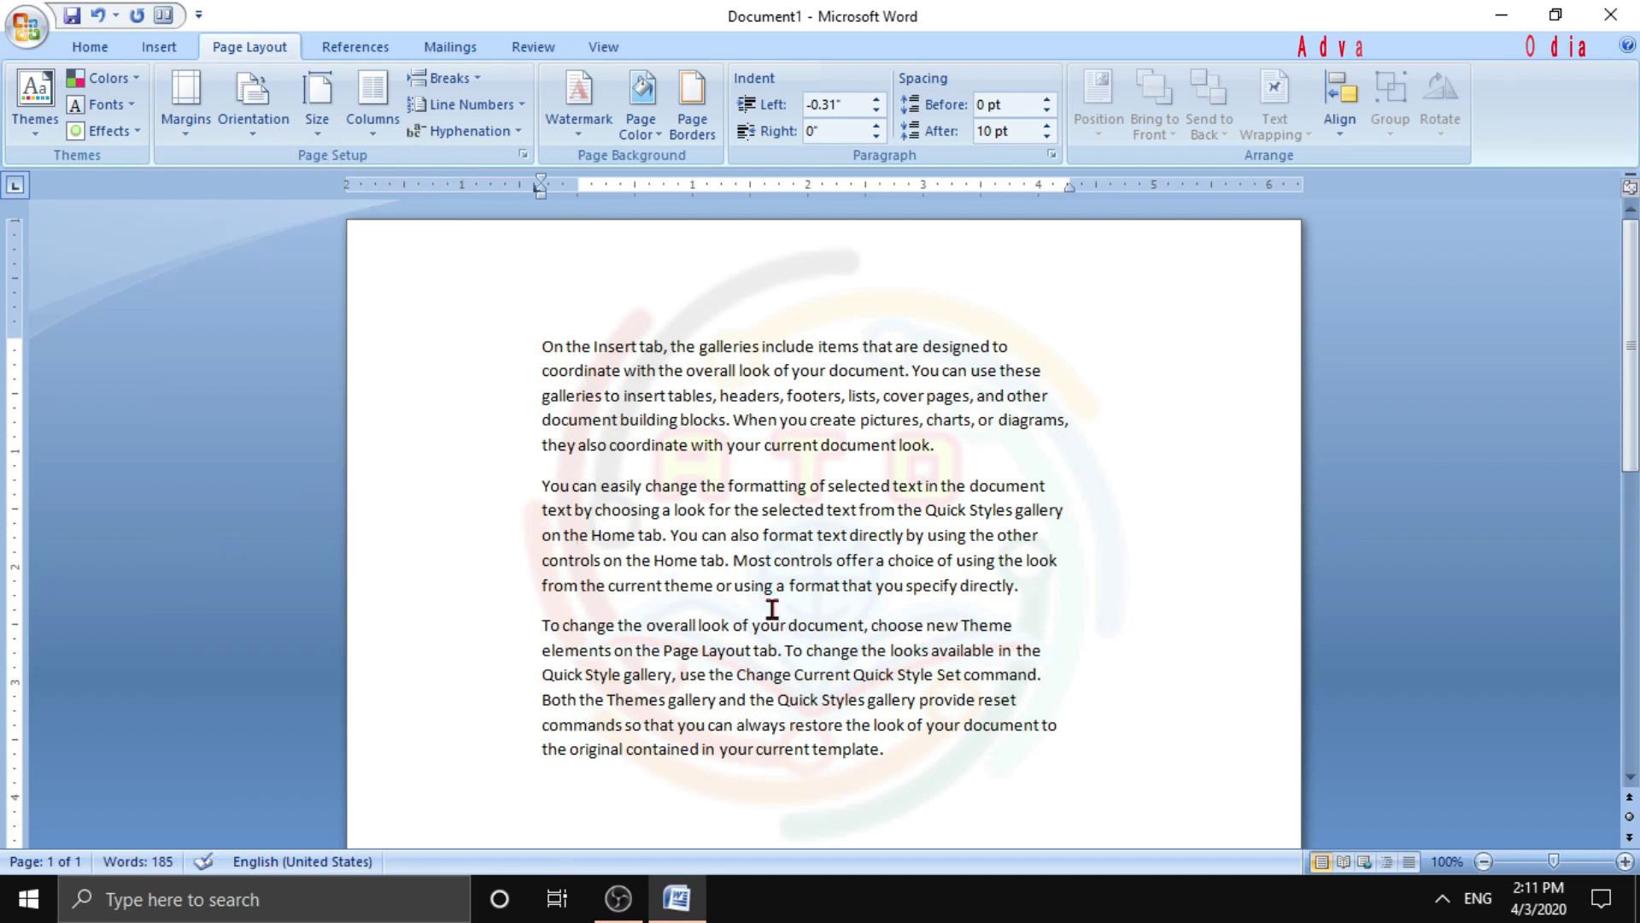
{"action": "left_click", "coordinate": [186, 107]}
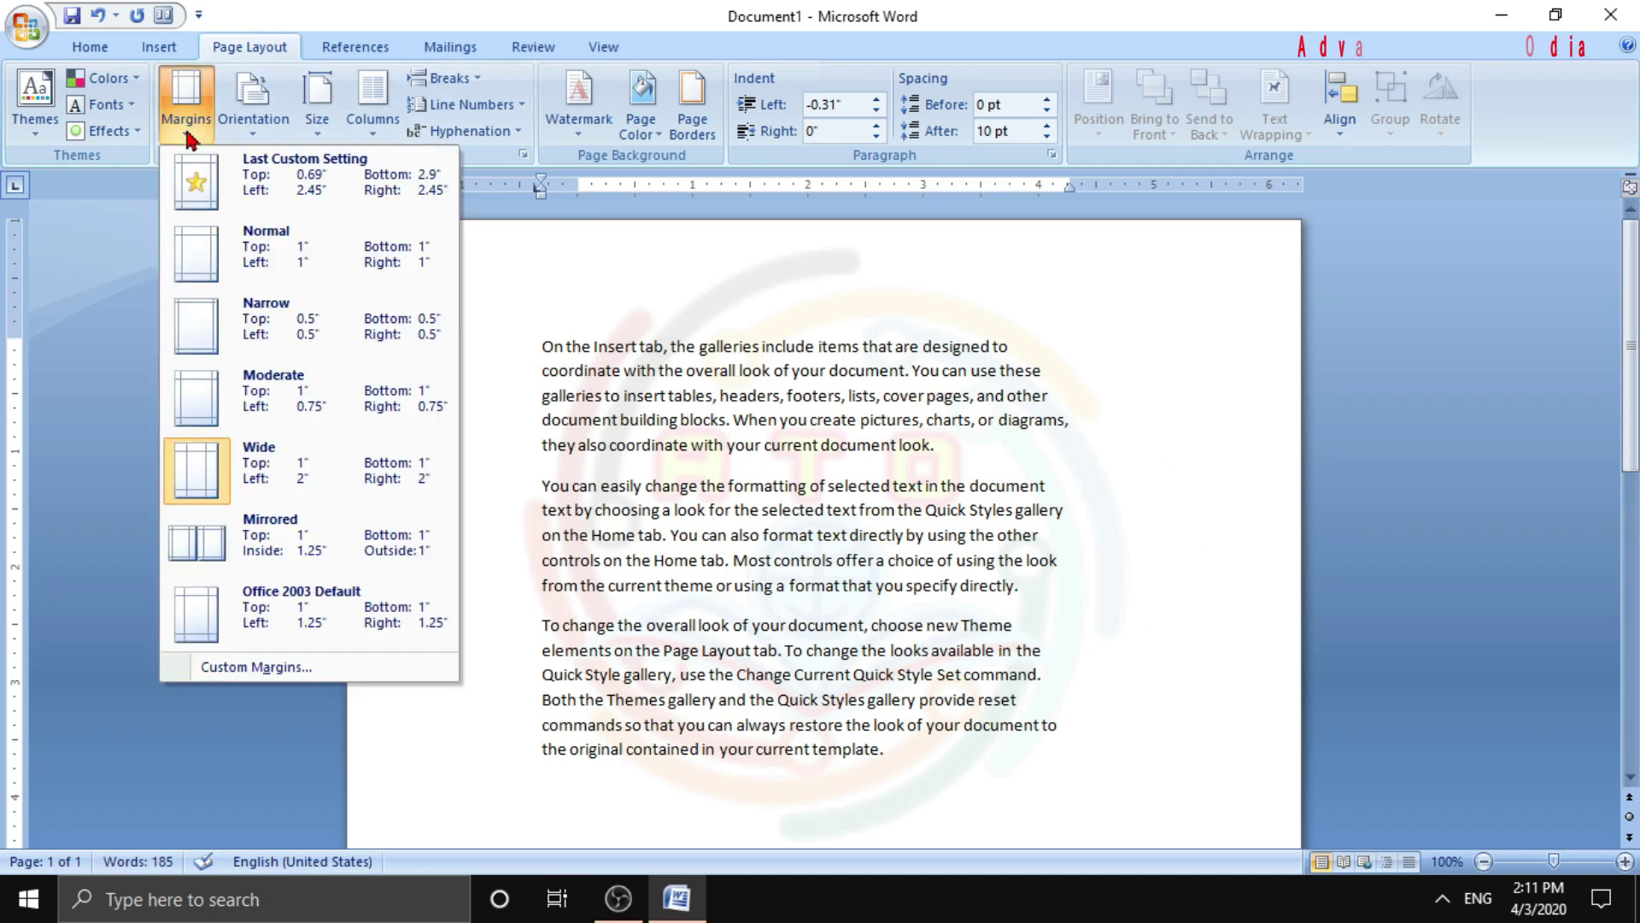
{"action": "left_click", "coordinate": [205, 256]}
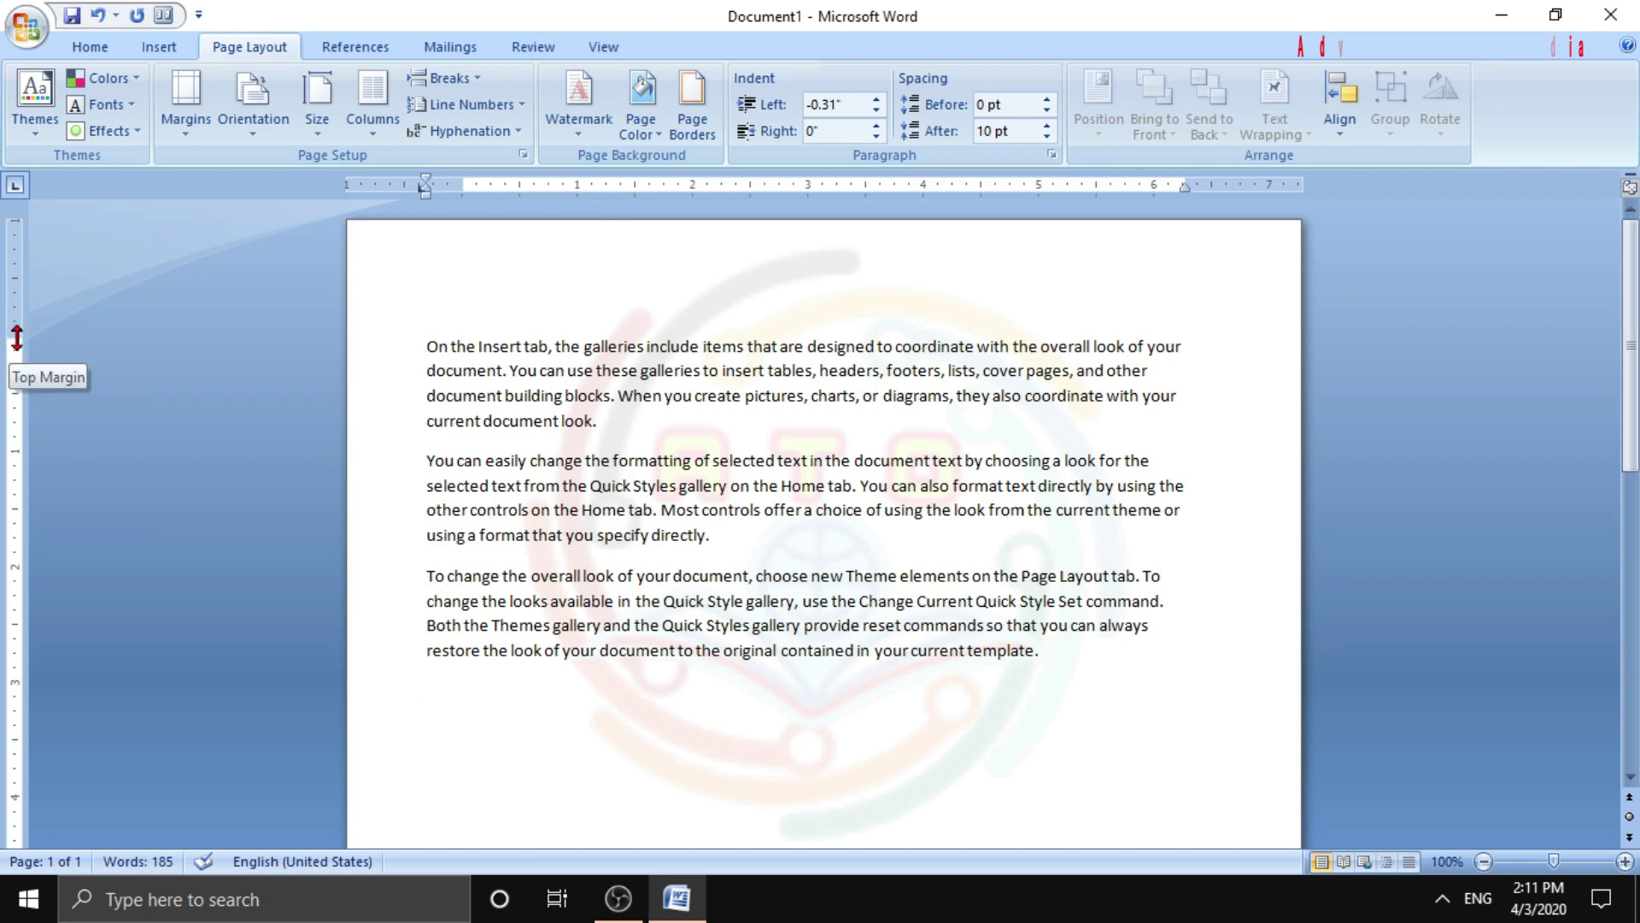
Shrink the top margin, nudge the left margin right and widen the right margin on the rulers
{"action": "left_click_drag", "start_coordinate": [16, 338], "coordinate": [14, 298]}
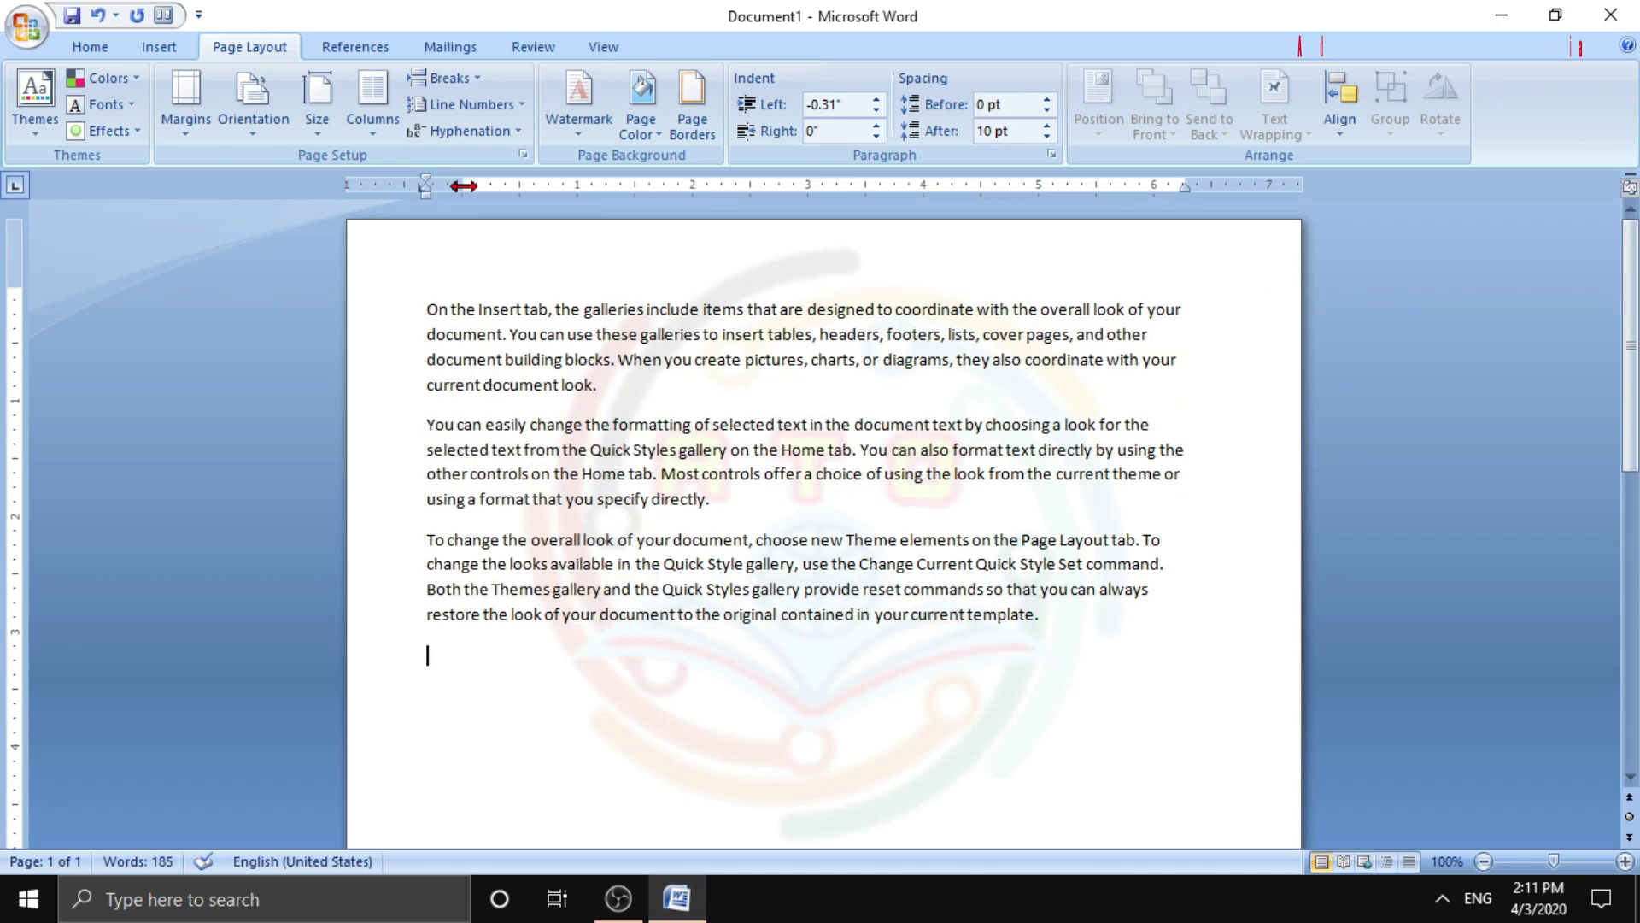
{"action": "mouse_move", "coordinate": [464, 186]}
{"action": "left_mouse_down"}
{"action": "mouse_move", "coordinate": [528, 187]}
{"action": "mouse_move", "coordinate": [485, 184]}
{"action": "left_mouse_up"}
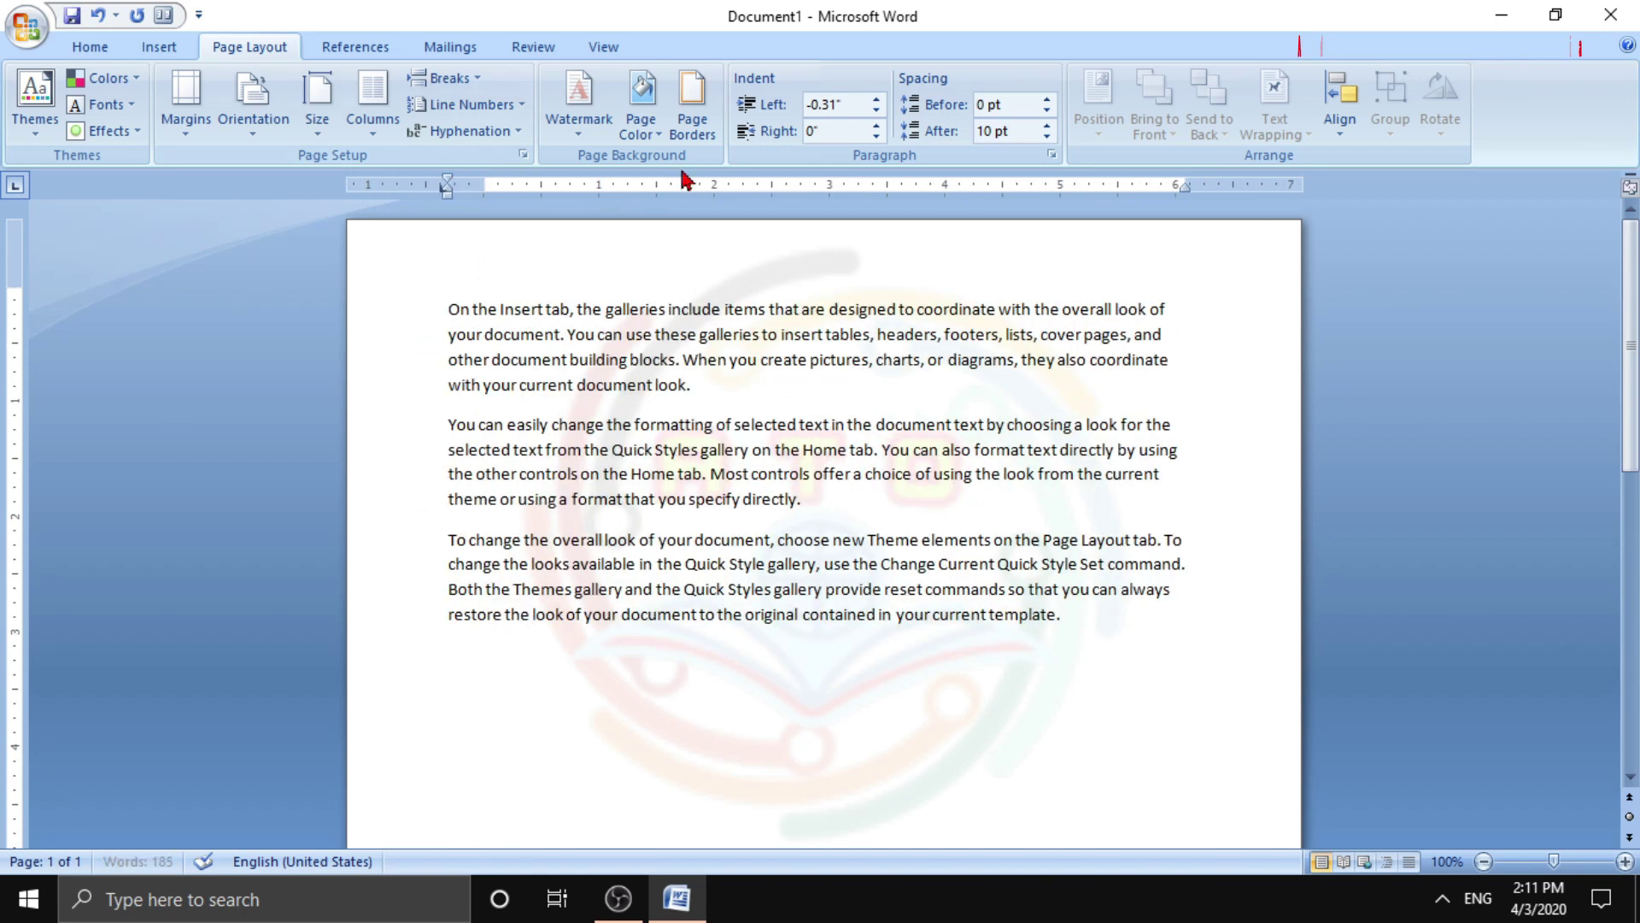
{"action": "mouse_move", "coordinate": [1183, 184]}
{"action": "left_mouse_down"}
{"action": "mouse_move", "coordinate": [1284, 175]}
{"action": "mouse_move", "coordinate": [1239, 182]}
{"action": "left_mouse_up"}
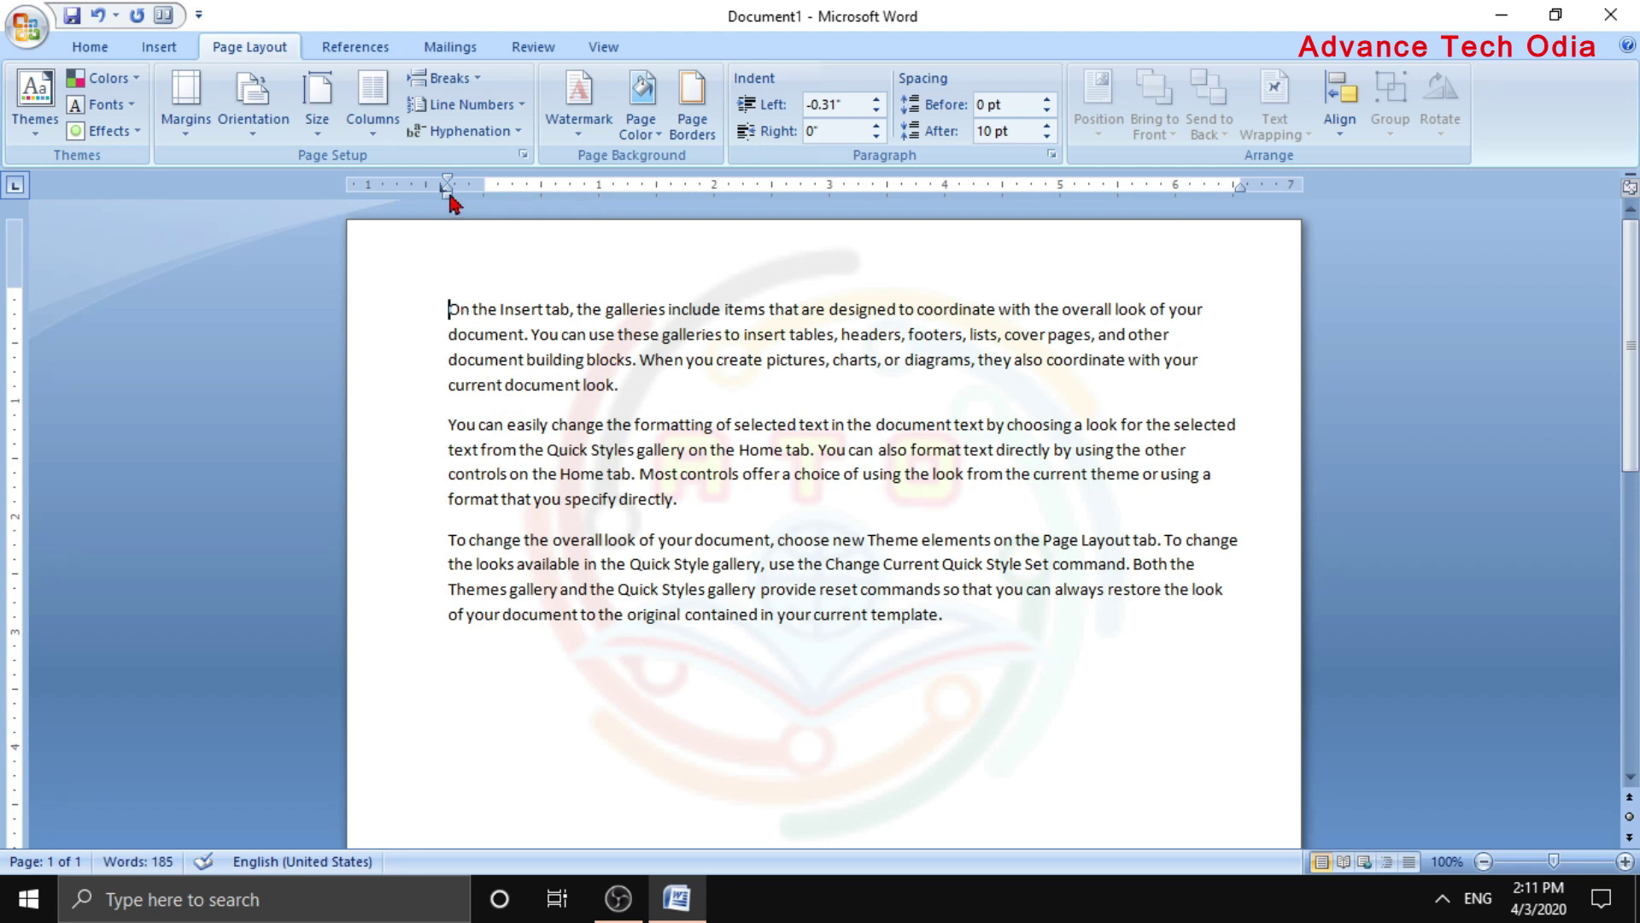
Try paragraph indents and margin positions, ending with a narrow left margin and a wide right margin
{"action": "left_click_drag", "start_coordinate": [449, 193], "coordinate": [540, 181]}
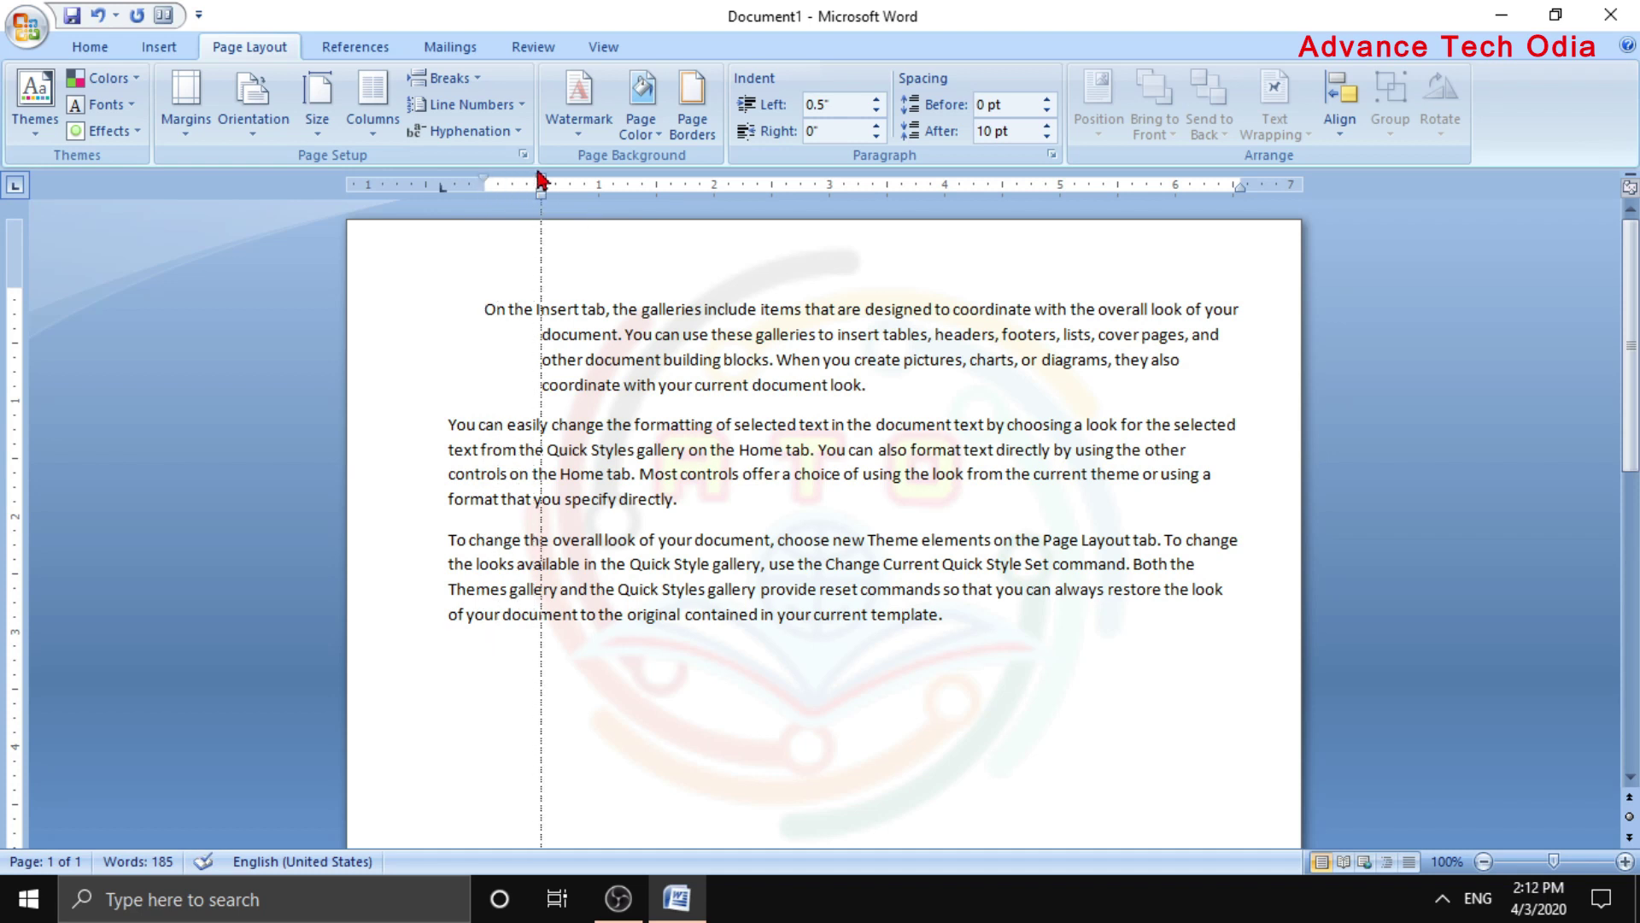
{"action": "left_click_drag", "start_coordinate": [541, 183], "coordinate": [446, 189]}
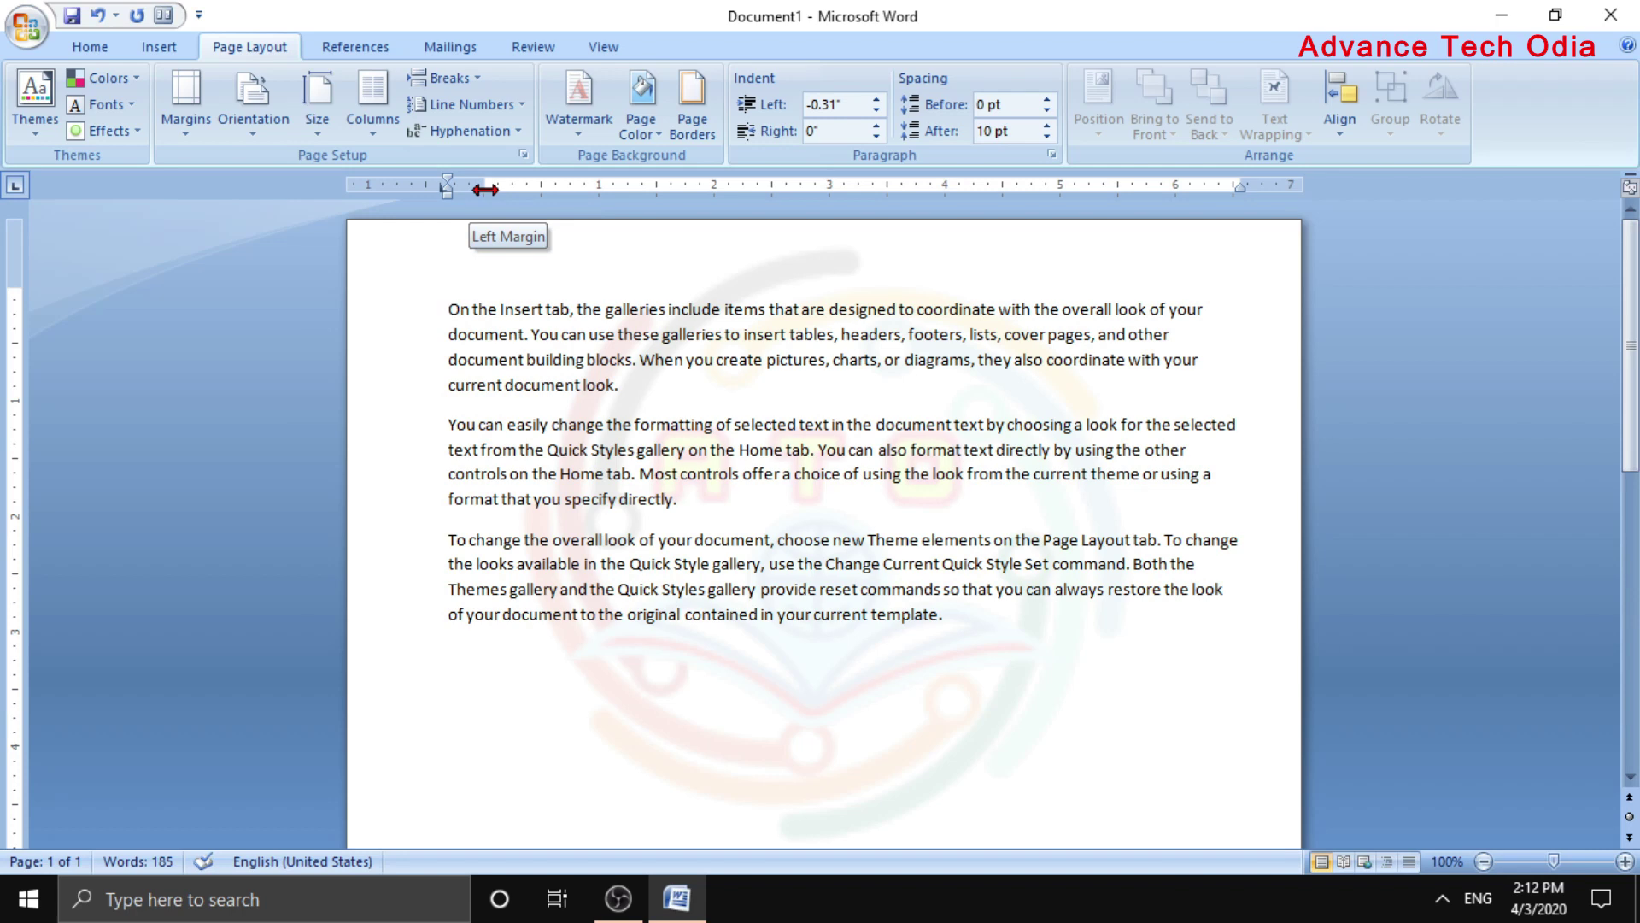
{"action": "left_click_drag", "start_coordinate": [484, 190], "coordinate": [643, 187]}
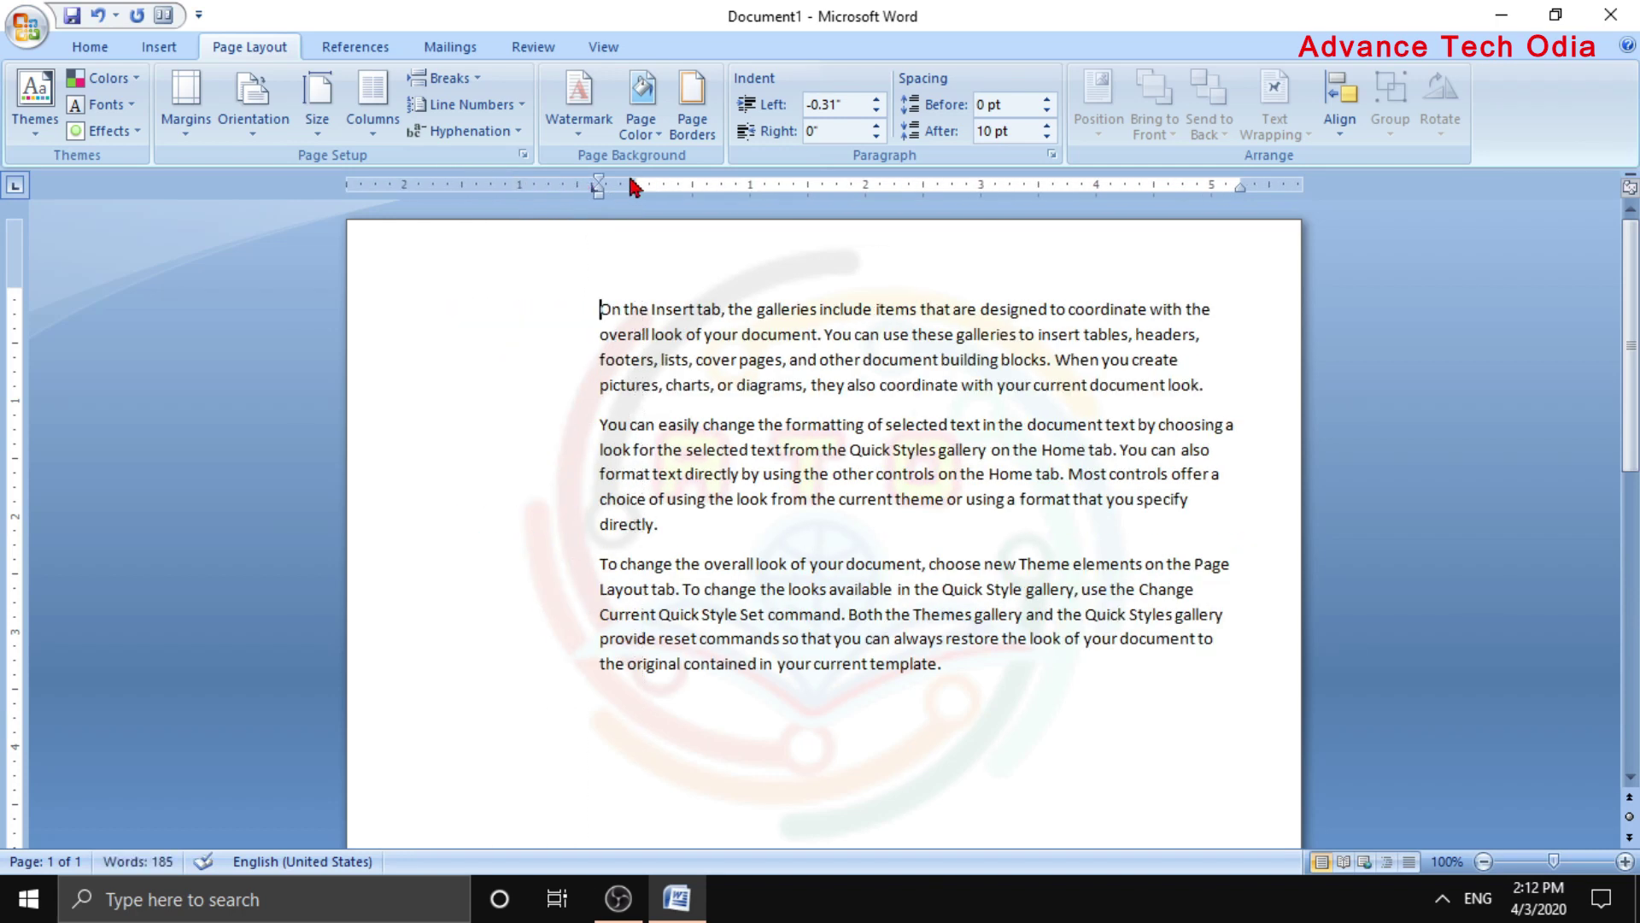
{"action": "left_click_drag", "start_coordinate": [636, 176], "coordinate": [453, 181]}
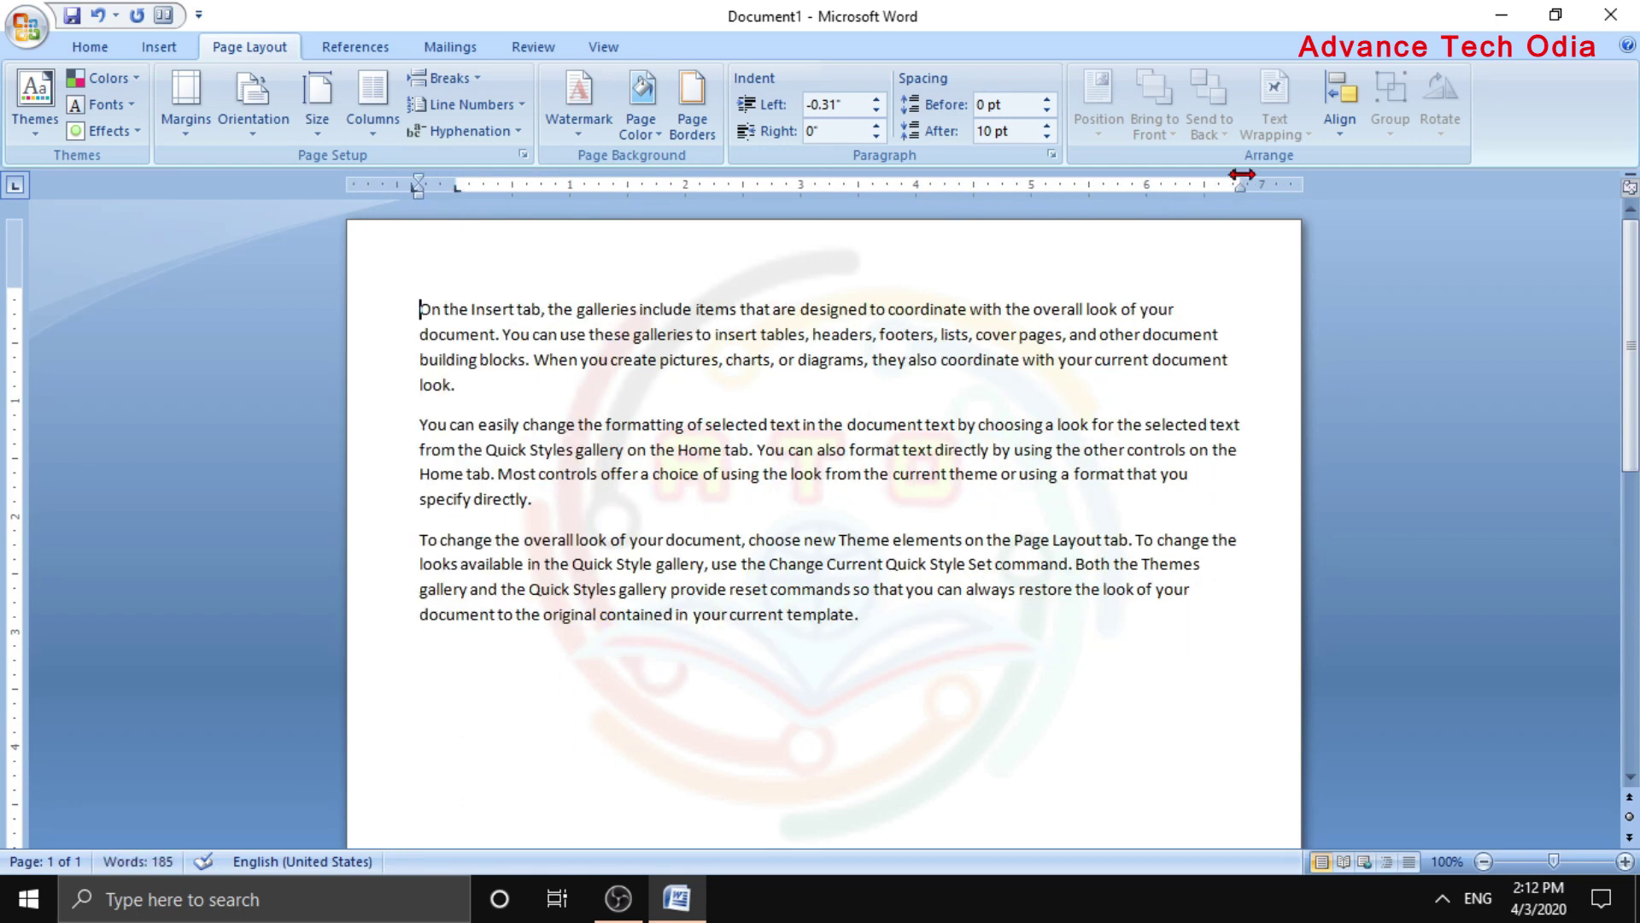
{"action": "left_click_drag", "start_coordinate": [1238, 183], "coordinate": [1143, 183]}
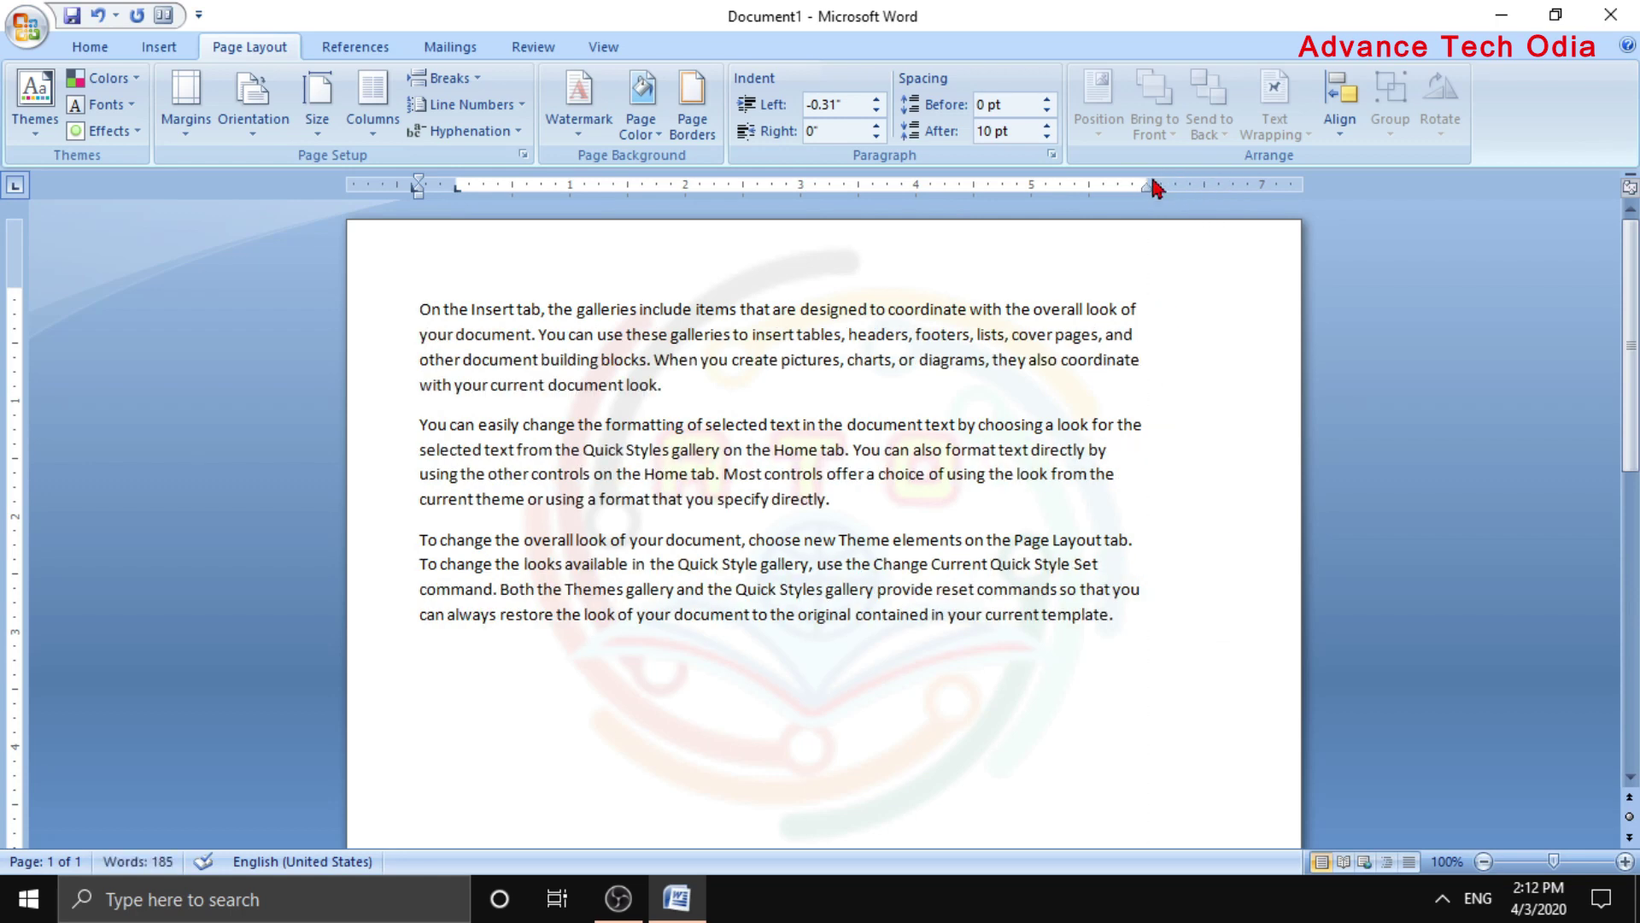
{"action": "left_click_drag", "start_coordinate": [1143, 185], "coordinate": [1246, 183]}
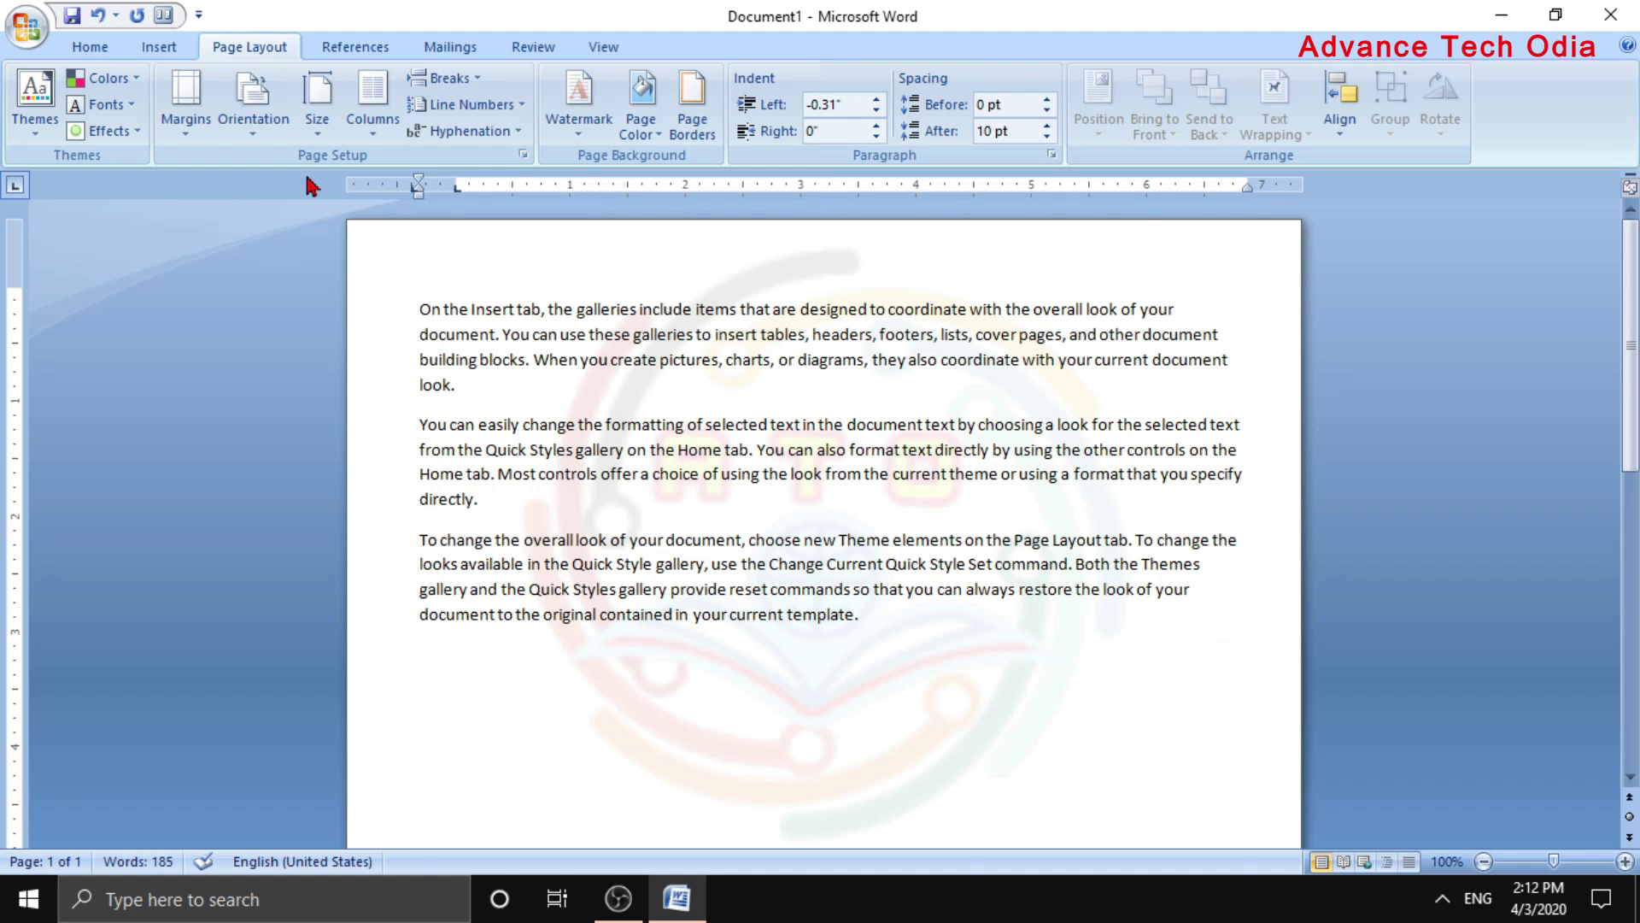
Zoom out, turn the page to landscape orientation, then back to portrait
{"action": "left_click", "coordinate": [252, 124]}
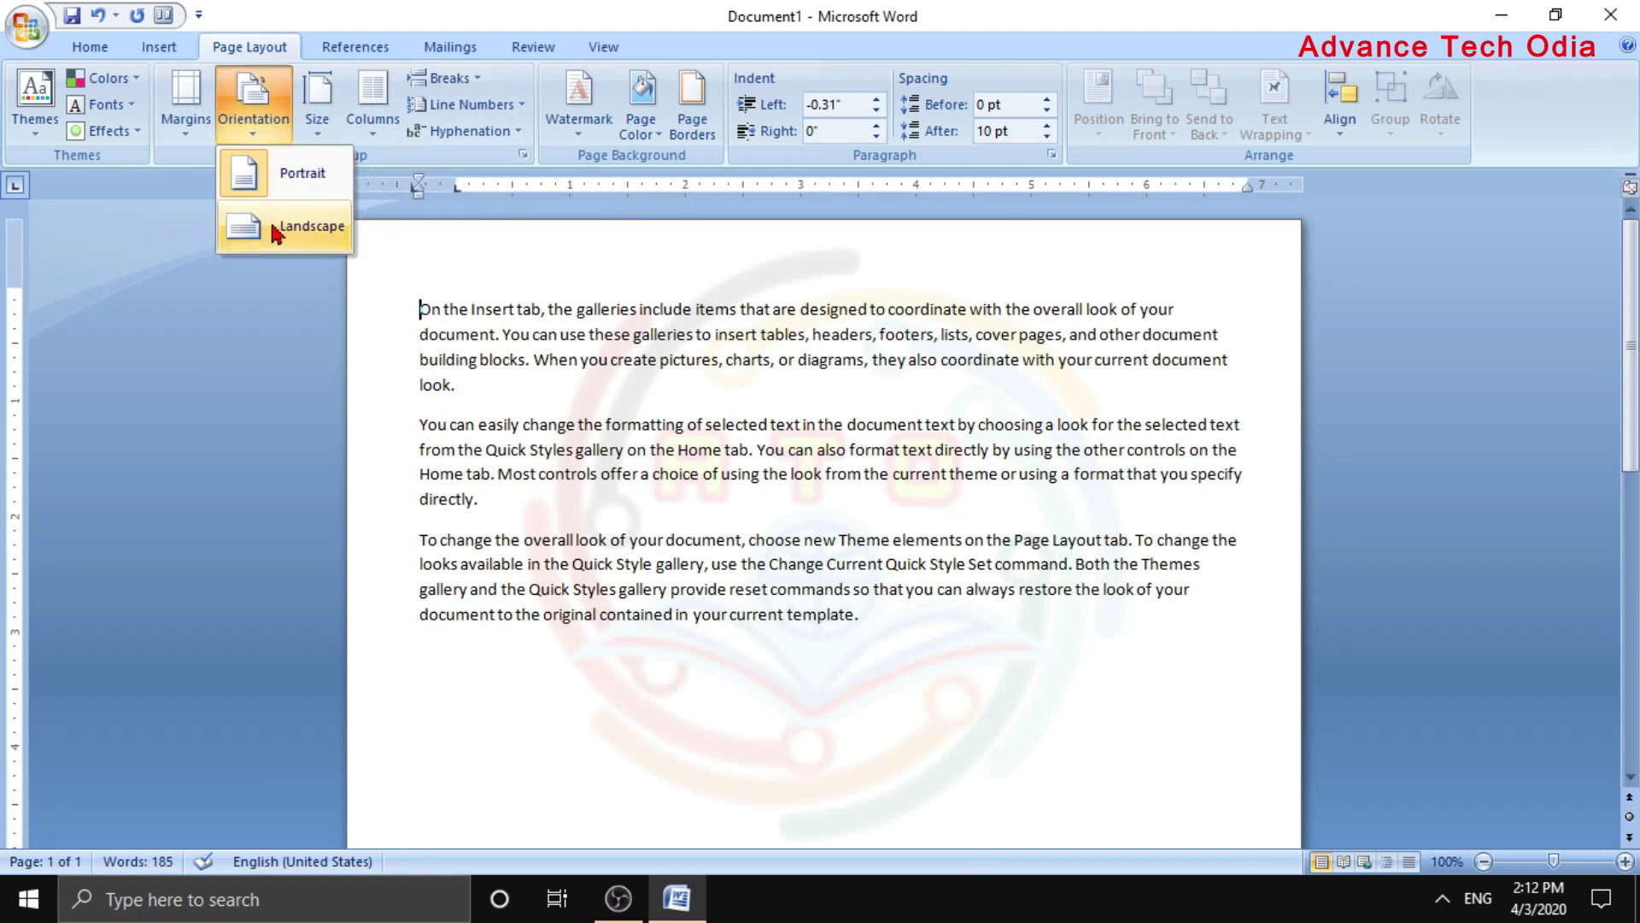
{"action": "left_click", "coordinate": [1484, 861]}
{"action": "left_click", "coordinate": [1484, 861]}
{"action": "left_click", "coordinate": [1484, 861]}
{"action": "left_click", "coordinate": [1484, 861]}
{"action": "left_click", "coordinate": [1484, 861]}
{"action": "left_click", "coordinate": [1483, 861]}
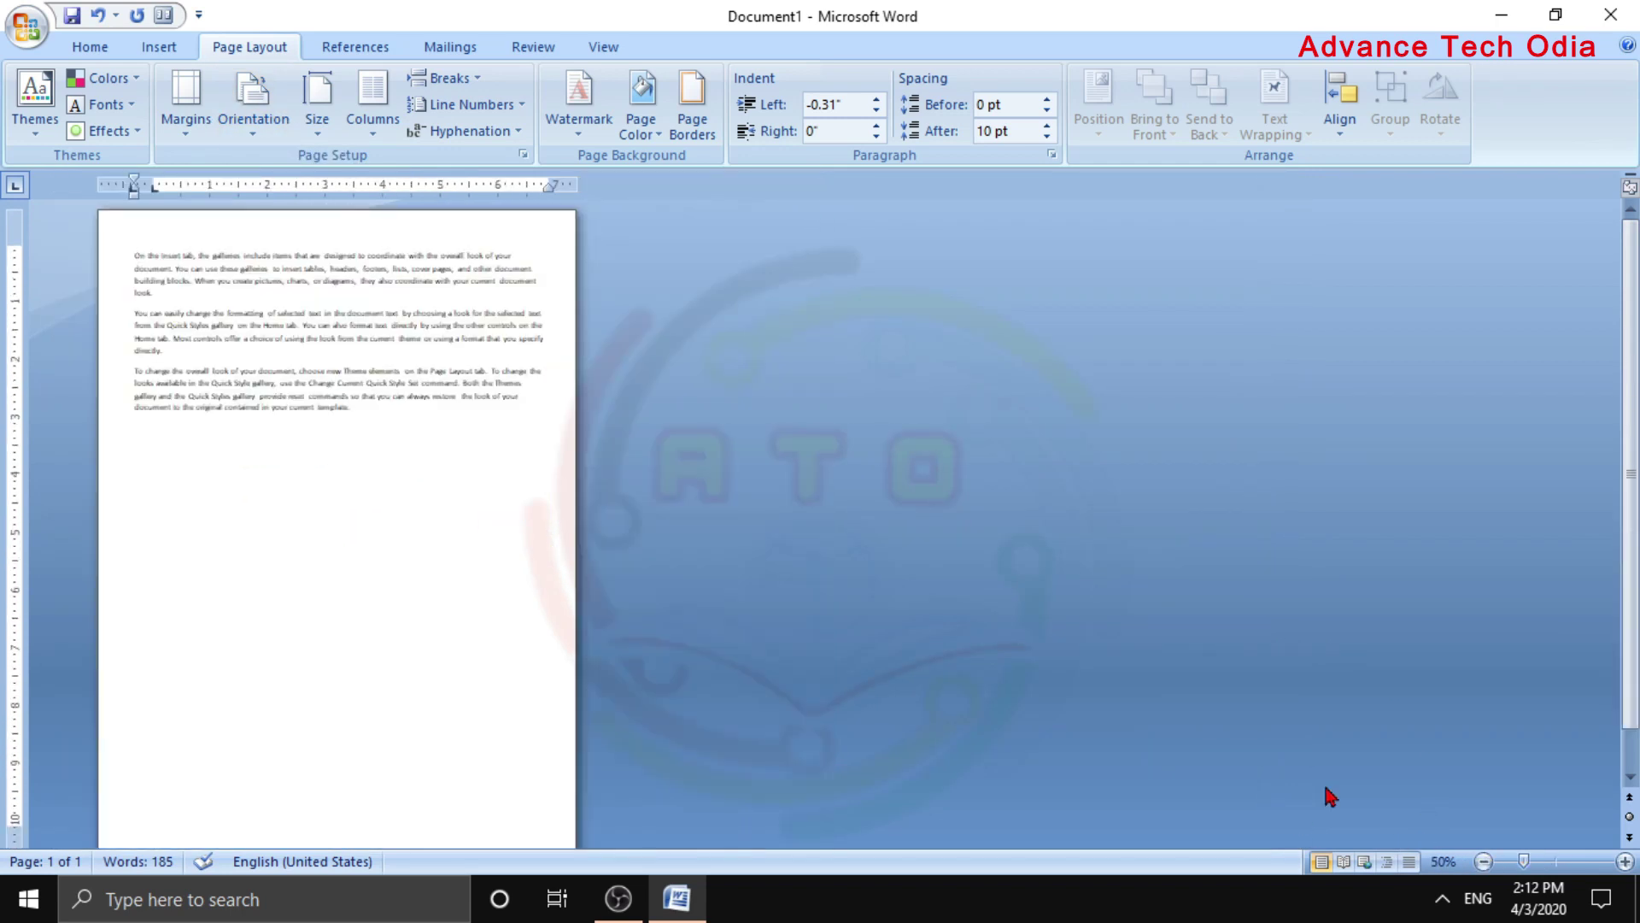
{"action": "left_click", "coordinate": [254, 137]}
{"action": "left_click", "coordinate": [271, 224]}
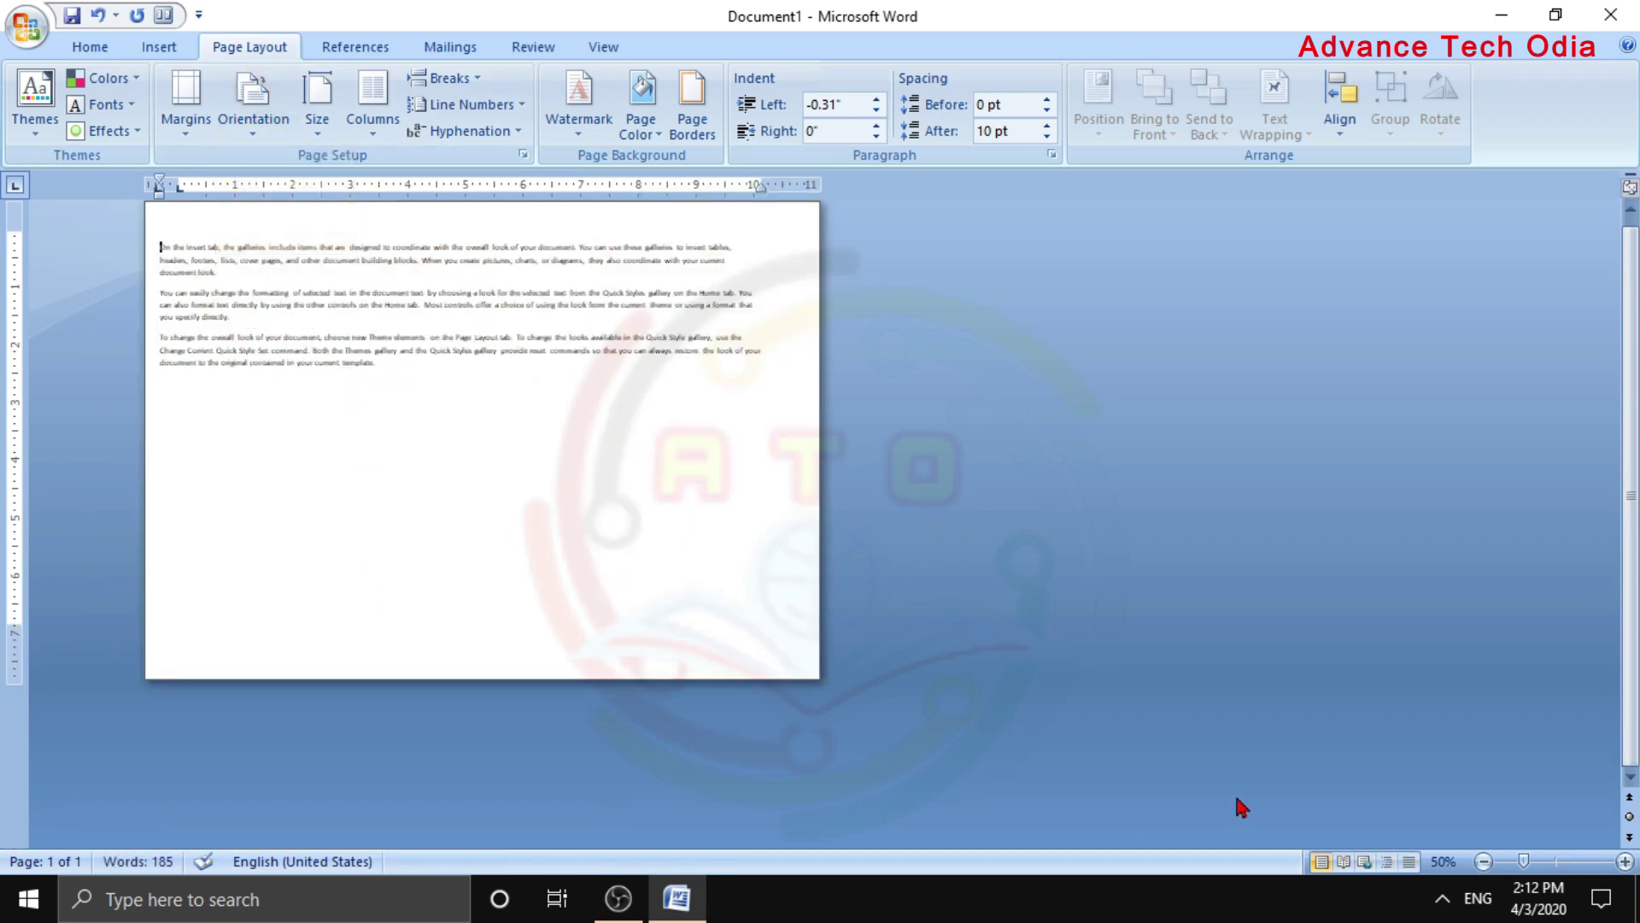
{"action": "left_click", "coordinate": [257, 106]}
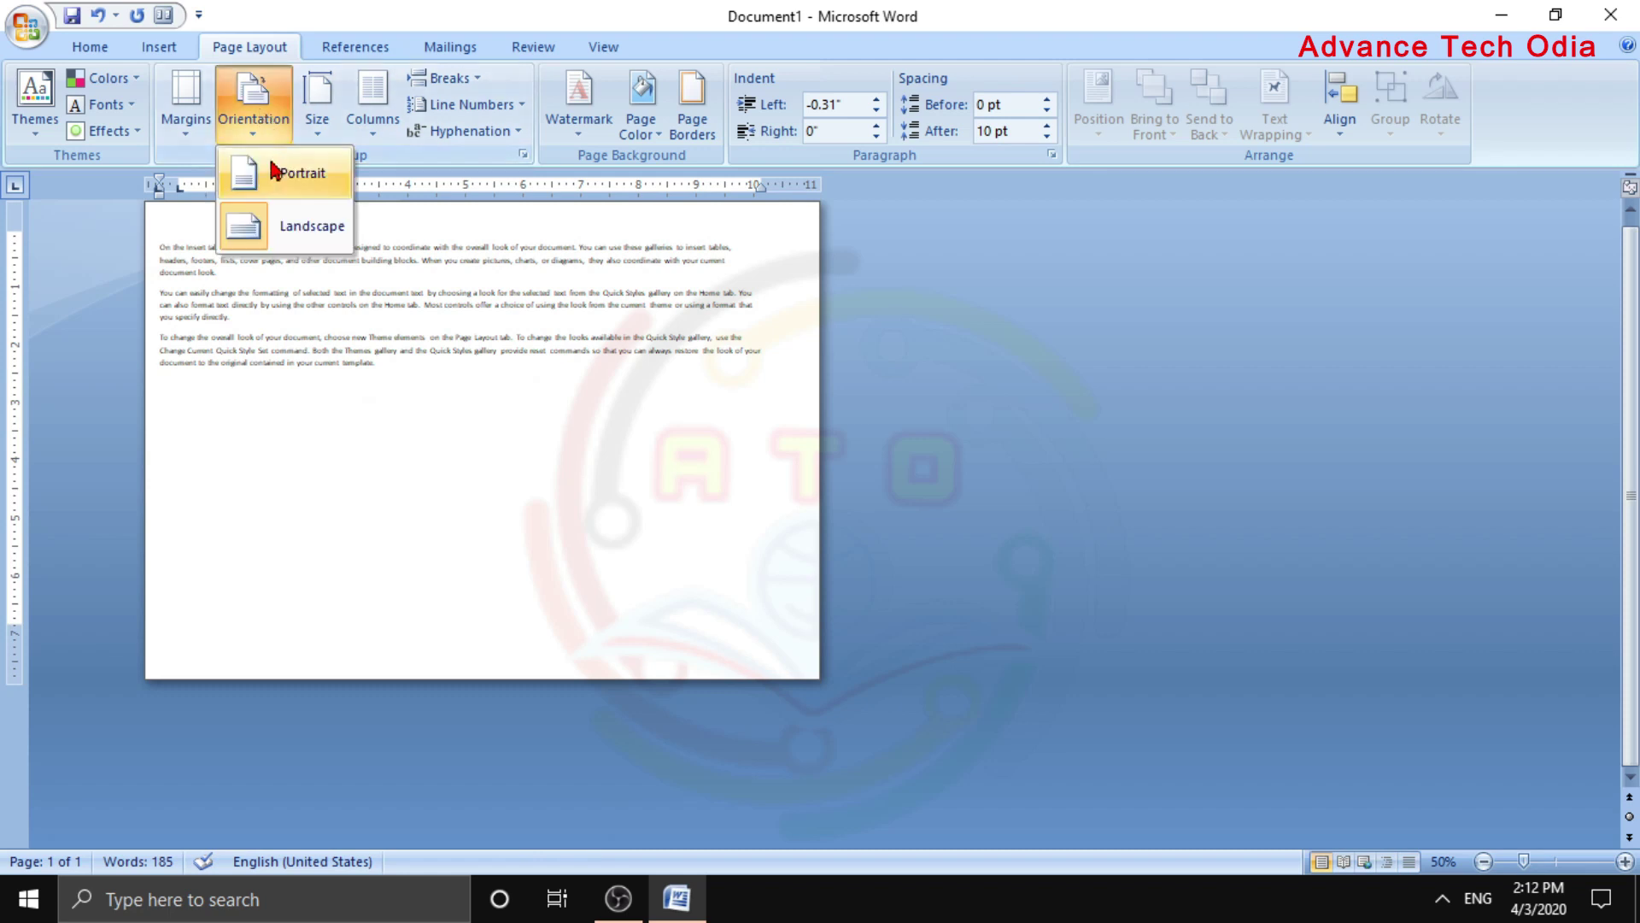
{"action": "left_click", "coordinate": [273, 171]}
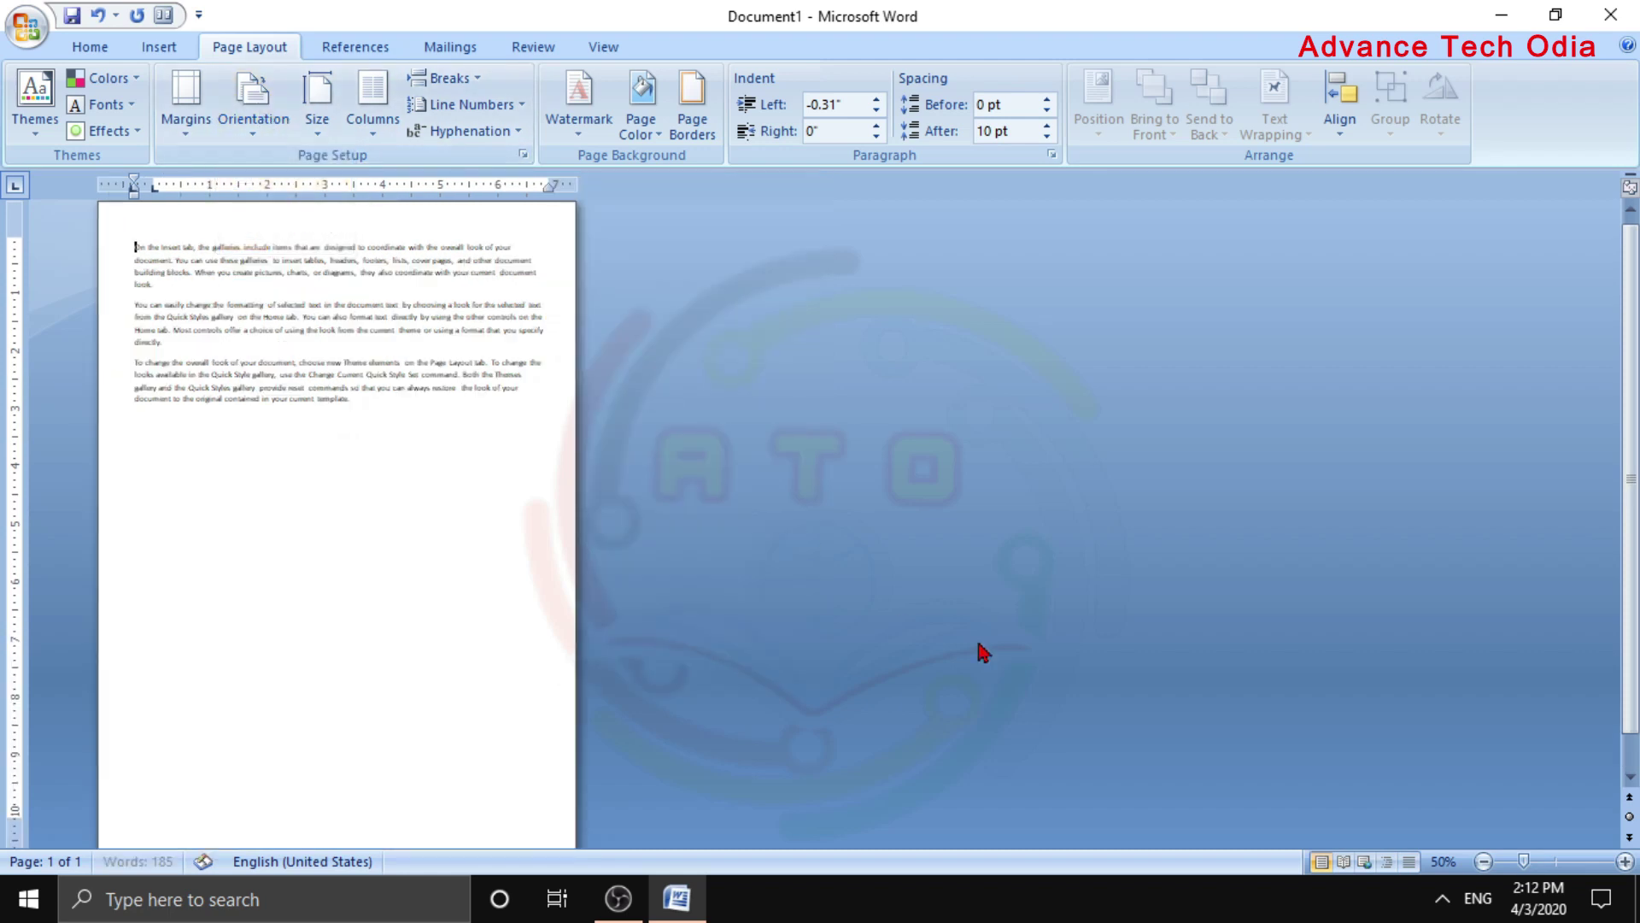
Set the zoom level to 100% in the Zoom dialog
{"action": "left_click", "coordinate": [1442, 861]}
{"action": "left_click", "coordinate": [636, 318]}
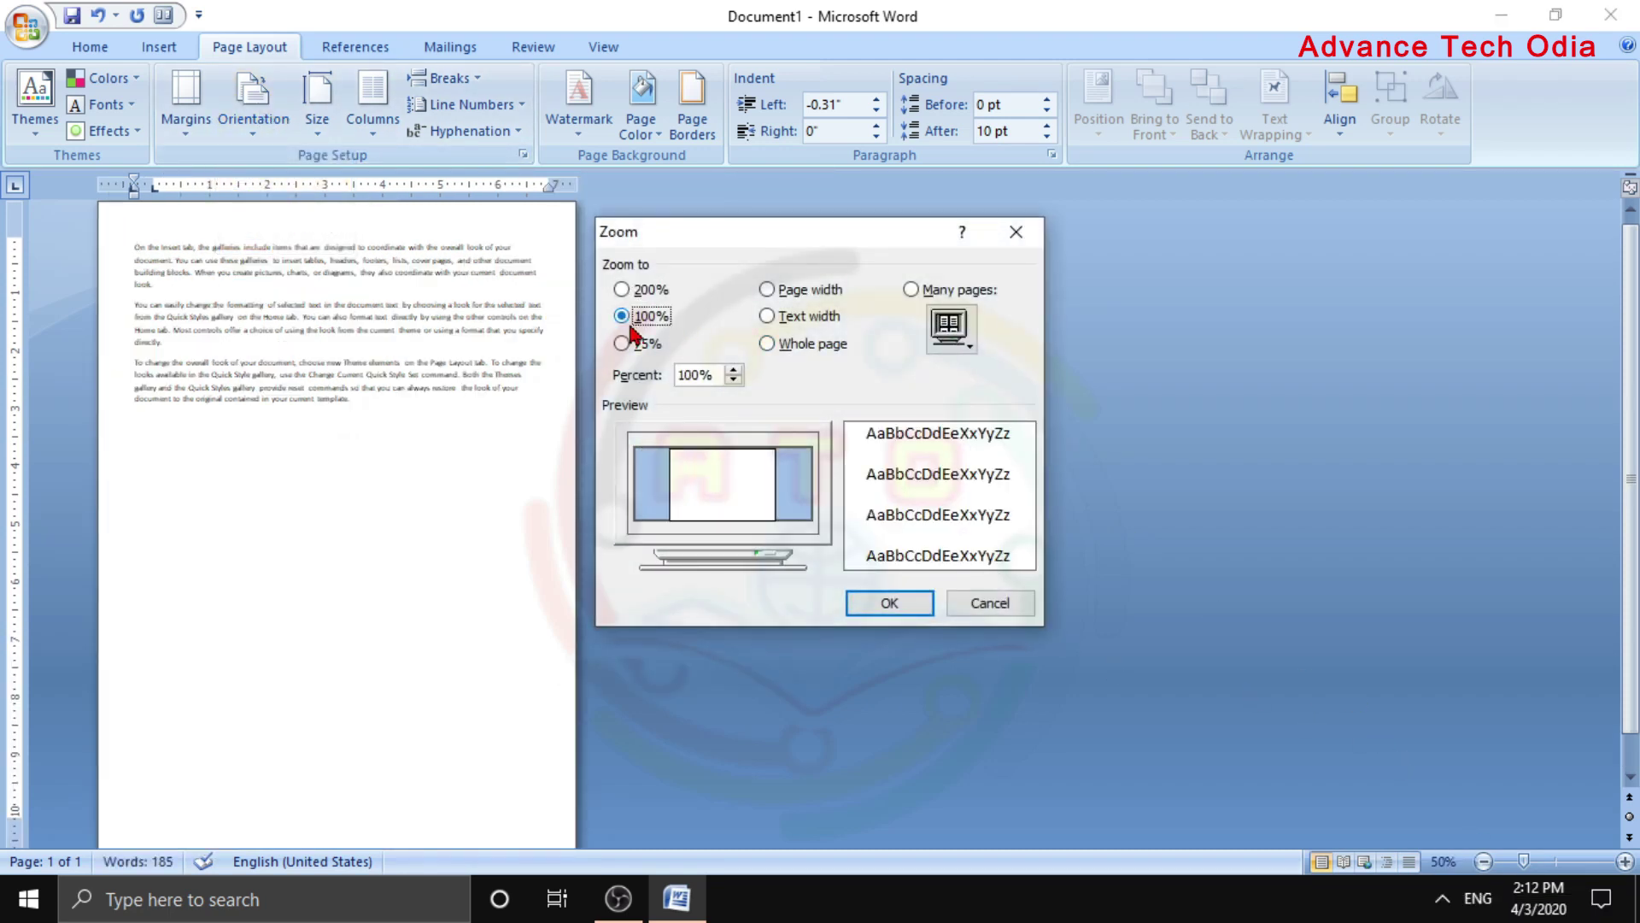
{"action": "left_click", "coordinate": [884, 602]}
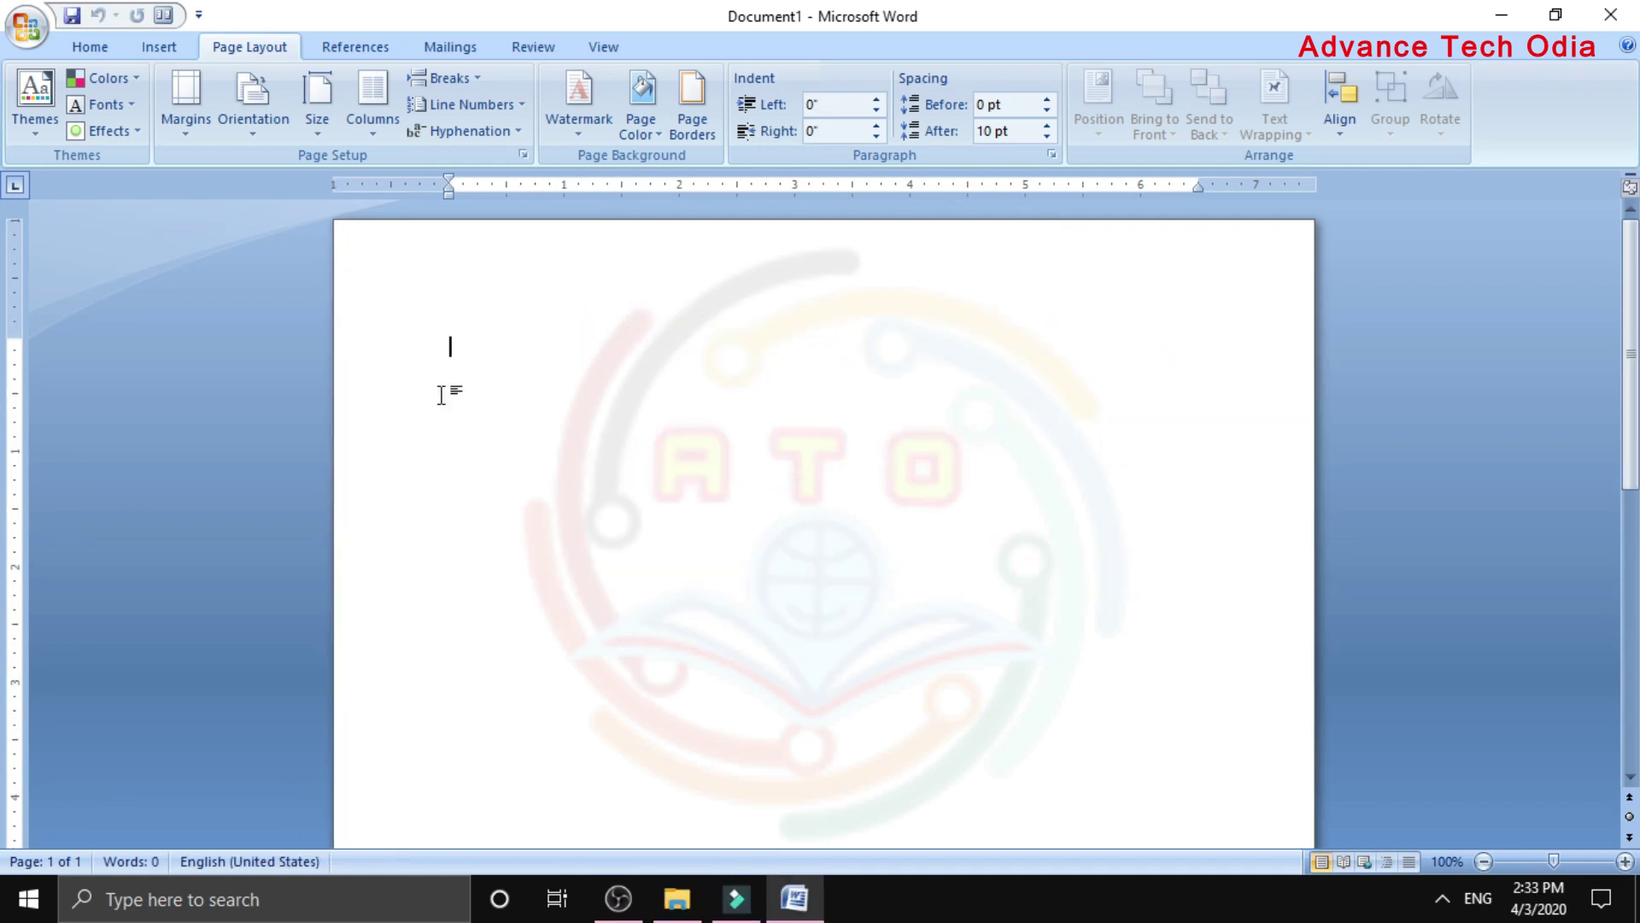
Change the paper size to A4 (210 x 297 mm)
{"action": "left_click", "coordinate": [335, 129]}
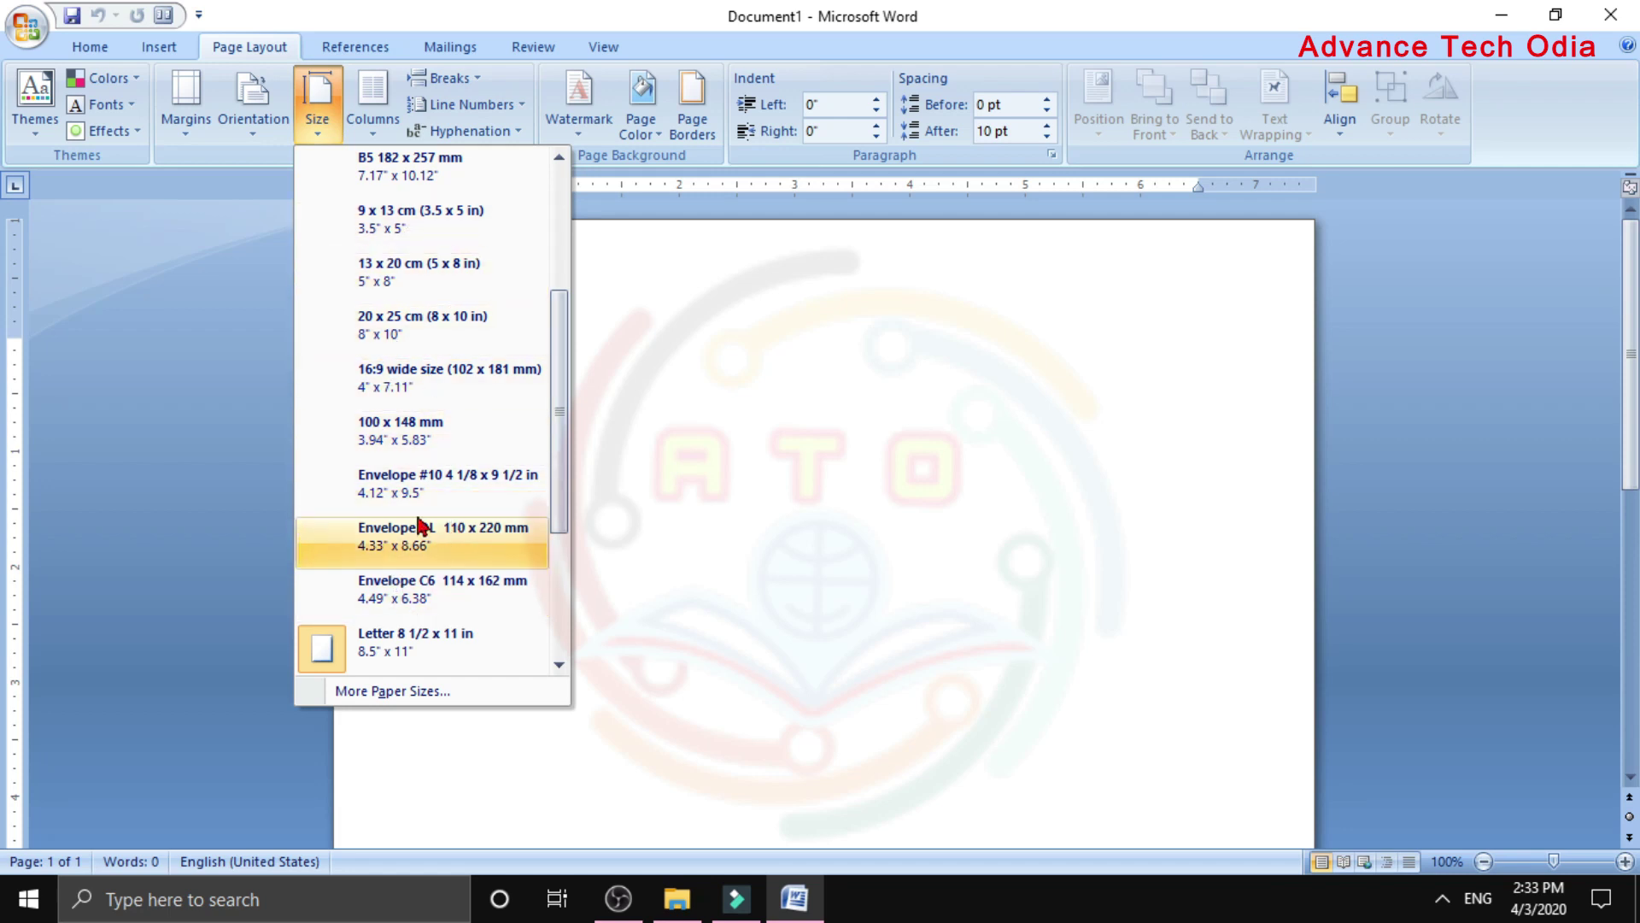
{"action": "scroll", "coordinate": [440, 384], "scroll_direction": "up", "scroll_amount": 3}
{"action": "scroll", "coordinate": [444, 386], "scroll_direction": "up", "scroll_amount": 1}
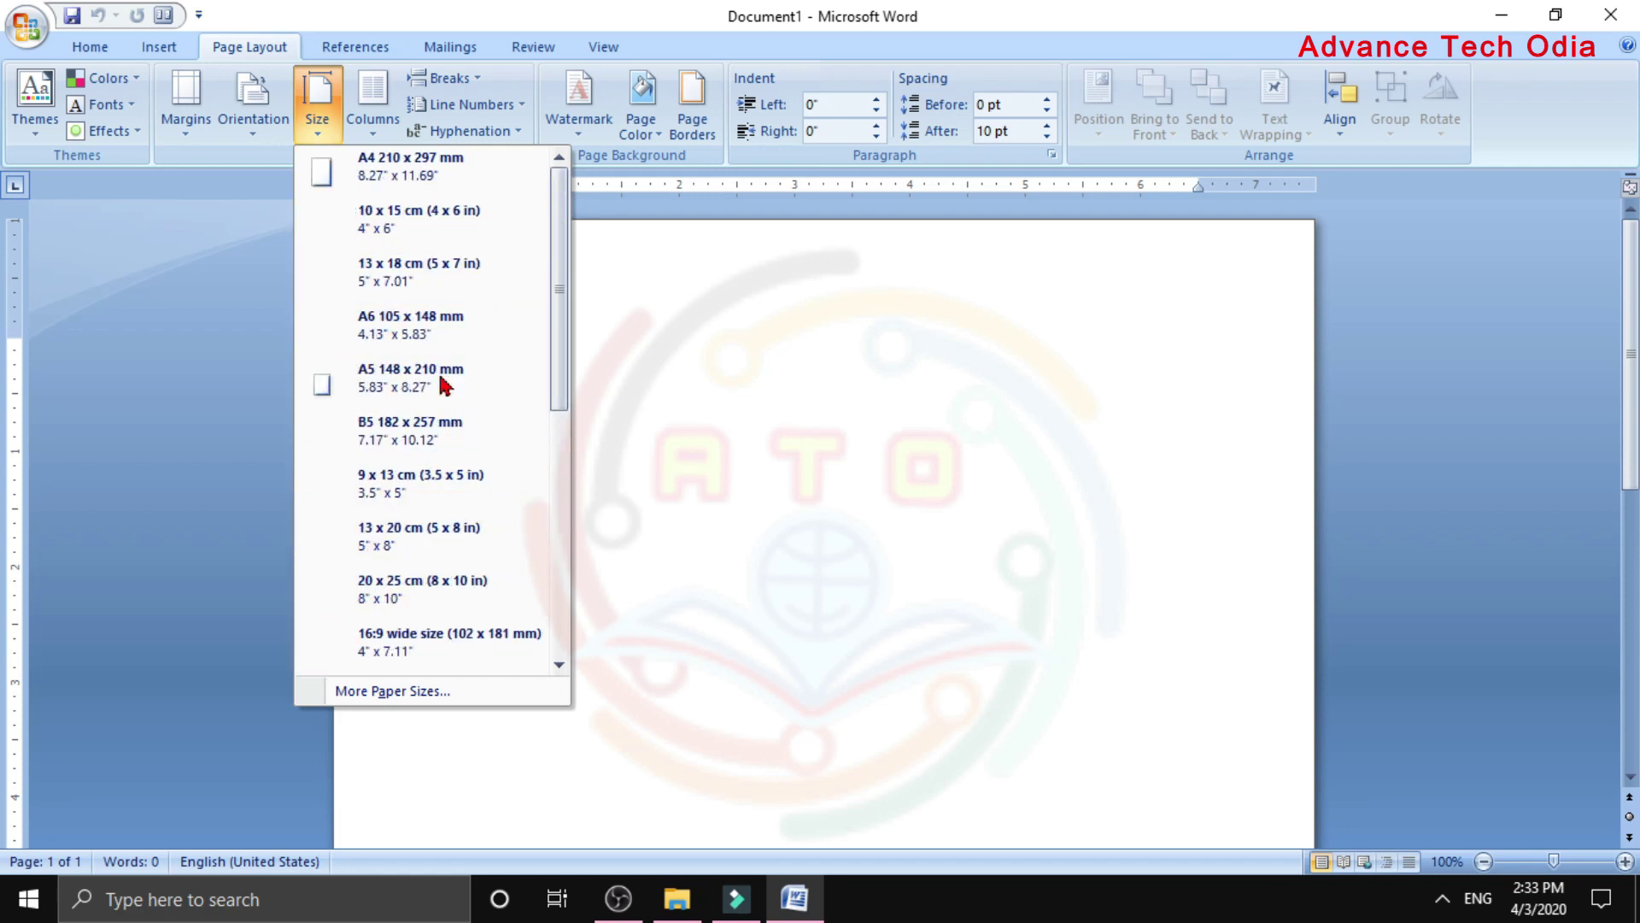
{"action": "left_click", "coordinate": [402, 184]}
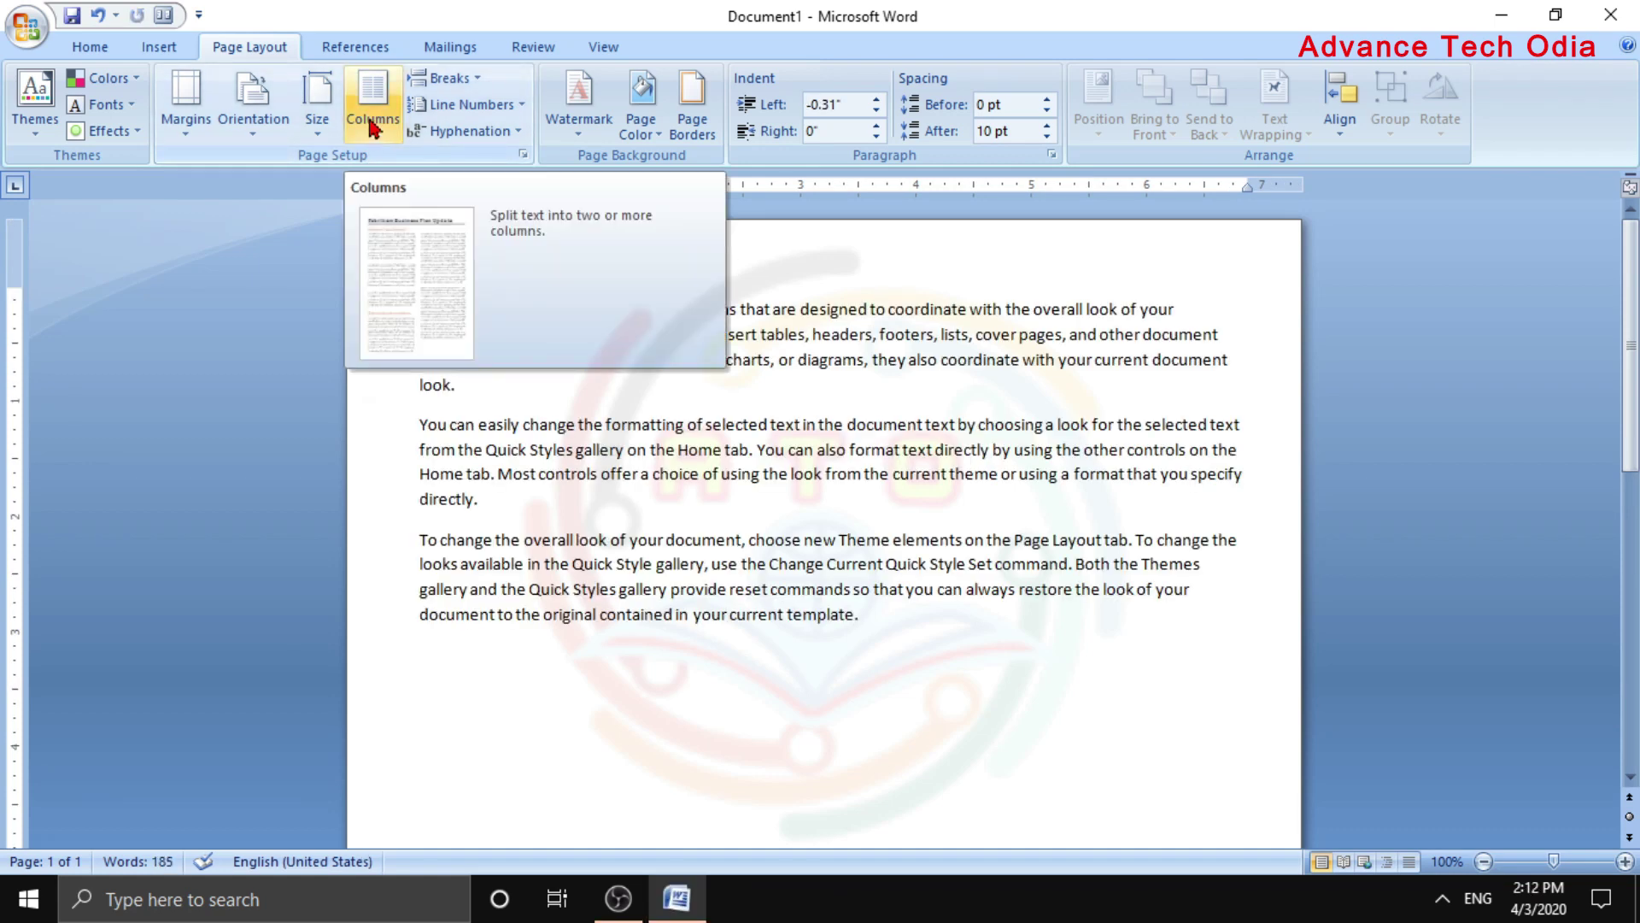
Apply the Two columns layout to the sample text and review the page
{"action": "left_click", "coordinate": [373, 120]}
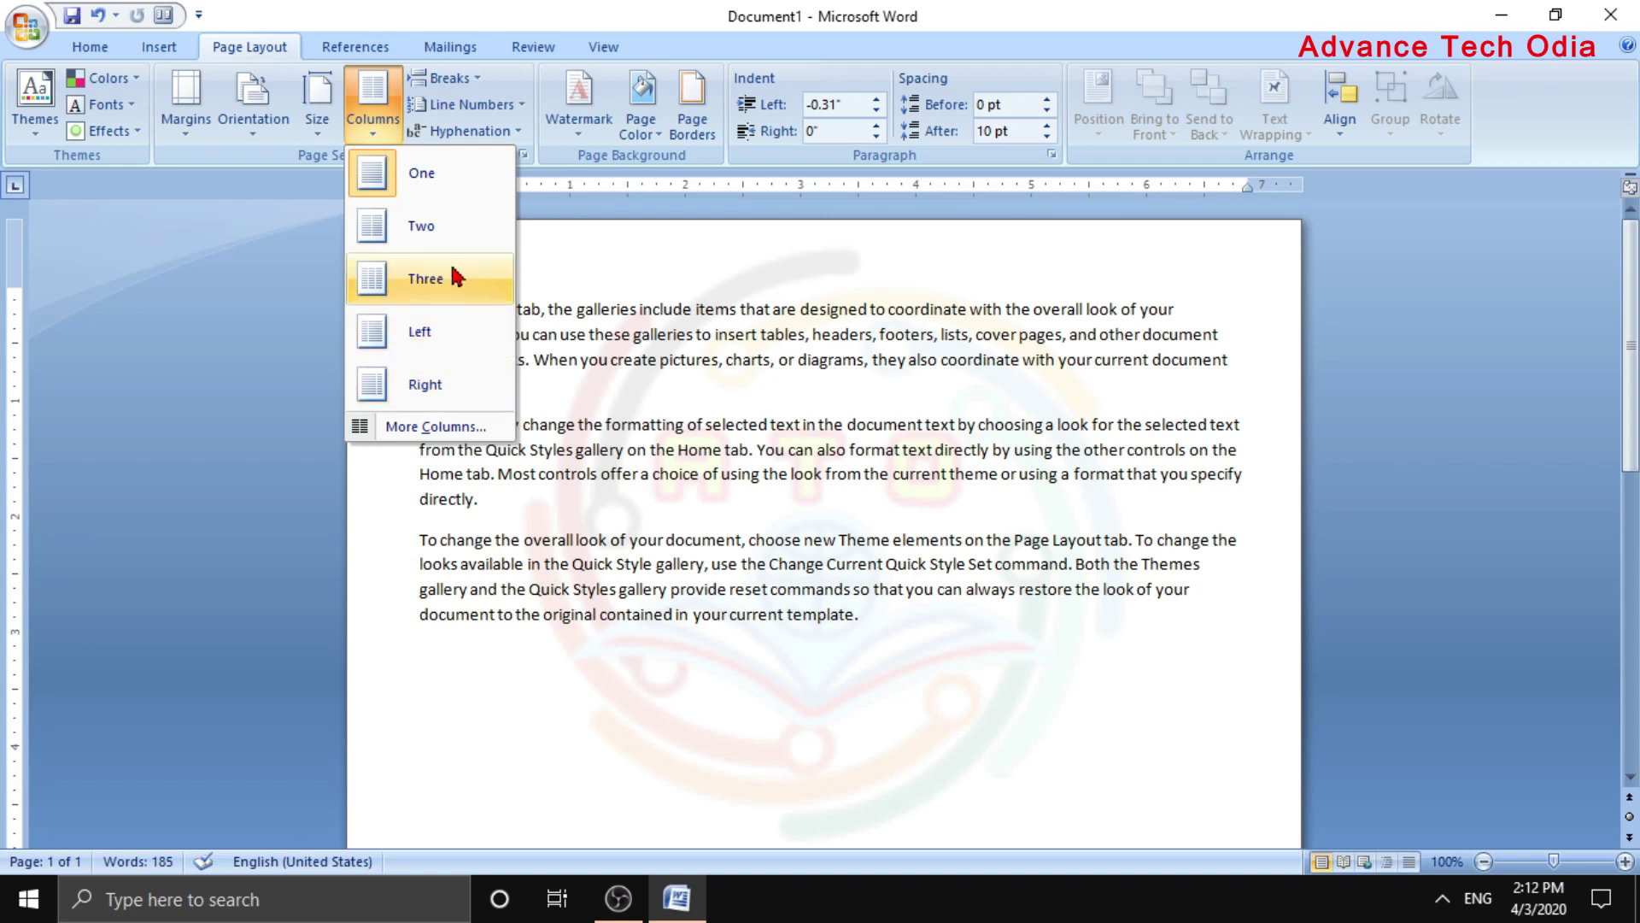
{"action": "left_click", "coordinate": [421, 225]}
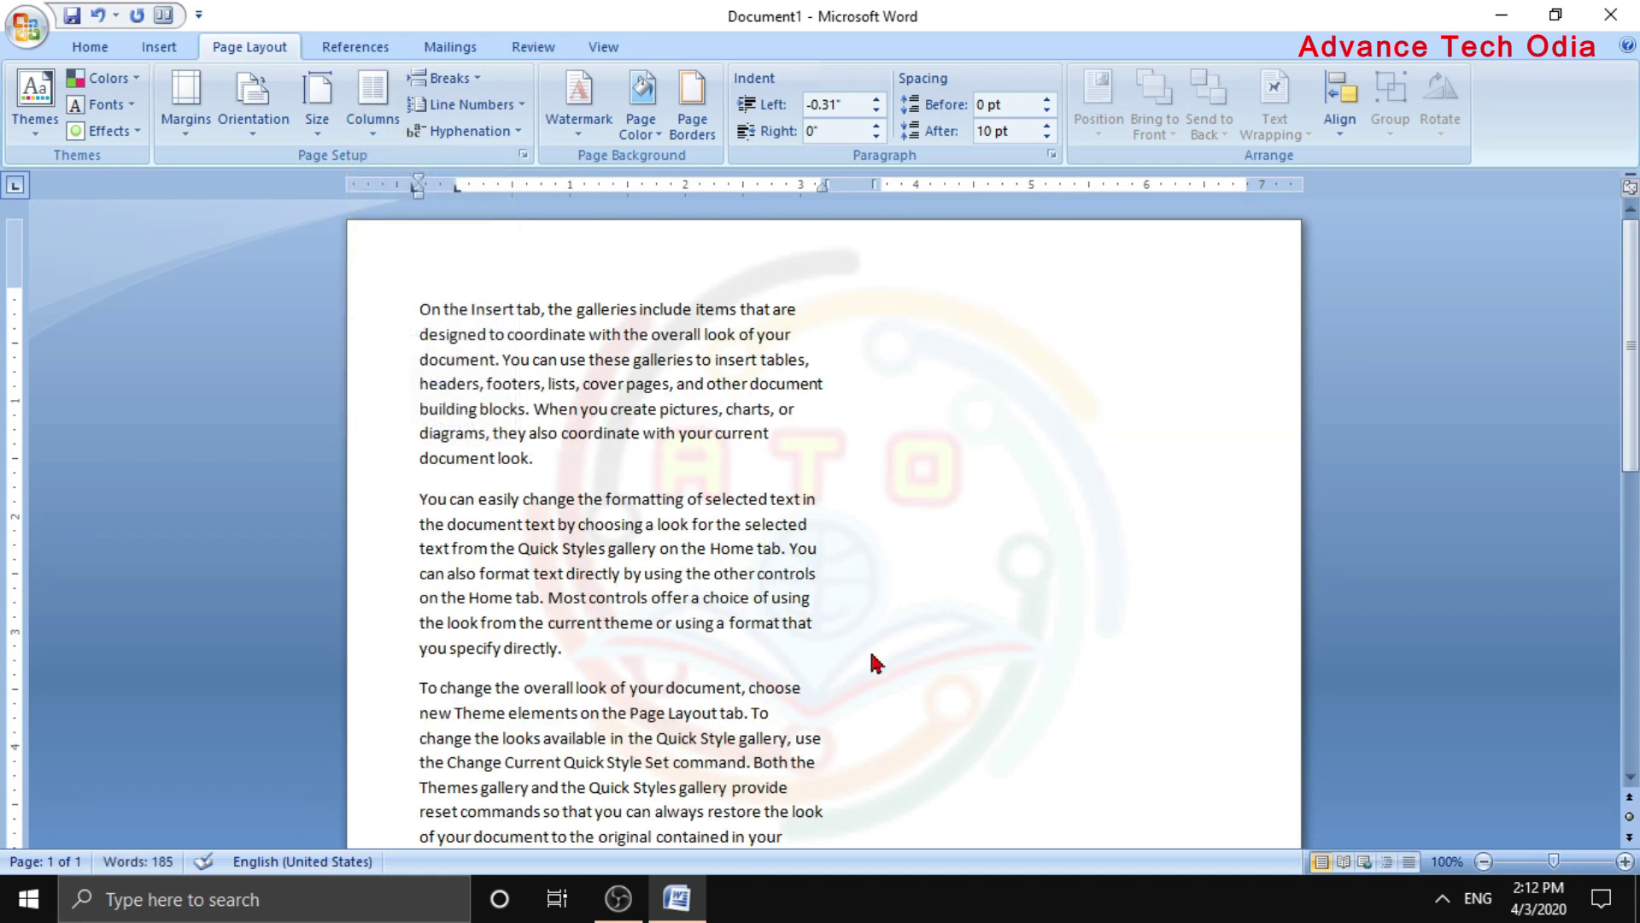
{"action": "scroll", "coordinate": [790, 588], "scroll_direction": "down", "scroll_amount": 3}
{"action": "scroll", "coordinate": [795, 615], "scroll_direction": "down", "scroll_amount": 4}
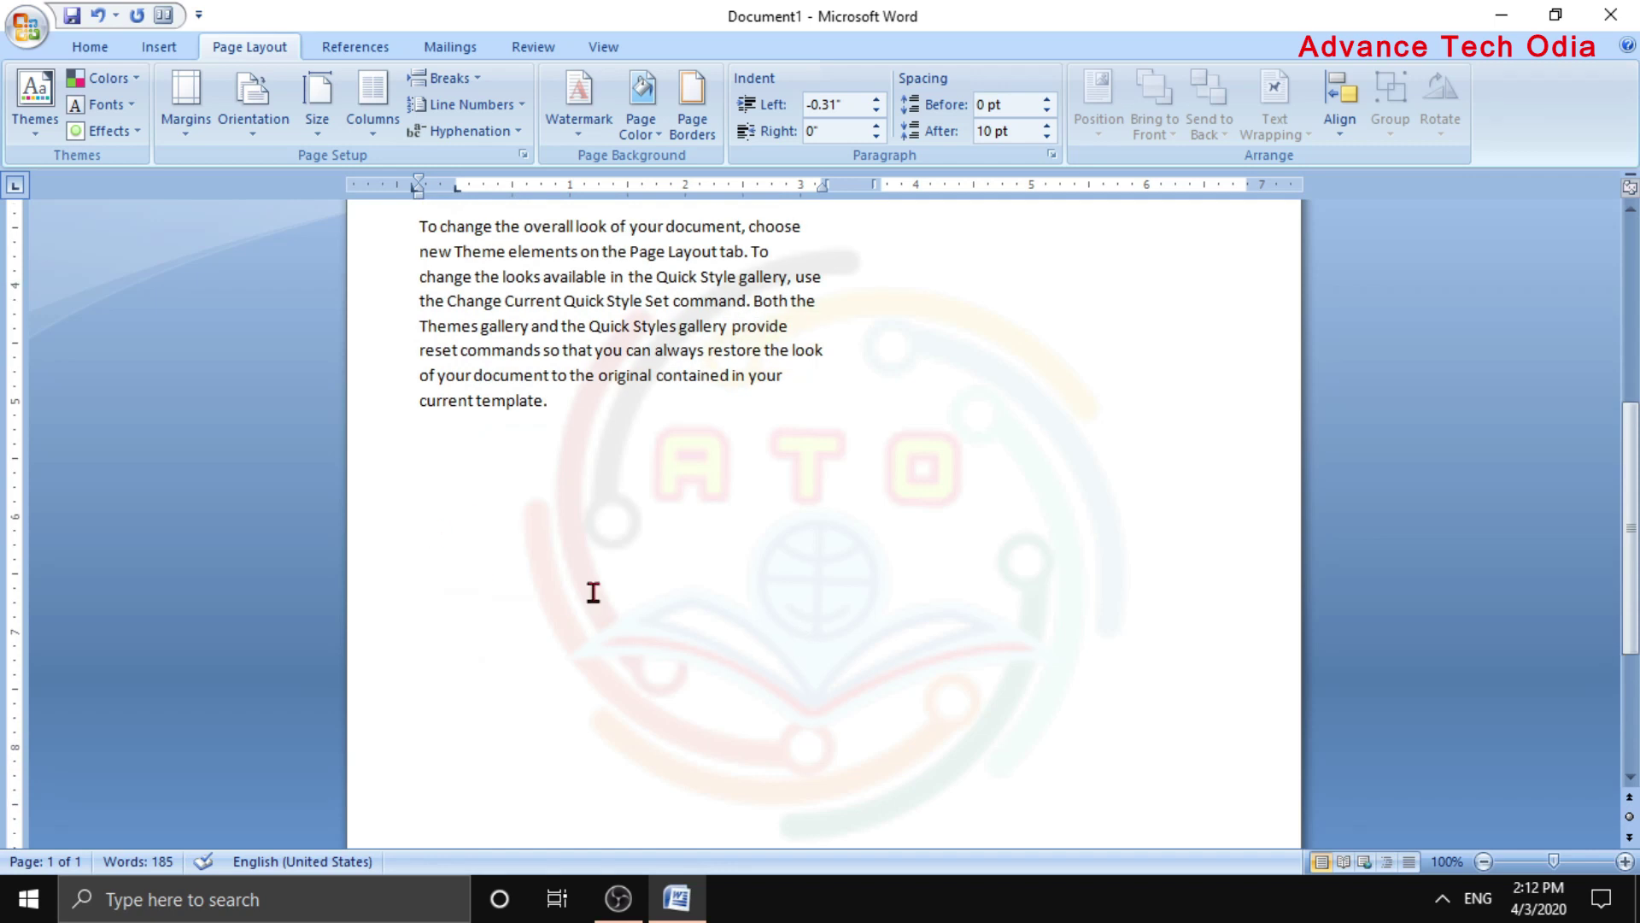
{"action": "scroll", "coordinate": [555, 649], "scroll_direction": "down", "scroll_amount": 2}
{"action": "scroll", "coordinate": [615, 752], "scroll_direction": "down", "scroll_amount": 1}
{"action": "scroll", "coordinate": [613, 734], "scroll_direction": "up", "scroll_amount": 2}
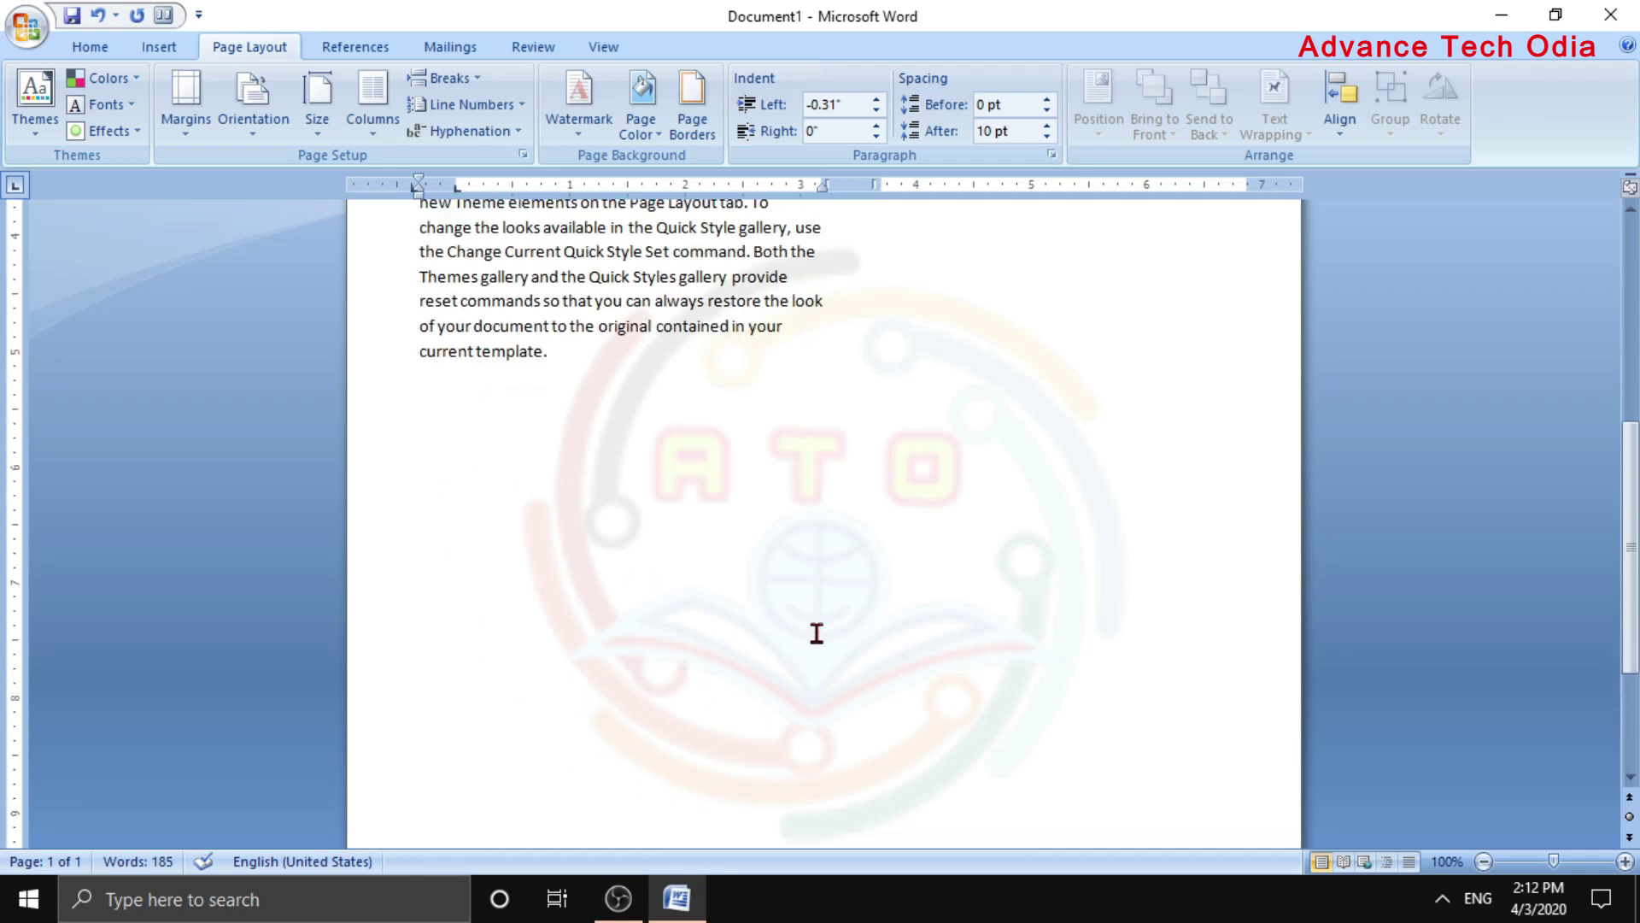
{"action": "scroll", "coordinate": [816, 633], "scroll_direction": "up", "scroll_amount": 6}
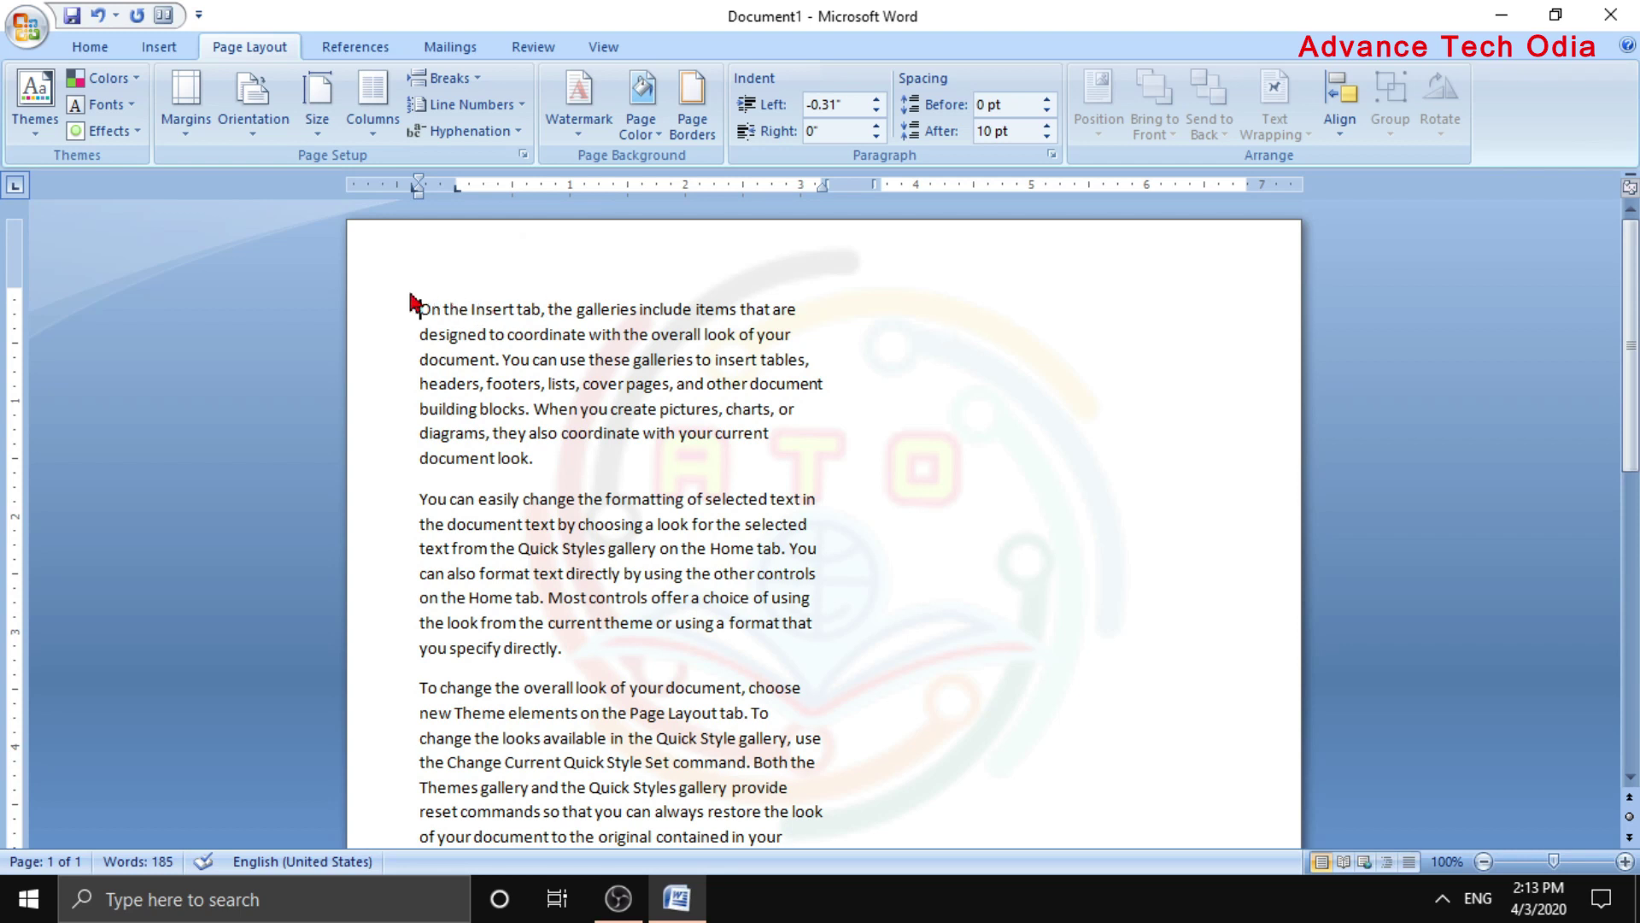
Select all three sample paragraphs and copy them
{"action": "left_click_drag", "start_coordinate": [427, 305], "coordinate": [742, 762]}
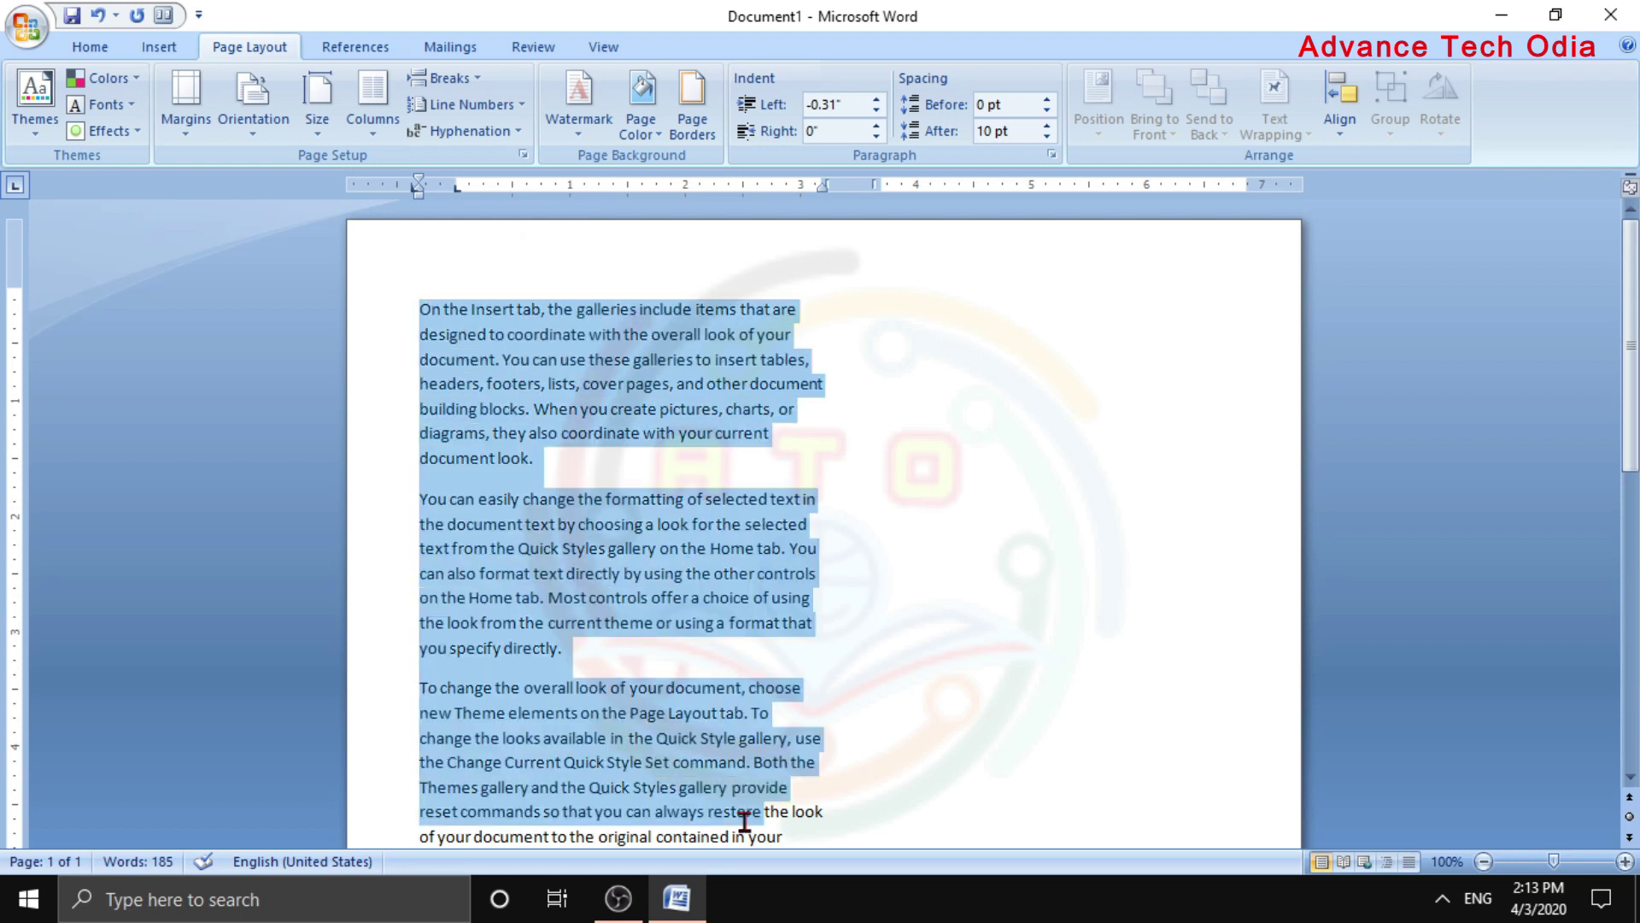
{"action": "right_click", "coordinate": [531, 728]}
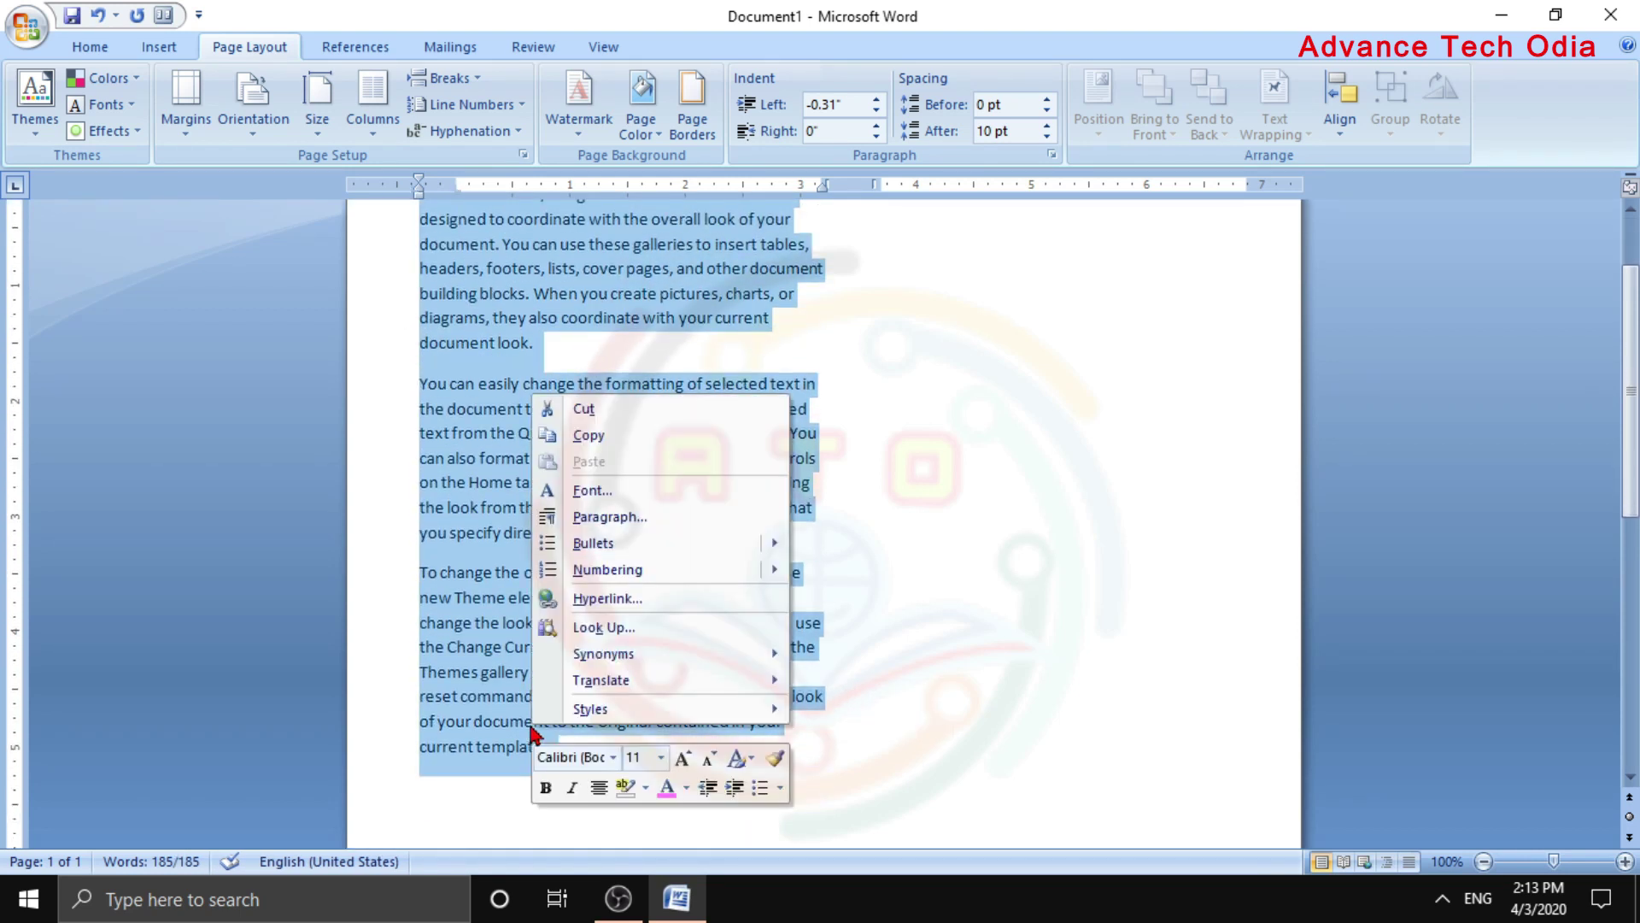
{"action": "left_click", "coordinate": [591, 434]}
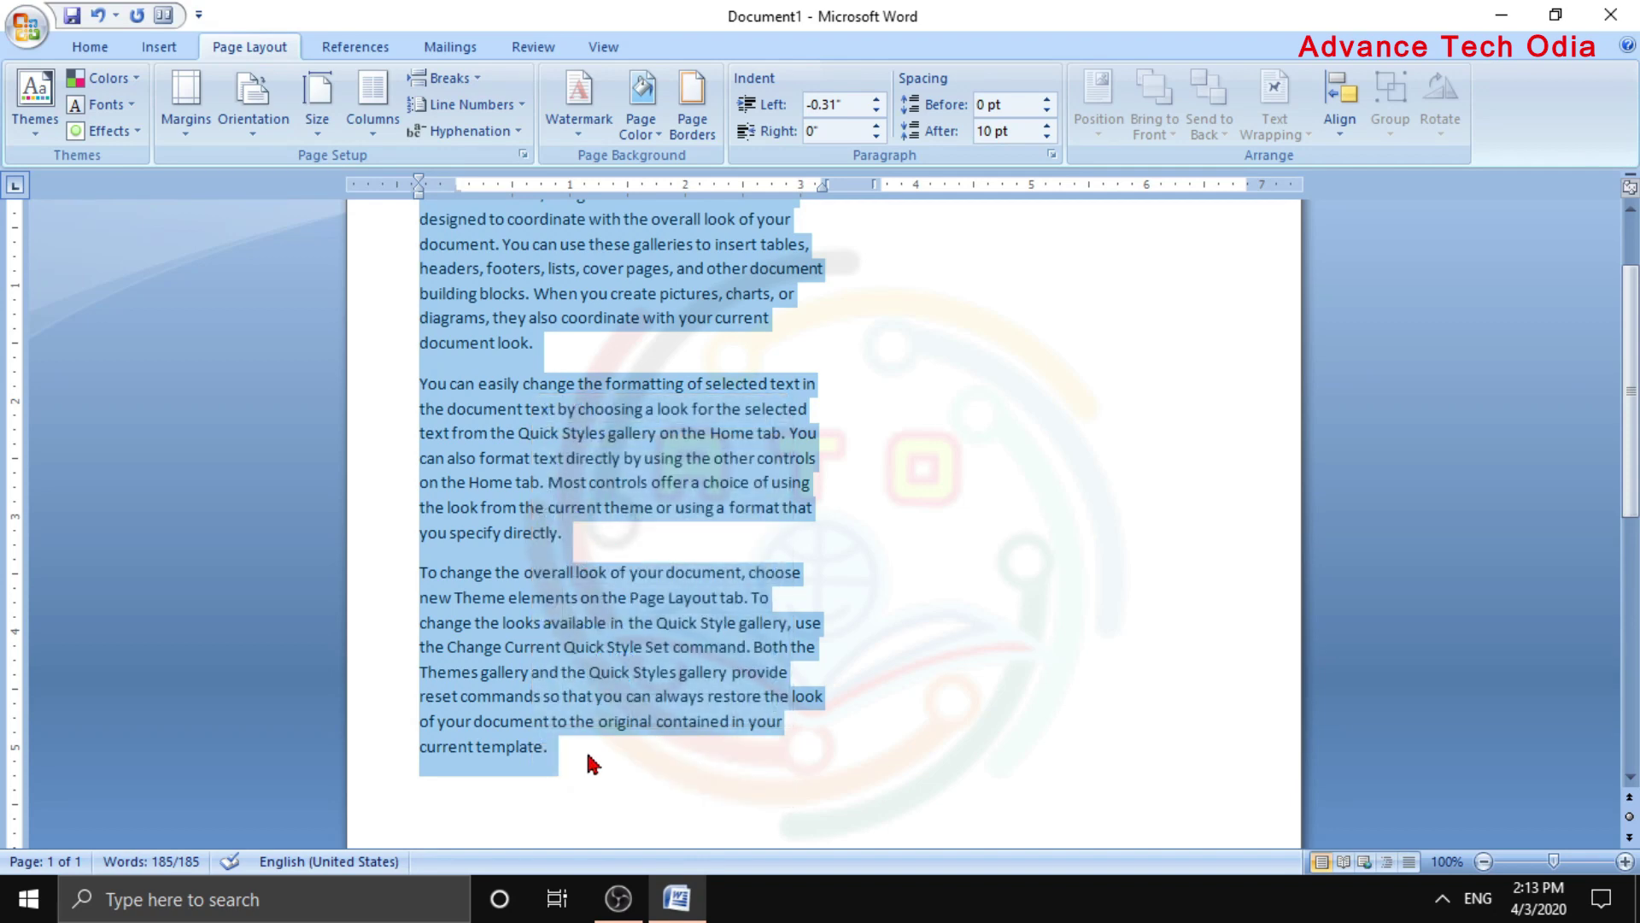
Paste the copied paragraphs twice at the end, bringing the document to 555 words
{"action": "left_click", "coordinate": [588, 763]}
{"action": "right_click", "coordinate": [588, 763]}
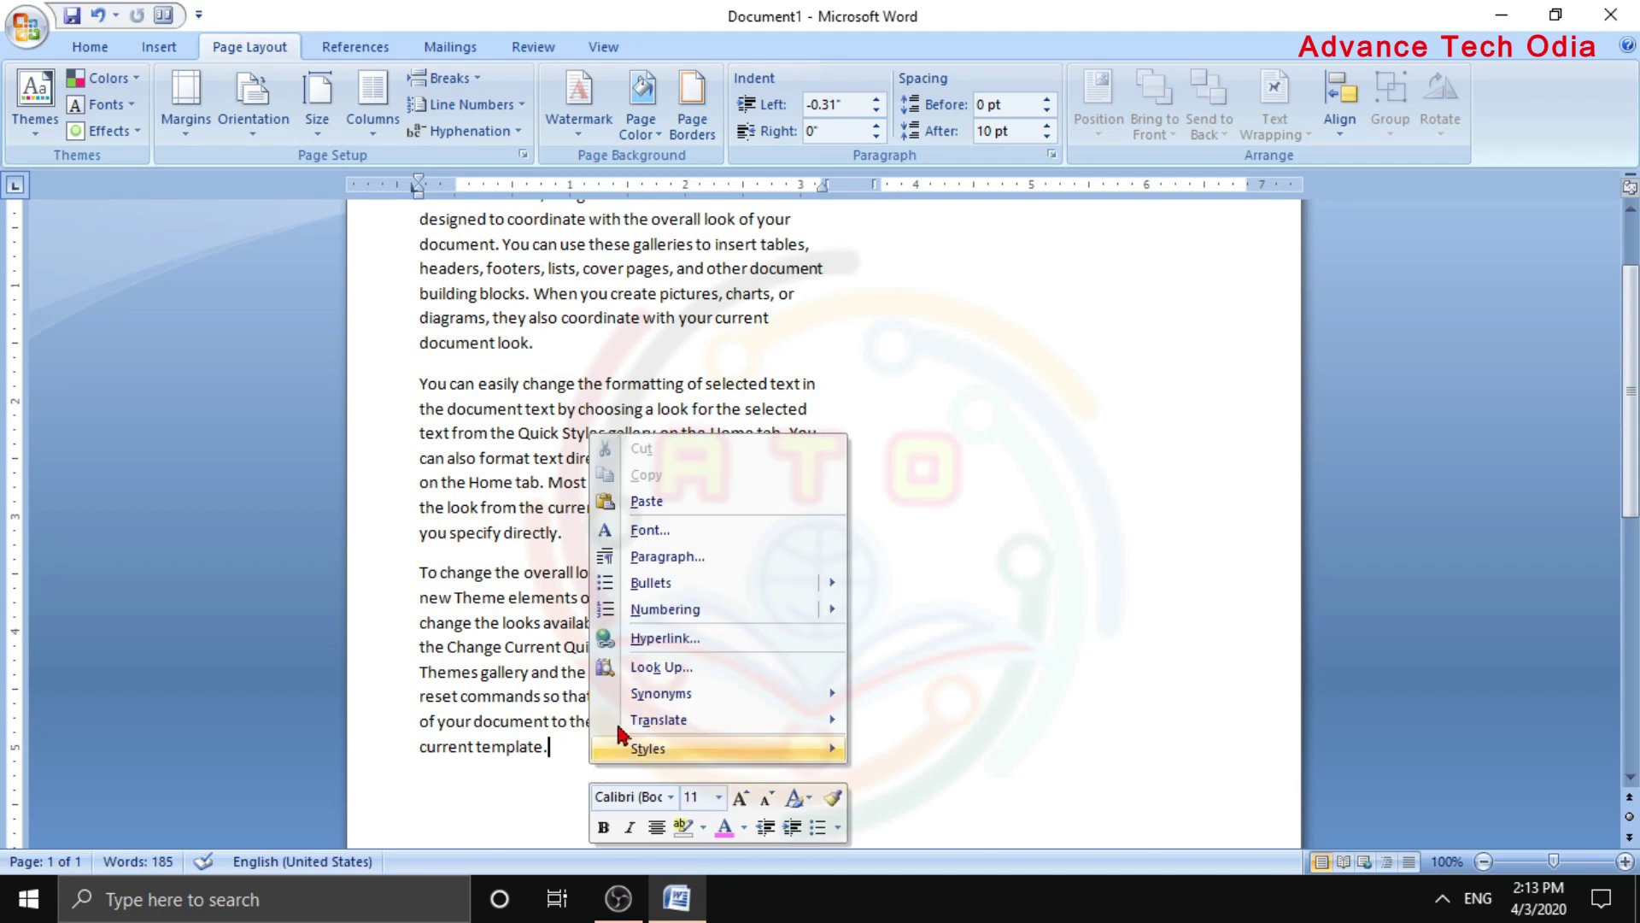
{"action": "left_click", "coordinate": [647, 501]}
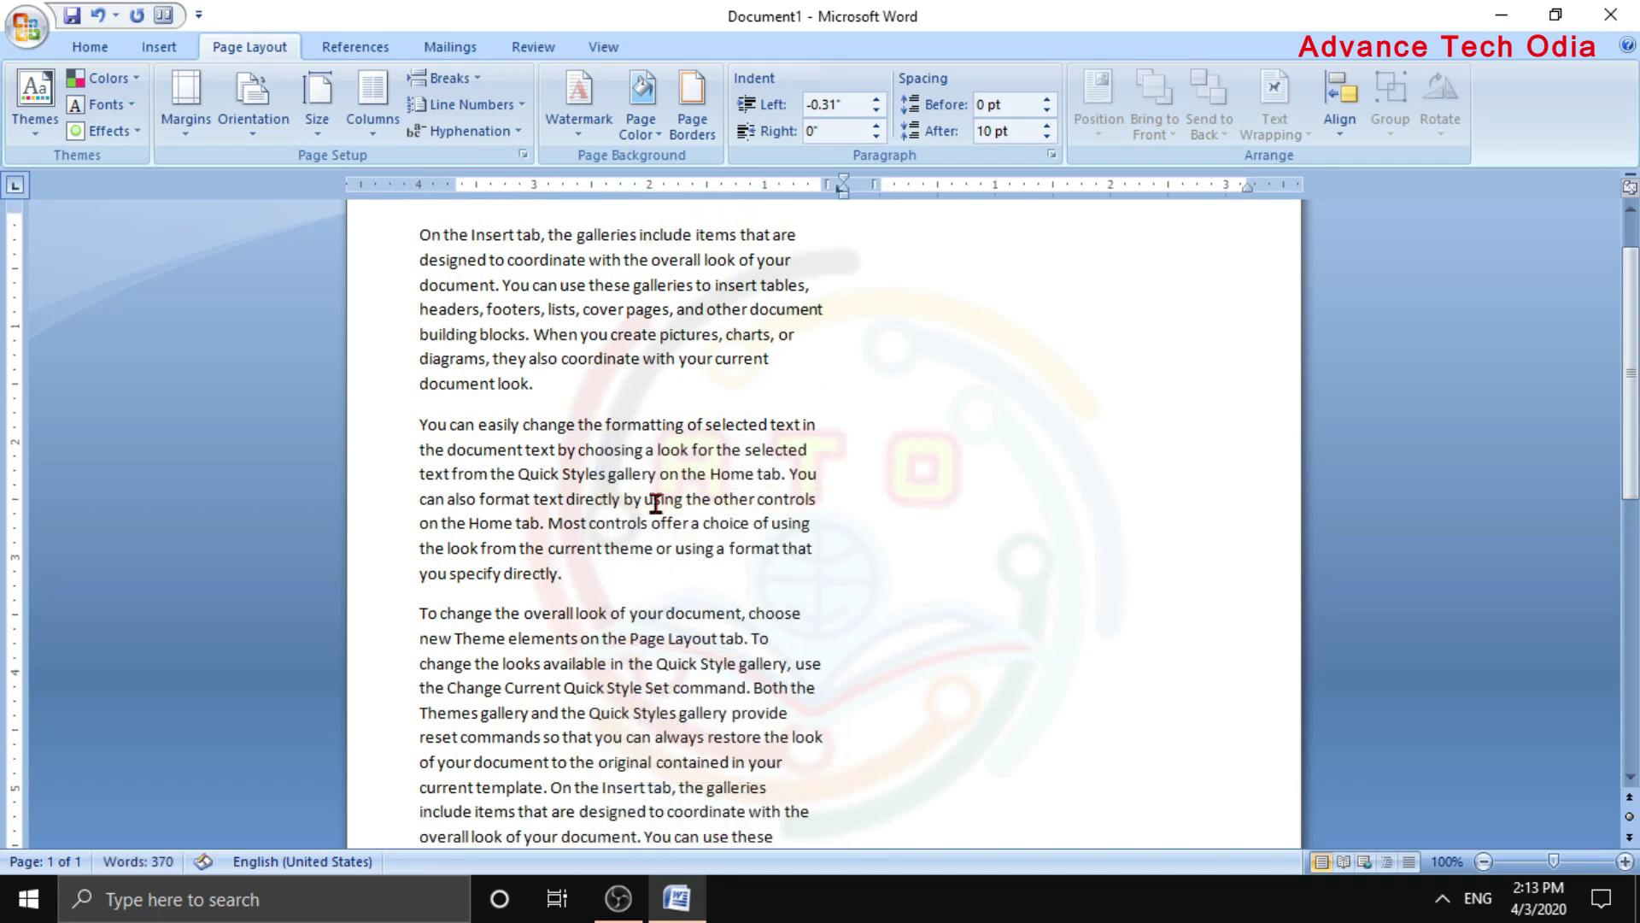
{"action": "scroll", "coordinate": [804, 609], "scroll_direction": "up", "scroll_amount": 1}
{"action": "scroll", "coordinate": [801, 588], "scroll_direction": "down", "scroll_amount": 9}
{"action": "scroll", "coordinate": [789, 579], "scroll_direction": "down", "scroll_amount": 2}
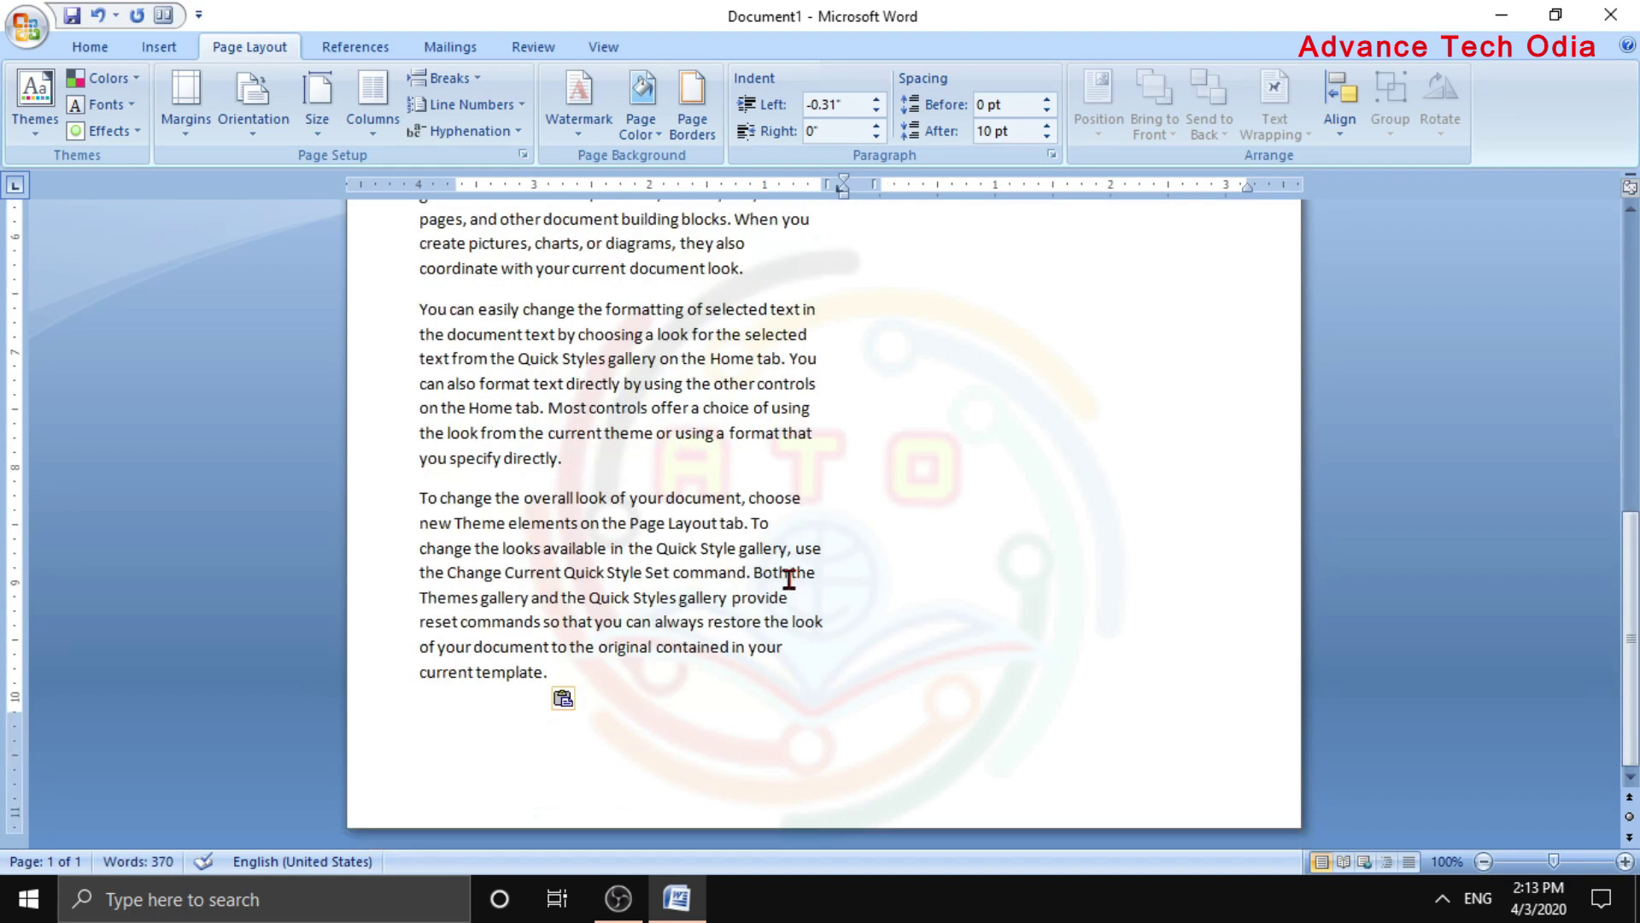
{"action": "right_click", "coordinate": [587, 681]}
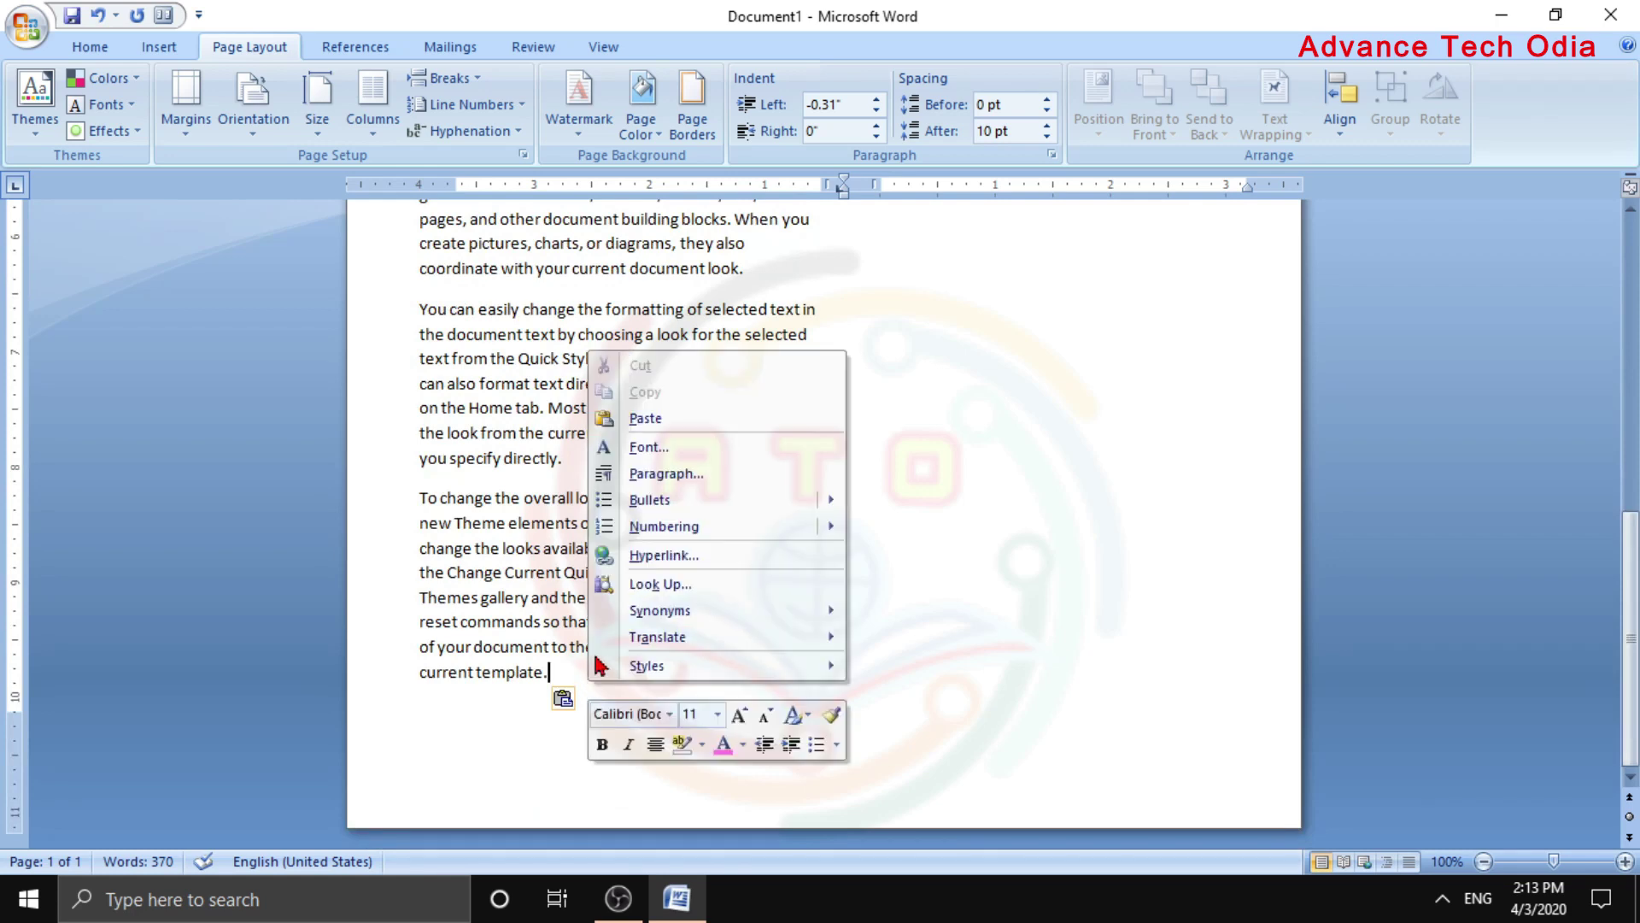
{"action": "left_click", "coordinate": [681, 417]}
{"action": "scroll", "coordinate": [773, 530], "scroll_direction": "up", "scroll_amount": 2}
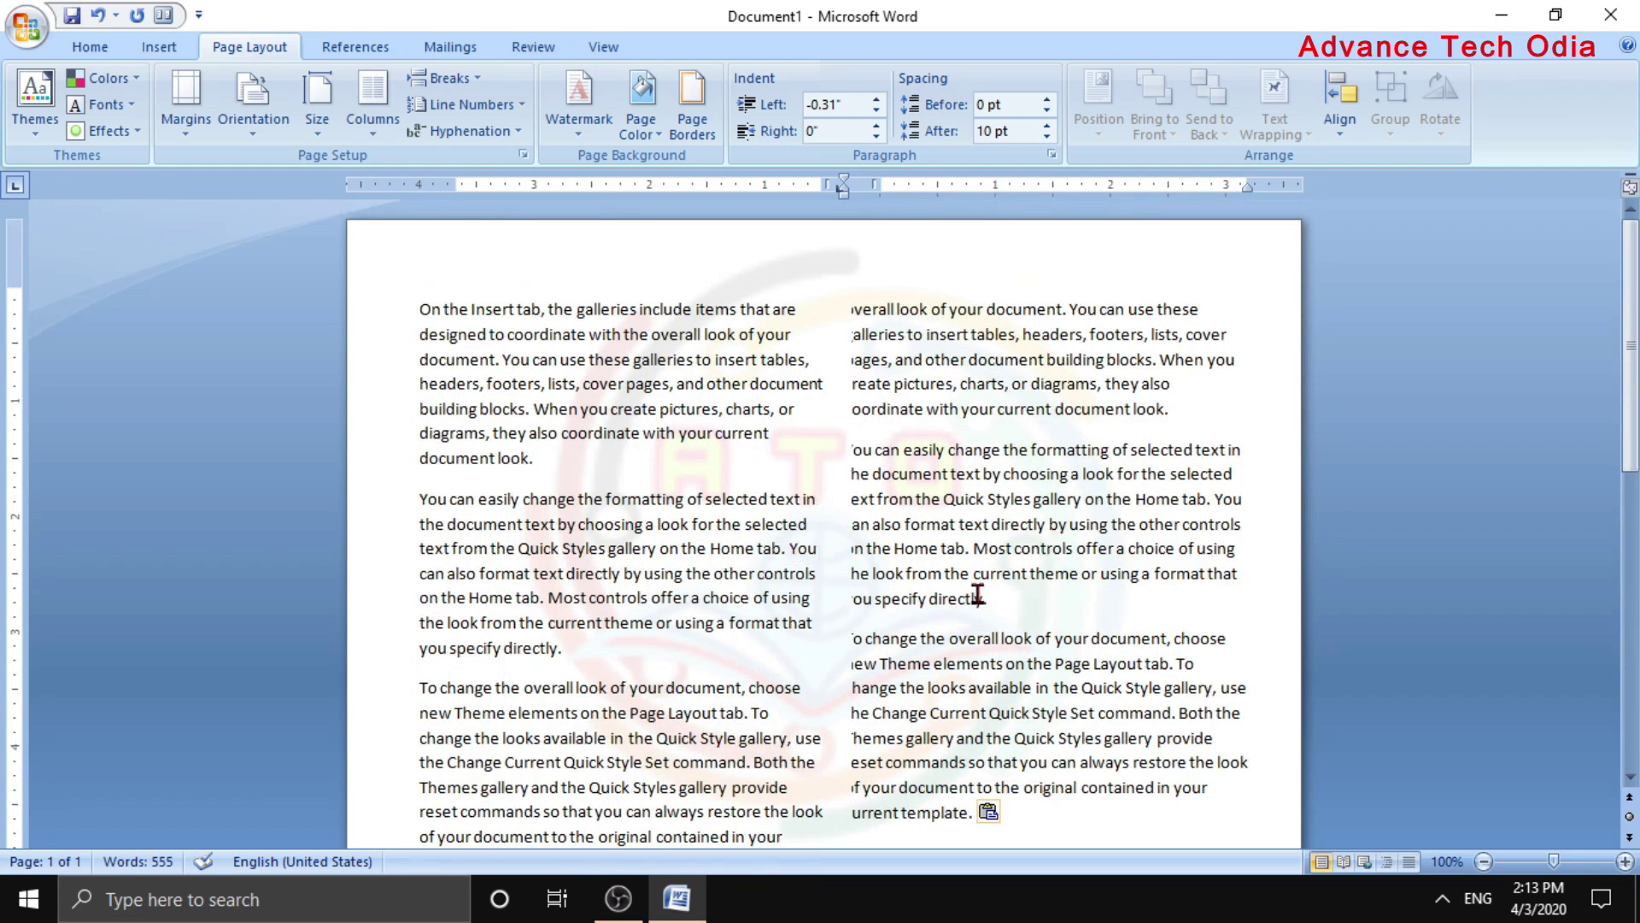
Return the 555-word text to a One column layout
{"action": "left_click", "coordinate": [381, 137]}
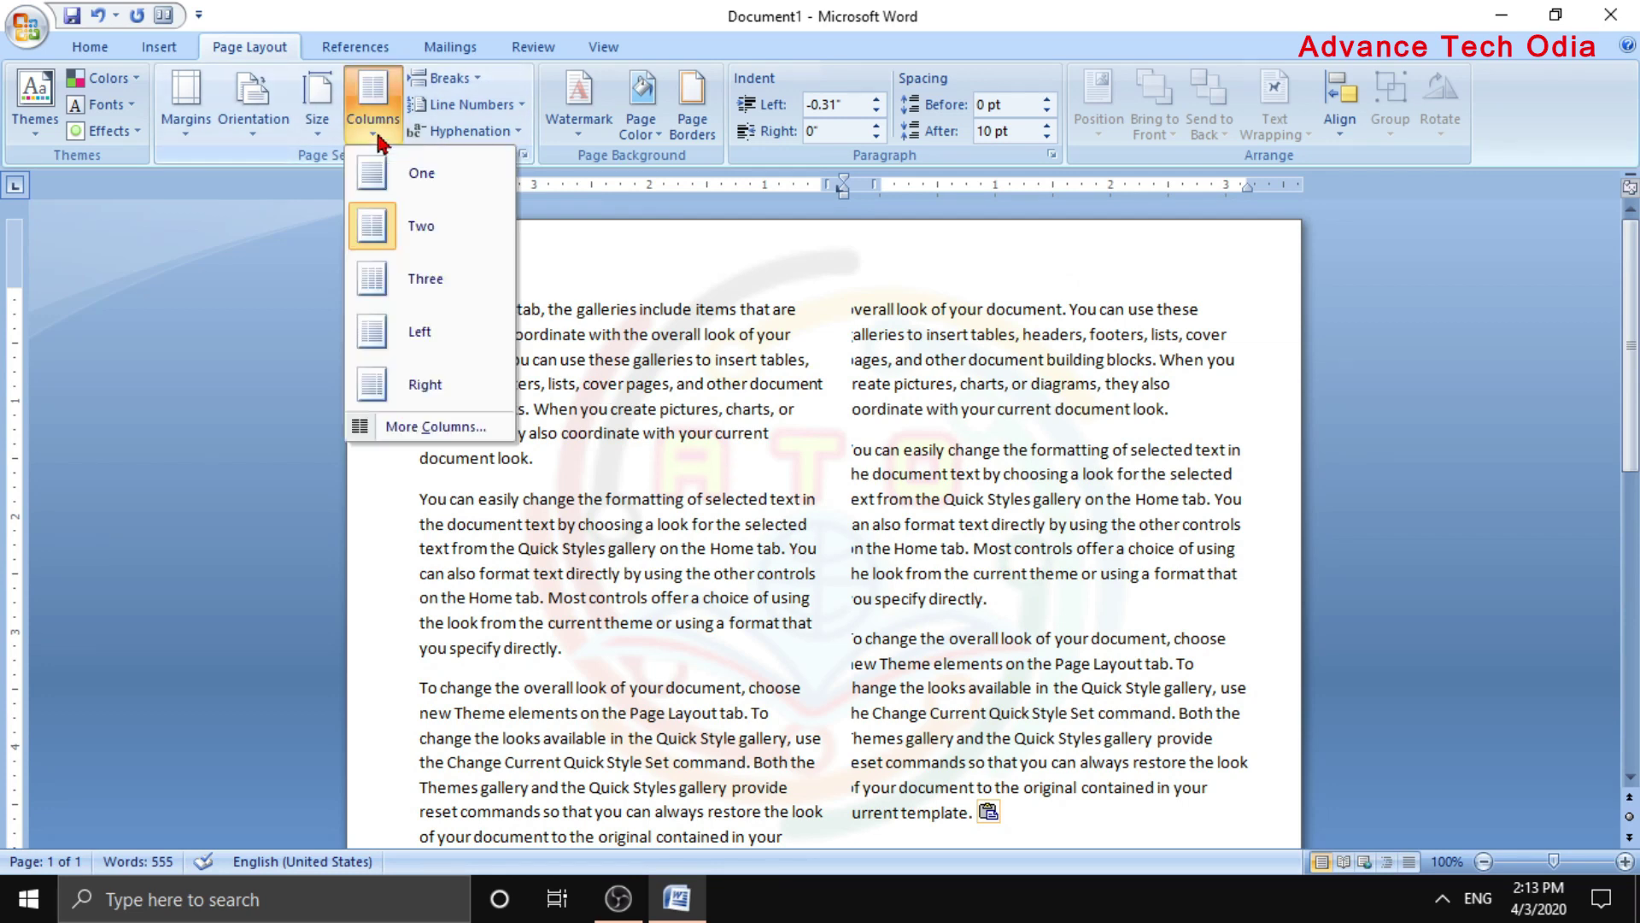
{"action": "left_click", "coordinate": [385, 182]}
{"action": "scroll", "coordinate": [372, 214], "scroll_direction": "up", "scroll_amount": 2}
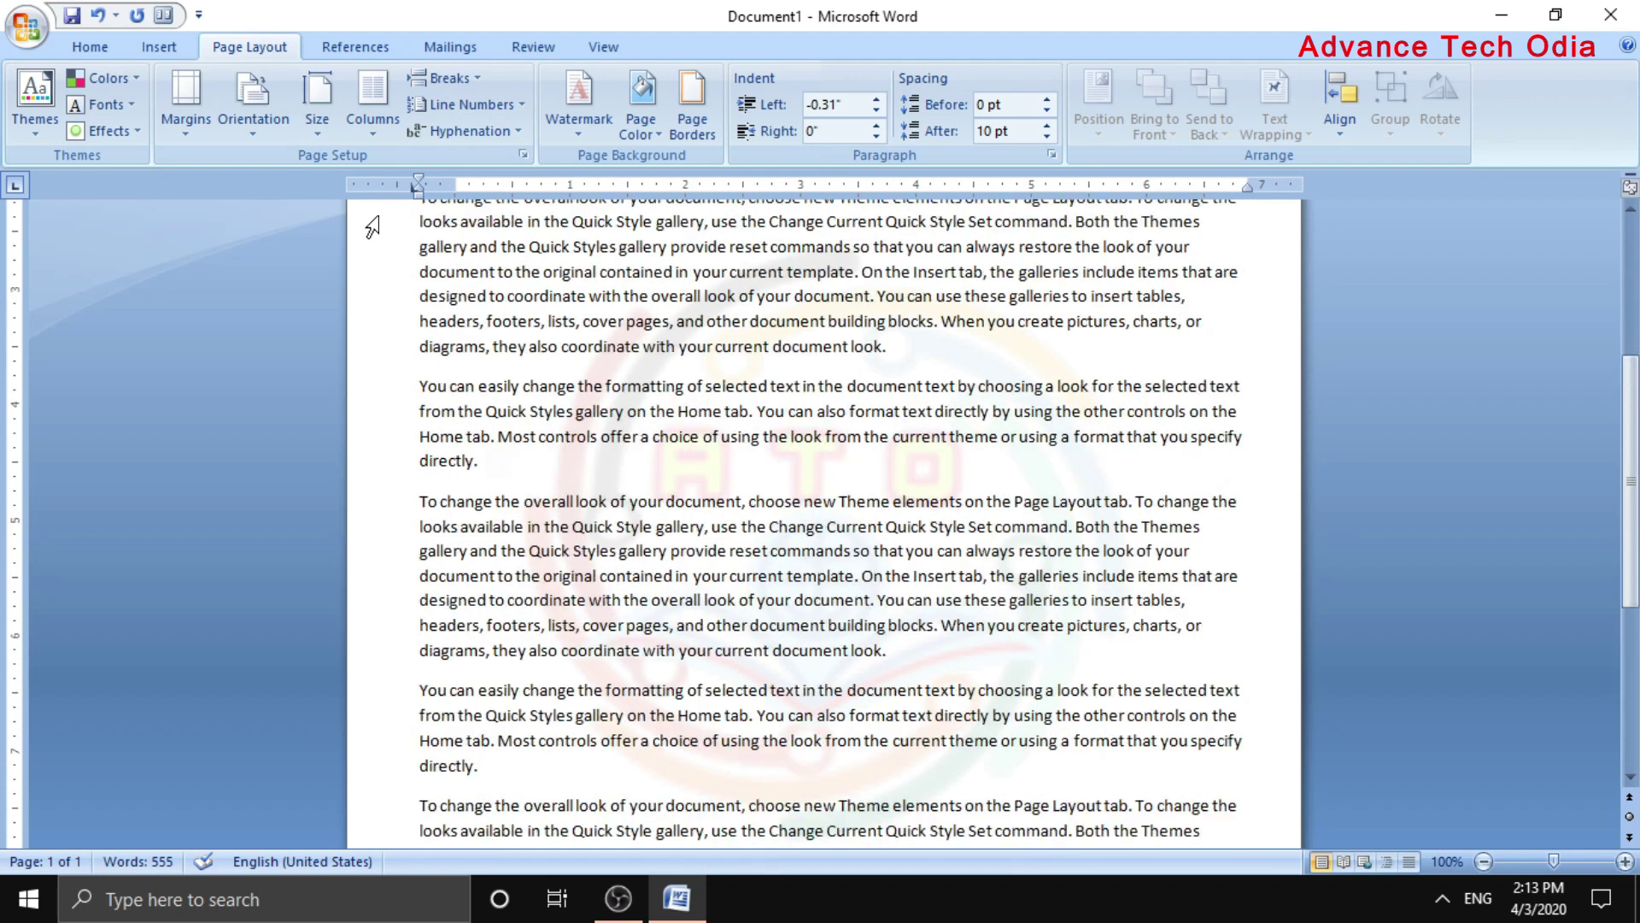
{"action": "scroll", "coordinate": [371, 213], "scroll_direction": "up", "scroll_amount": 2}
{"action": "scroll", "coordinate": [357, 218], "scroll_direction": "up", "scroll_amount": 2}
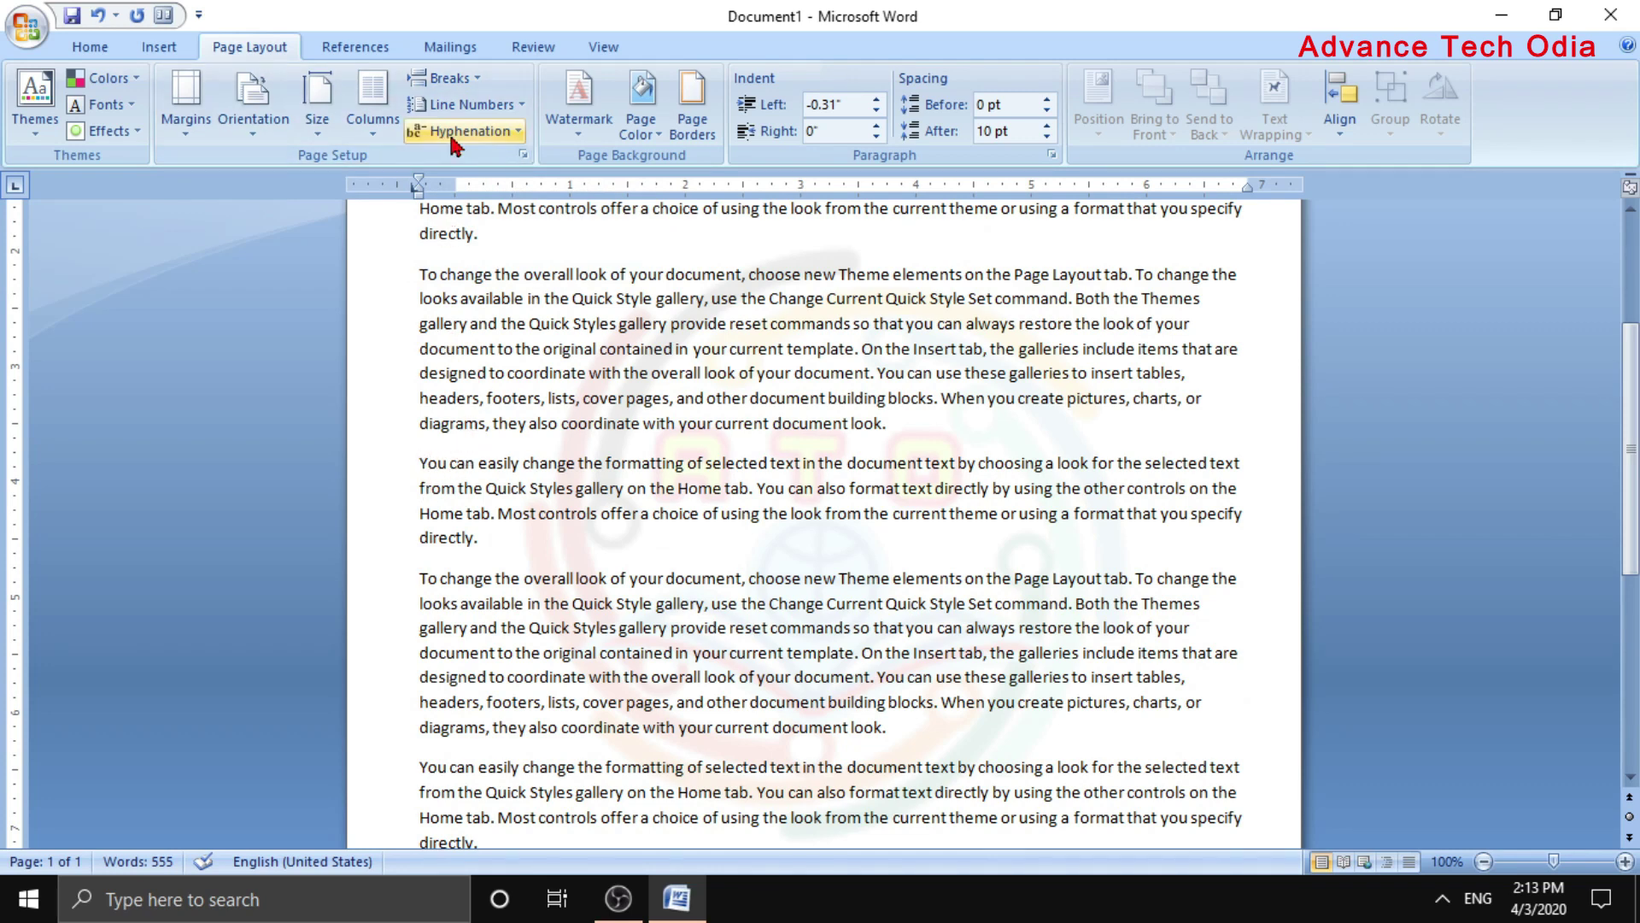
Insert a Page break after the third paragraph, pushing the remaining text onto page 2
{"action": "left_click", "coordinate": [461, 86]}
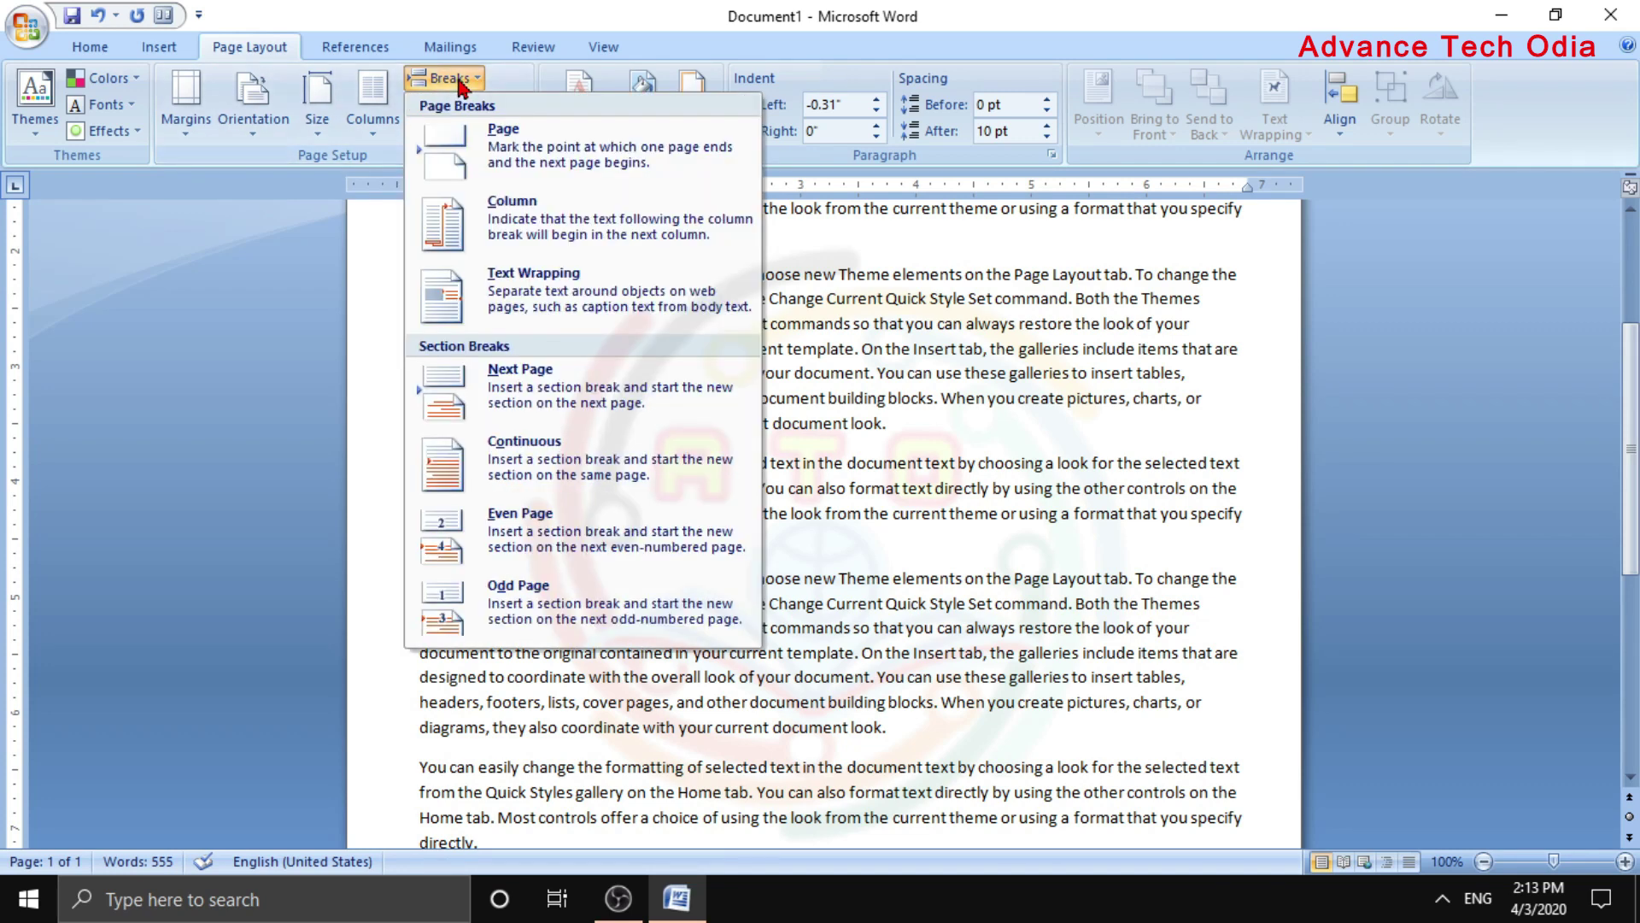
{"action": "left_click", "coordinate": [462, 145]}
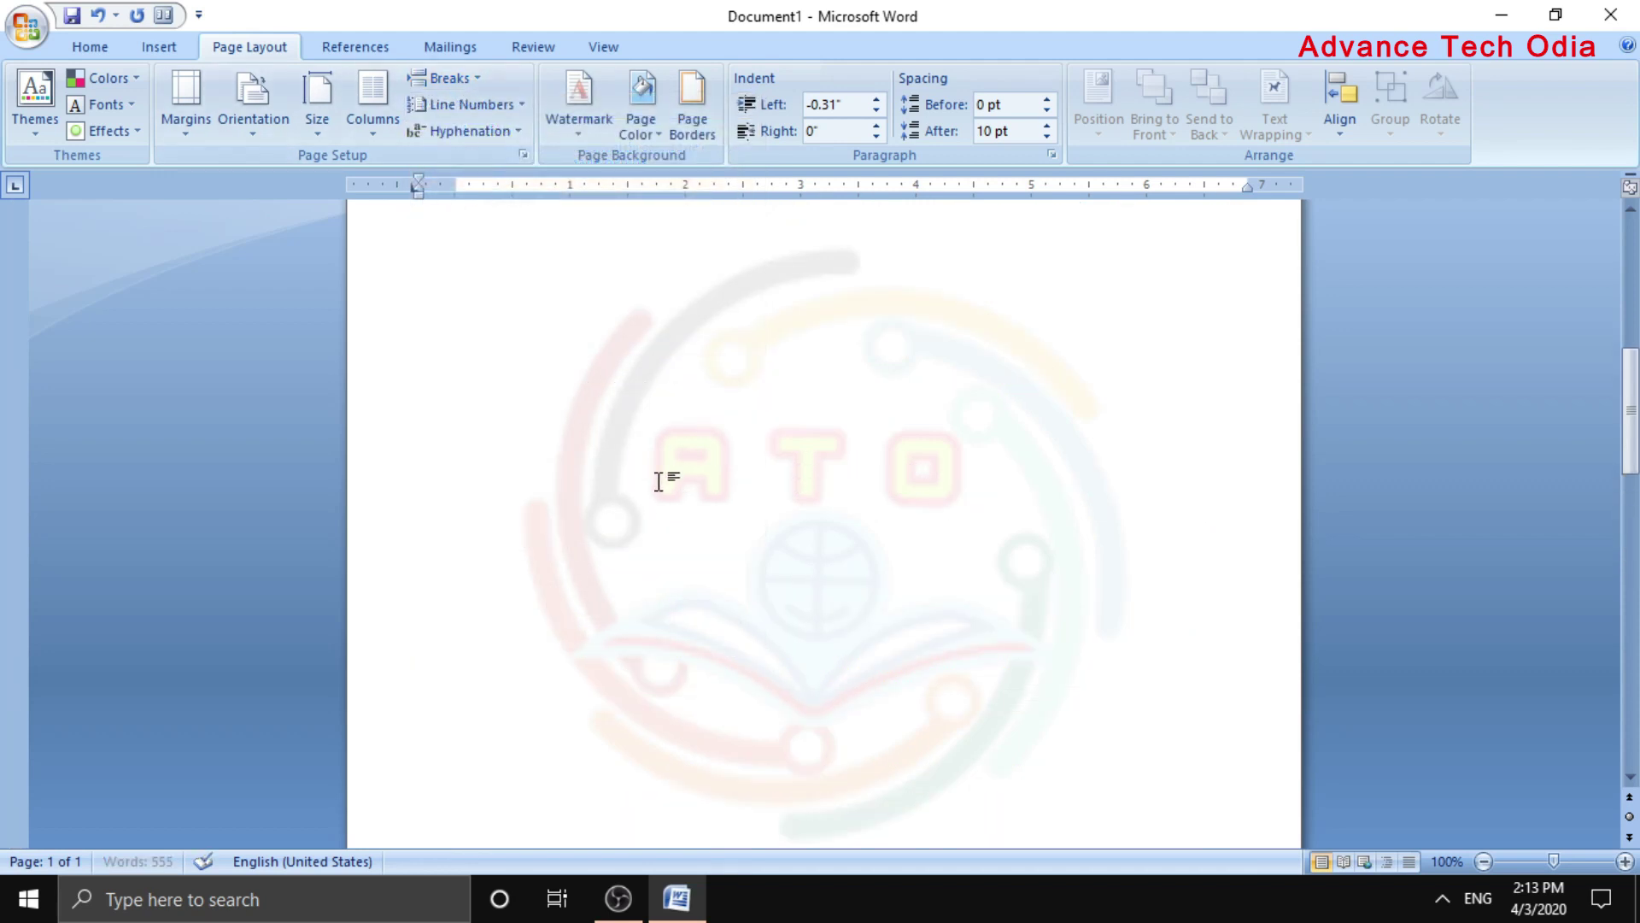
{"action": "scroll", "coordinate": [667, 462], "scroll_direction": "up", "scroll_amount": 3}
{"action": "scroll", "coordinate": [513, 427], "scroll_direction": "up", "scroll_amount": 3}
{"action": "scroll", "coordinate": [498, 440], "scroll_direction": "up", "scroll_amount": 2}
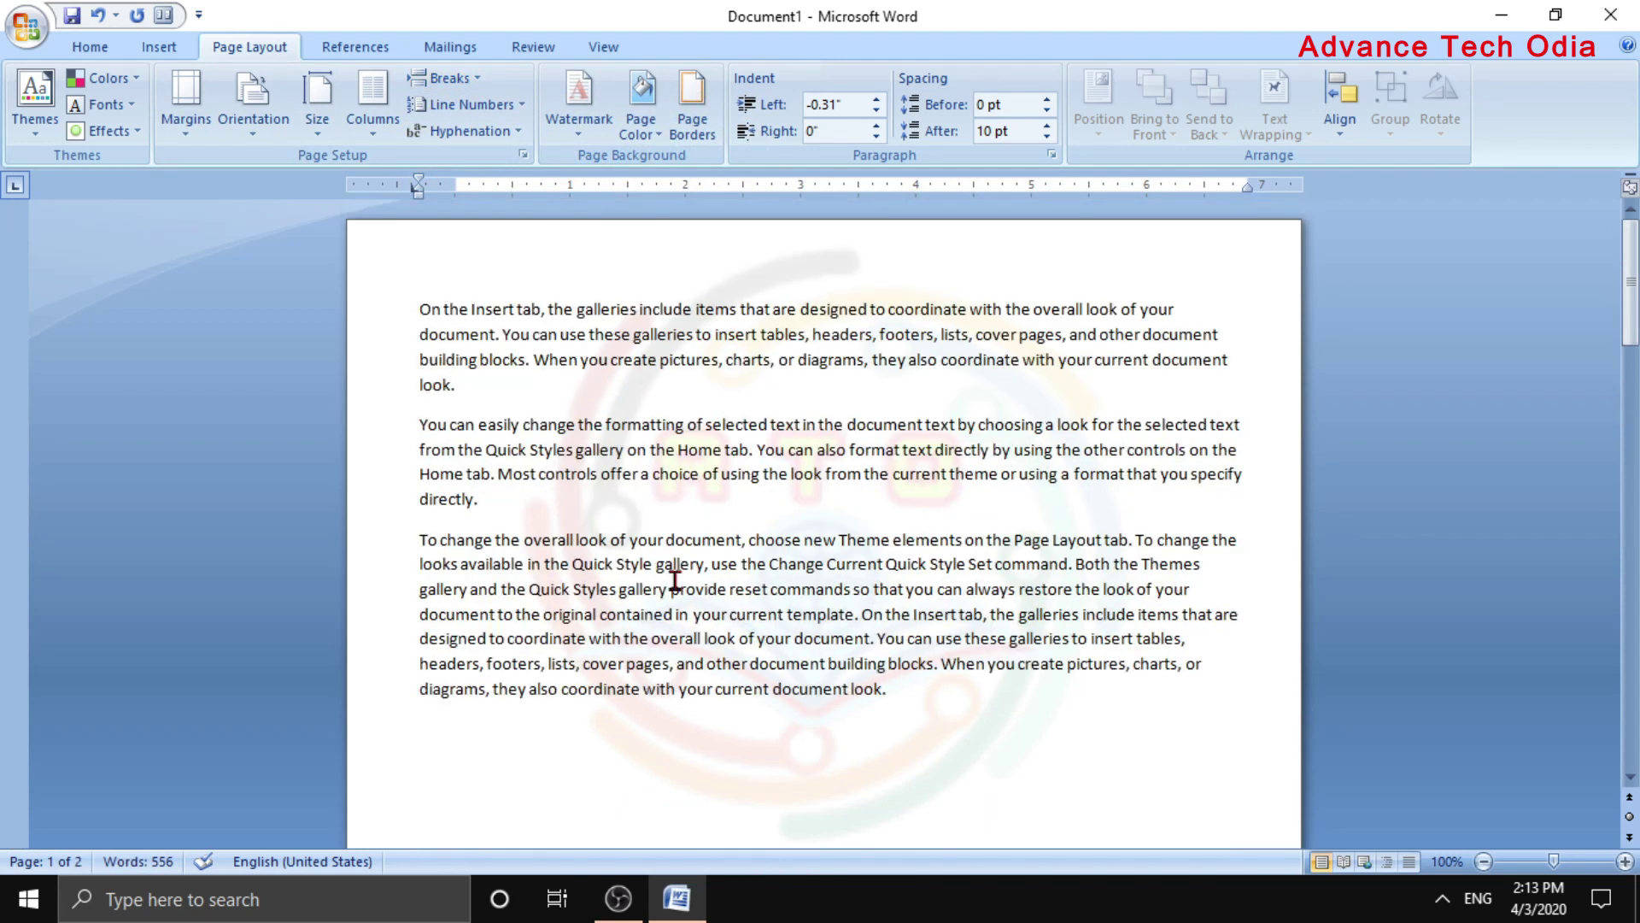
{"action": "scroll", "coordinate": [756, 704], "scroll_direction": "down", "scroll_amount": 1}
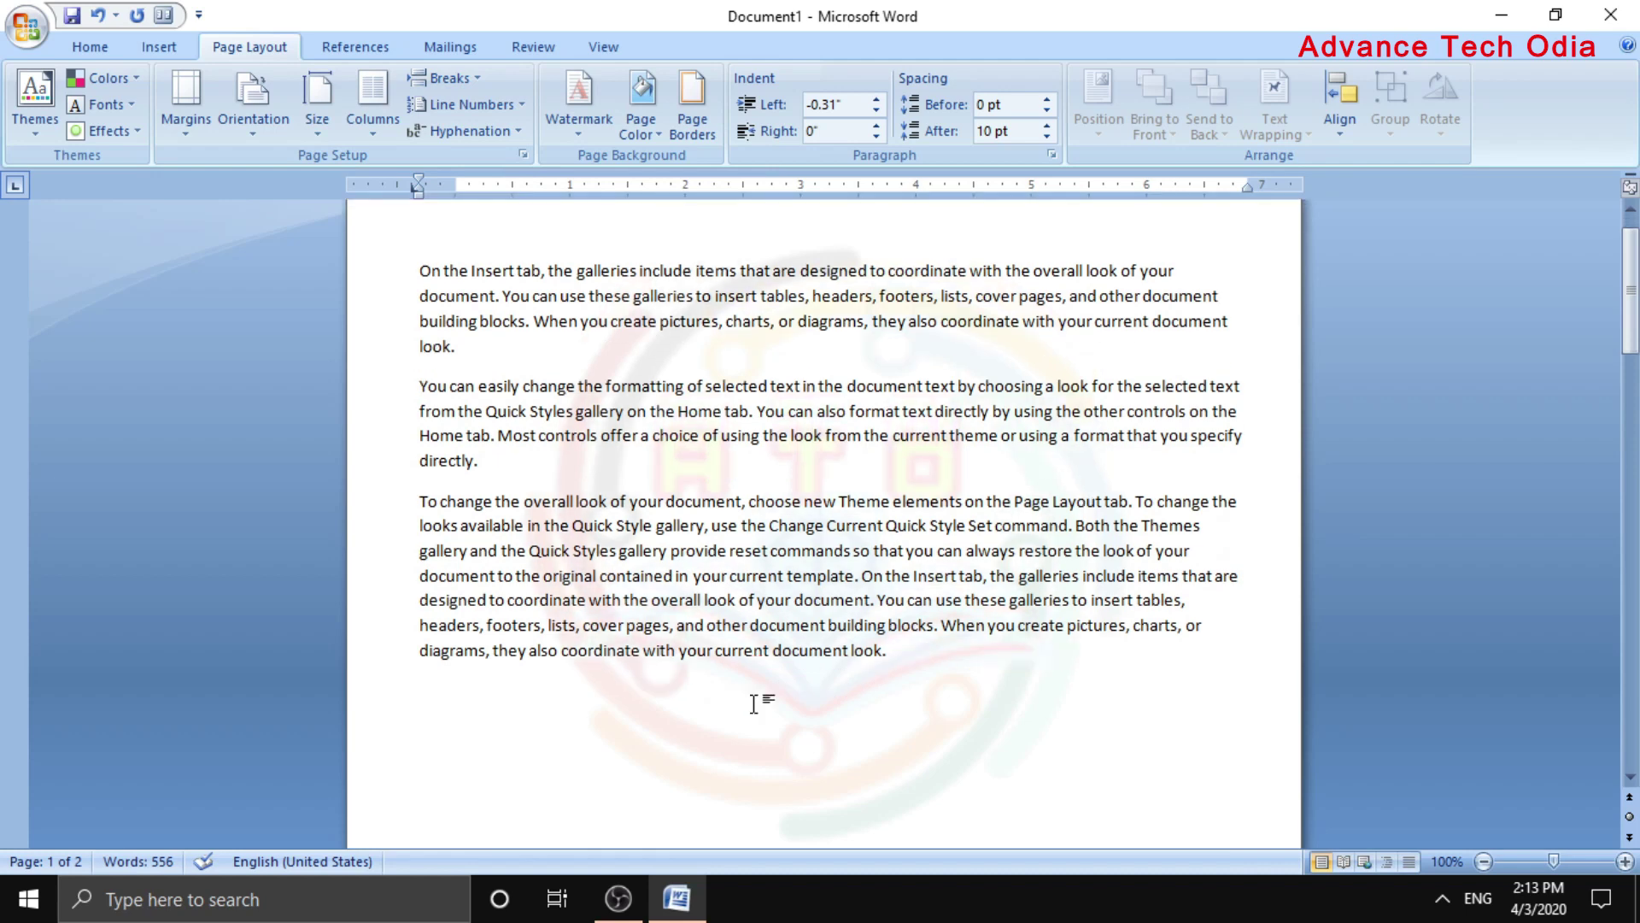
{"action": "scroll", "coordinate": [751, 683], "scroll_direction": "down", "scroll_amount": 7}
{"action": "scroll", "coordinate": [752, 683], "scroll_direction": "down", "scroll_amount": 1}
{"action": "scroll", "coordinate": [747, 666], "scroll_direction": "down", "scroll_amount": 5}
{"action": "scroll", "coordinate": [739, 637], "scroll_direction": "up", "scroll_amount": 3}
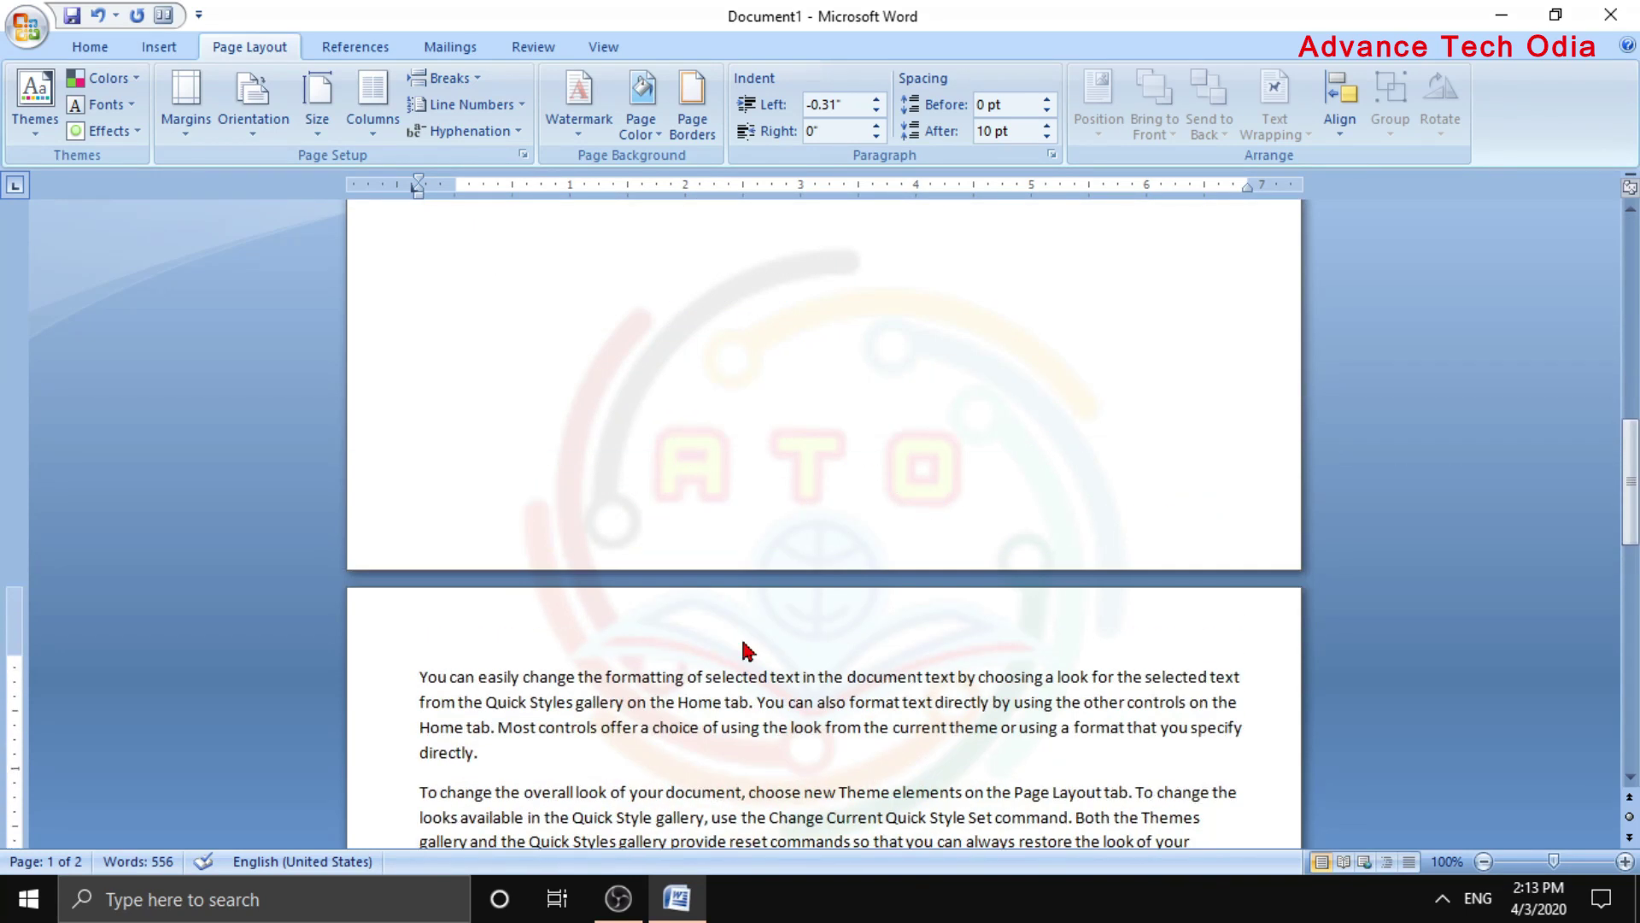
{"action": "scroll", "coordinate": [730, 624], "scroll_direction": "up", "scroll_amount": 3}
{"action": "scroll", "coordinate": [713, 581], "scroll_direction": "up", "scroll_amount": 5}
{"action": "scroll", "coordinate": [692, 547], "scroll_direction": "up", "scroll_amount": 5}
{"action": "scroll", "coordinate": [688, 538], "scroll_direction": "up", "scroll_amount": 3}
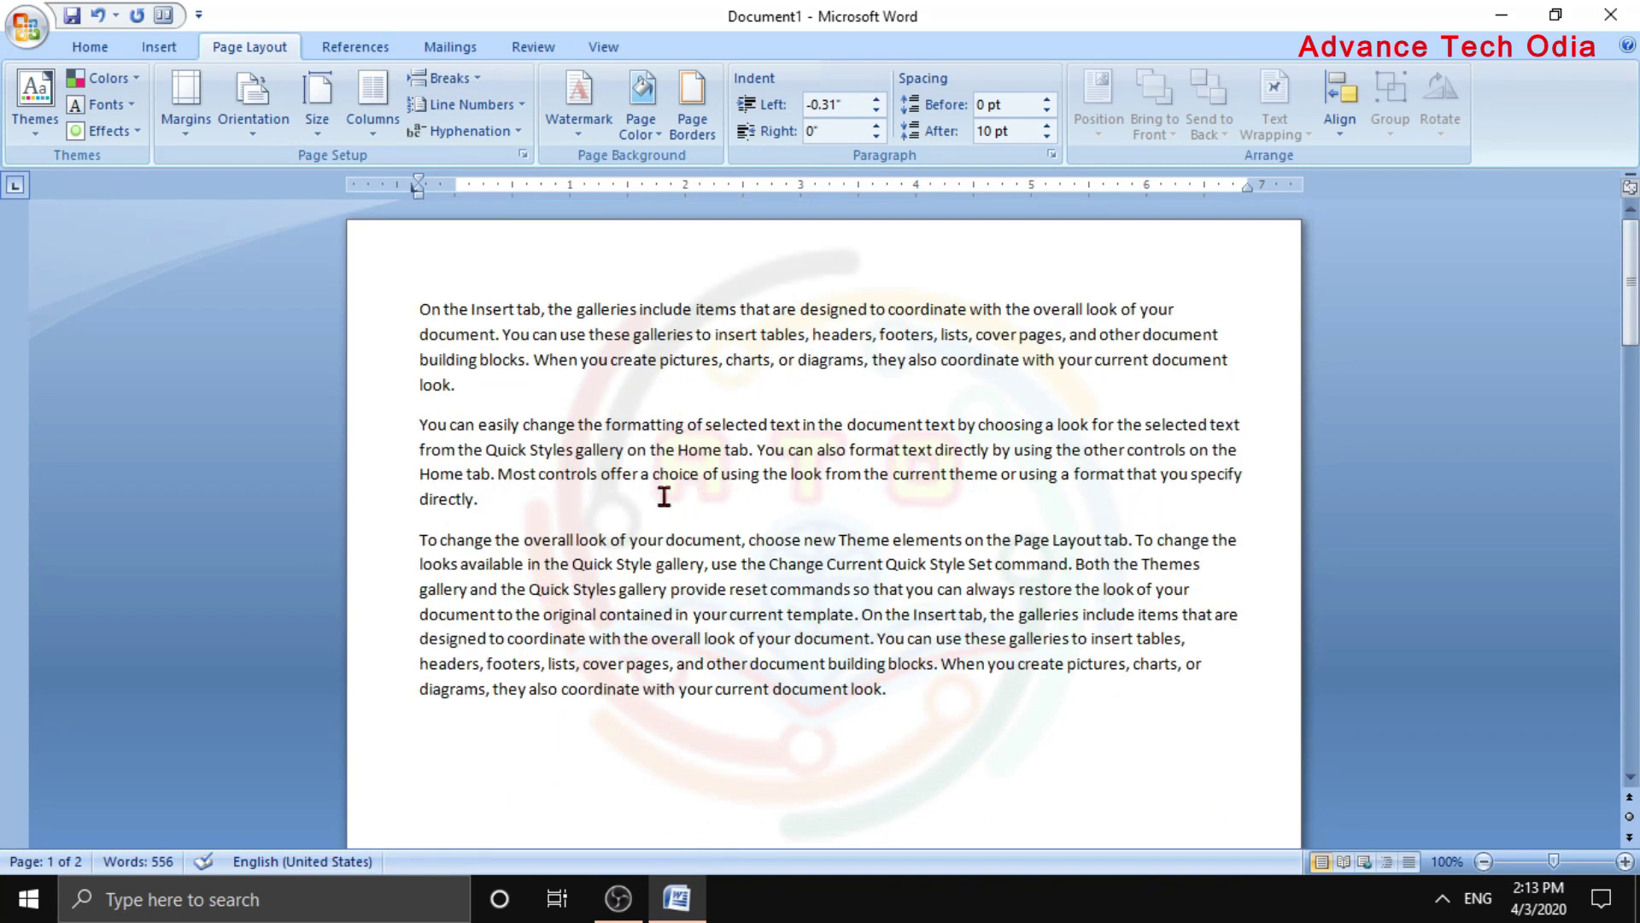
Apply Continuous line numbering to the document and look over the numbered lines
{"action": "left_click", "coordinate": [505, 106]}
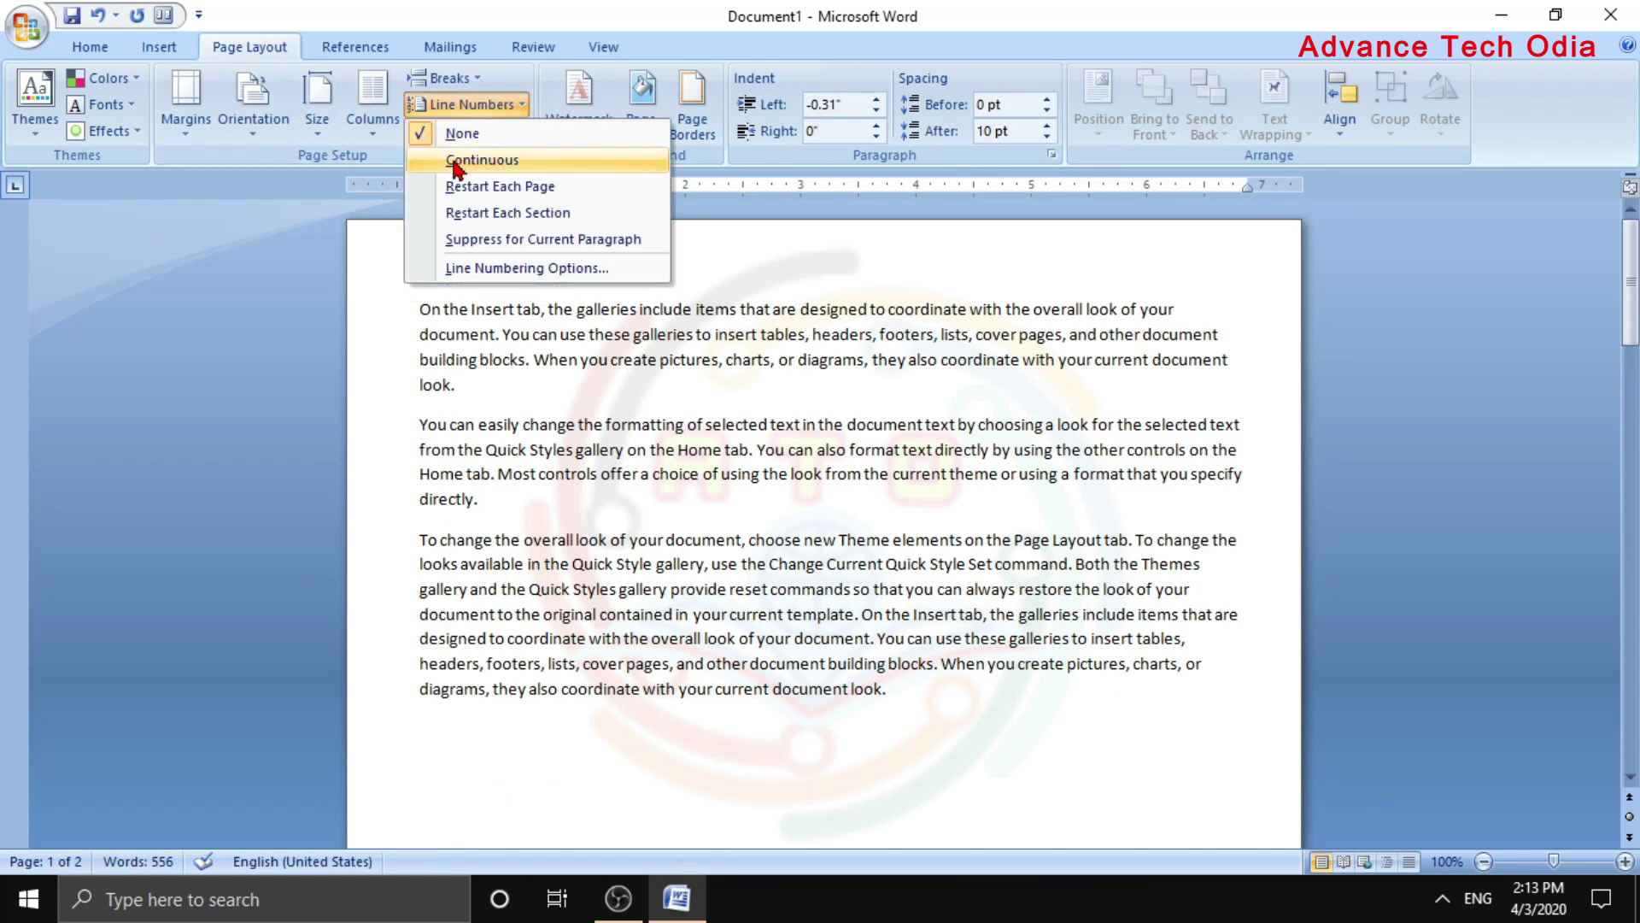
{"action": "left_click", "coordinate": [482, 161]}
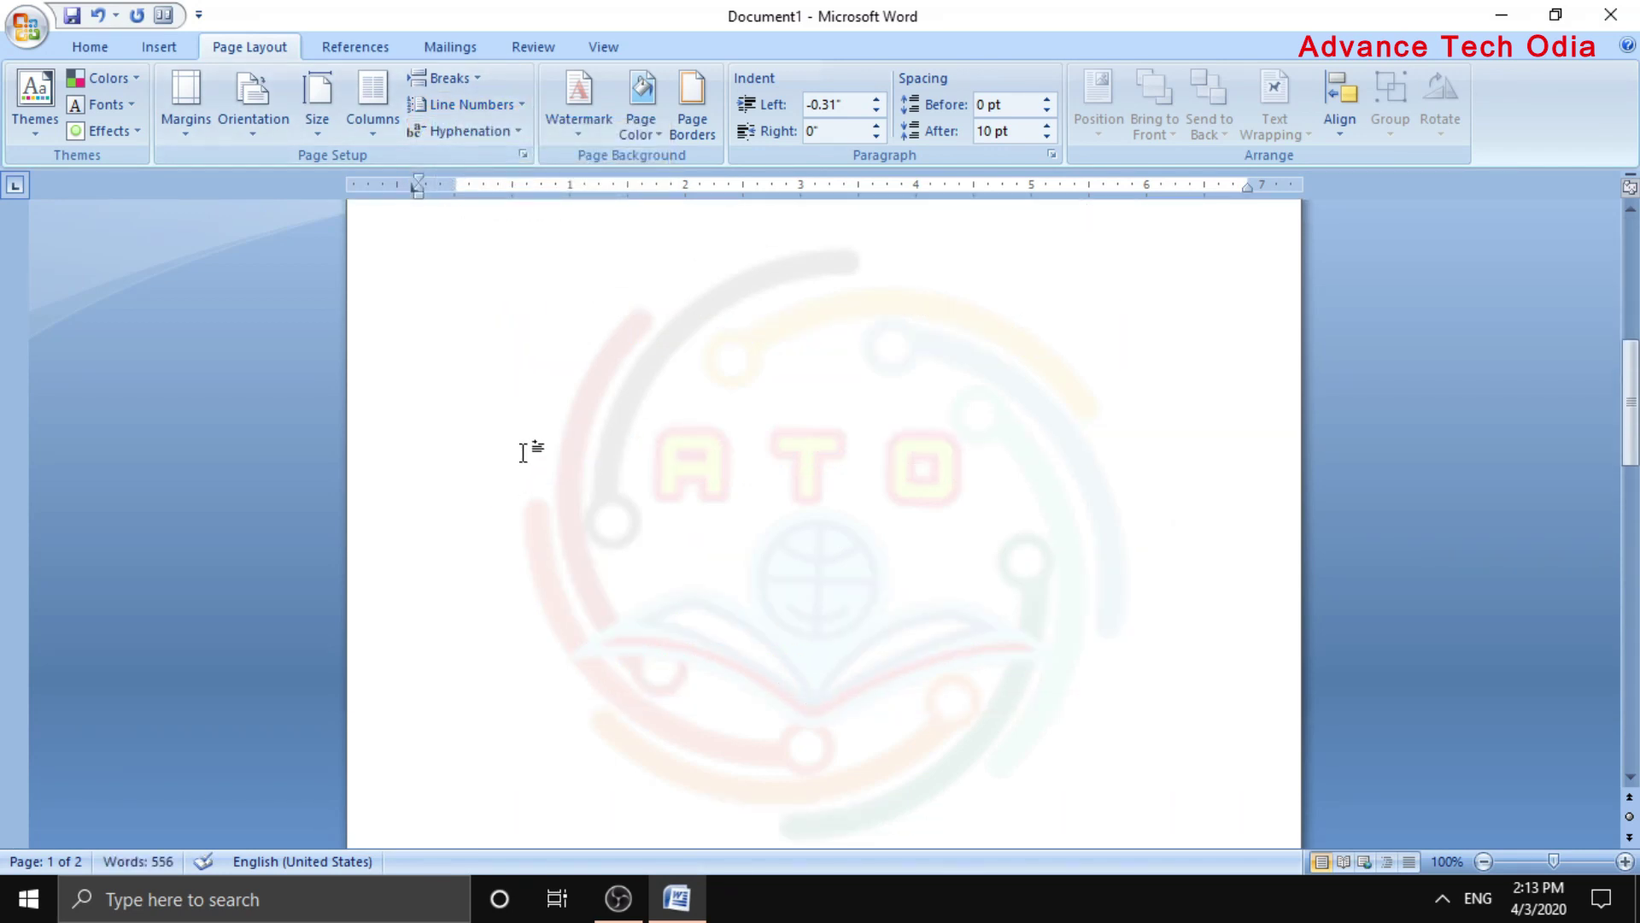
{"action": "scroll", "coordinate": [498, 418], "scroll_direction": "up", "scroll_amount": 1}
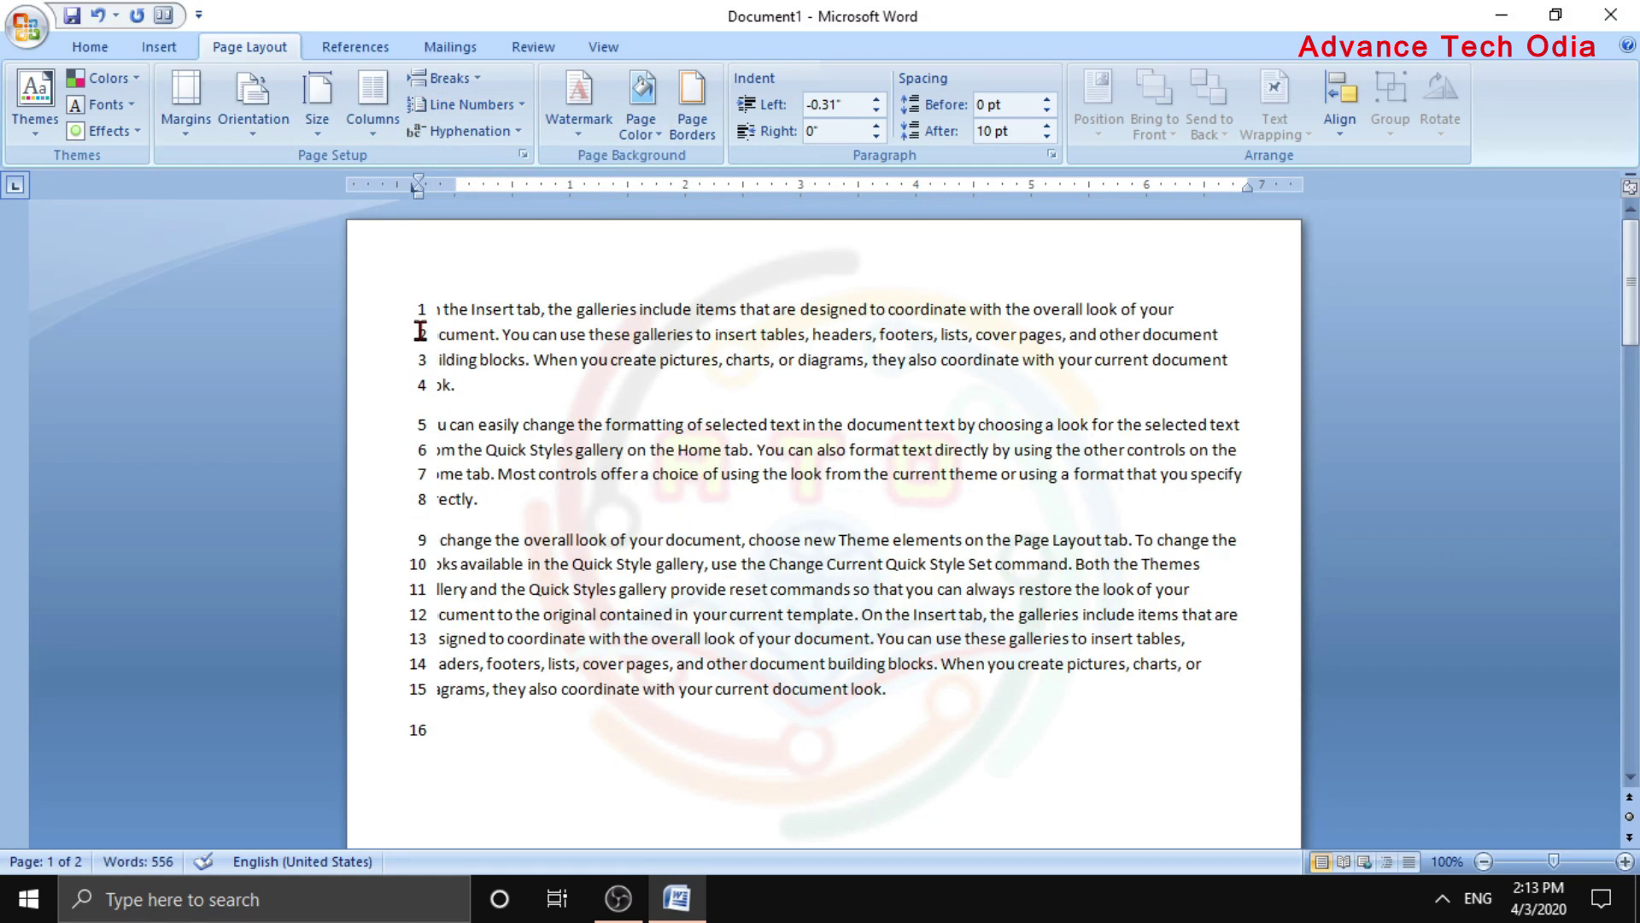
{"action": "scroll", "coordinate": [476, 752], "scroll_direction": "down", "scroll_amount": 4}
{"action": "scroll", "coordinate": [513, 683], "scroll_direction": "down", "scroll_amount": 6}
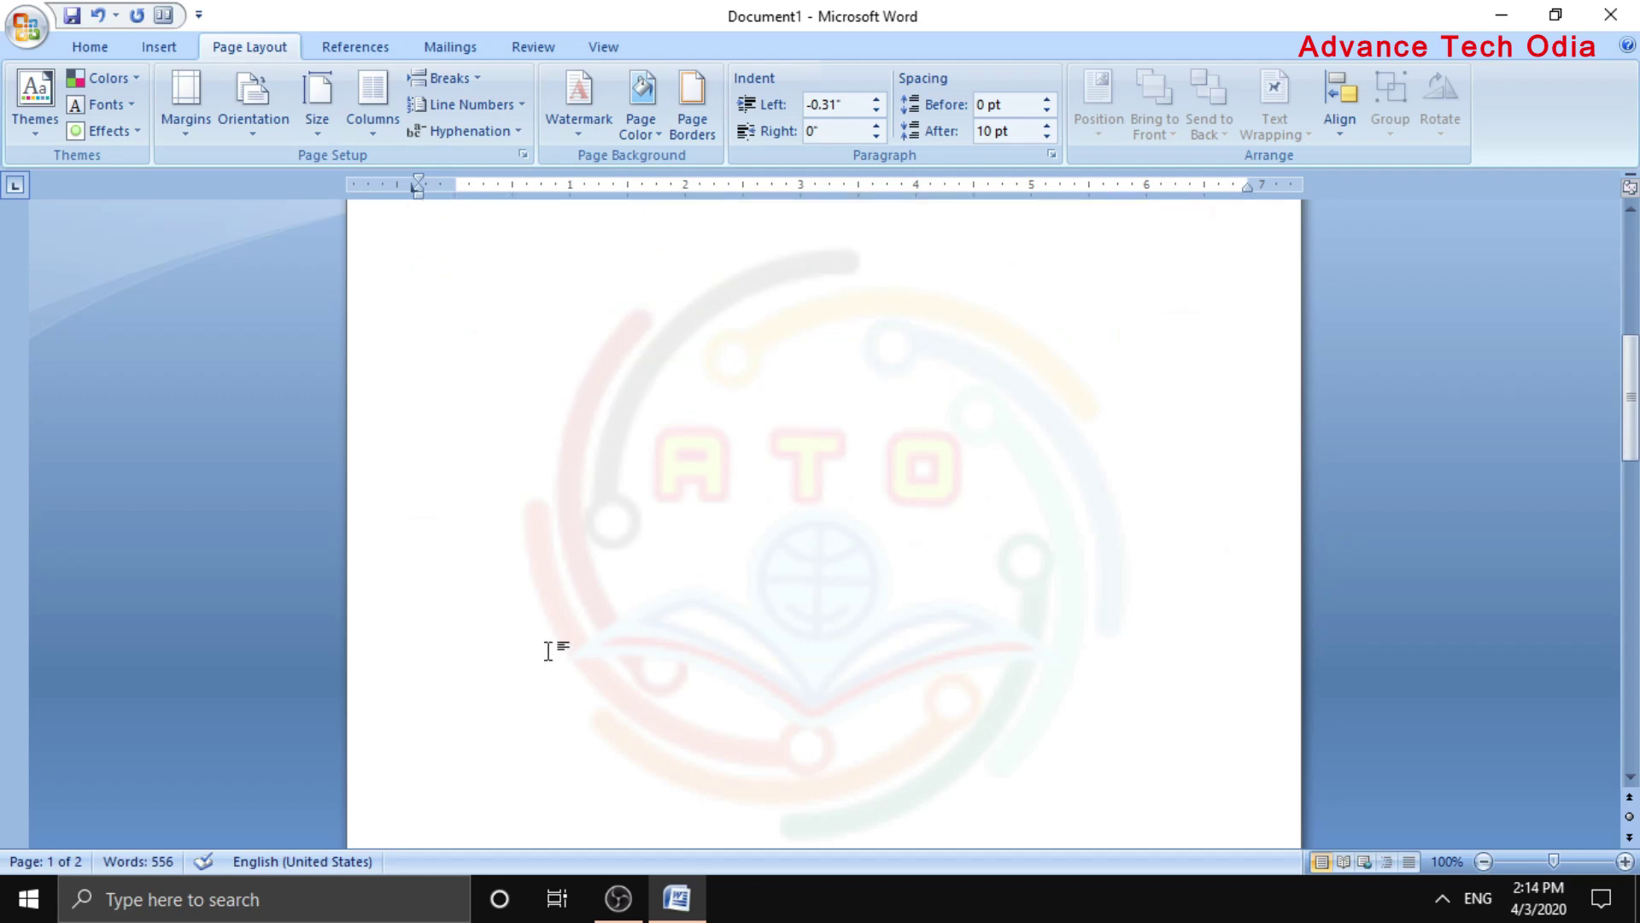
{"action": "scroll", "coordinate": [547, 649], "scroll_direction": "down", "scroll_amount": 6}
{"action": "scroll", "coordinate": [502, 647], "scroll_direction": "down", "scroll_amount": 5}
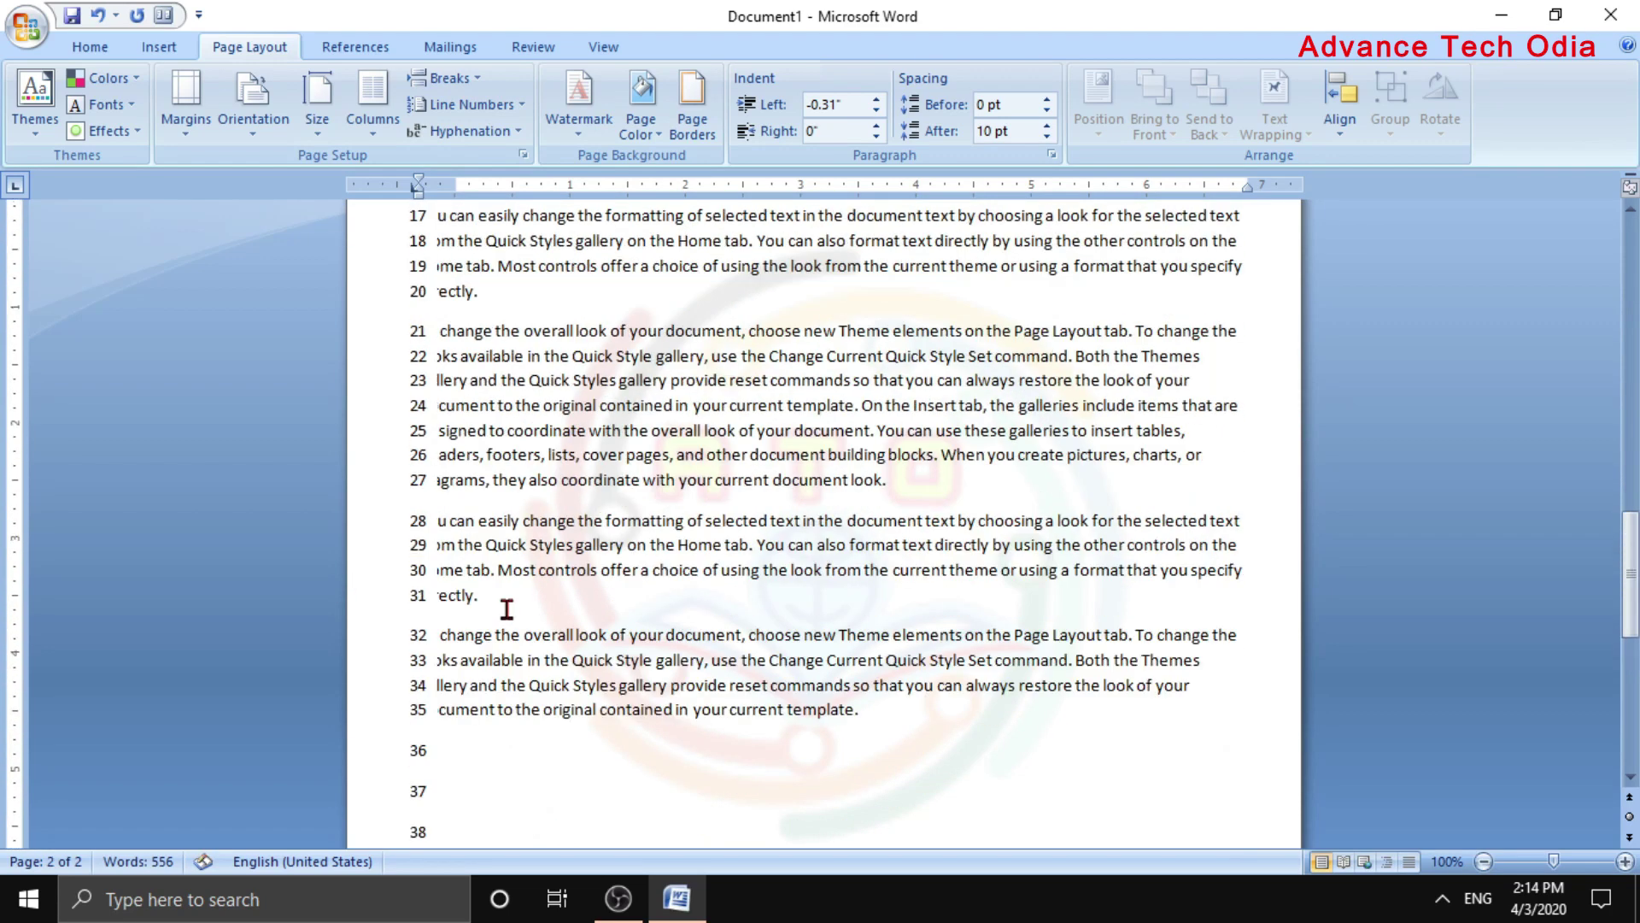
{"action": "scroll", "coordinate": [508, 598], "scroll_direction": "up", "scroll_amount": 6}
{"action": "scroll", "coordinate": [513, 484], "scroll_direction": "up", "scroll_amount": 5}
{"action": "scroll", "coordinate": [512, 483], "scroll_direction": "up", "scroll_amount": 5}
{"action": "scroll", "coordinate": [512, 483], "scroll_direction": "up", "scroll_amount": 5}
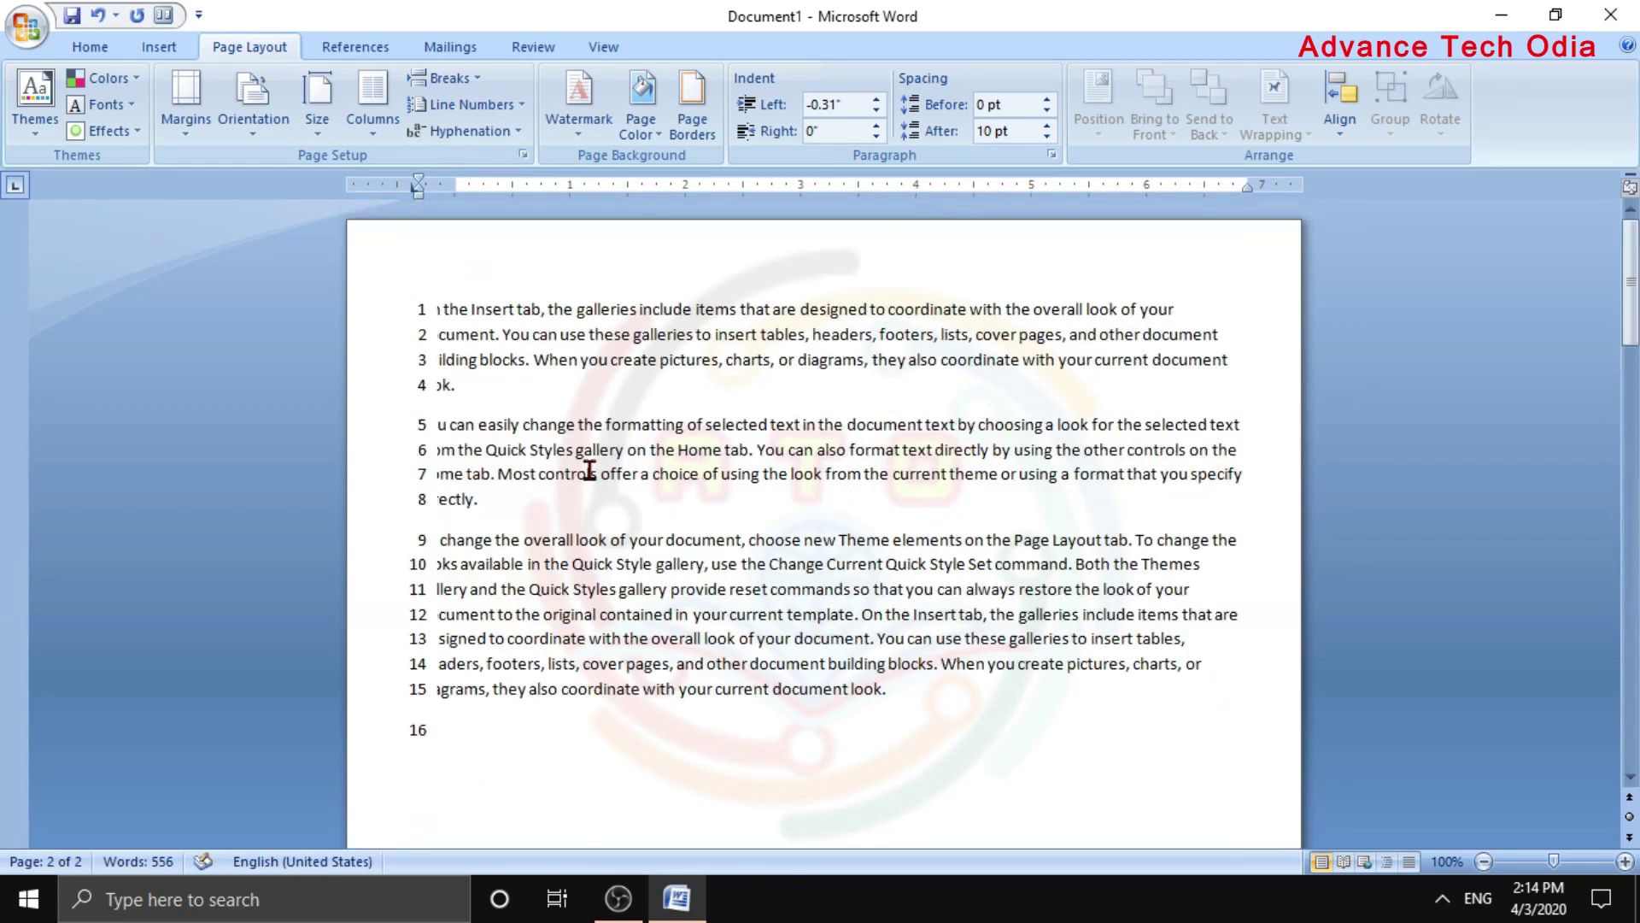
Set line numbering to None so the paragraphs are unnumbered again
{"action": "left_click", "coordinate": [517, 104]}
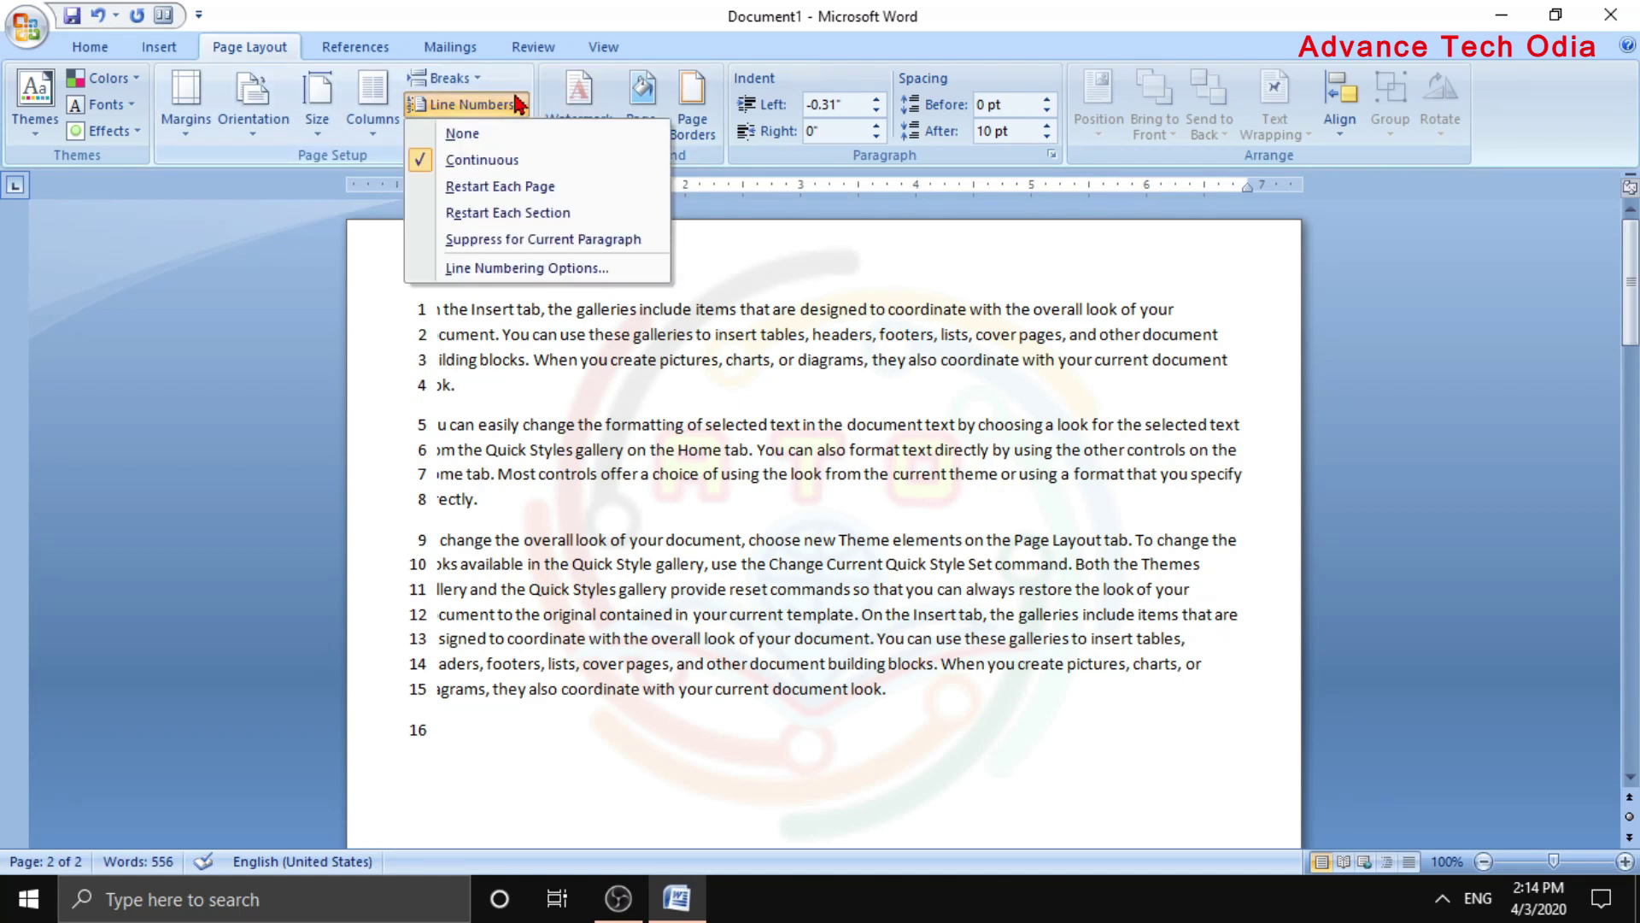
{"action": "left_click", "coordinate": [468, 135]}
{"action": "scroll", "coordinate": [466, 130], "scroll_direction": "up", "scroll_amount": 2}
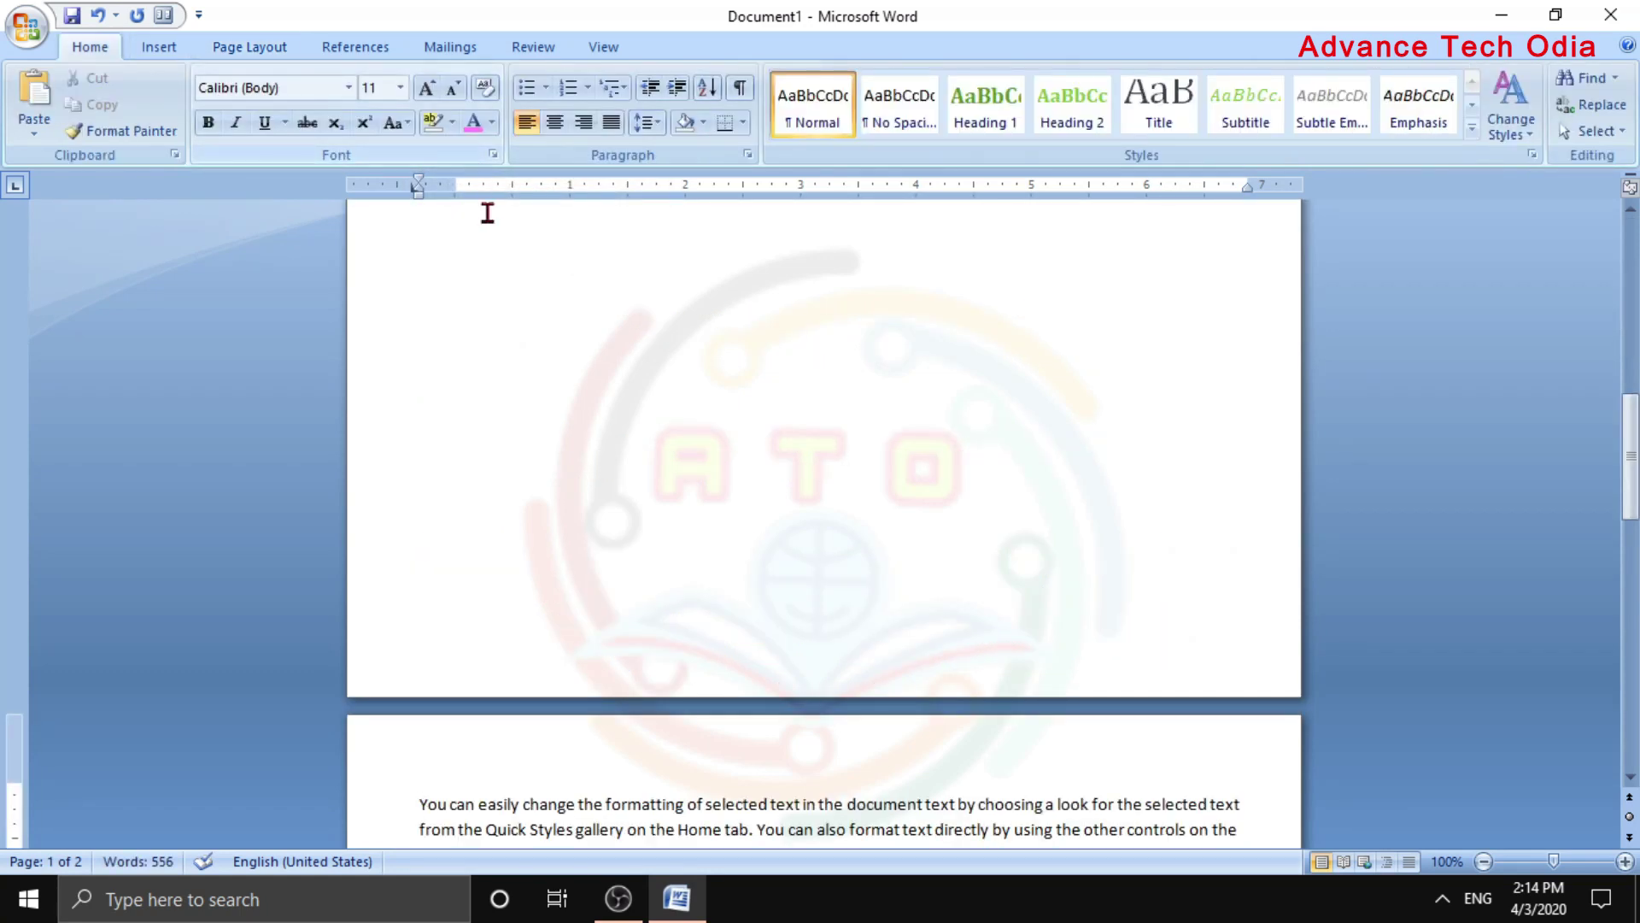
{"action": "scroll", "coordinate": [487, 213], "scroll_direction": "up", "scroll_amount": 5}
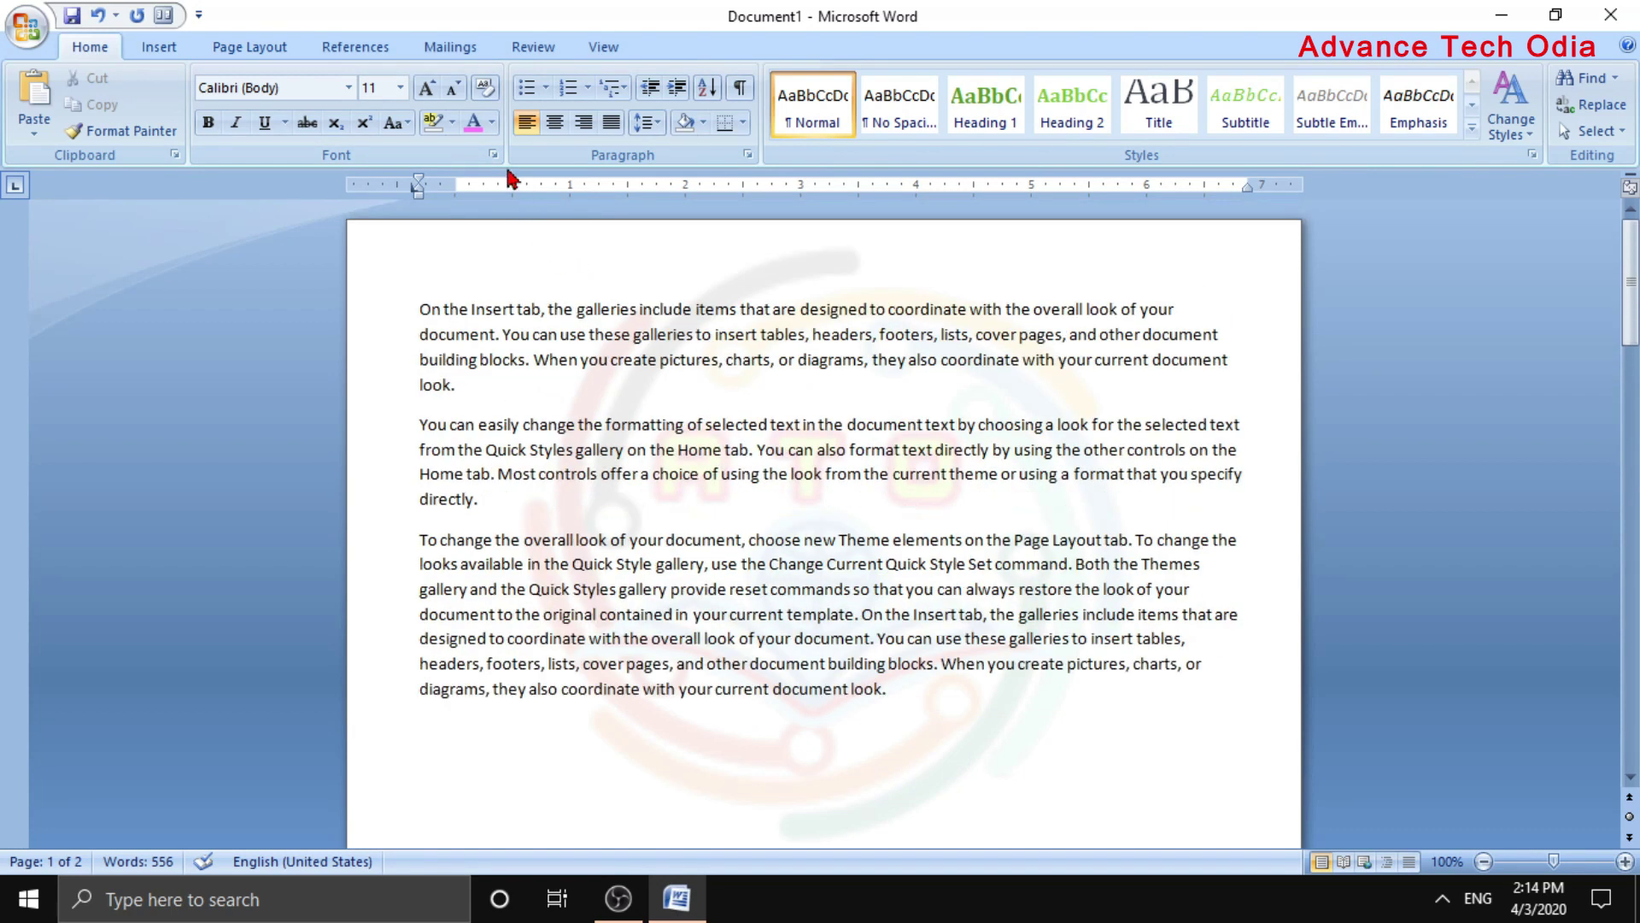
{"action": "left_click", "coordinate": [286, 48]}
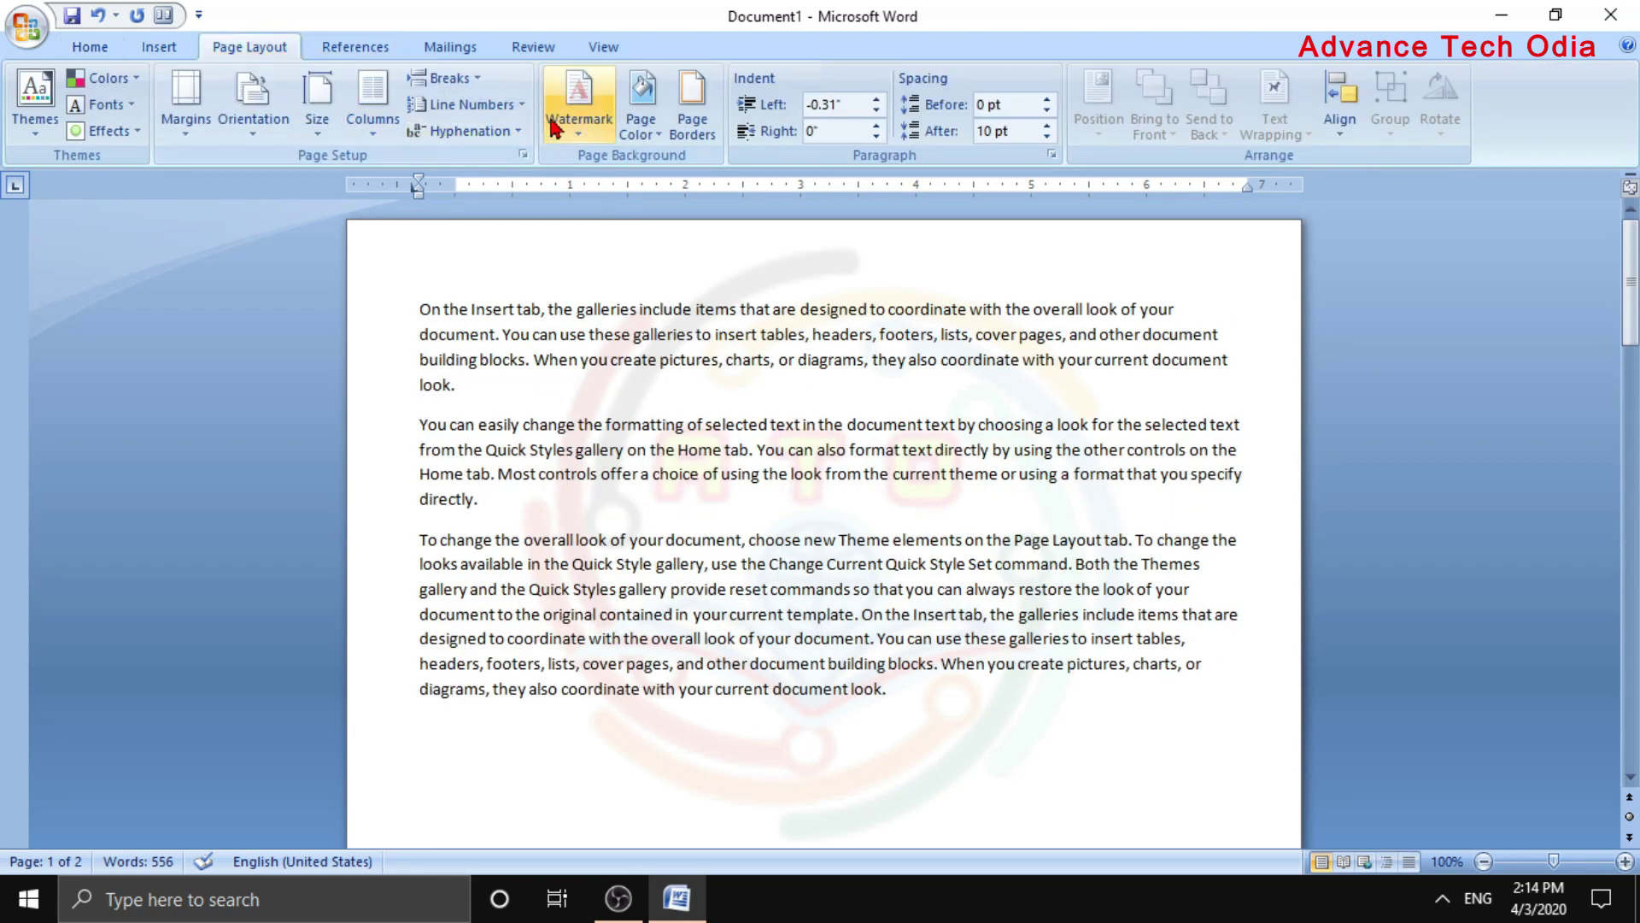
{"action": "left_click", "coordinate": [516, 105]}
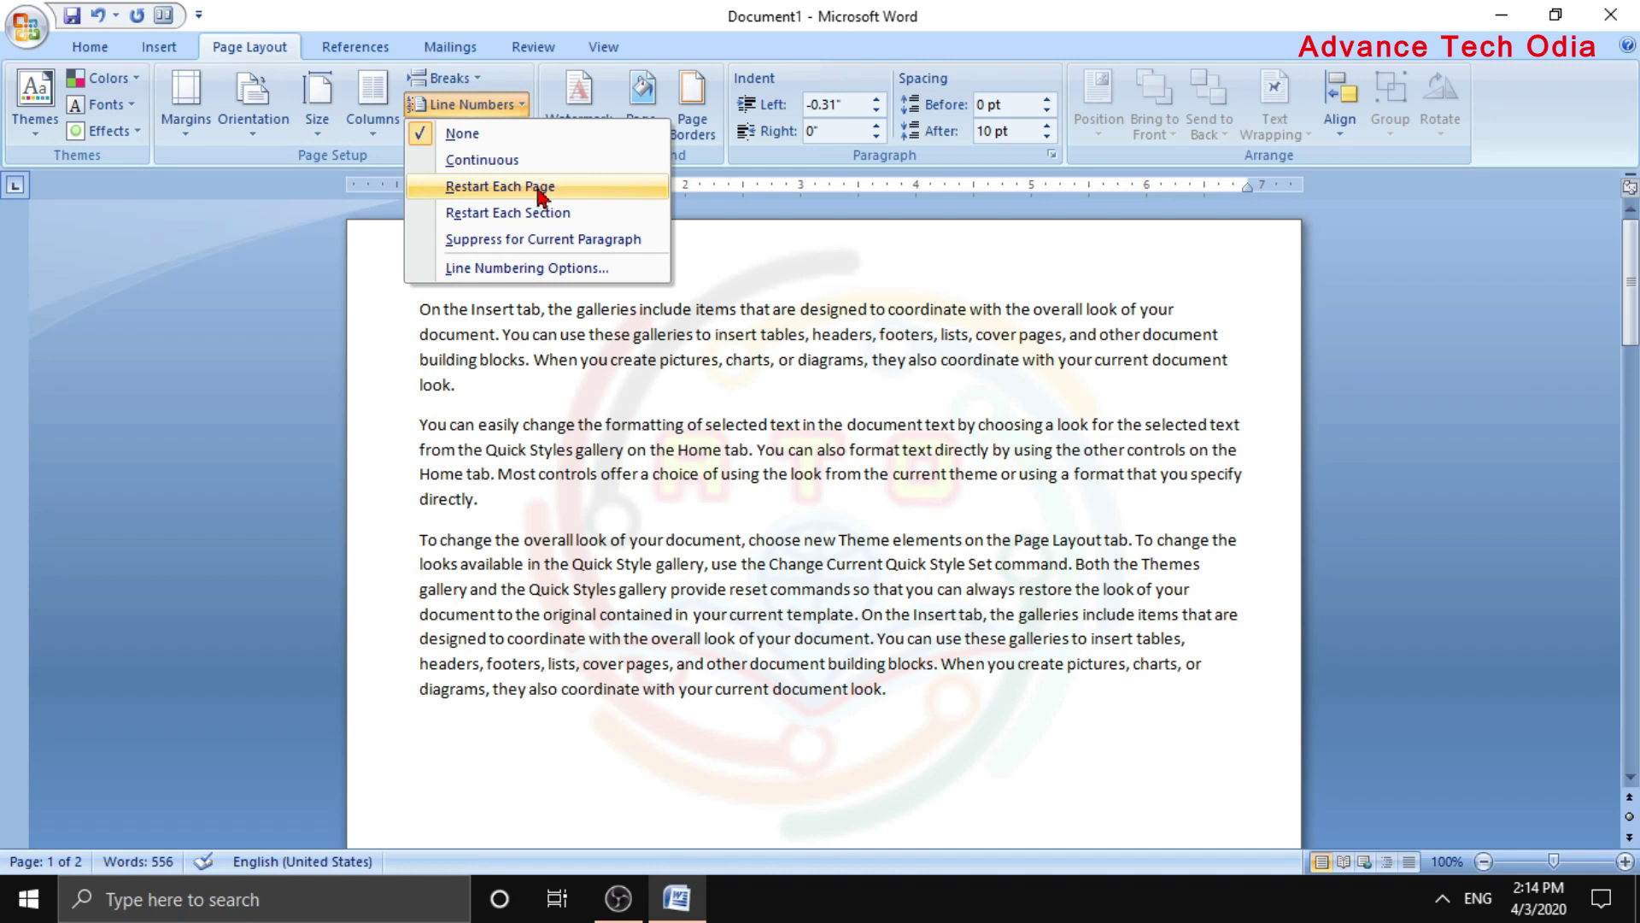
{"action": "left_click", "coordinate": [539, 188]}
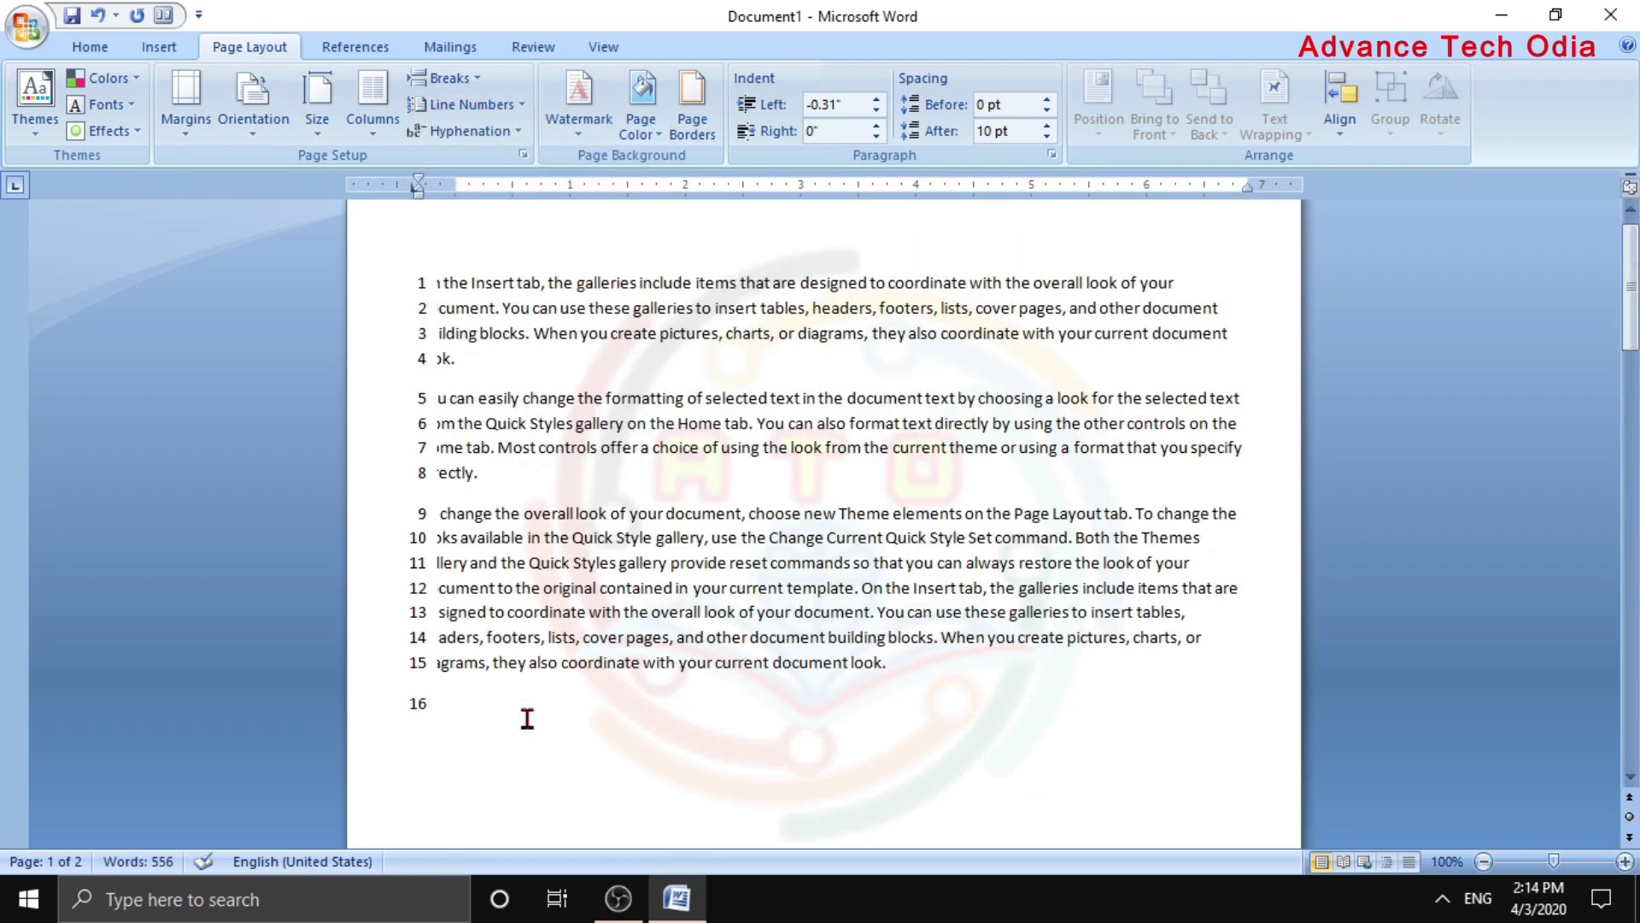
{"action": "scroll", "coordinate": [640, 652], "scroll_direction": "down", "scroll_amount": 4}
{"action": "scroll", "coordinate": [761, 615], "scroll_direction": "down", "scroll_amount": 1}
{"action": "scroll", "coordinate": [797, 594], "scroll_direction": "down", "scroll_amount": 7}
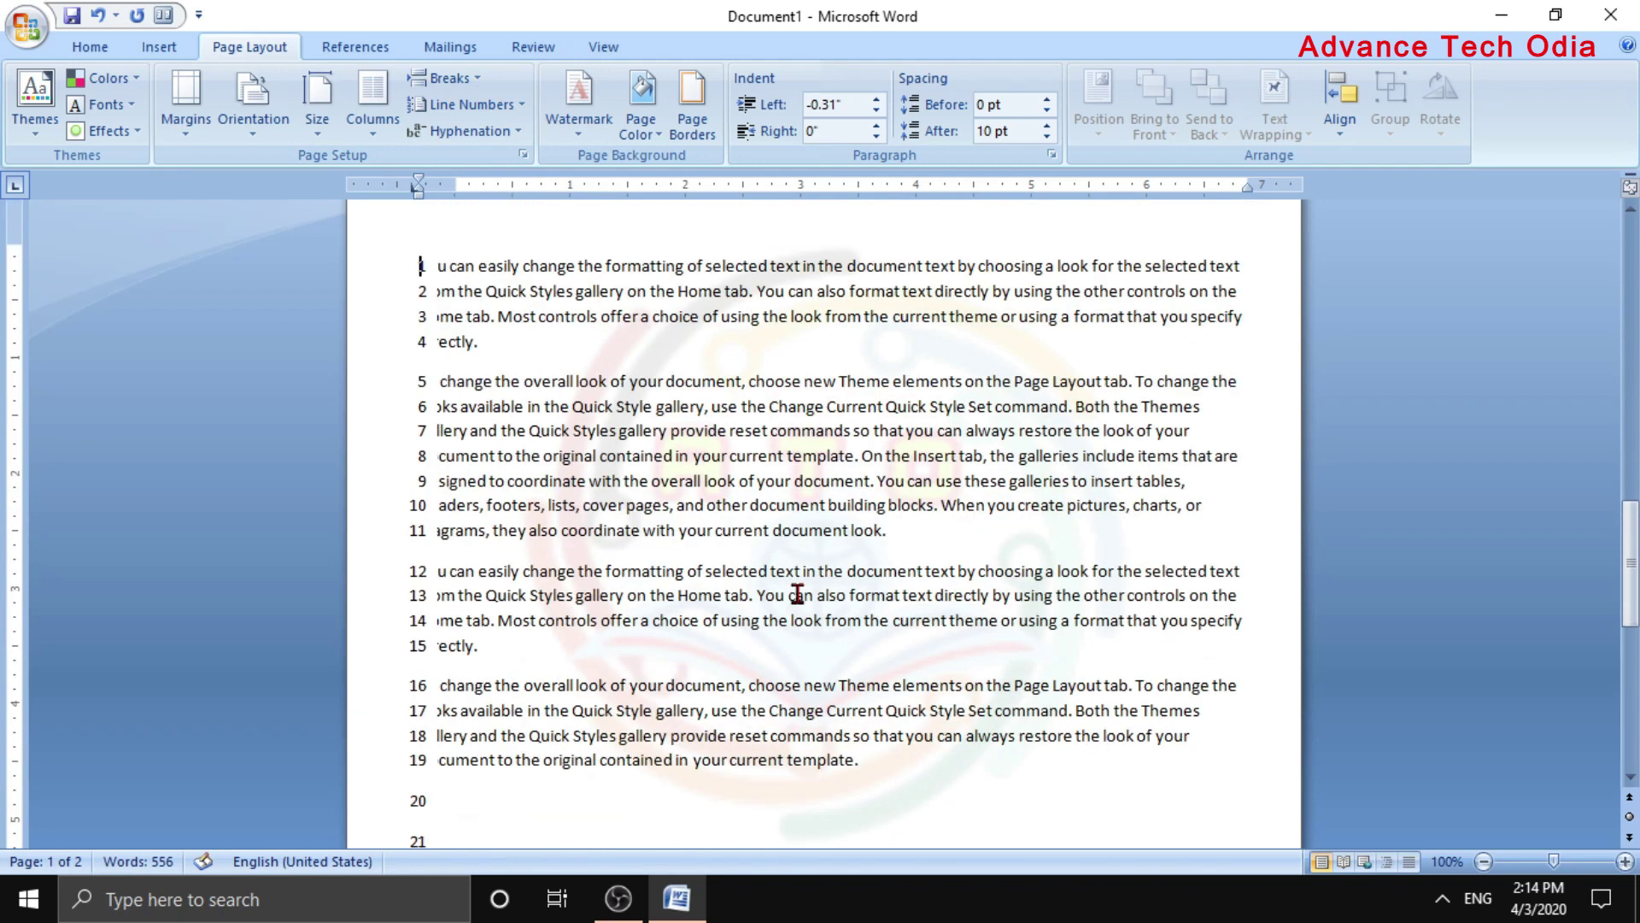
{"action": "scroll", "coordinate": [507, 725], "scroll_direction": "up", "scroll_amount": 2}
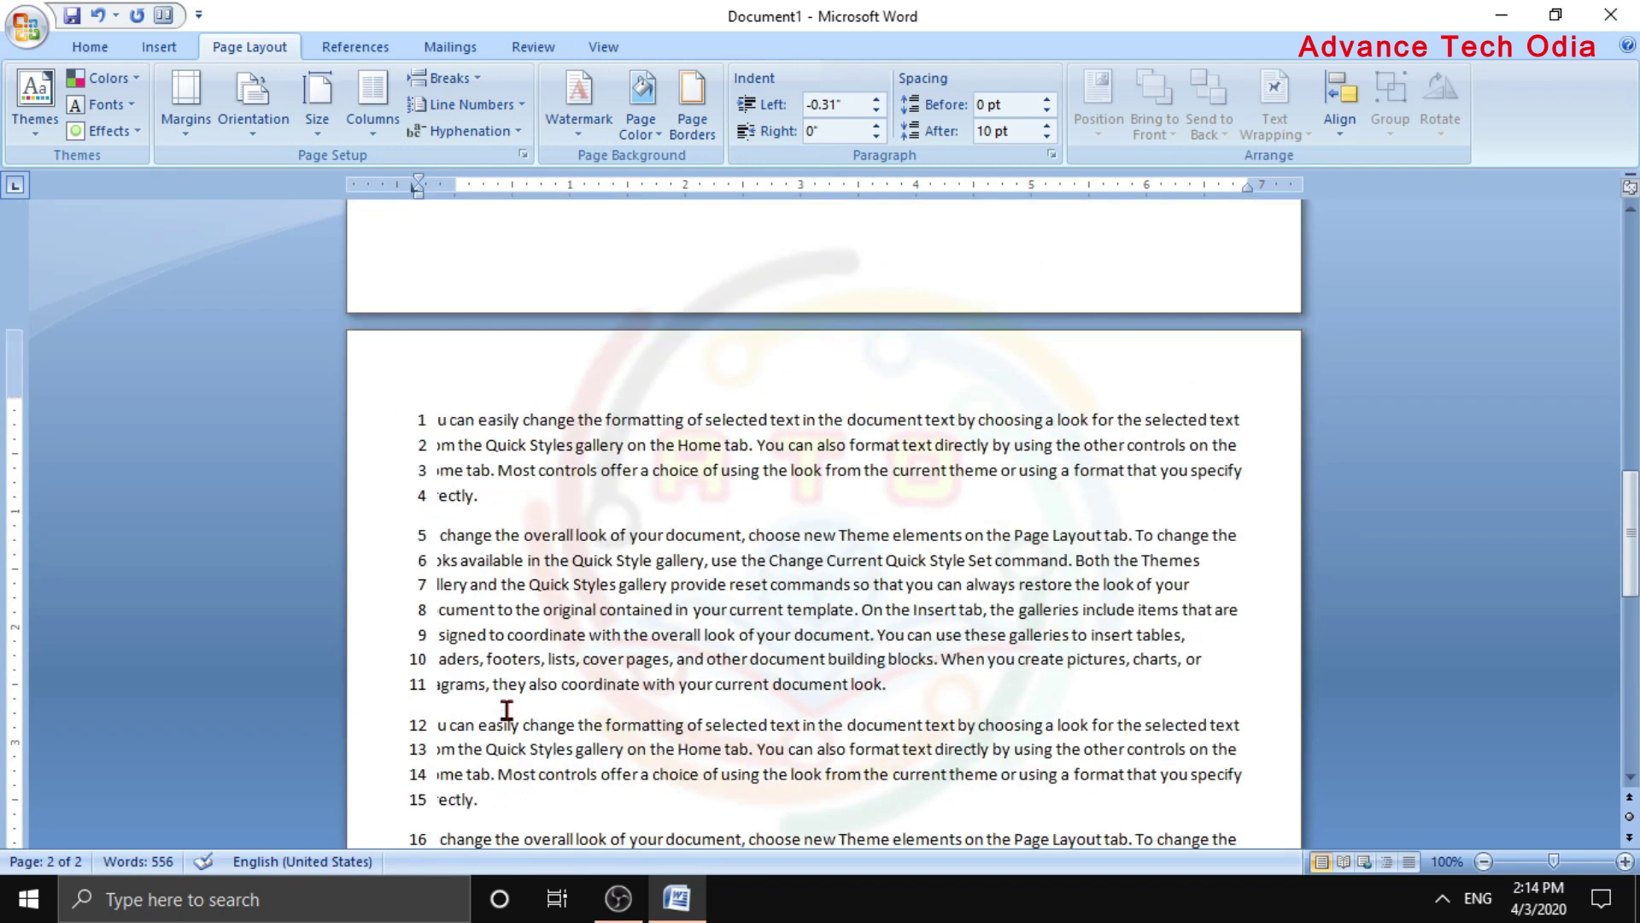
{"action": "scroll", "coordinate": [507, 710], "scroll_direction": "up", "scroll_amount": 4}
{"action": "left_click", "coordinate": [471, 104]}
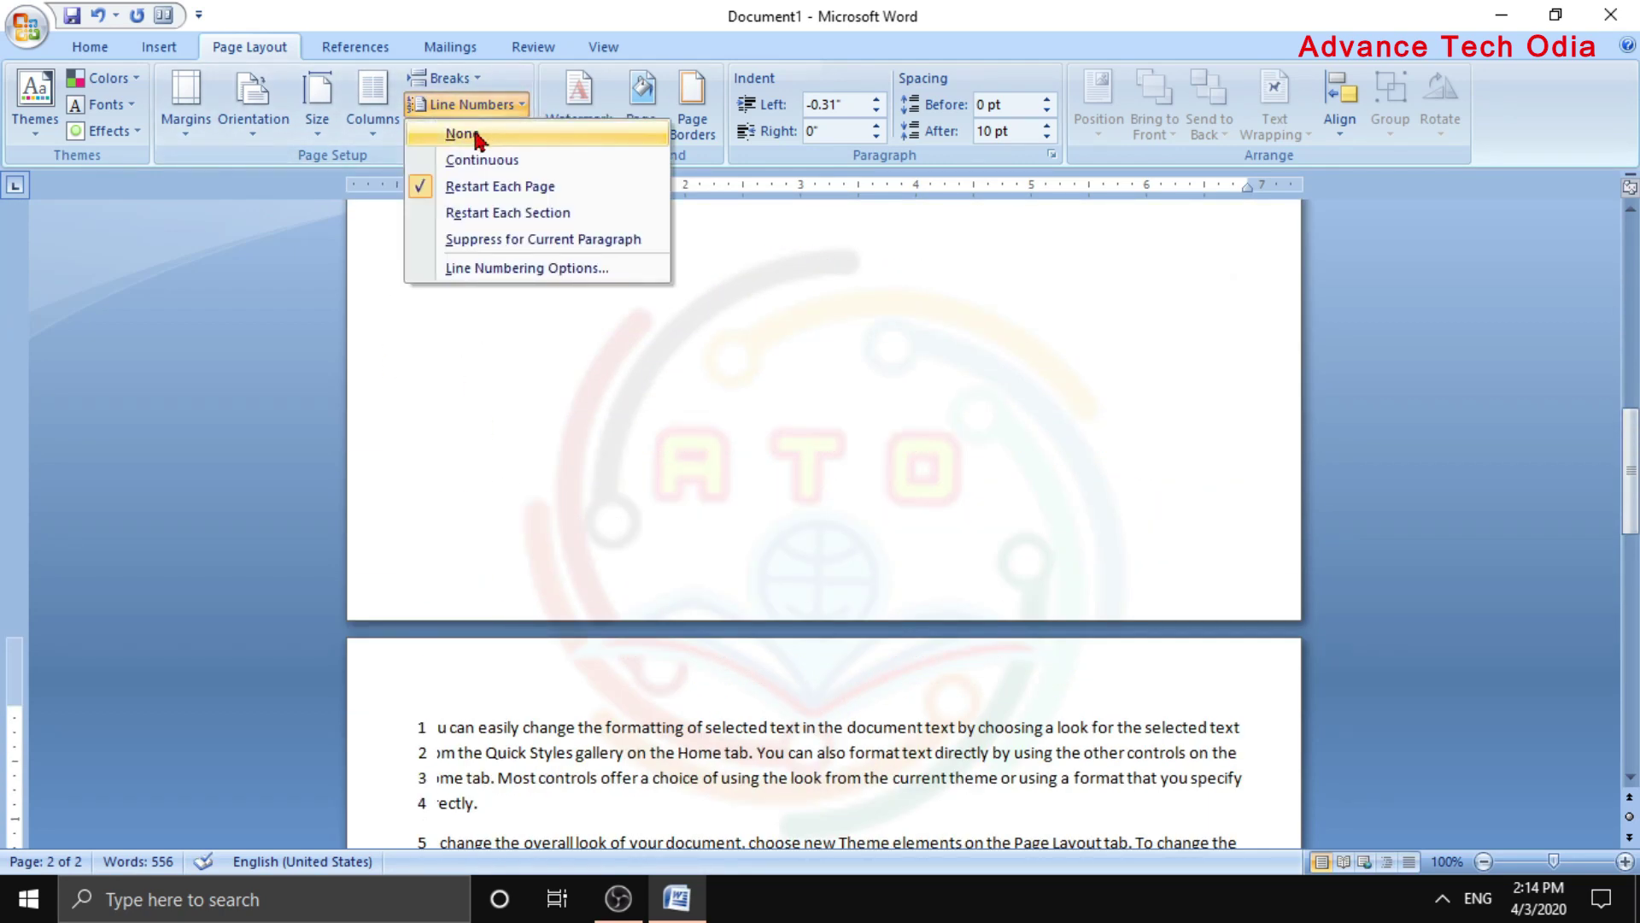
{"action": "left_click", "coordinate": [477, 135]}
{"action": "scroll", "coordinate": [454, 273], "scroll_direction": "down", "scroll_amount": 6}
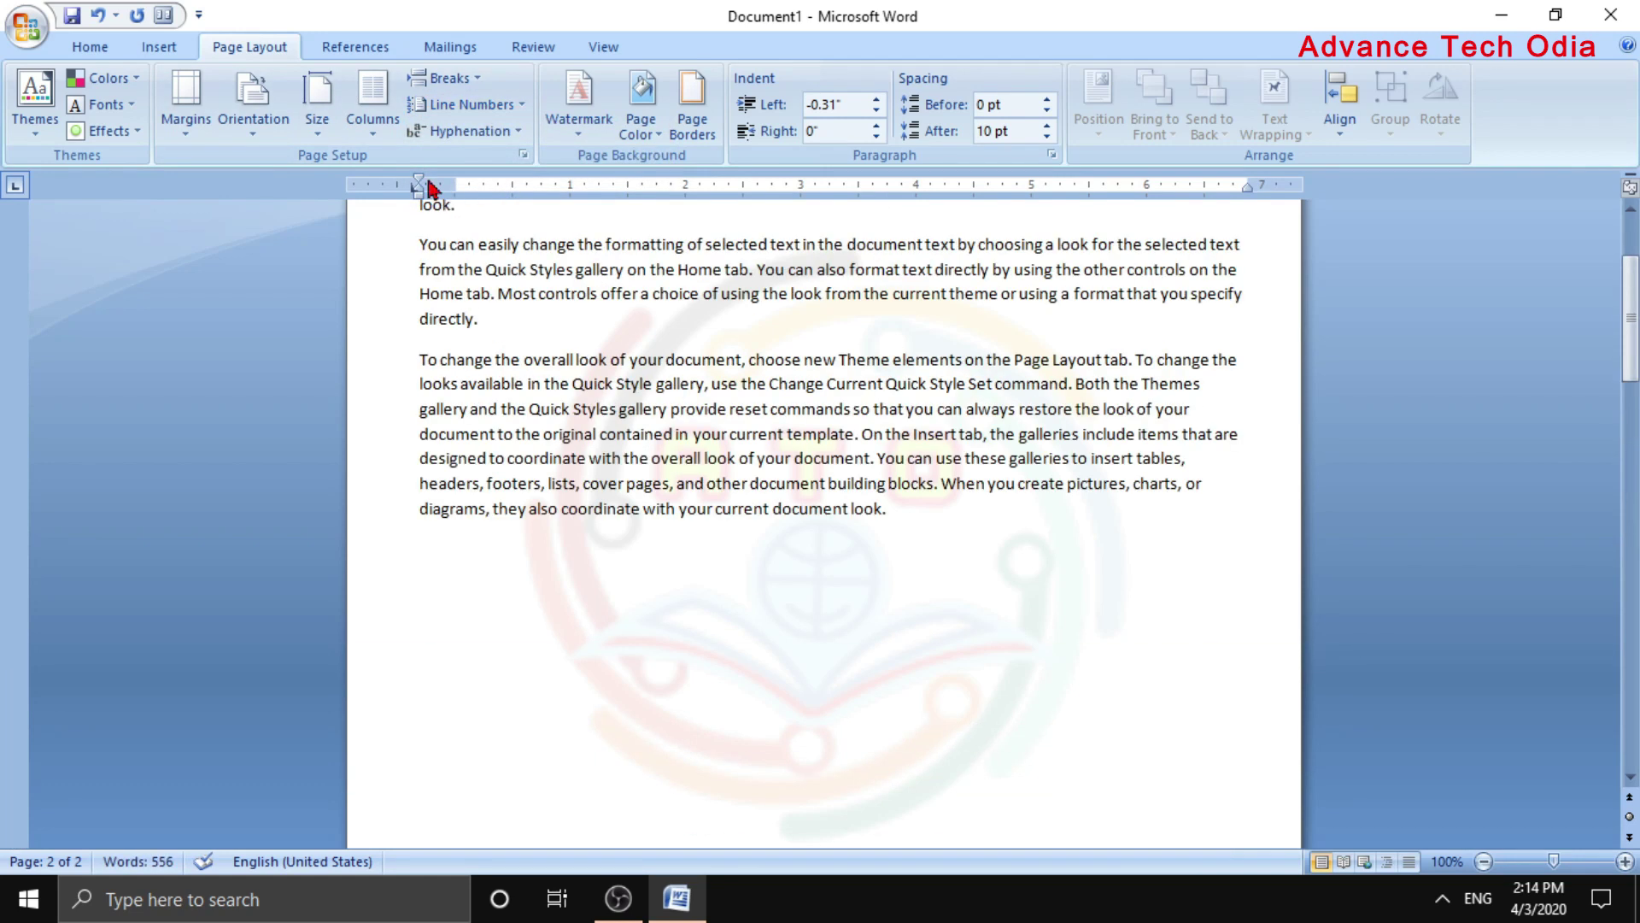
{"action": "left_click", "coordinate": [448, 134]}
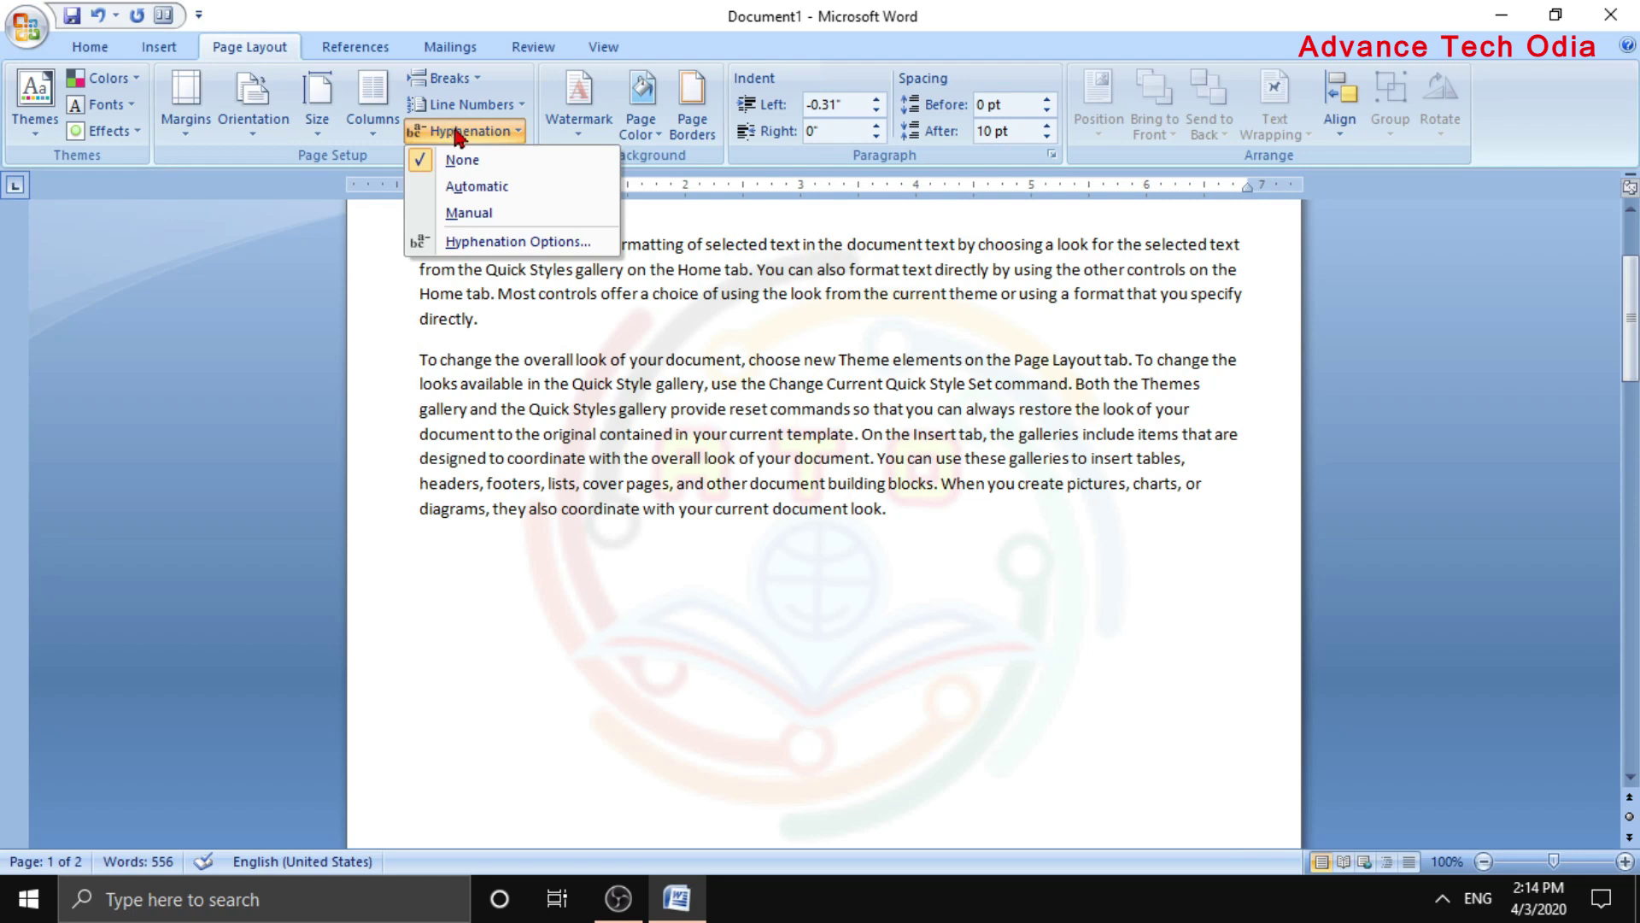
{"action": "left_click", "coordinate": [509, 186]}
{"action": "scroll", "coordinate": [757, 402], "scroll_direction": "up", "scroll_amount": 3}
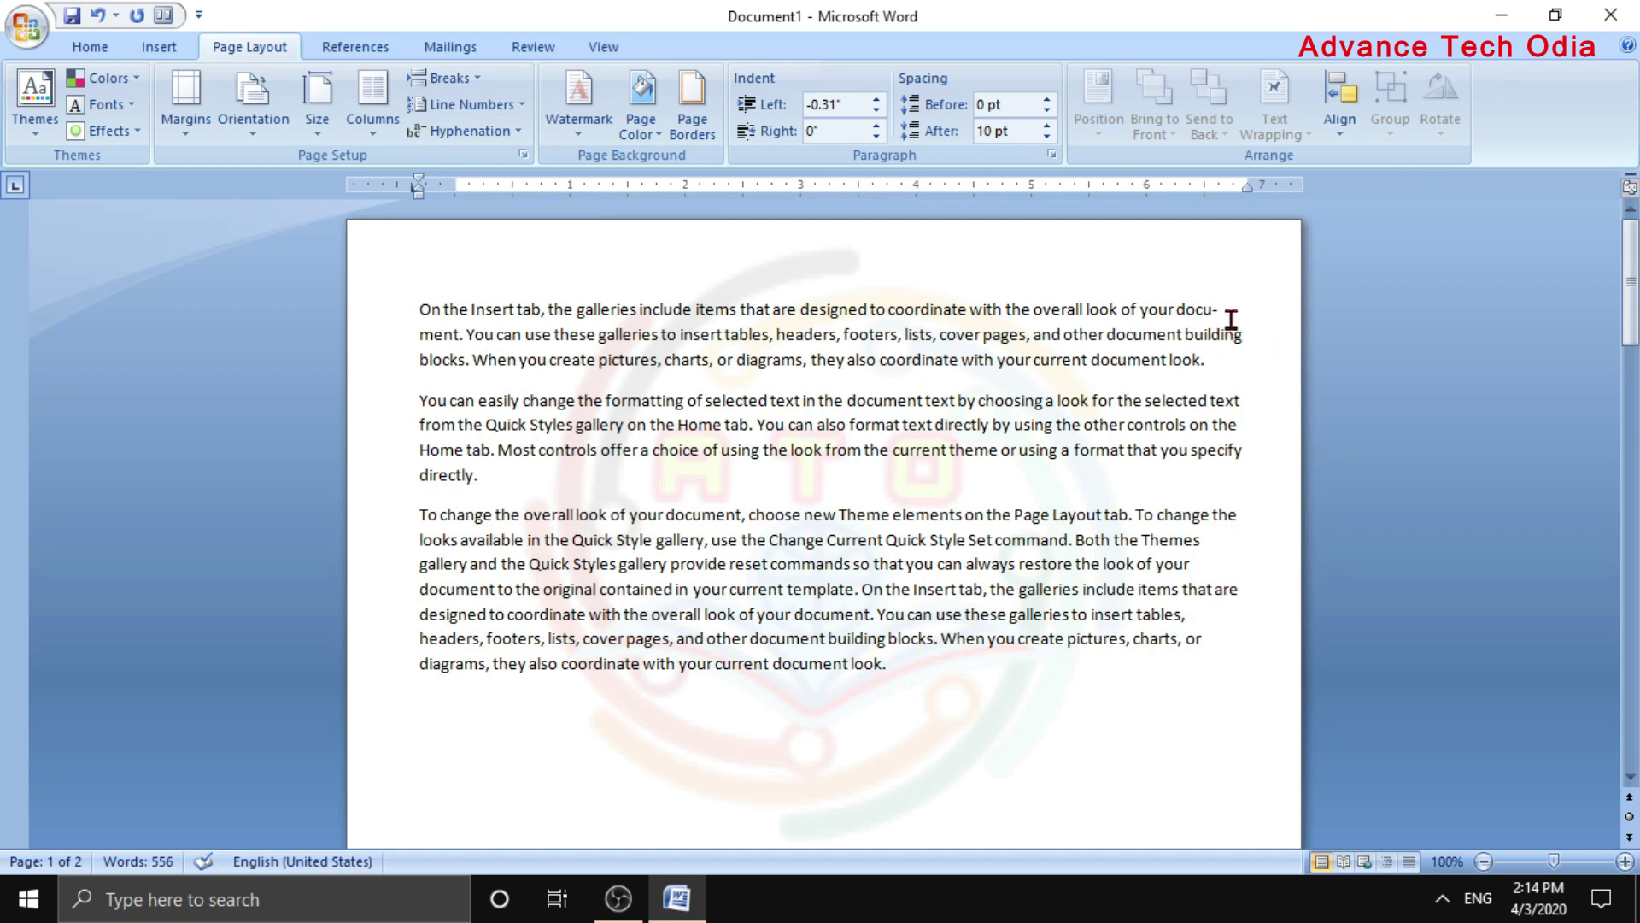
{"action": "left_click", "coordinate": [1219, 308]}
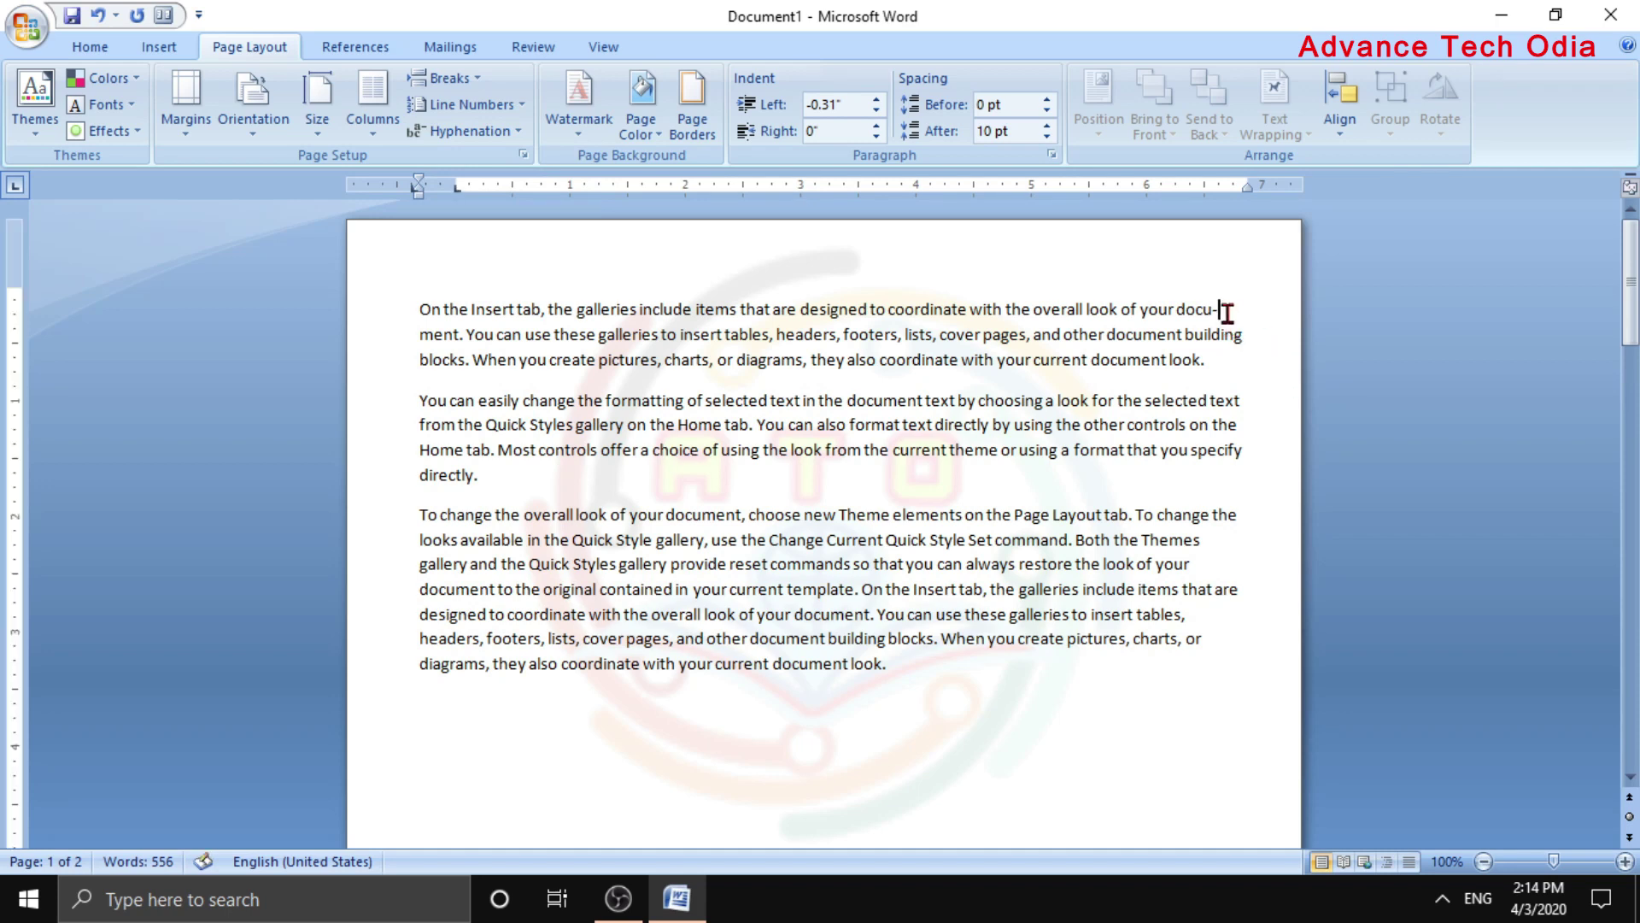
{"action": "scroll", "coordinate": [1197, 450], "scroll_direction": "down", "scroll_amount": 2}
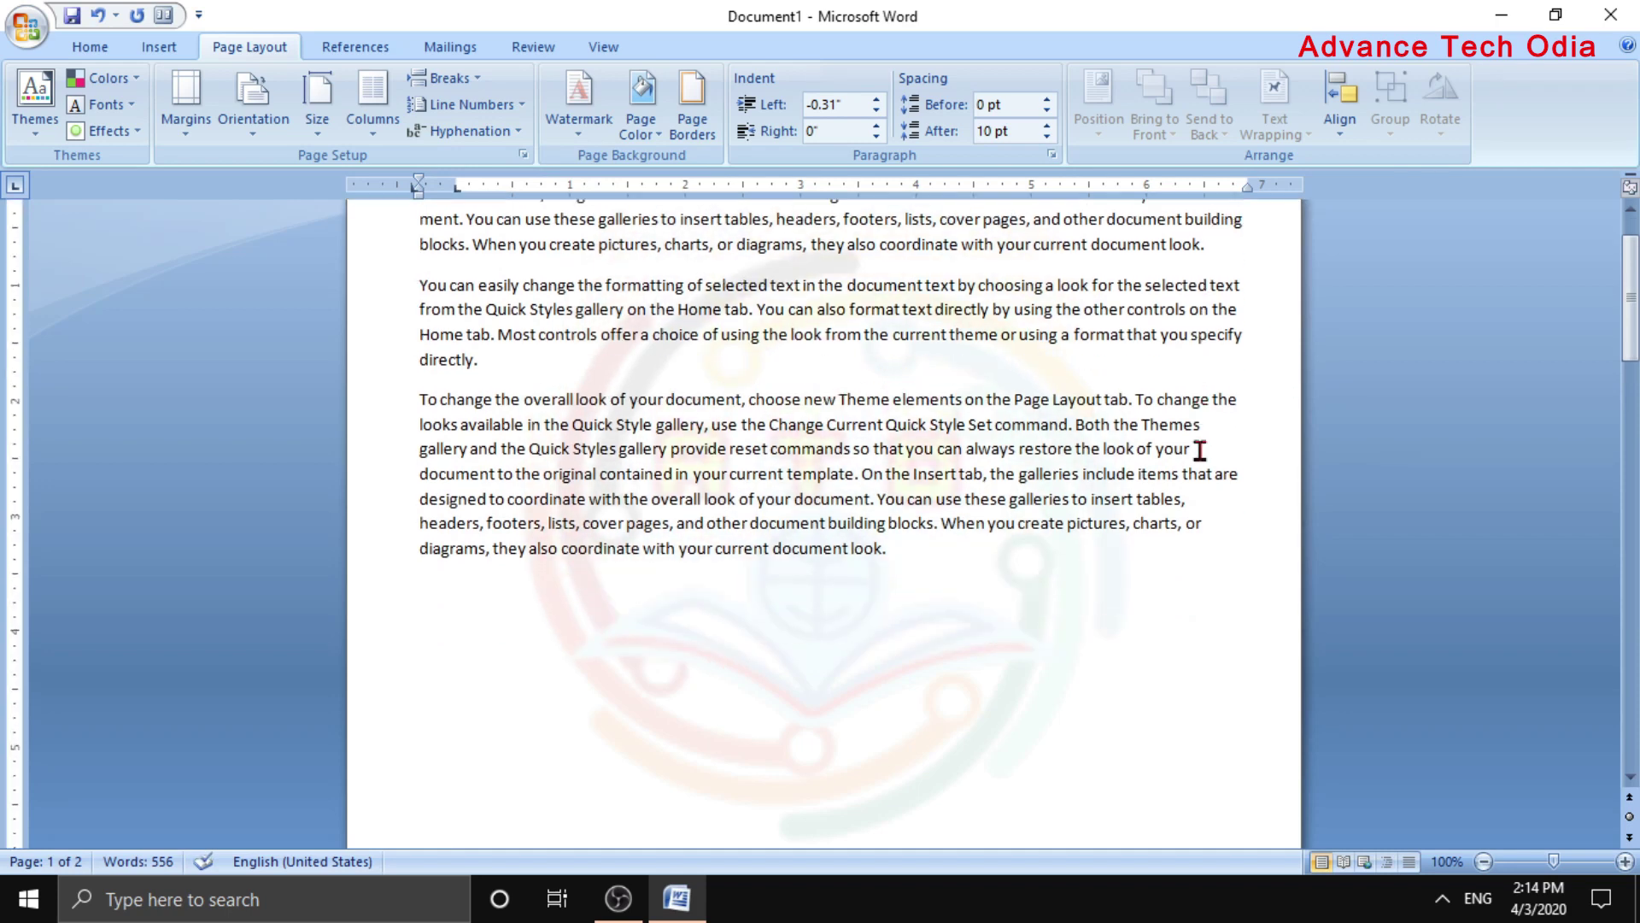
{"action": "scroll", "coordinate": [1197, 450], "scroll_direction": "down", "scroll_amount": 5}
{"action": "scroll", "coordinate": [1199, 450], "scroll_direction": "down", "scroll_amount": 5}
{"action": "scroll", "coordinate": [1196, 452], "scroll_direction": "down", "scroll_amount": 4}
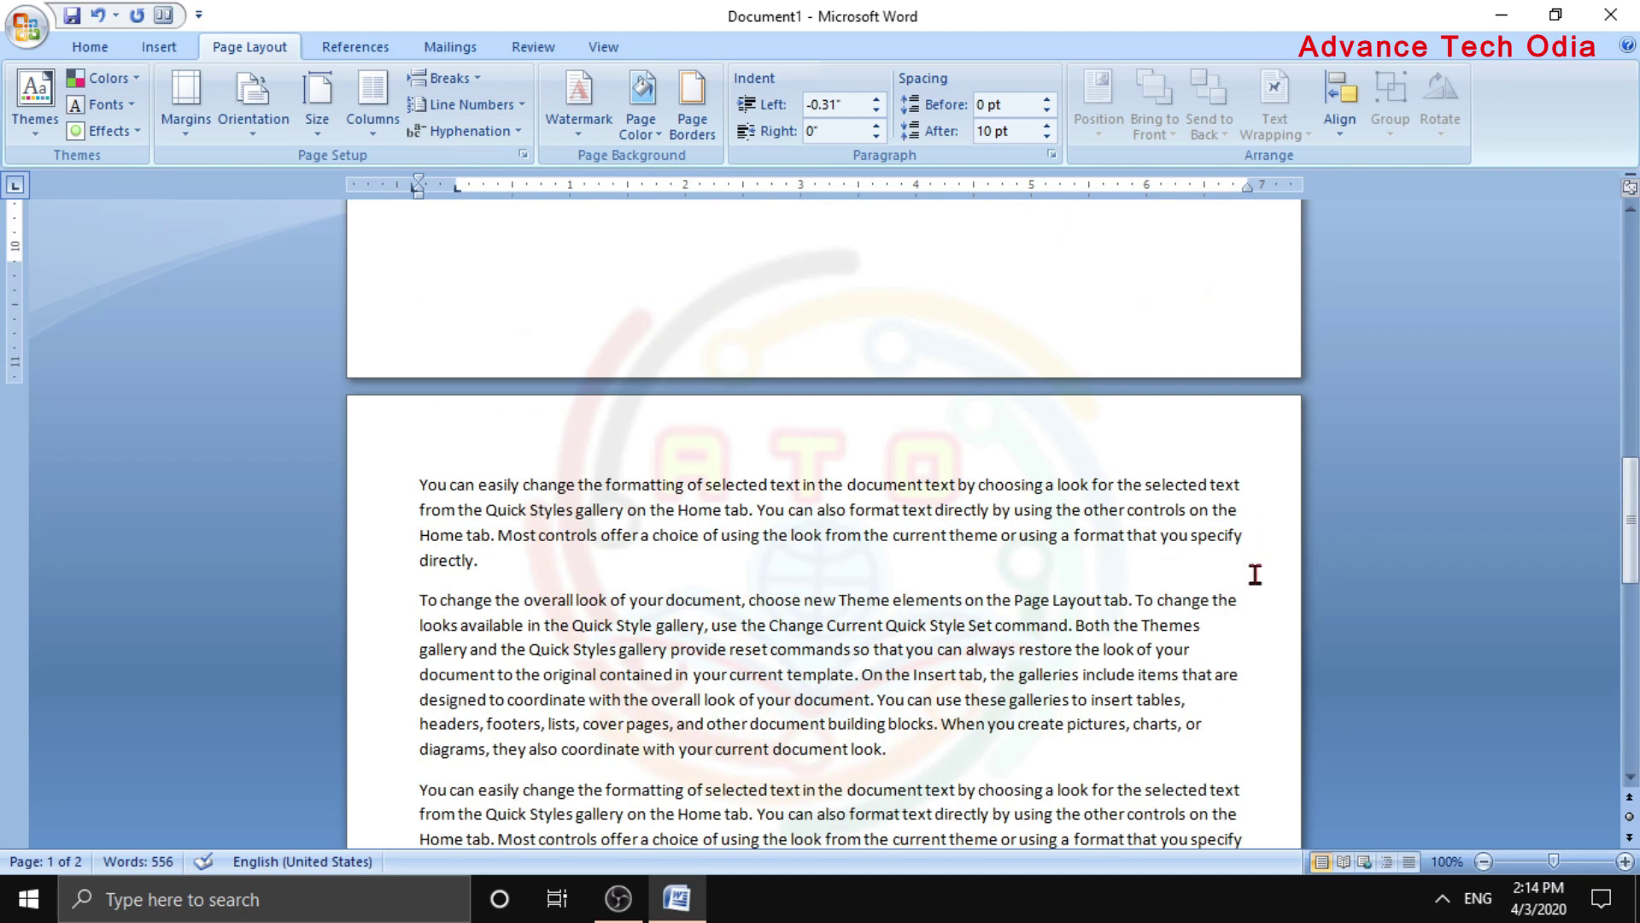
{"action": "scroll", "coordinate": [1196, 585], "scroll_direction": "up", "scroll_amount": 4}
{"action": "scroll", "coordinate": [1153, 547], "scroll_direction": "up", "scroll_amount": 4}
{"action": "scroll", "coordinate": [1131, 515], "scroll_direction": "up", "scroll_amount": 5}
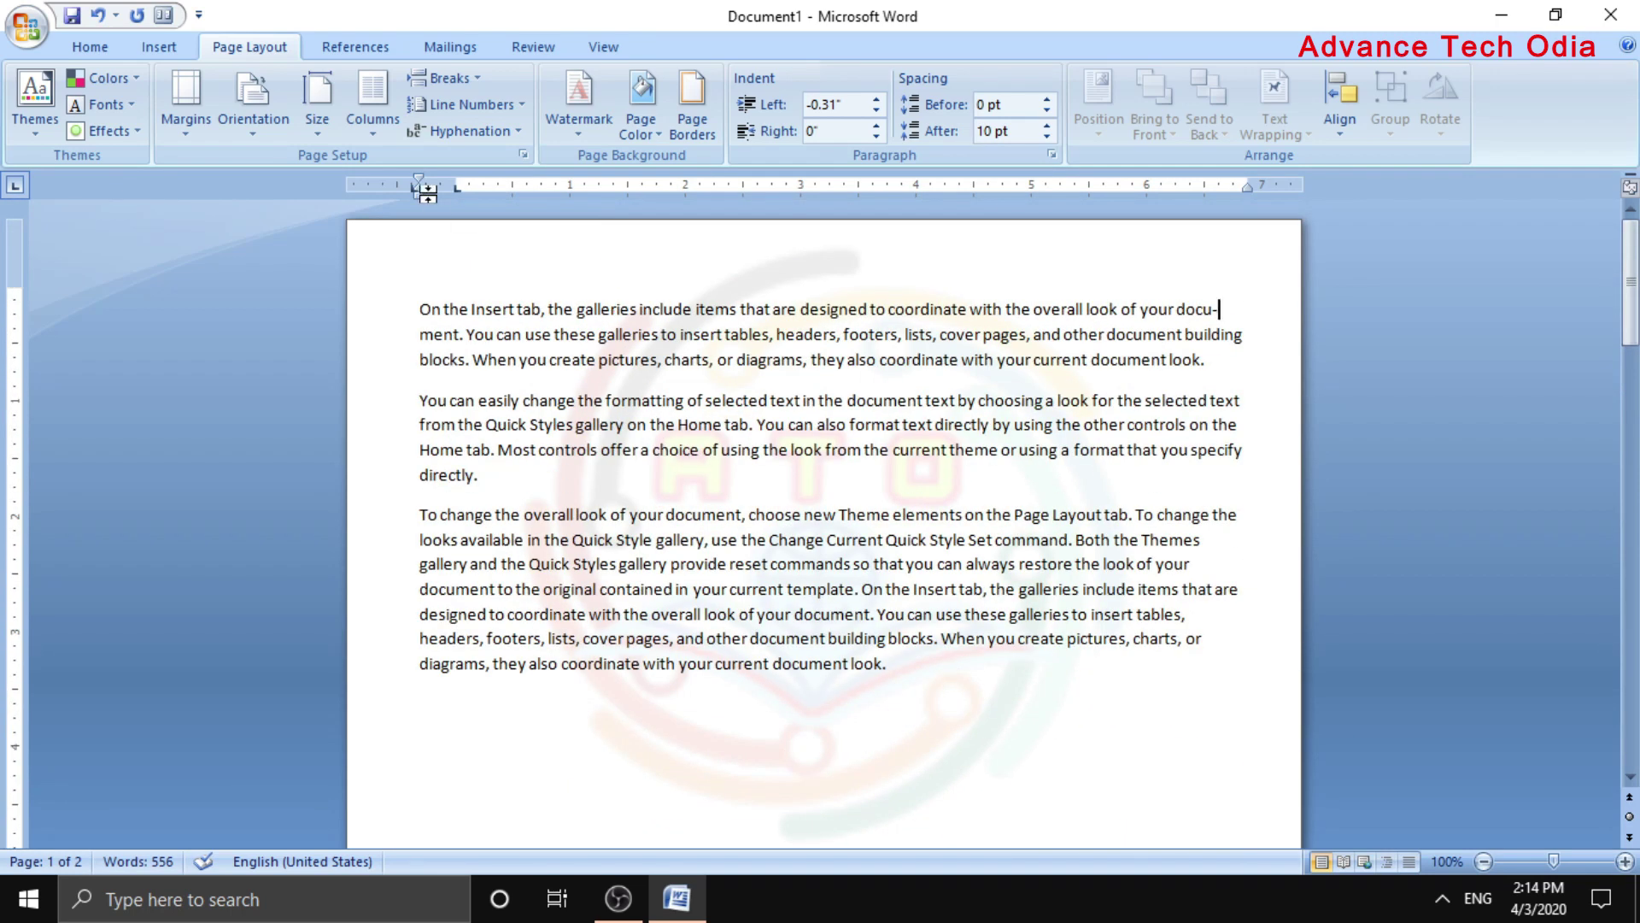
{"action": "left_click", "coordinate": [468, 131]}
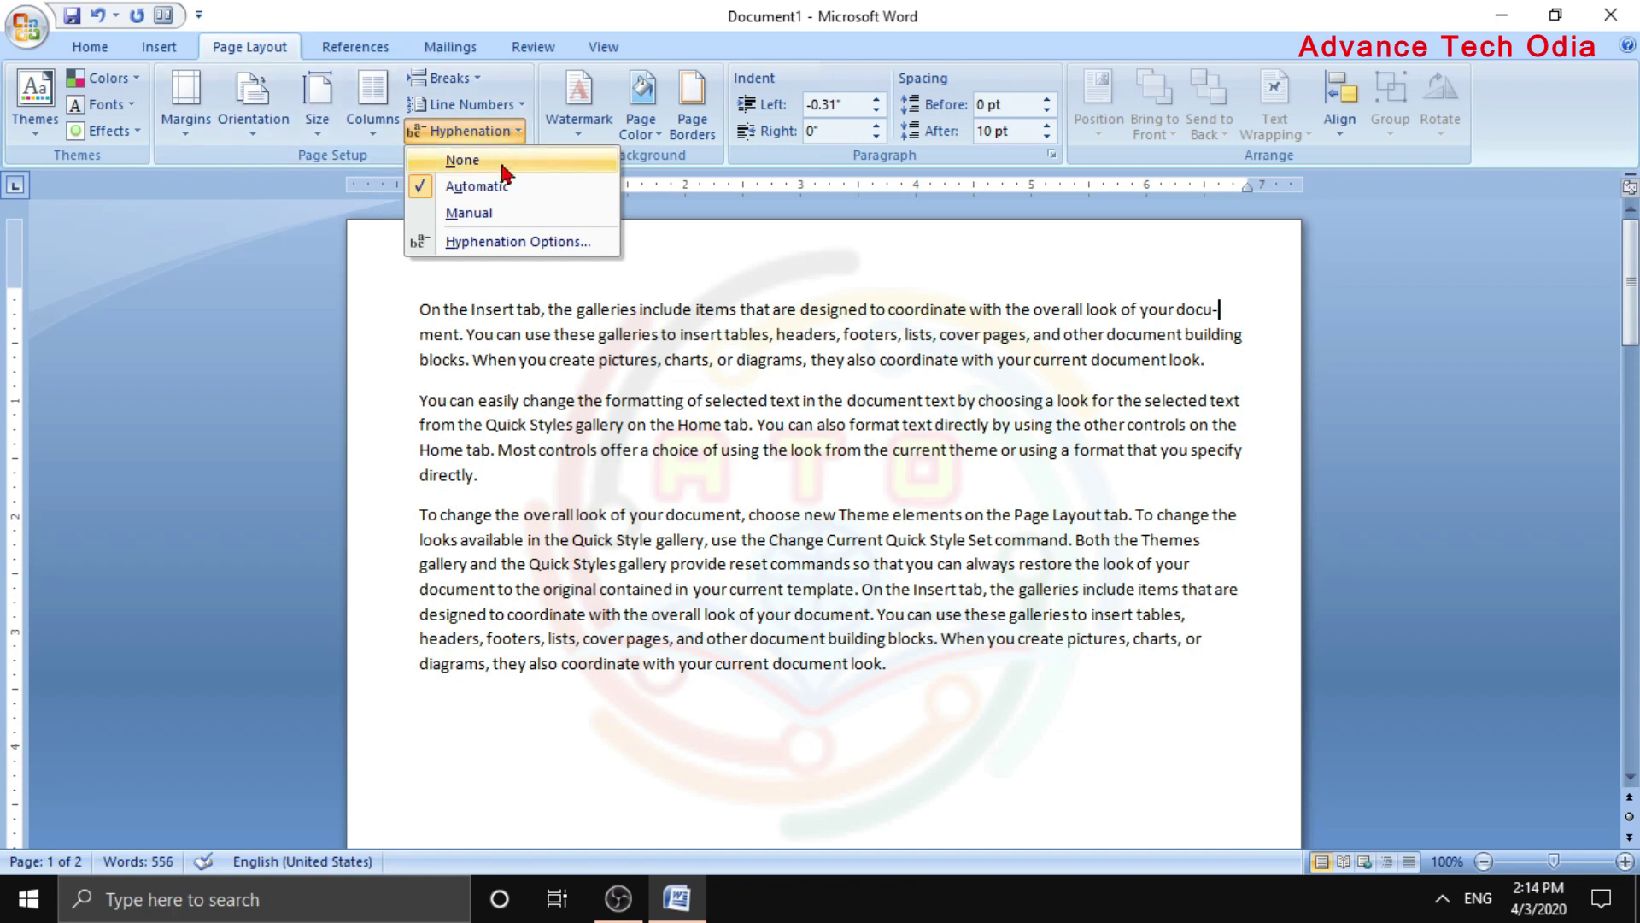
{"action": "left_click", "coordinate": [458, 158]}
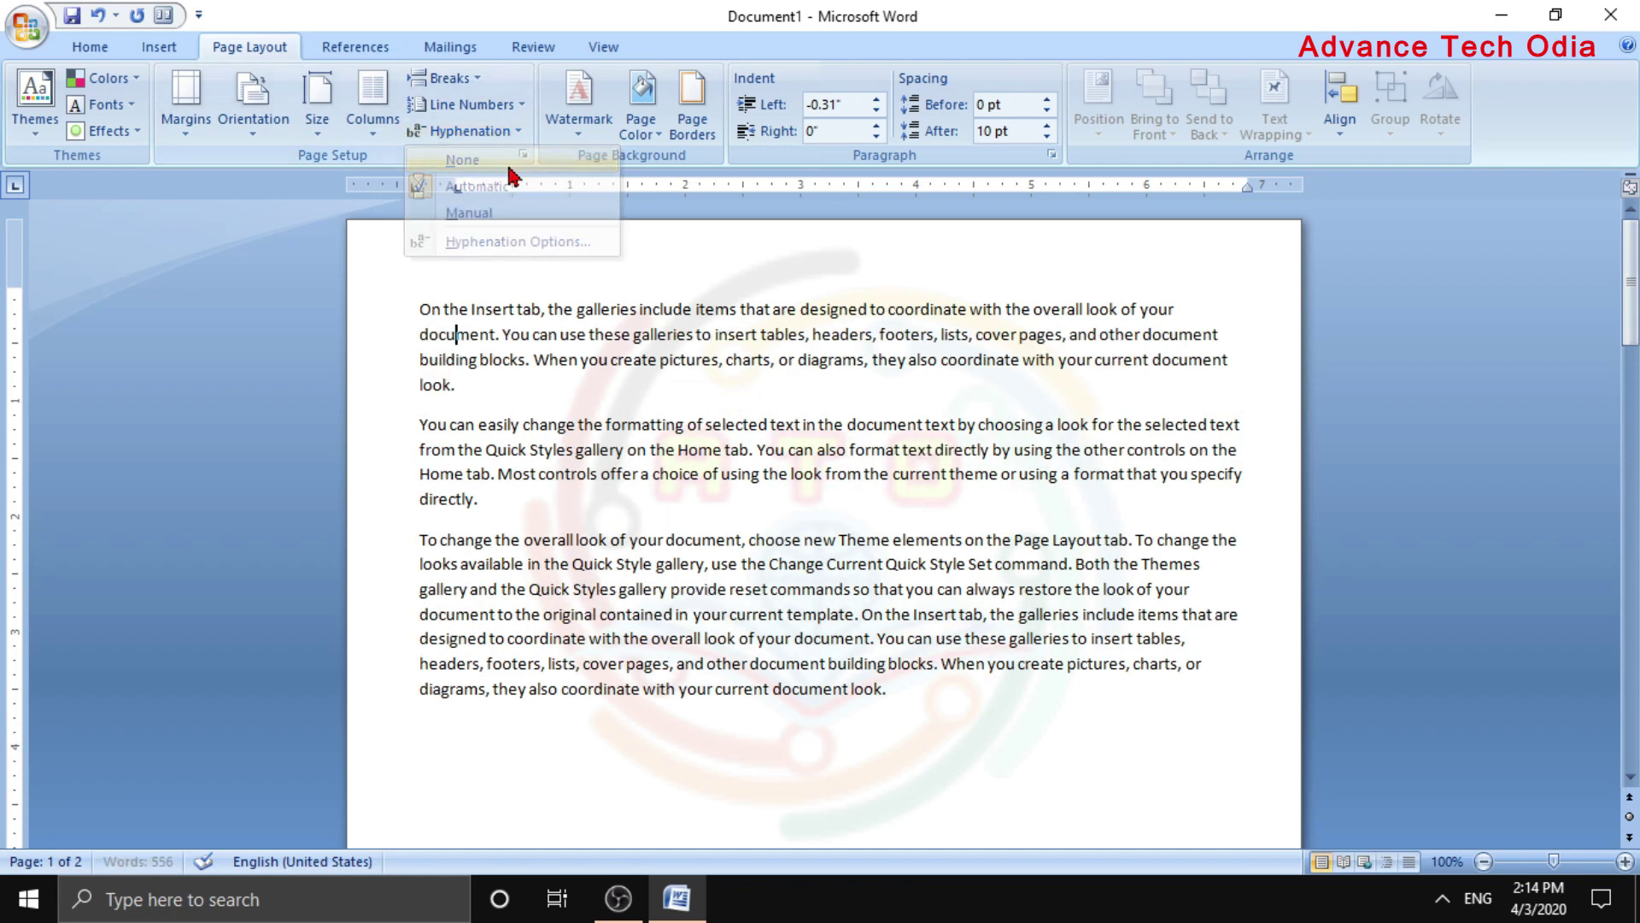
In Printed Watermark, choose a text watermark in English reading ORIGINAL
{"action": "left_click", "coordinate": [579, 120]}
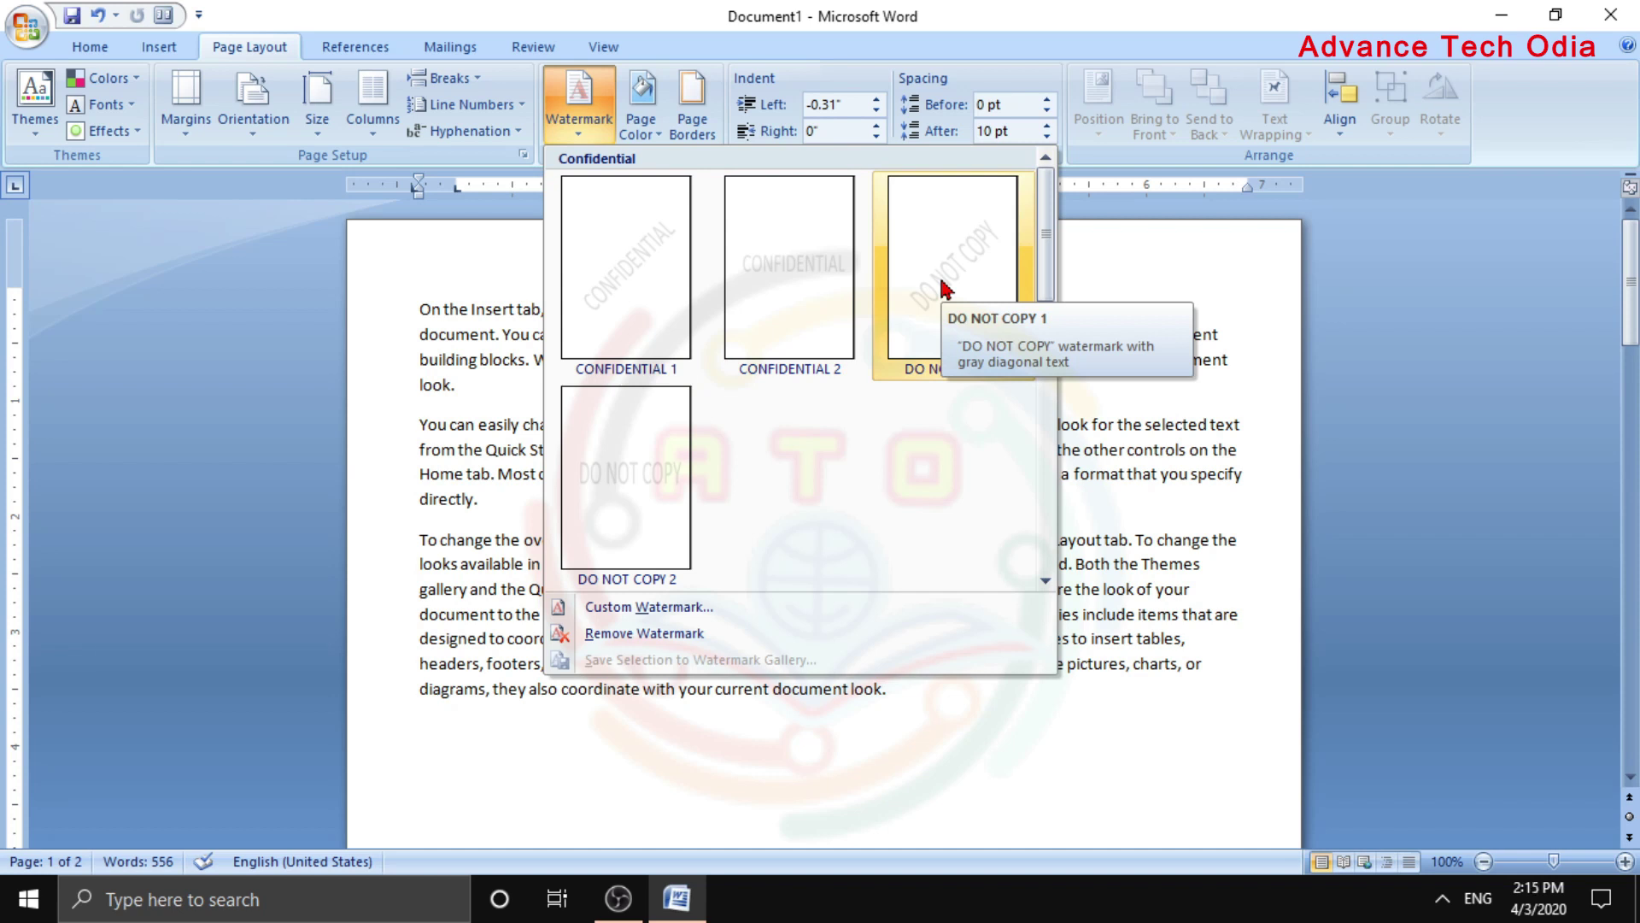
{"action": "left_click", "coordinate": [663, 608]}
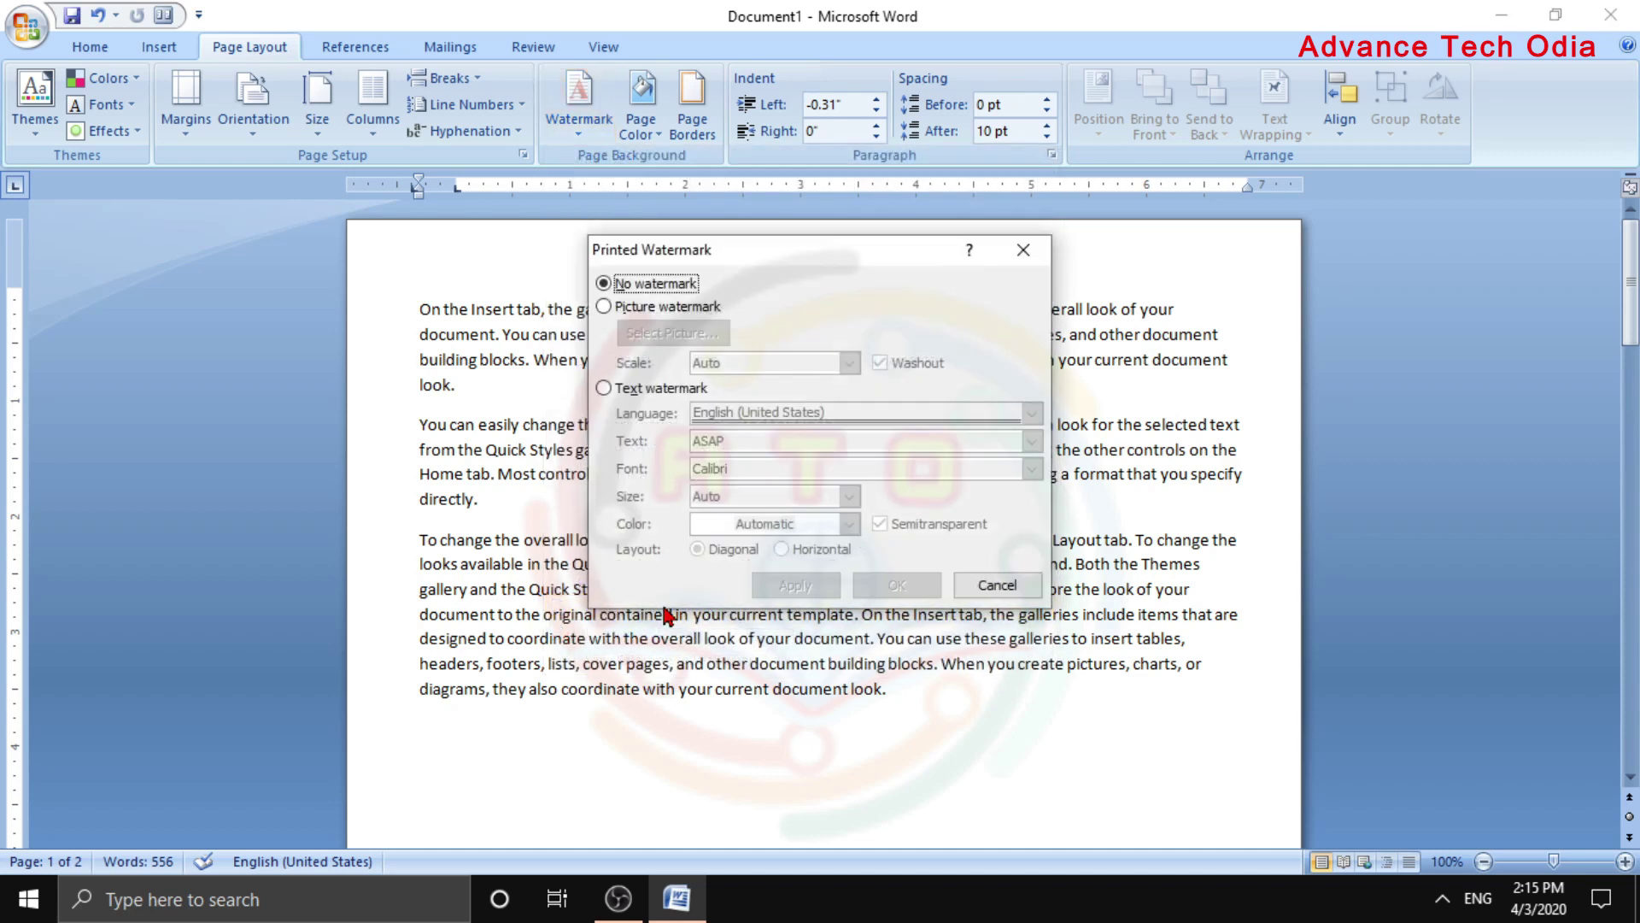
{"action": "left_click", "coordinate": [605, 307]}
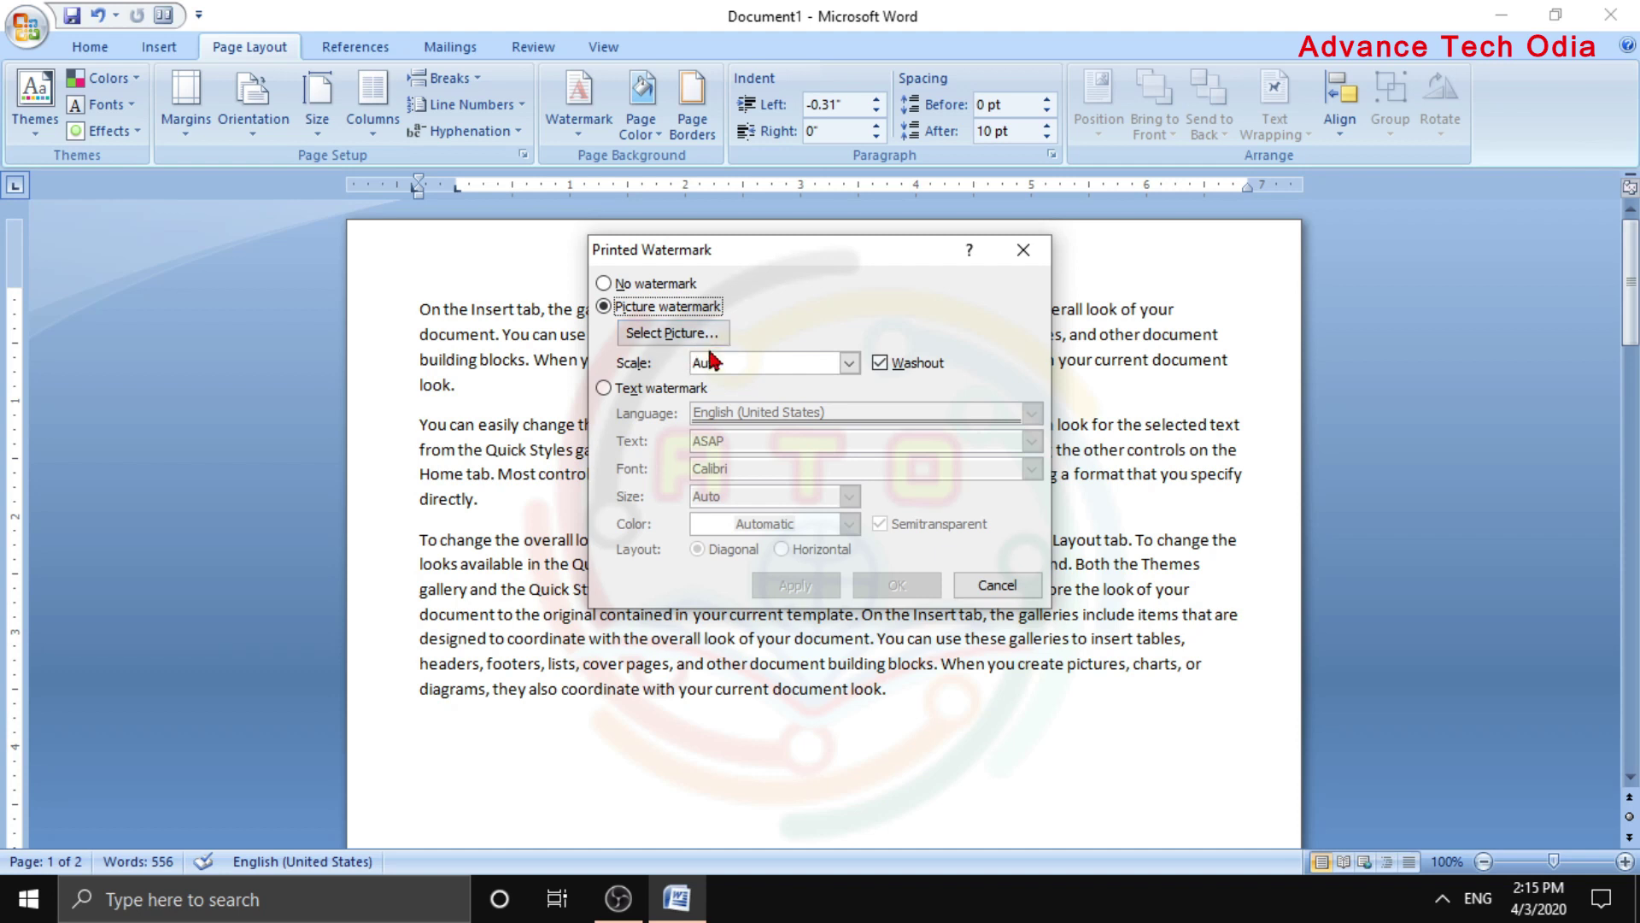
{"action": "left_click", "coordinate": [604, 388]}
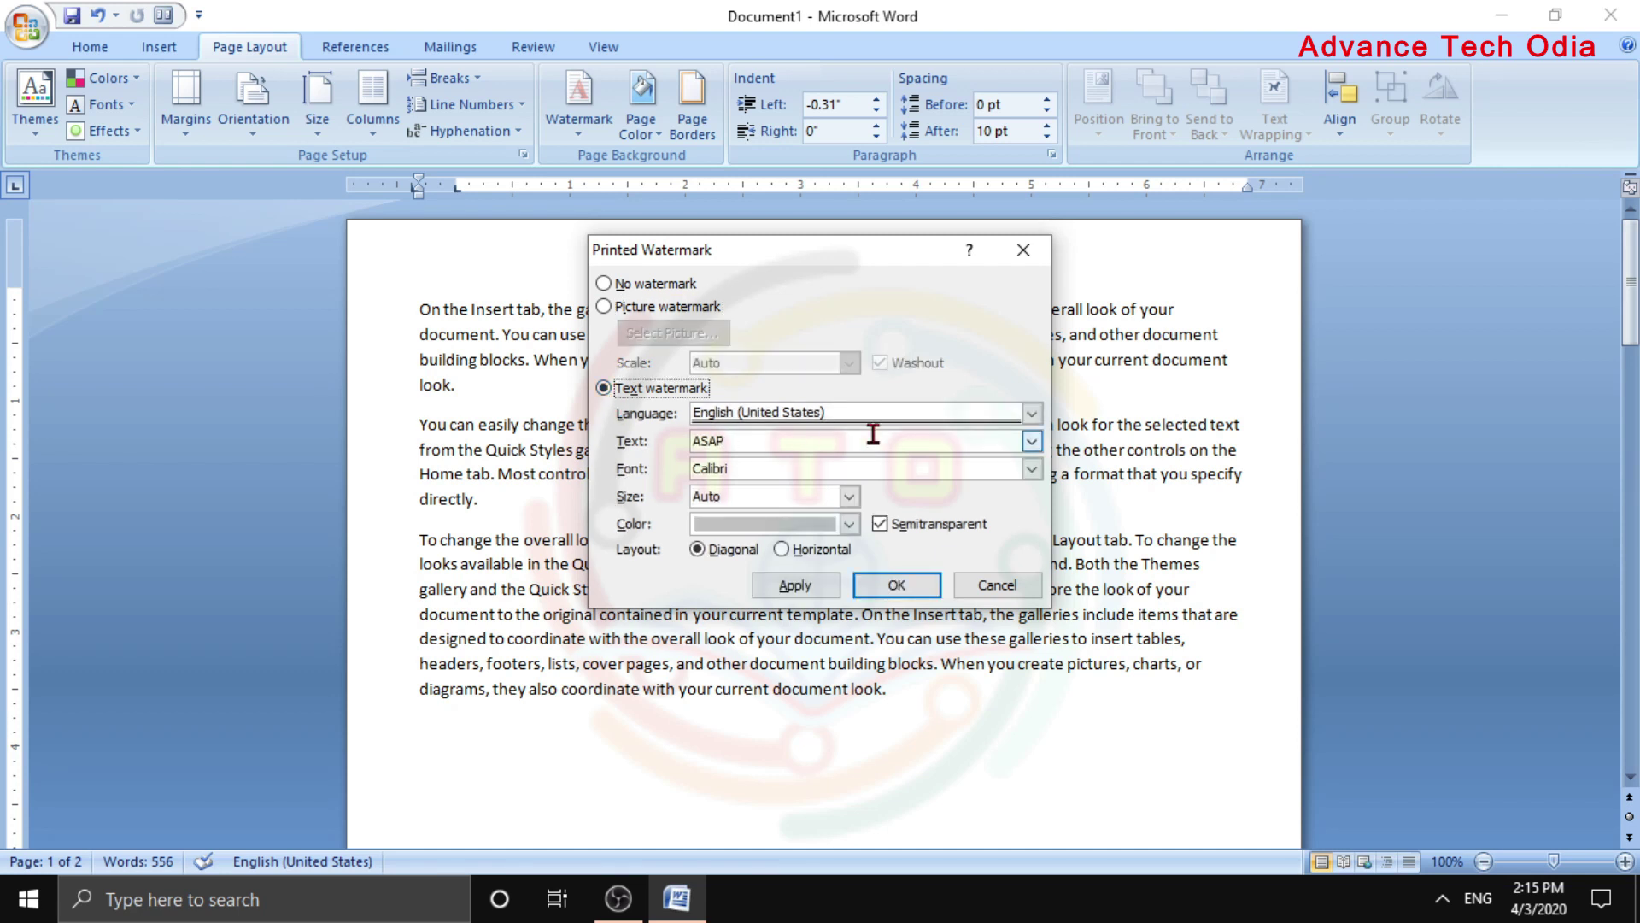
{"action": "left_click", "coordinate": [1031, 414]}
{"action": "left_click", "coordinate": [1032, 414]}
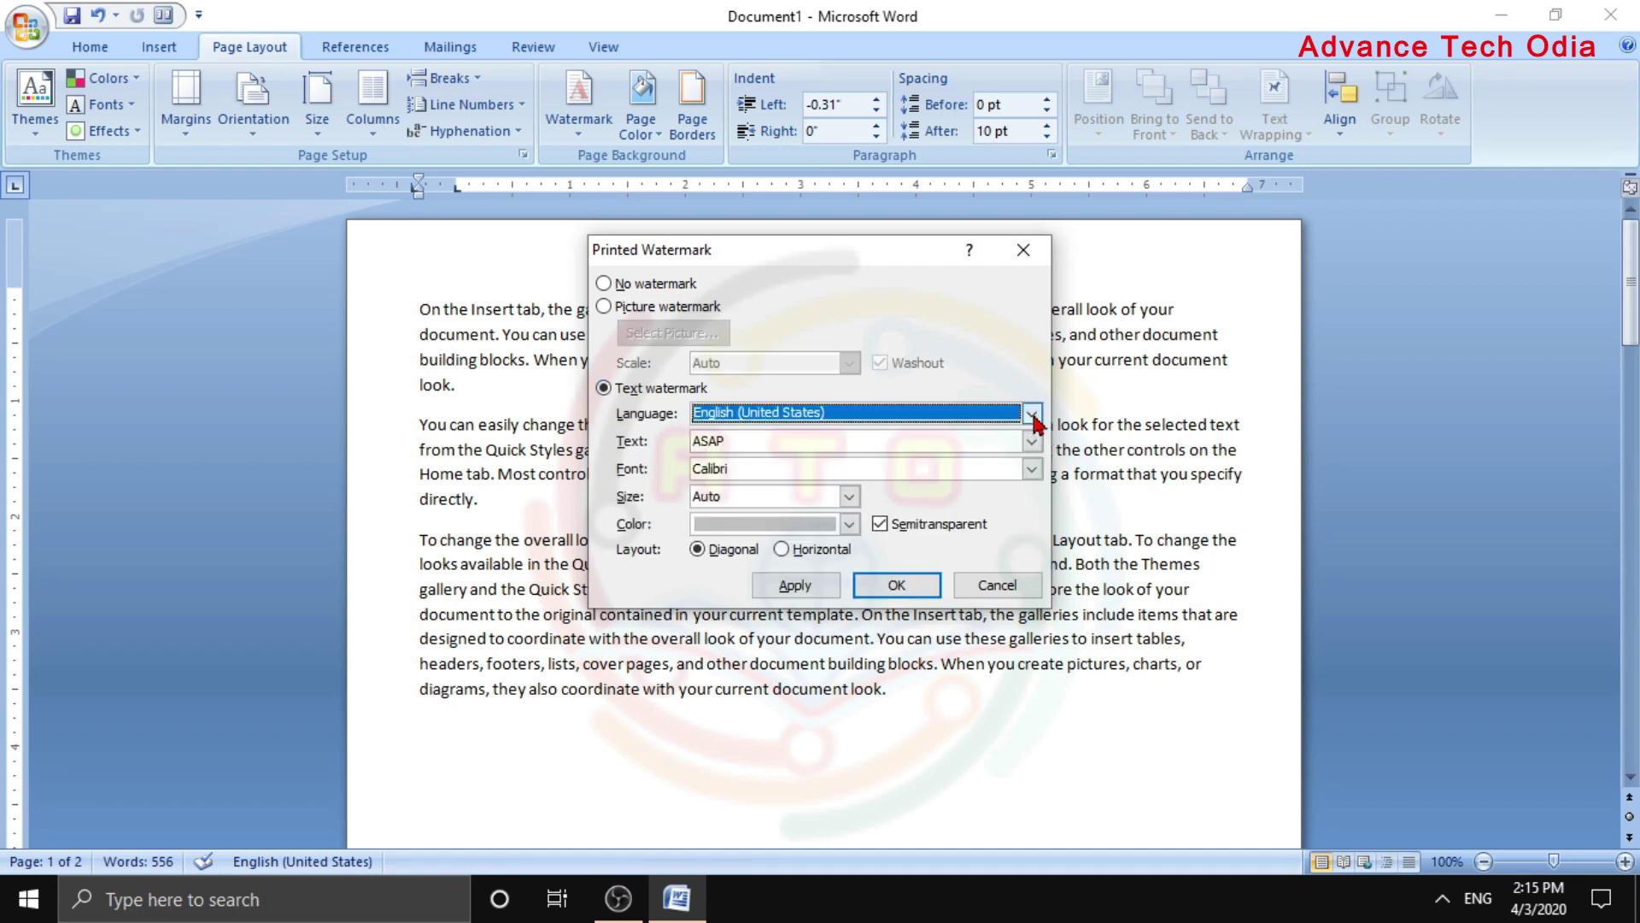
{"action": "left_click", "coordinate": [763, 442]}
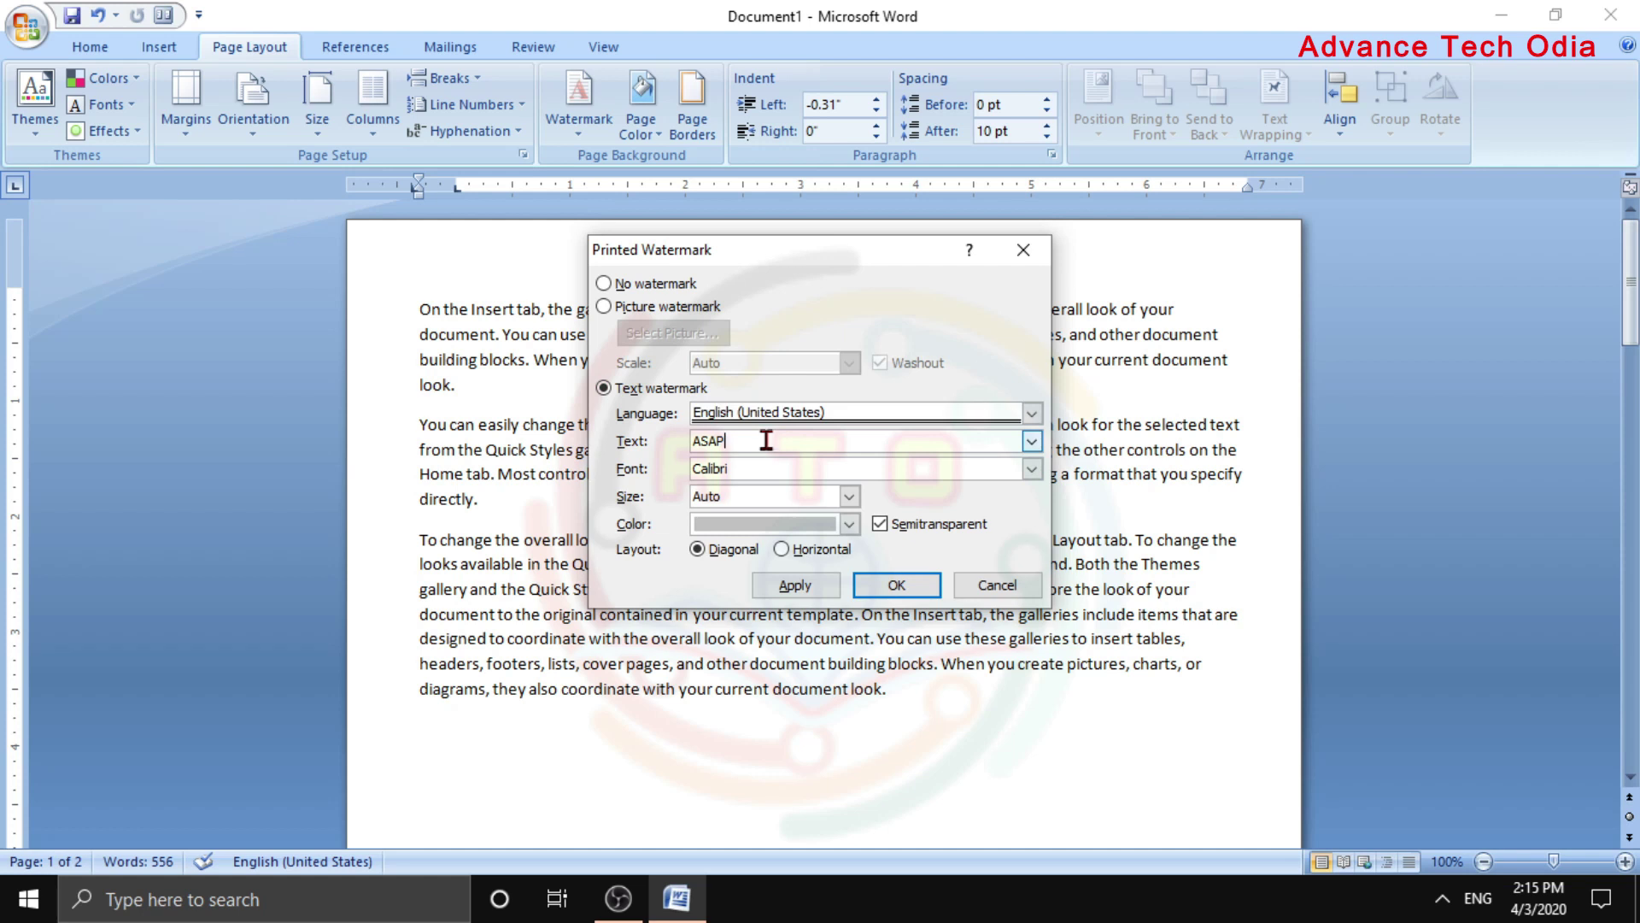
{"action": "key", "text": "BackSpace"}
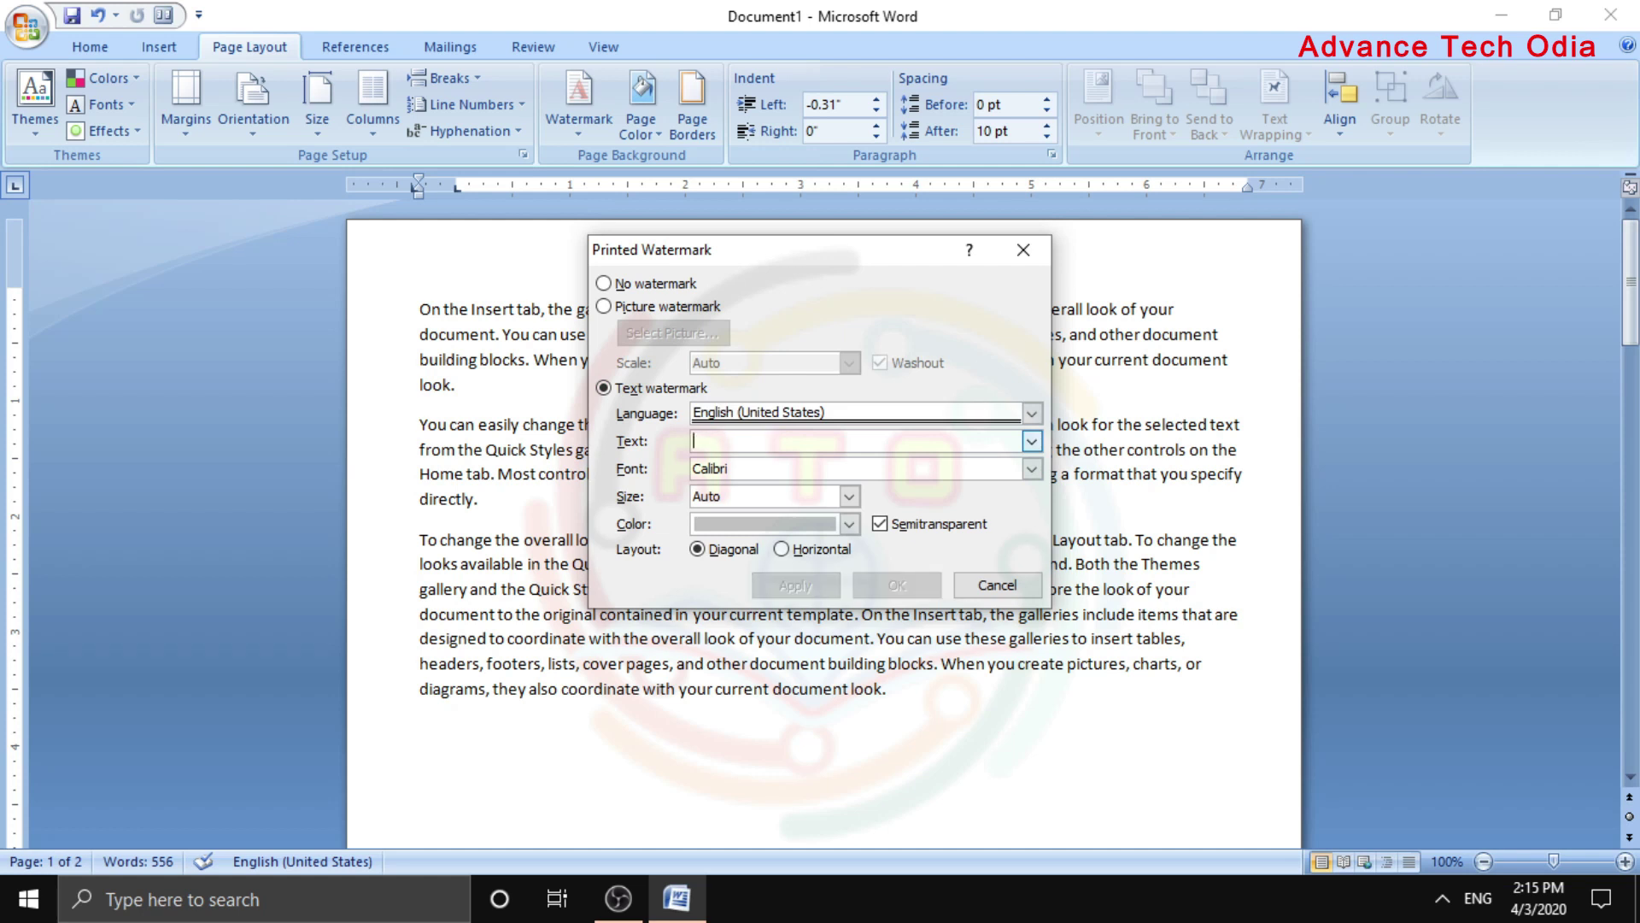
{"action": "type", "text": "ORGINAL"}
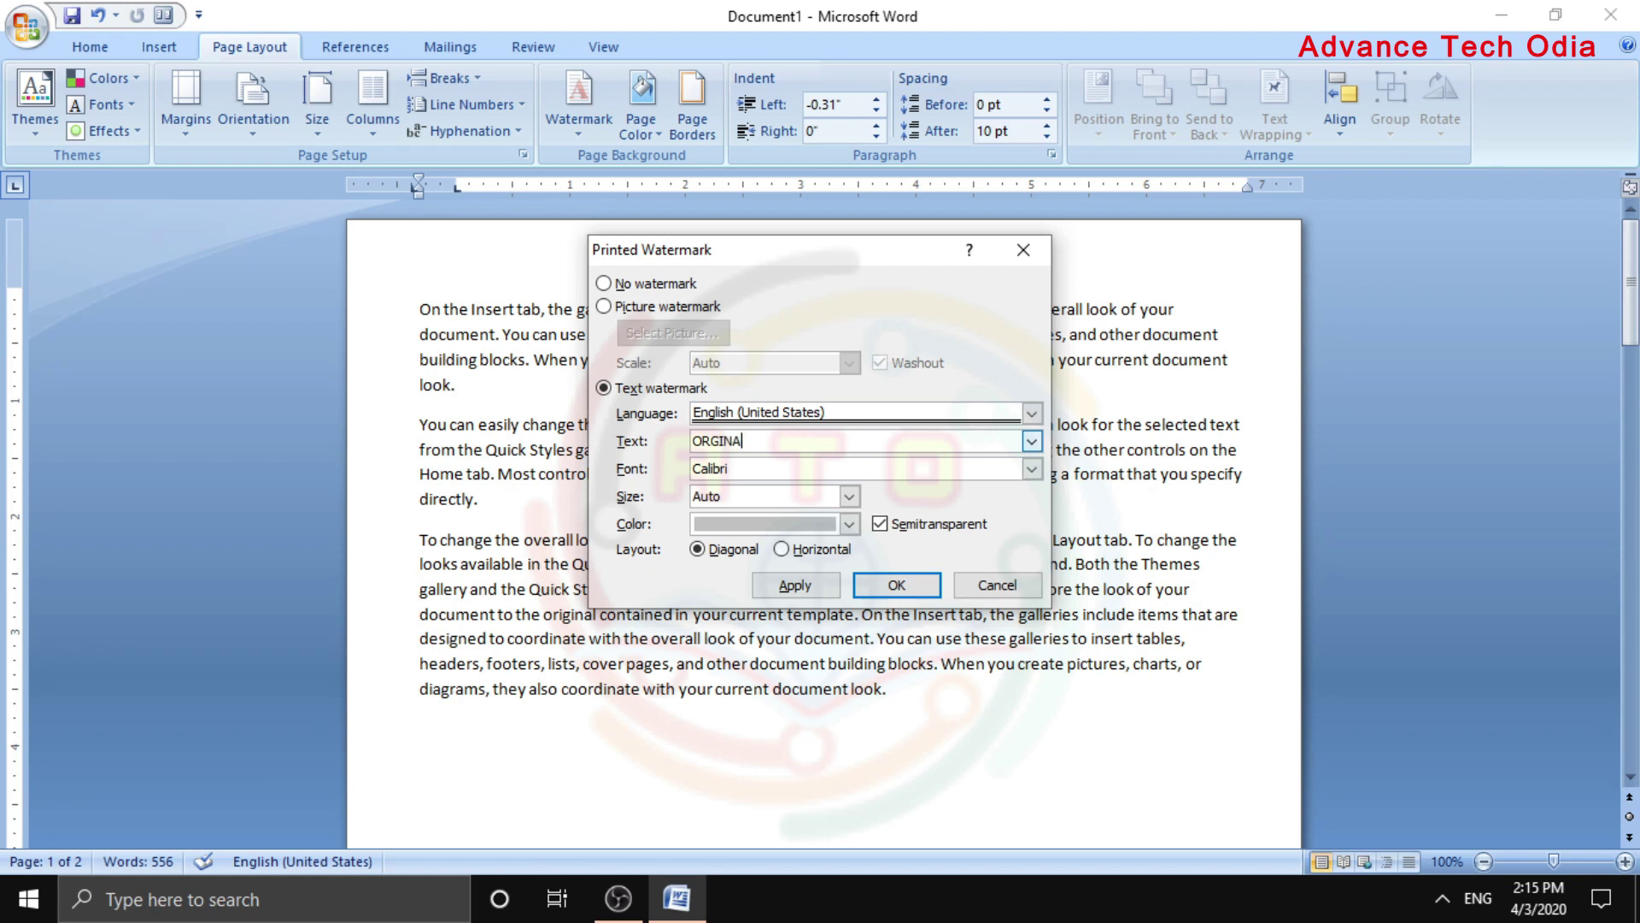
Keep Calibri at Auto size, set the layout to Diagonal, and apply the watermark
{"action": "left_click", "coordinate": [1032, 469]}
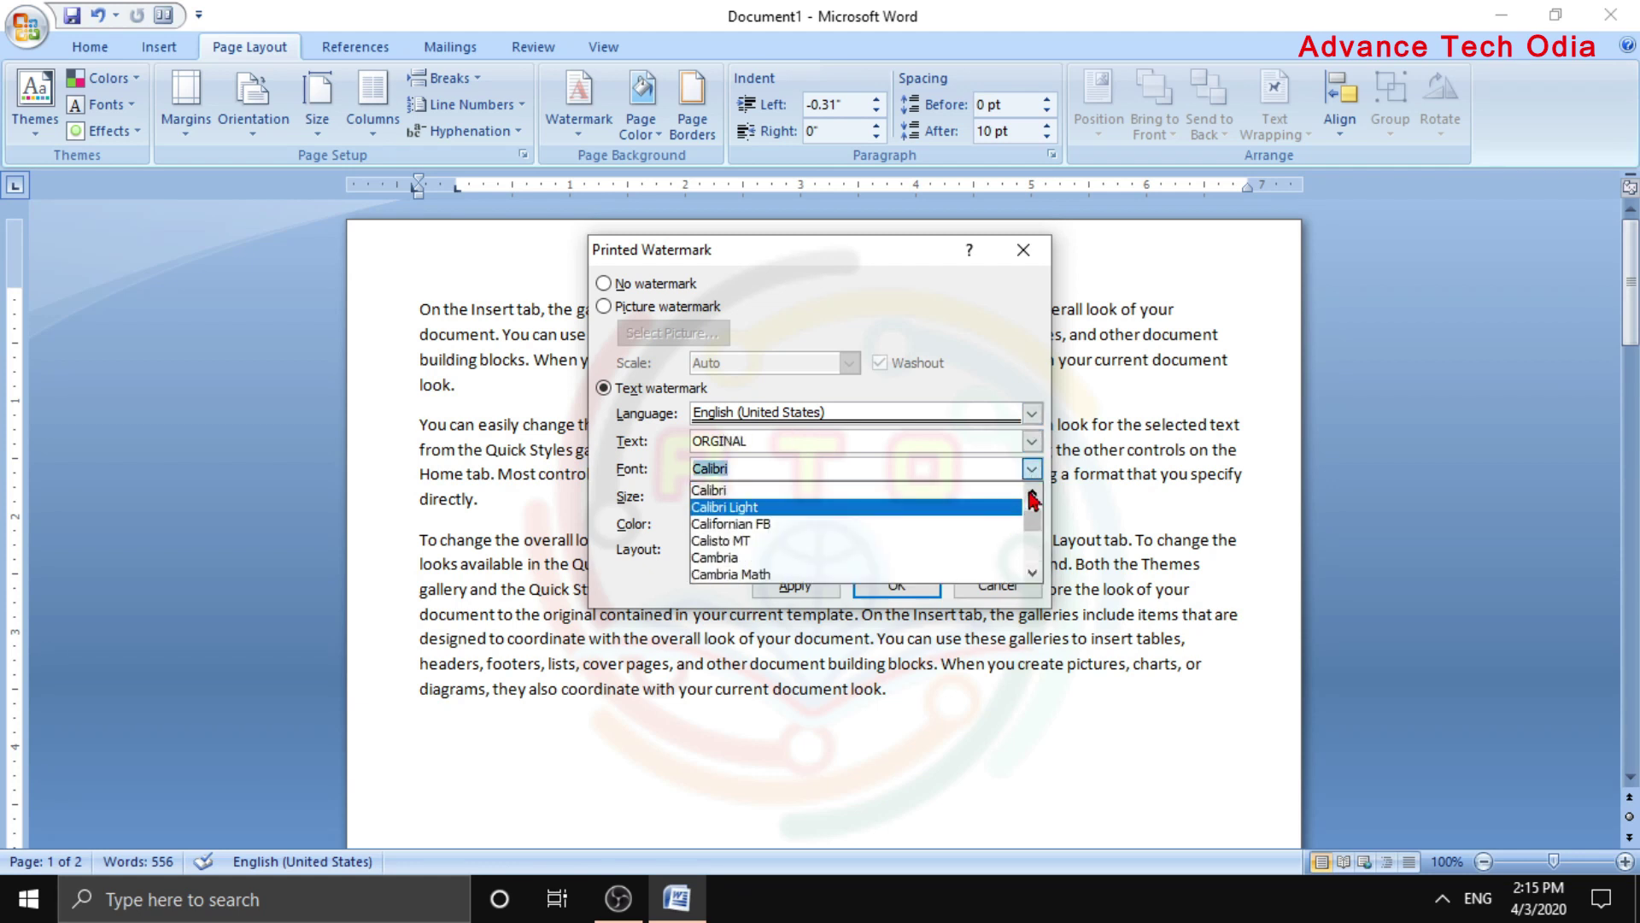
{"action": "left_click", "coordinate": [1033, 470]}
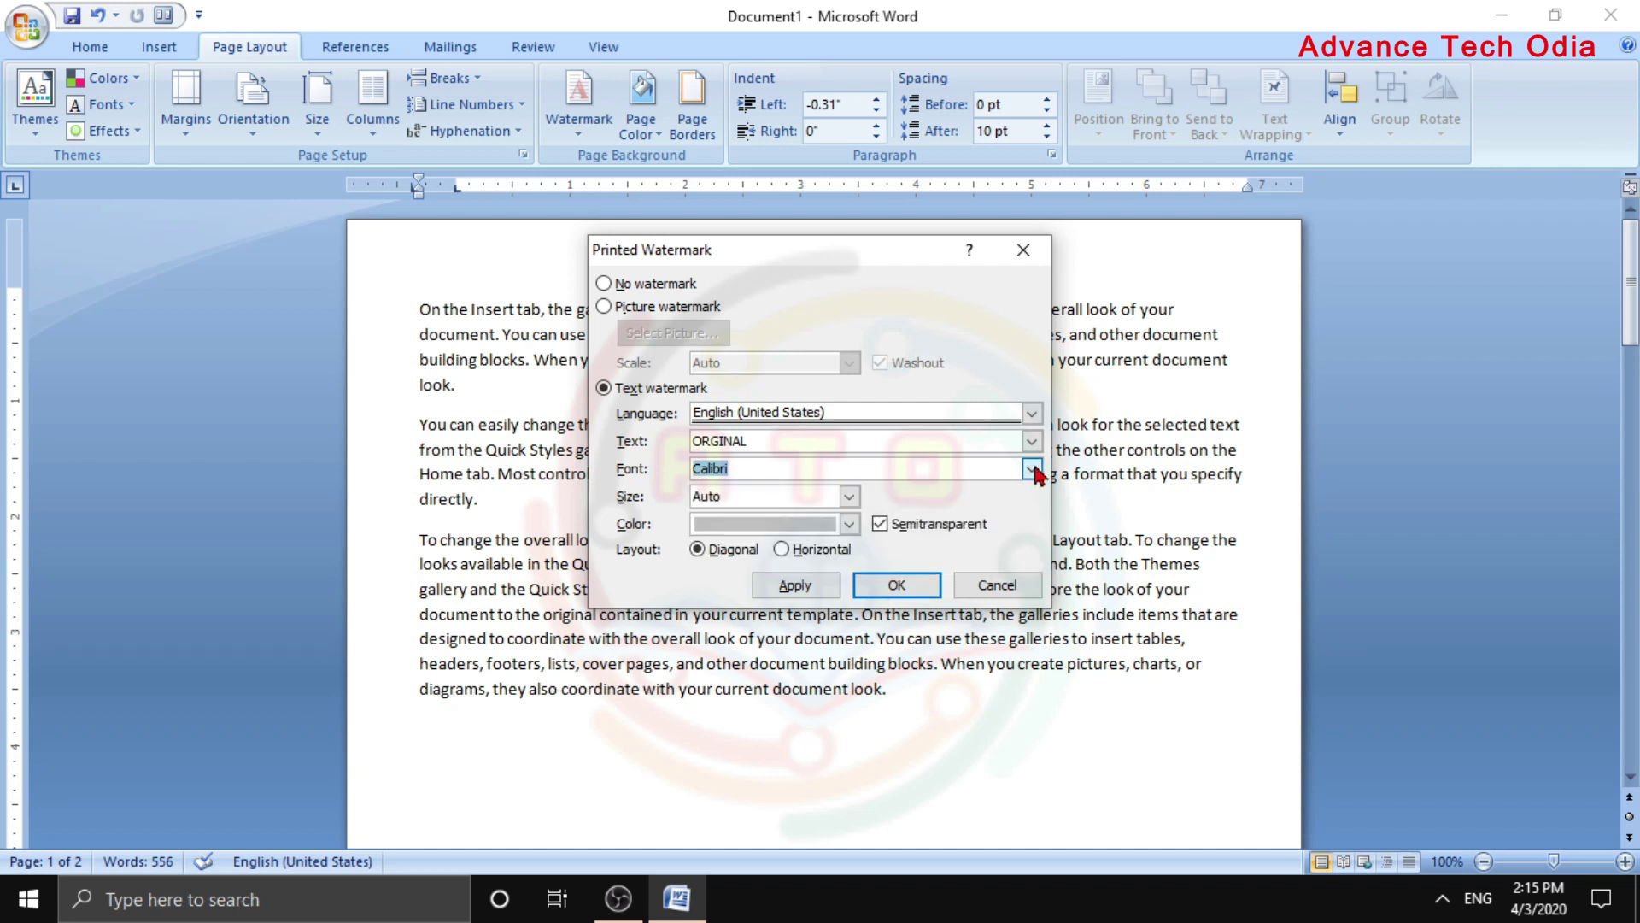
{"action": "left_click", "coordinate": [847, 499]}
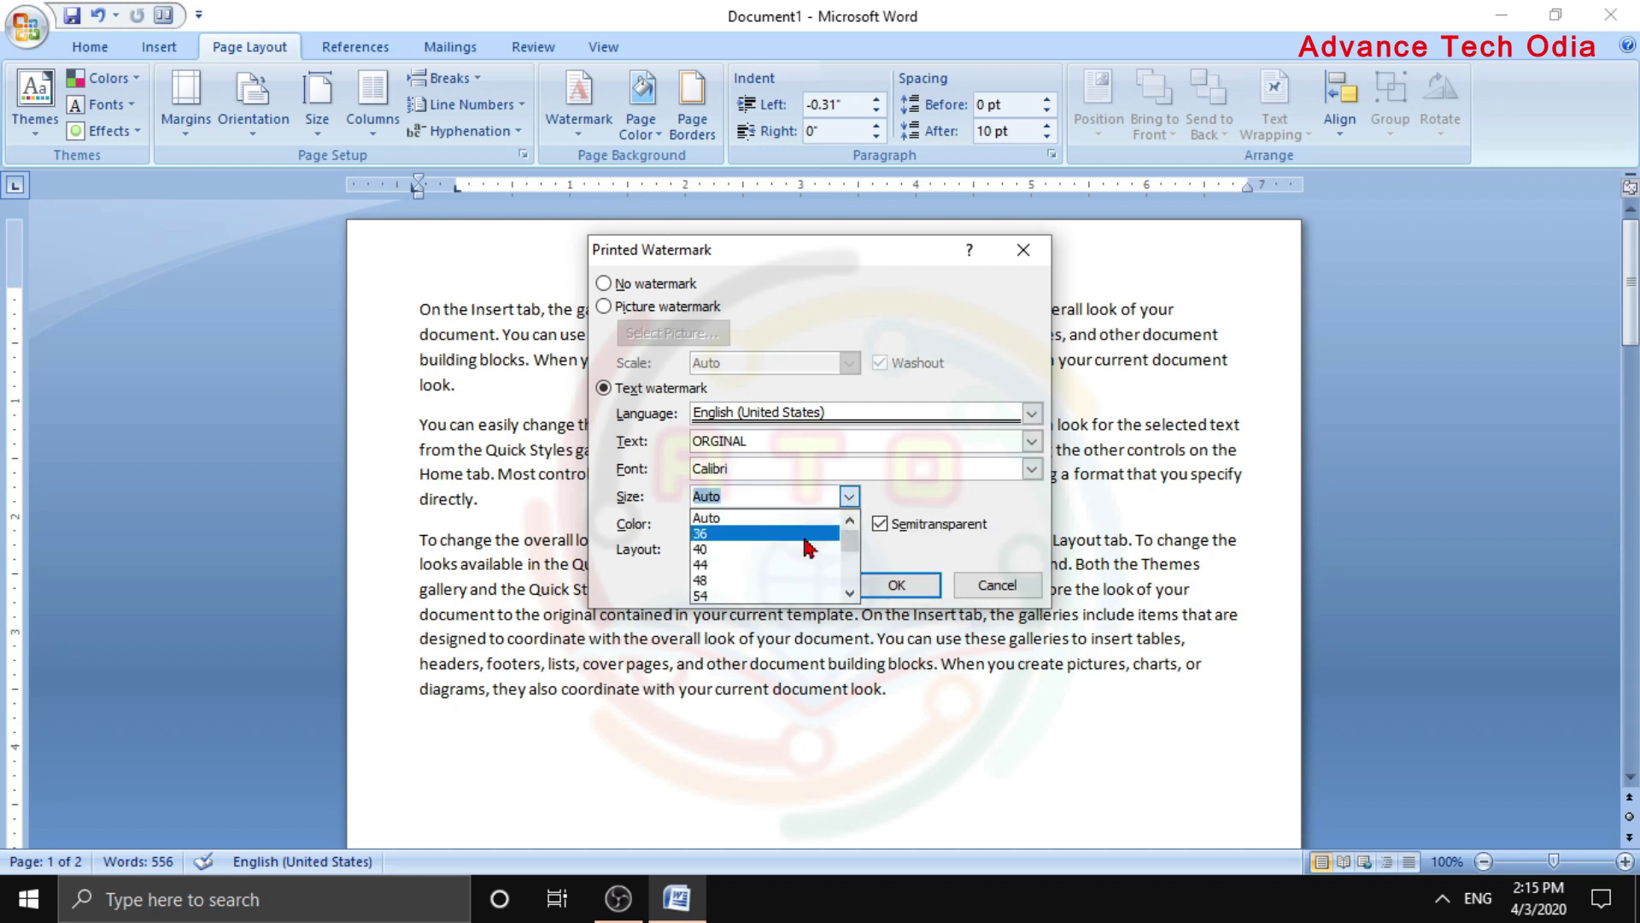
{"action": "left_click", "coordinate": [807, 534]}
{"action": "left_click", "coordinate": [849, 496]}
{"action": "left_click", "coordinate": [845, 536]}
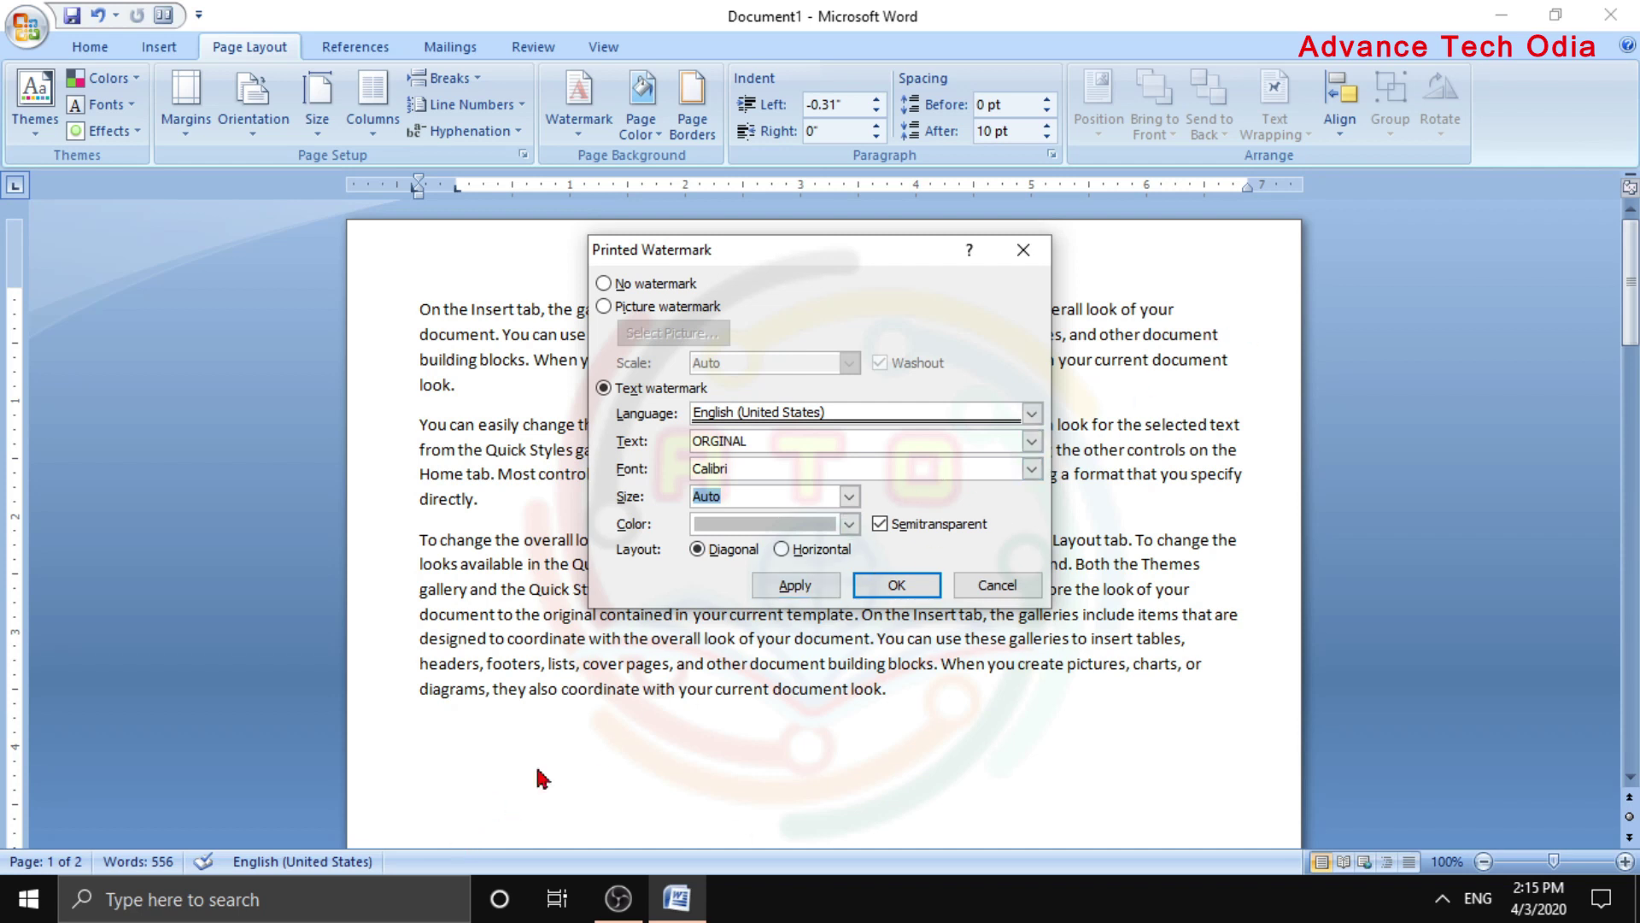
{"action": "left_click", "coordinate": [783, 549]}
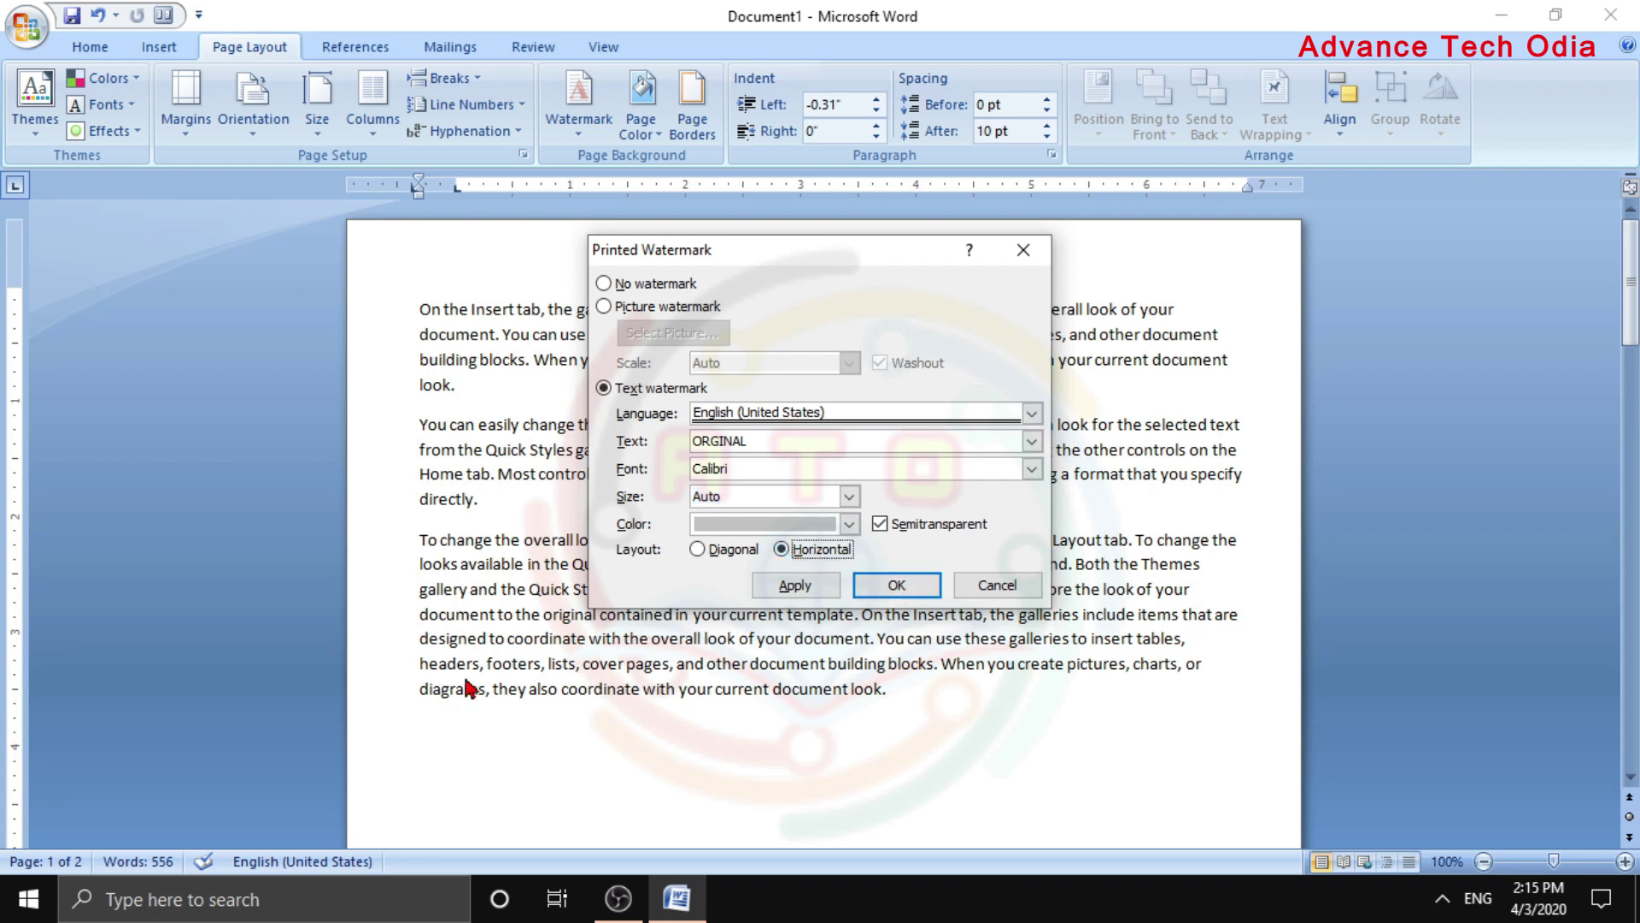
{"action": "left_click", "coordinate": [696, 551]}
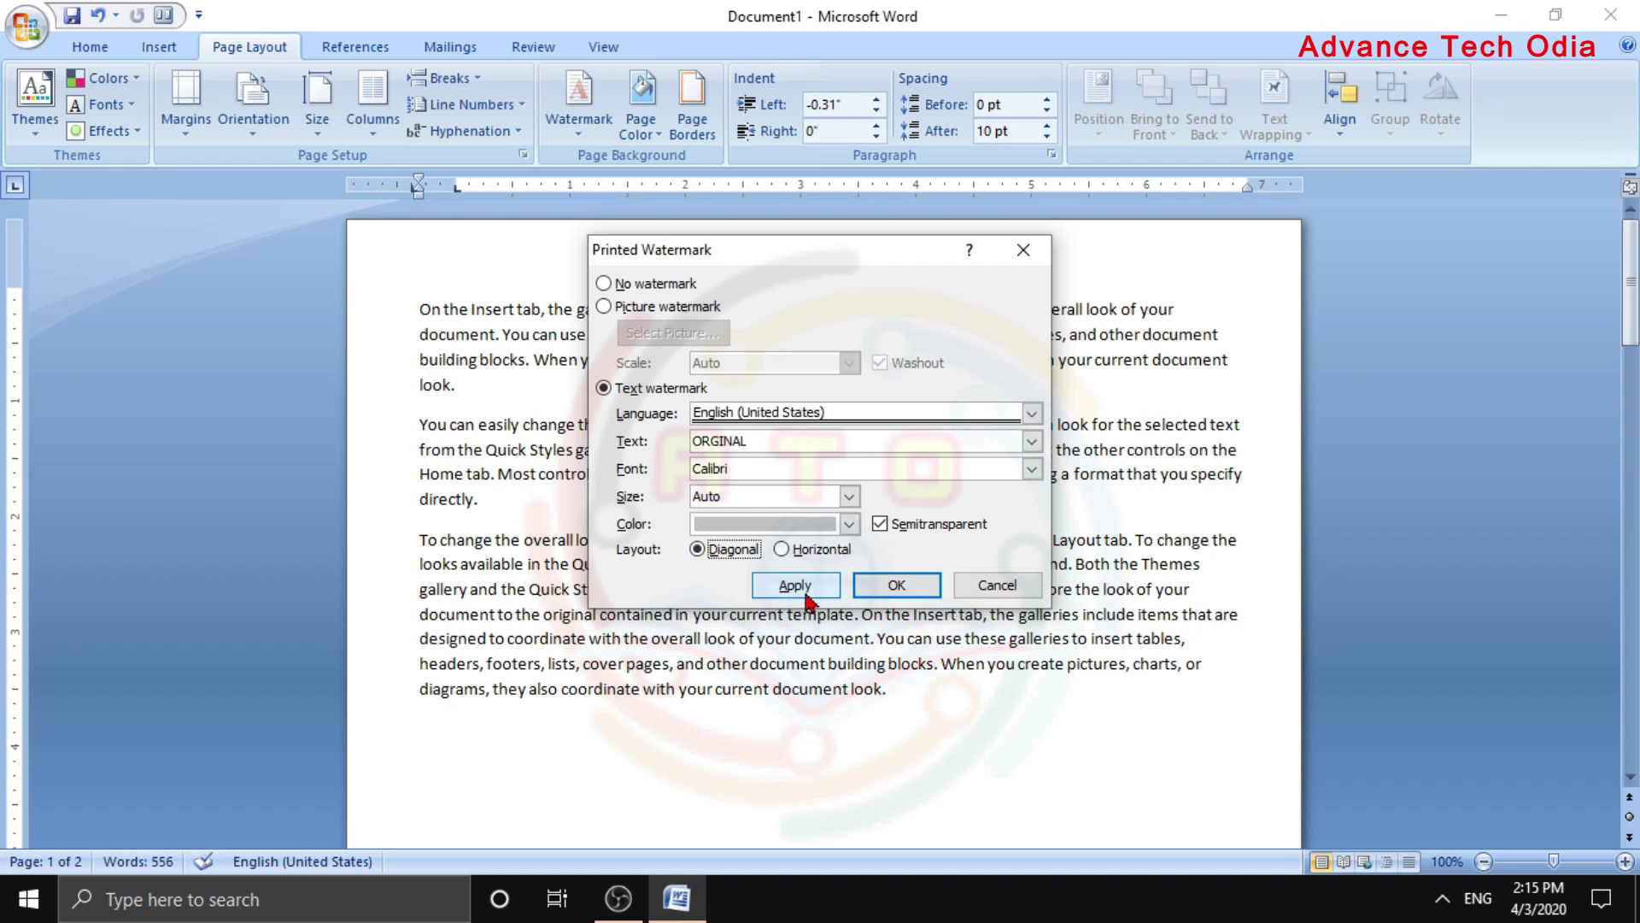
{"action": "left_click", "coordinate": [893, 586]}
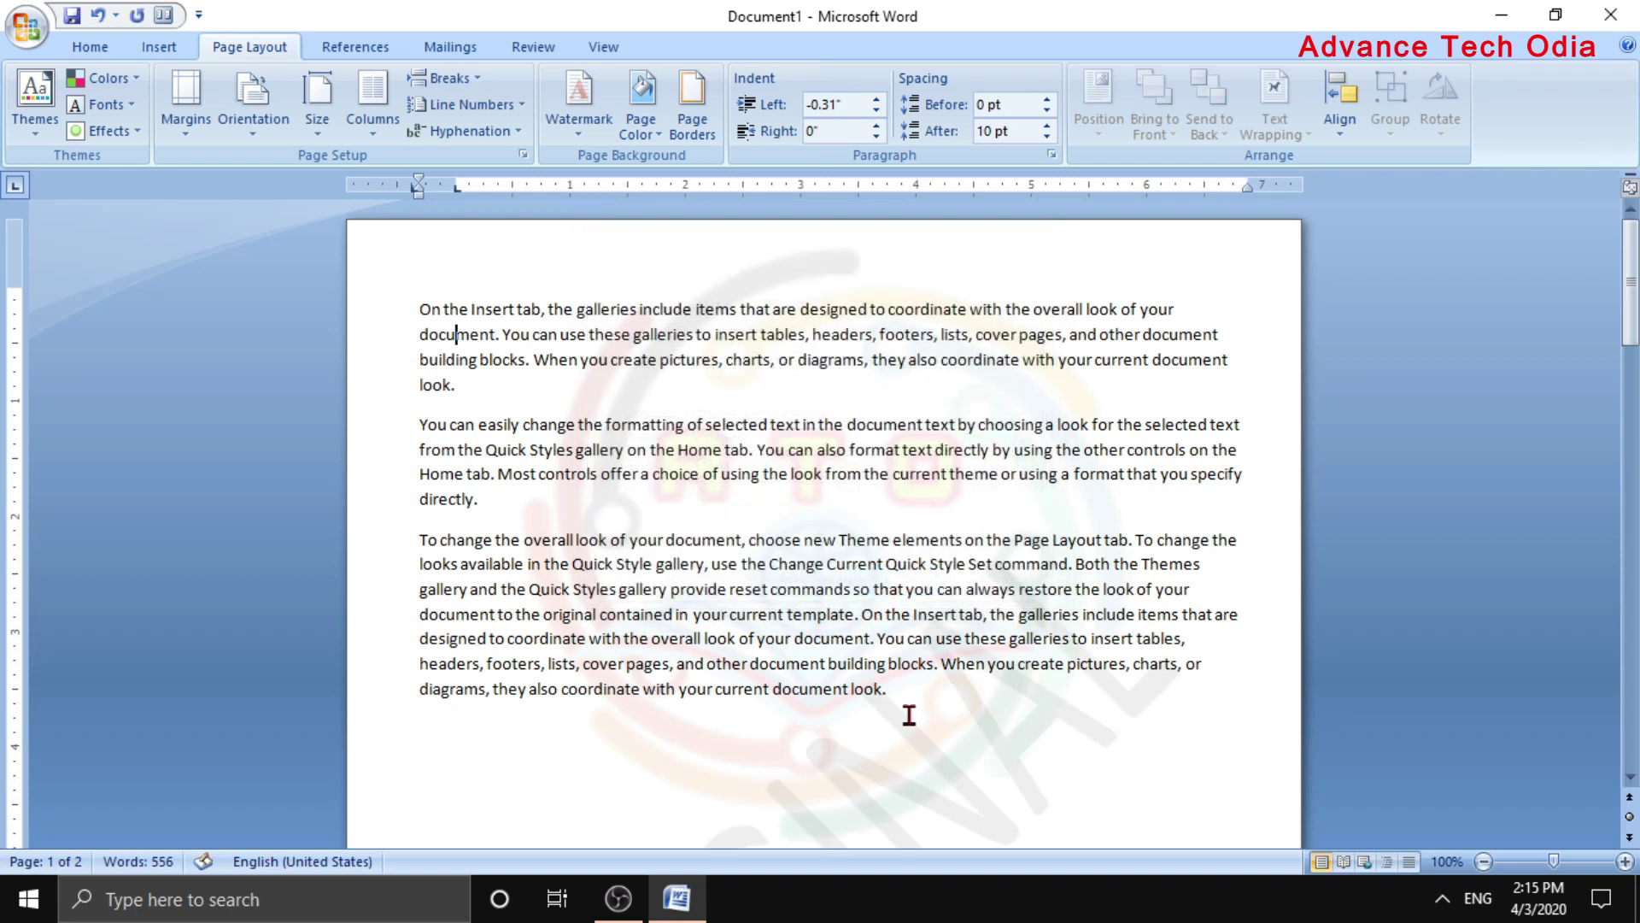
Choose Remove Watermark from the Watermark gallery to clear the ORIGINAL watermark
{"action": "scroll", "coordinate": [854, 734], "scroll_direction": "down", "scroll_amount": 3}
{"action": "scroll", "coordinate": [769, 735], "scroll_direction": "down", "scroll_amount": 3}
{"action": "scroll", "coordinate": [683, 717], "scroll_direction": "up", "scroll_amount": 2}
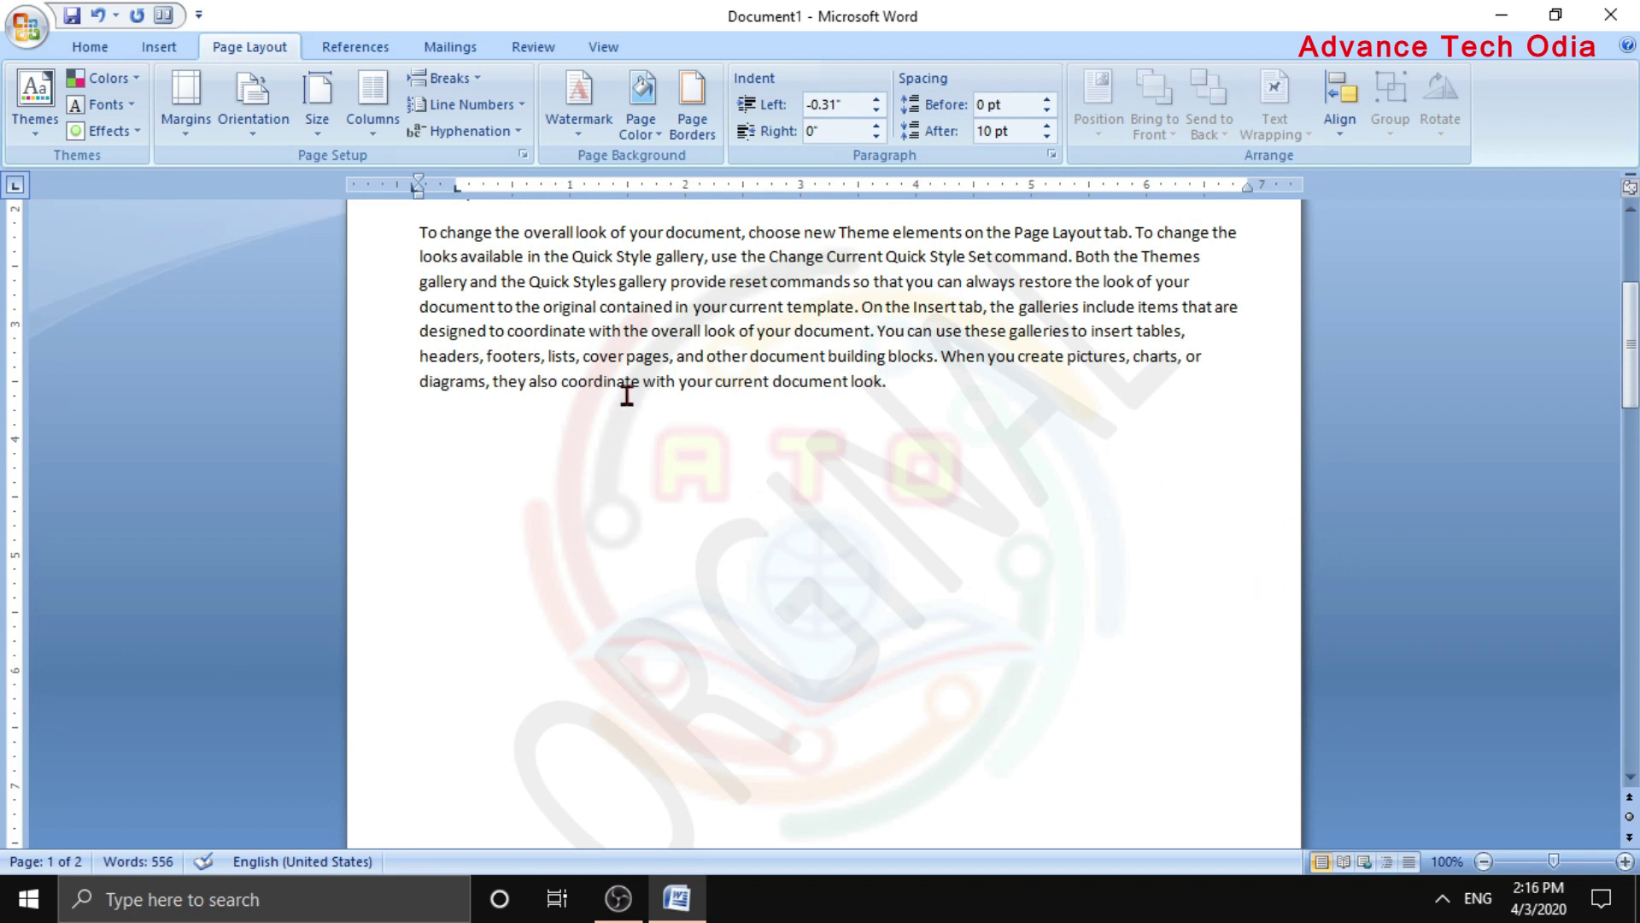
{"action": "left_click", "coordinate": [602, 139]}
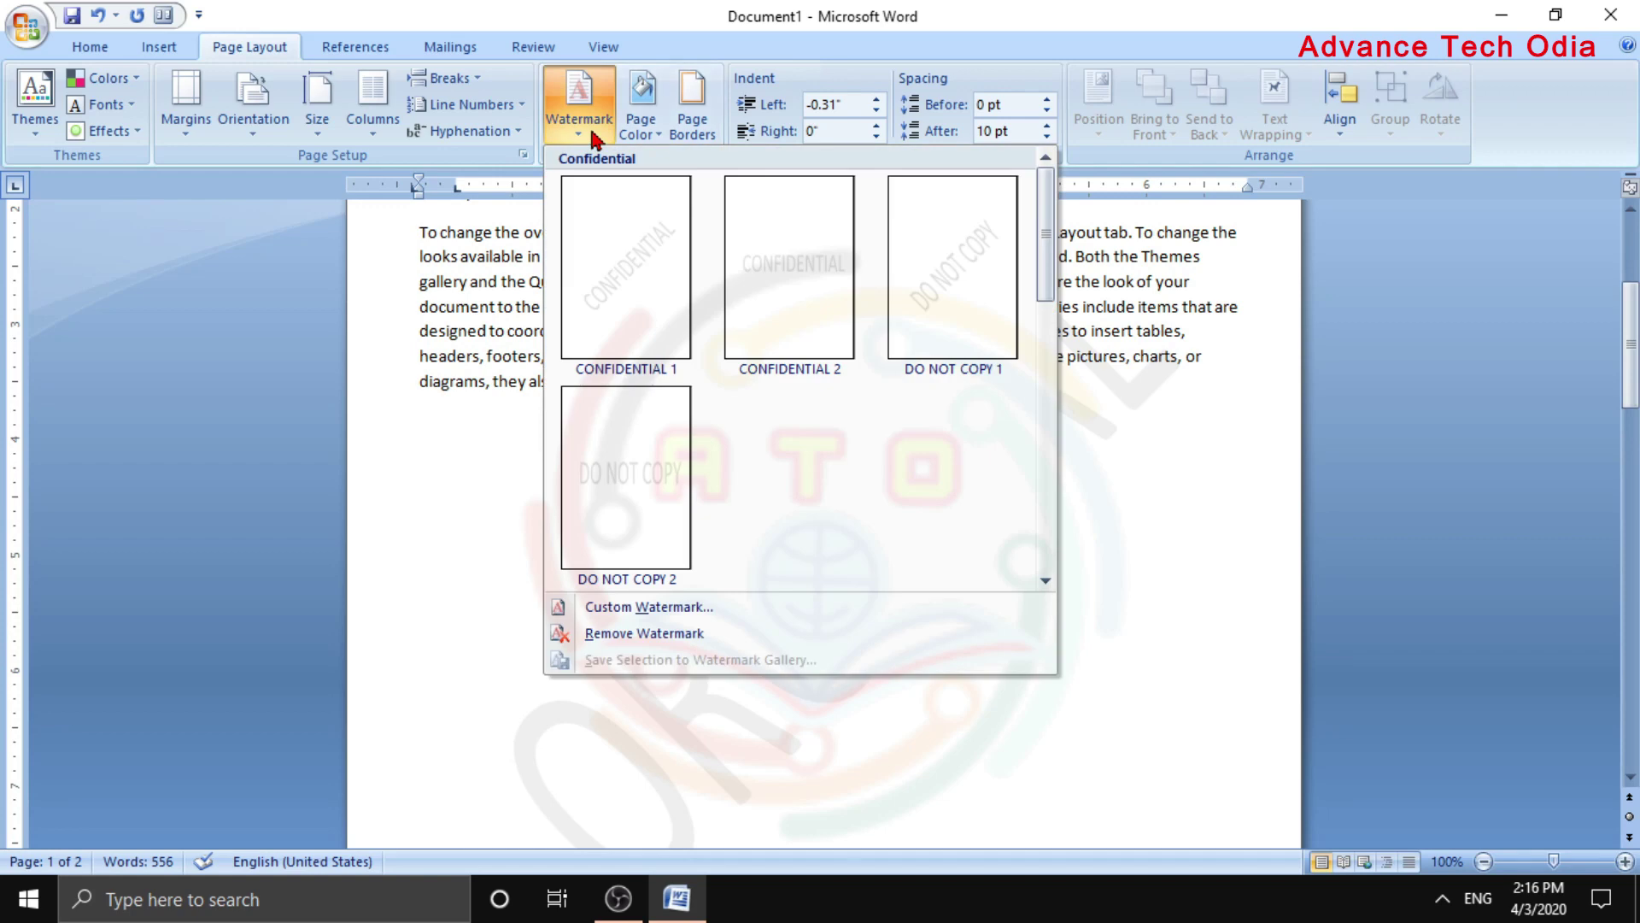
{"action": "left_click", "coordinate": [686, 633]}
{"action": "scroll", "coordinate": [769, 628], "scroll_direction": "up", "scroll_amount": 3}
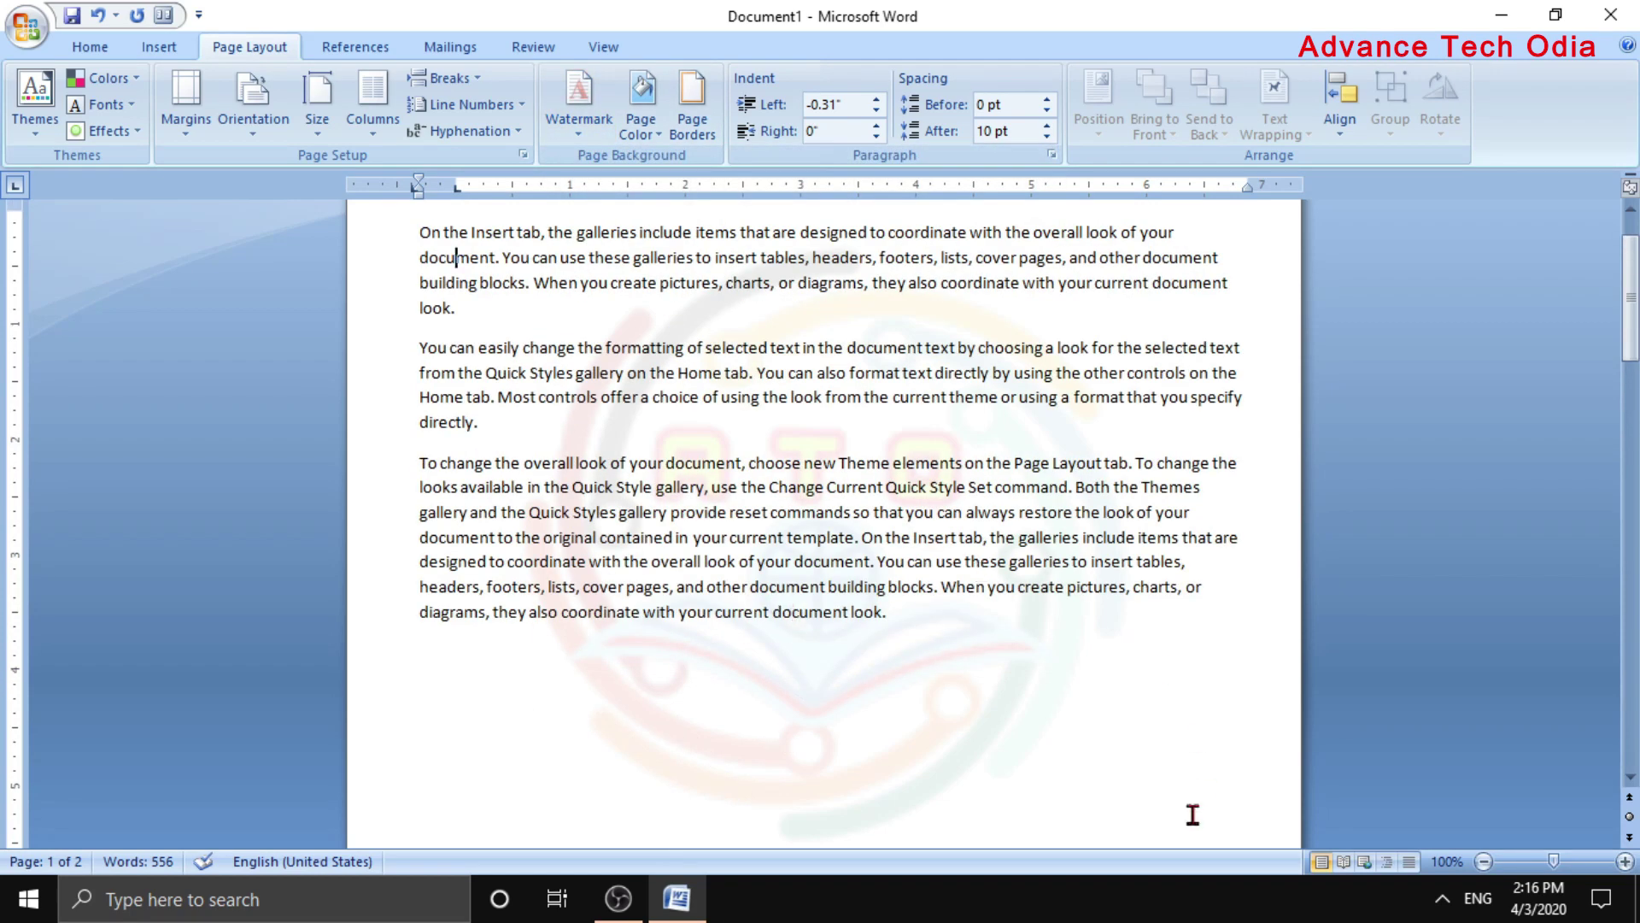
{"action": "scroll", "coordinate": [1194, 813], "scroll_direction": "up", "scroll_amount": 1}
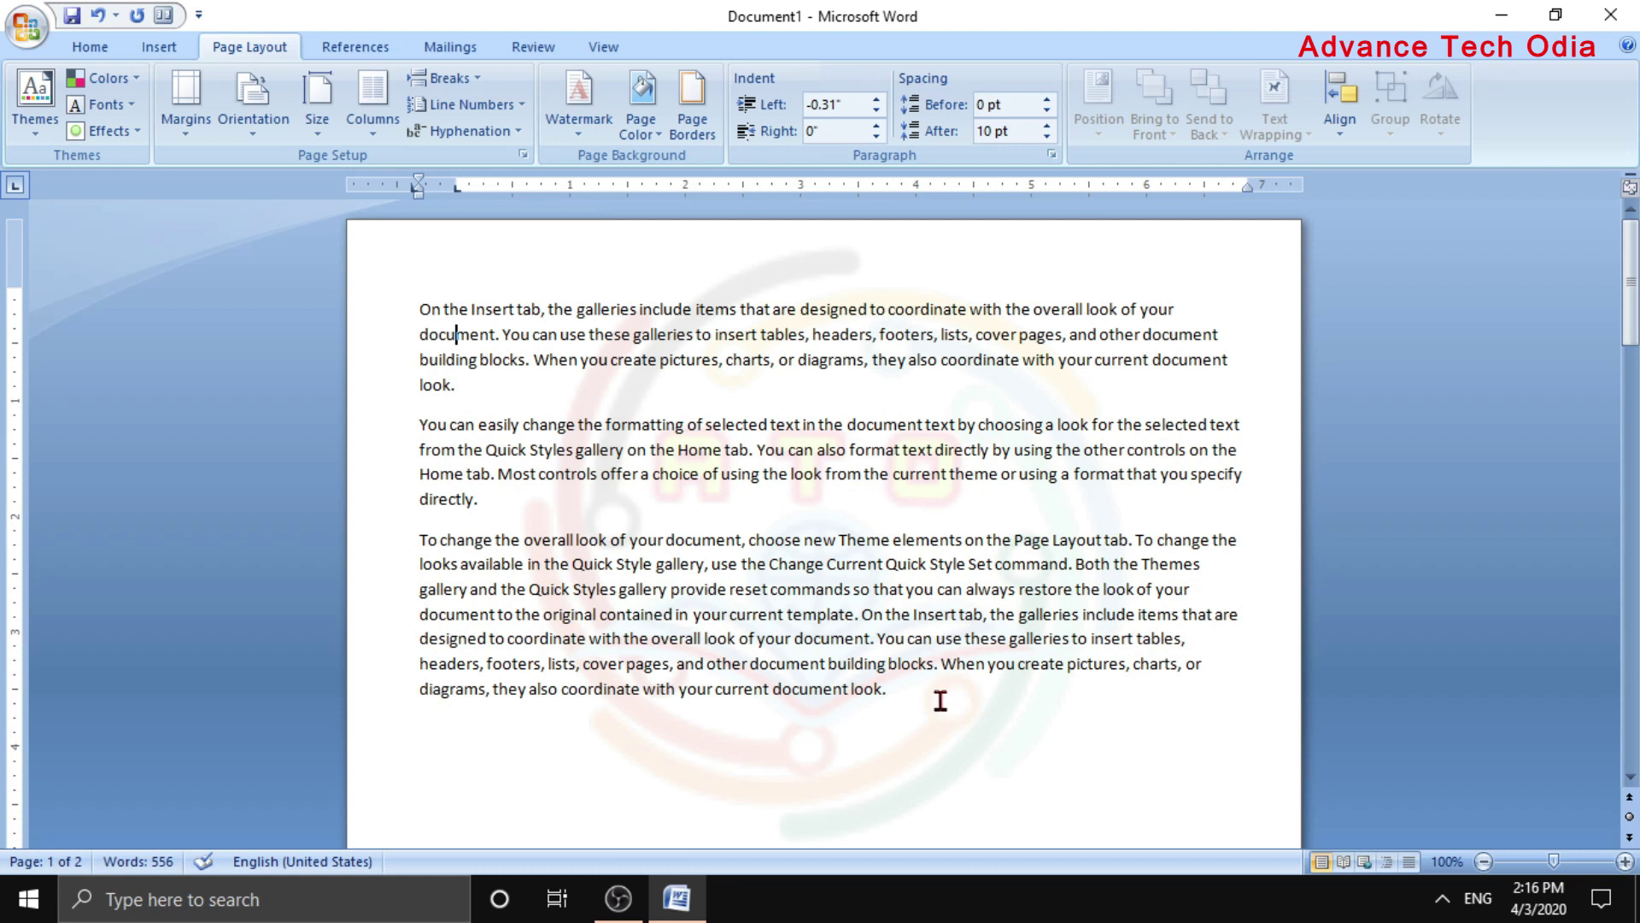
Set the page colour to Turquoise, Accent 4, Lighter 40%
{"action": "left_click", "coordinate": [637, 137]}
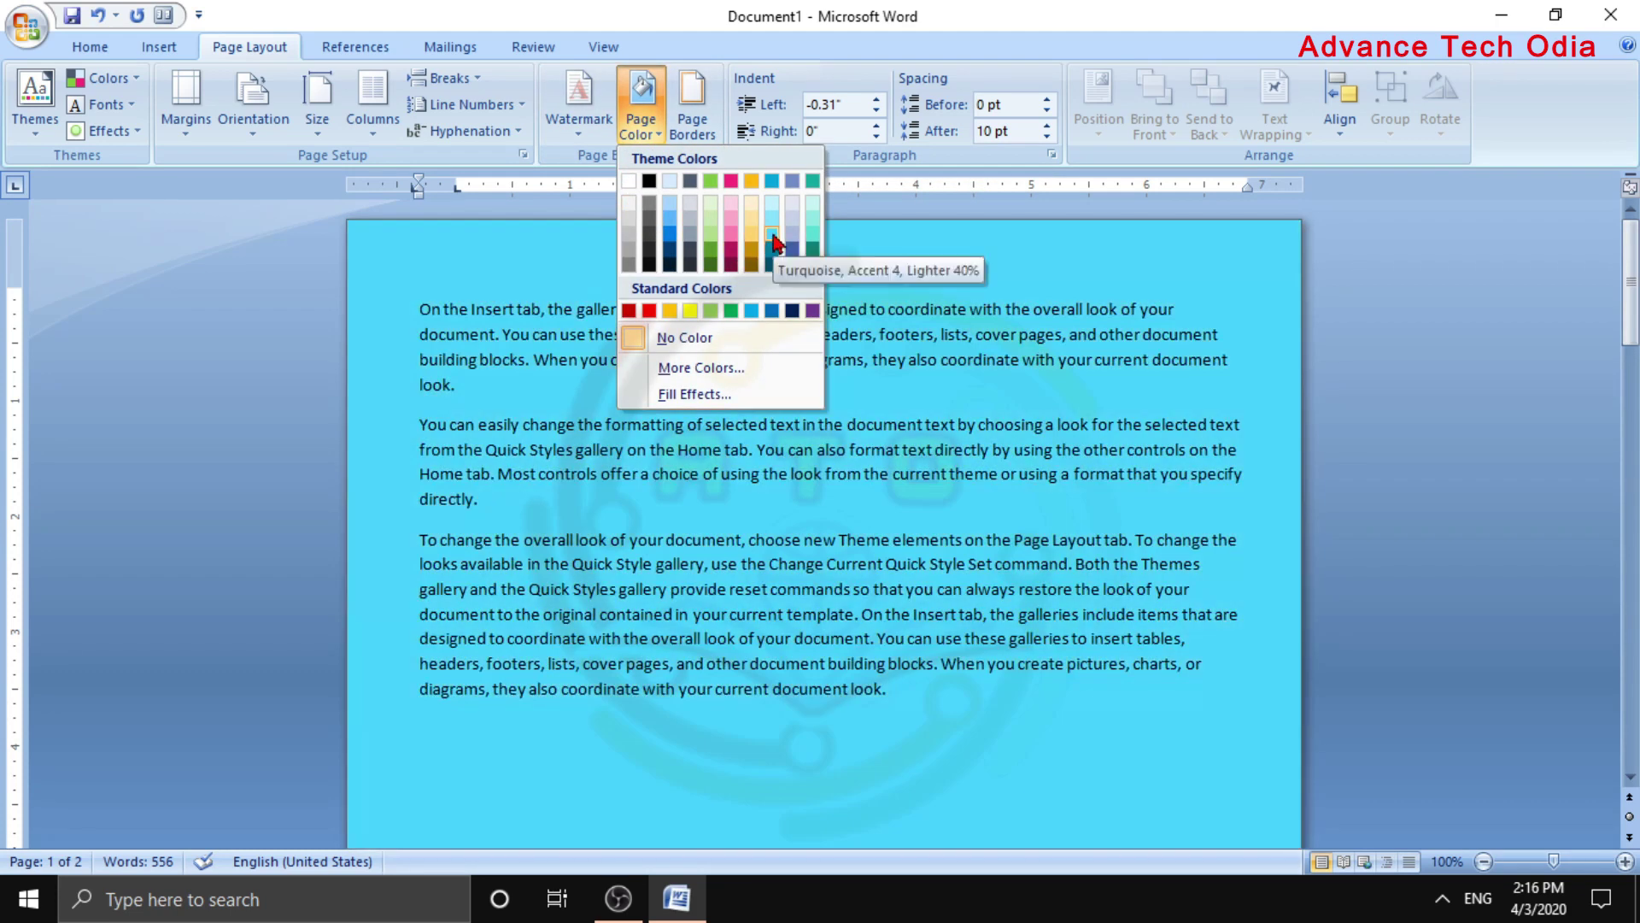
{"action": "left_click", "coordinate": [774, 242]}
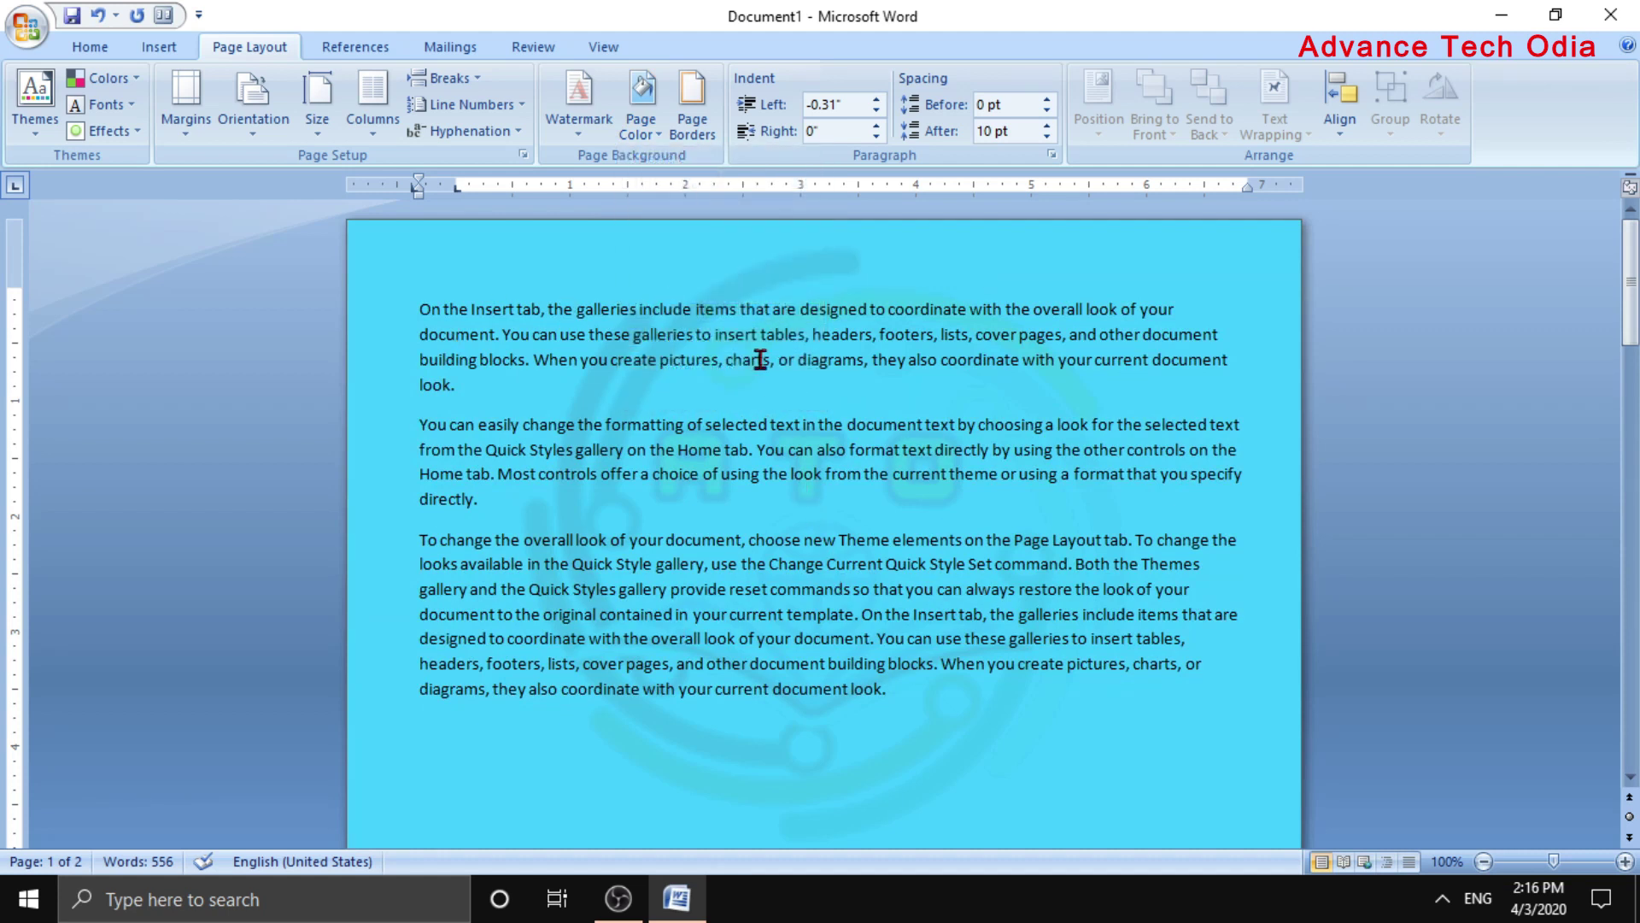
{"action": "left_click", "coordinate": [644, 116]}
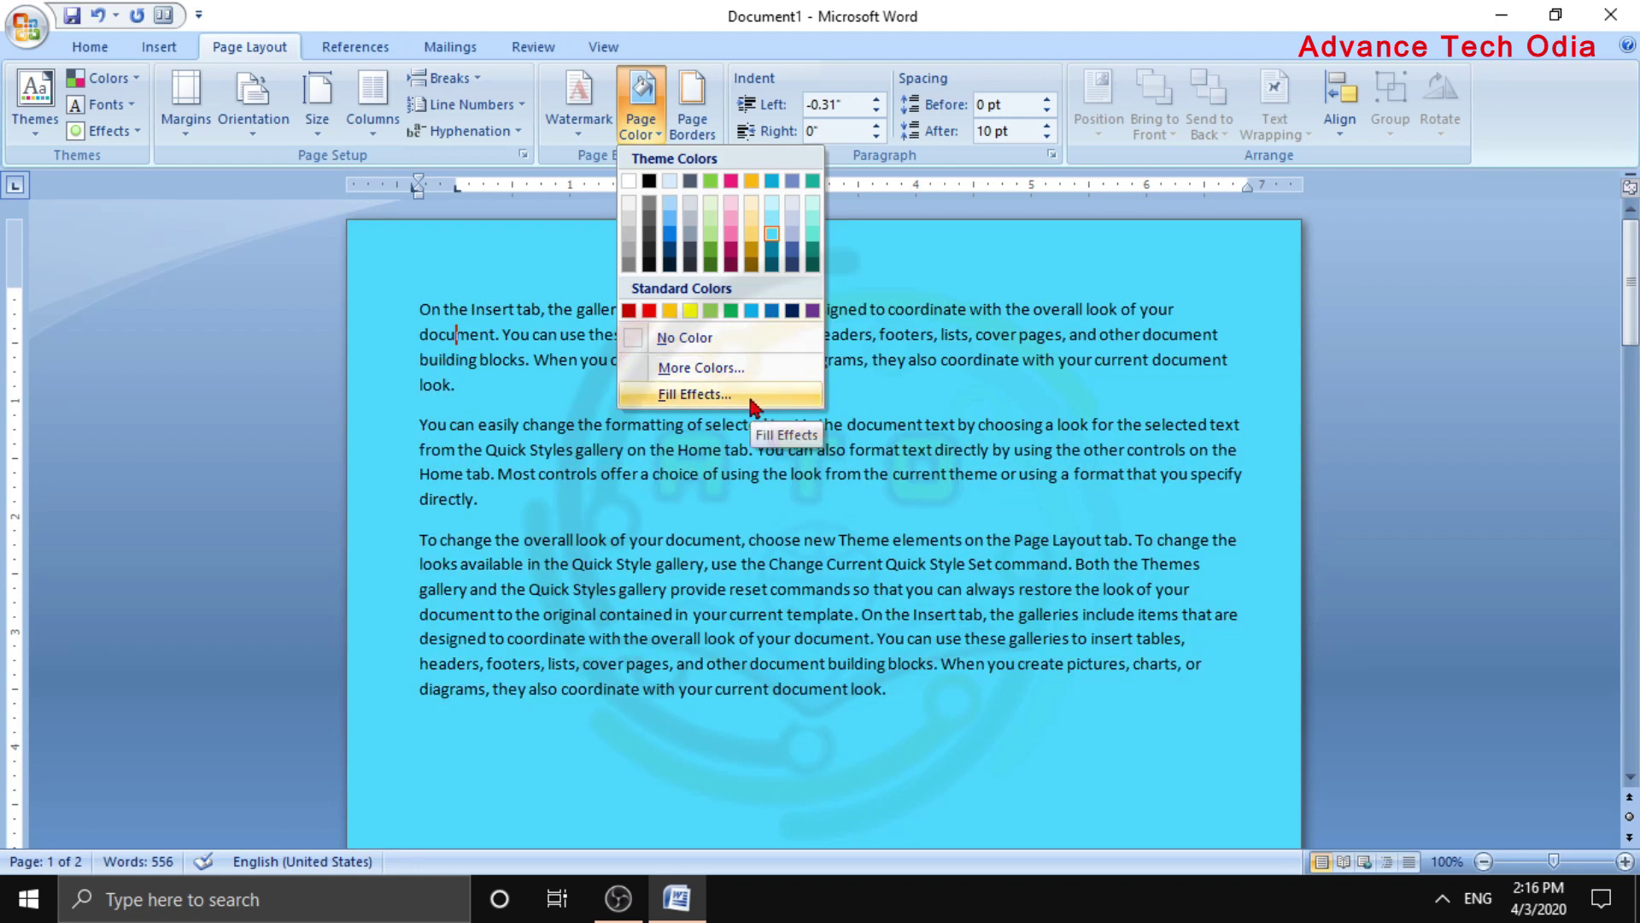
In Fill Effects, build a two-colour red-to-blue gradient with Diagonal down shading
{"action": "left_click", "coordinate": [750, 396]}
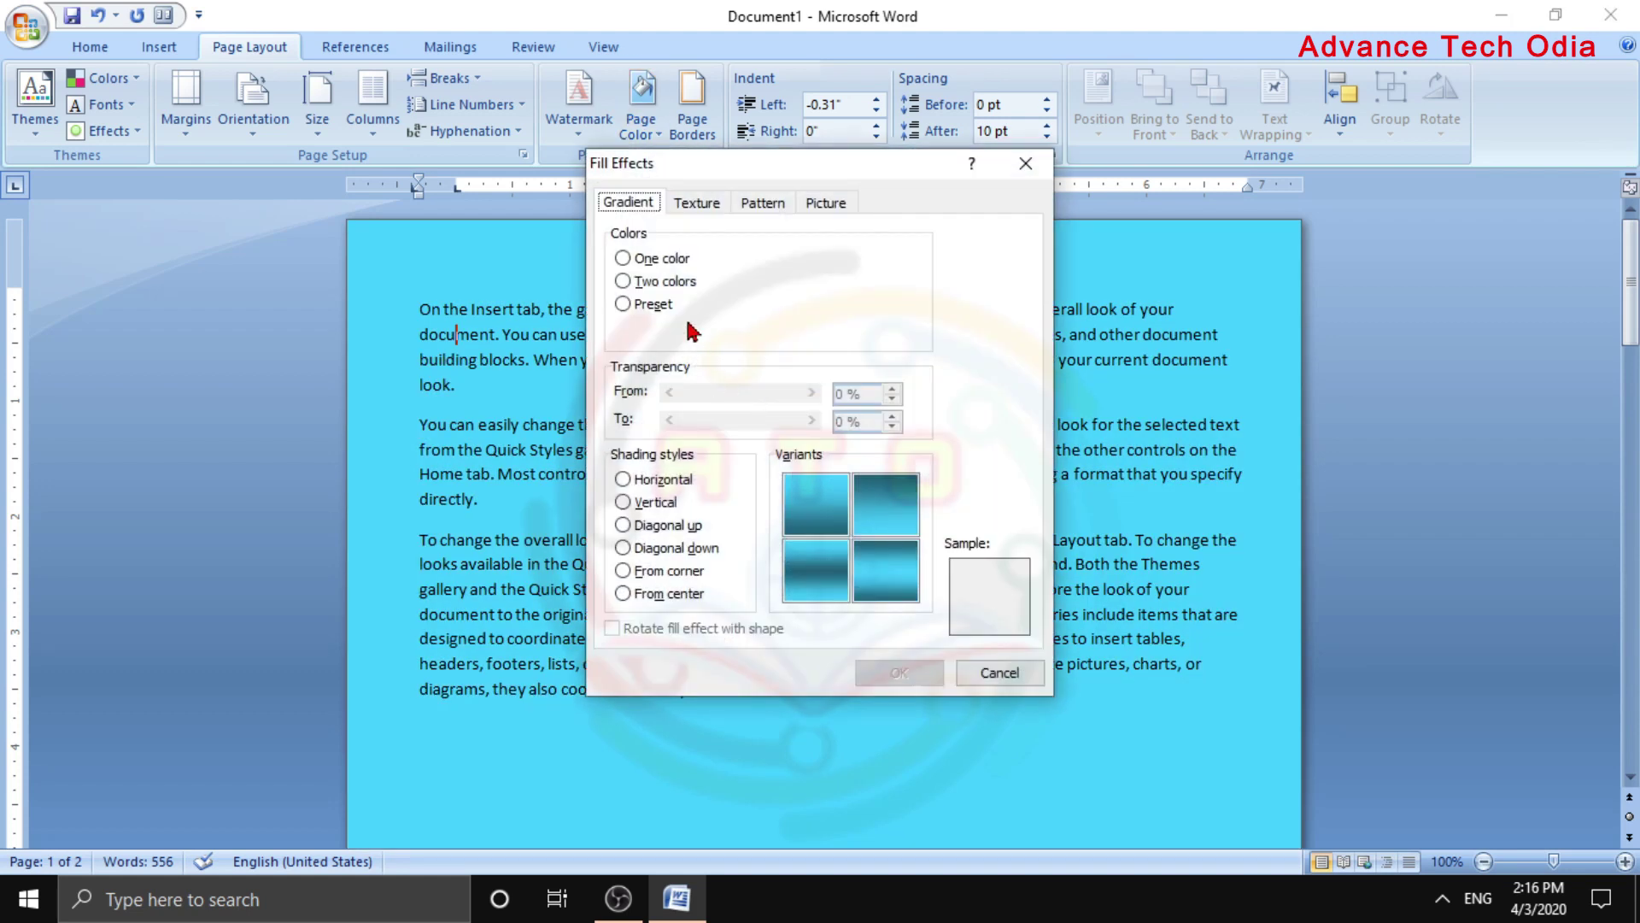
{"action": "left_click", "coordinate": [642, 284]}
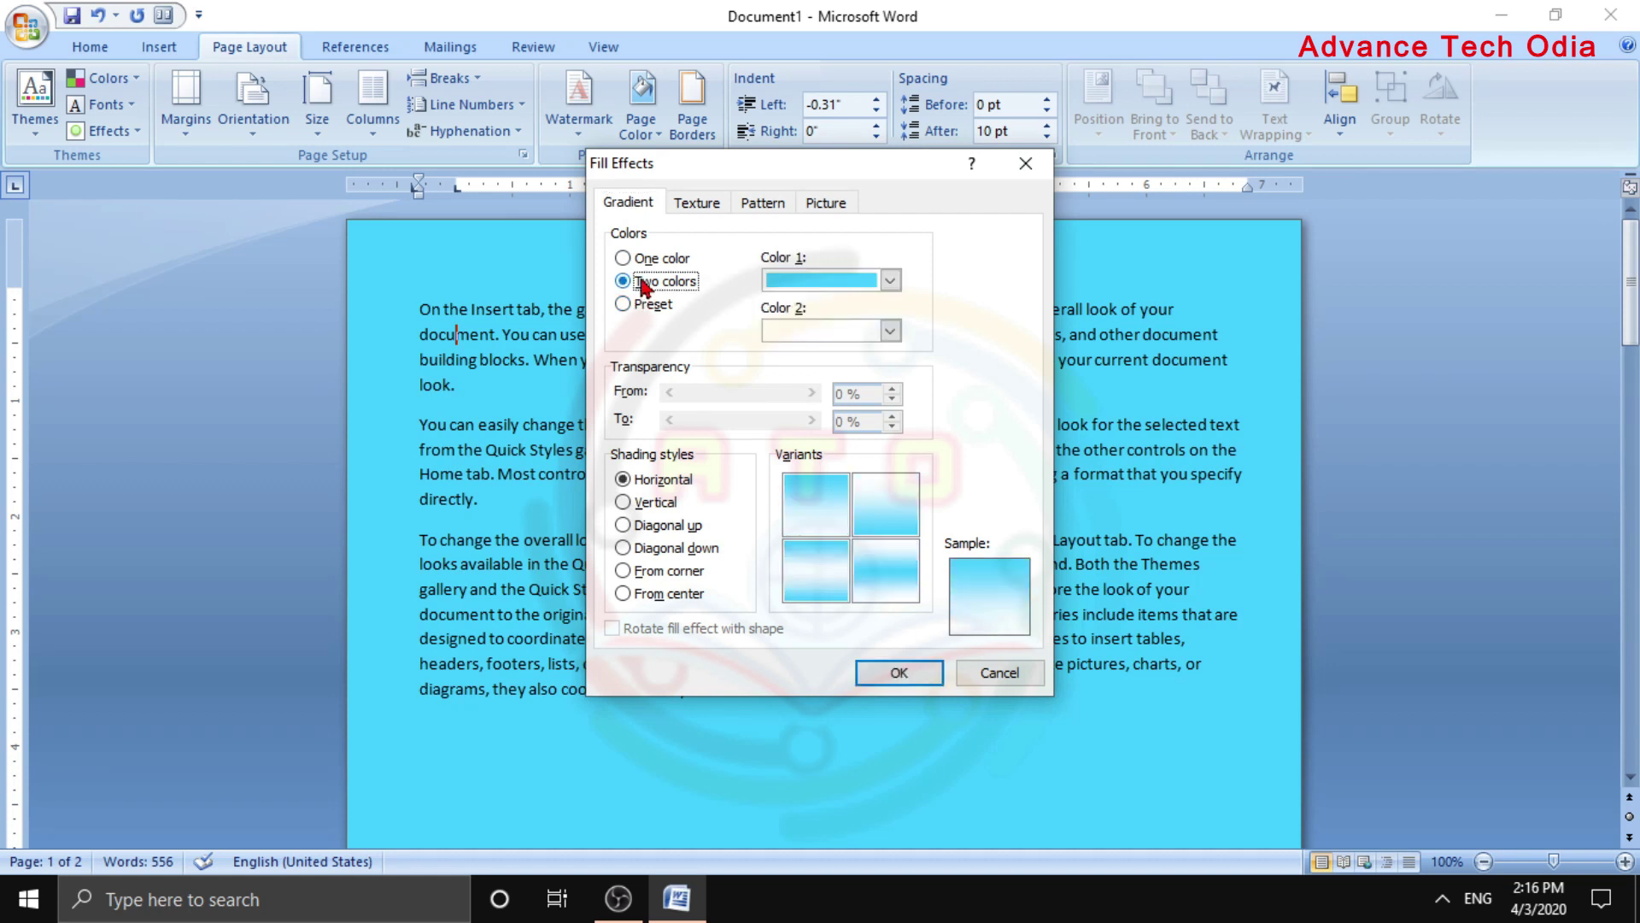
{"action": "left_click", "coordinate": [891, 282]}
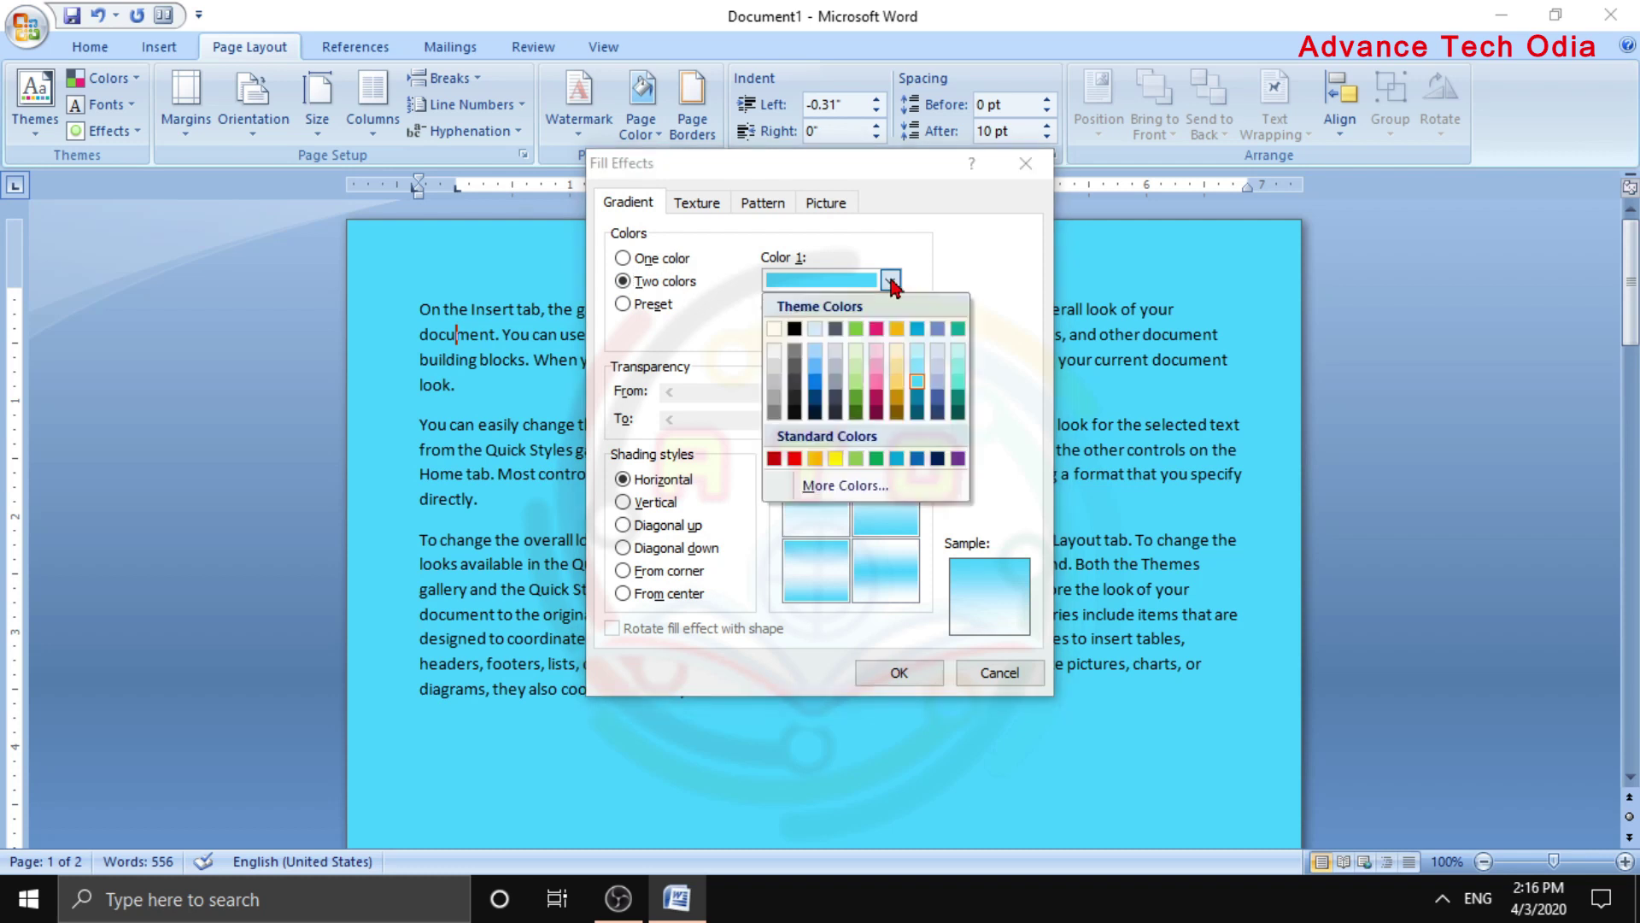
{"action": "left_click", "coordinate": [798, 458]}
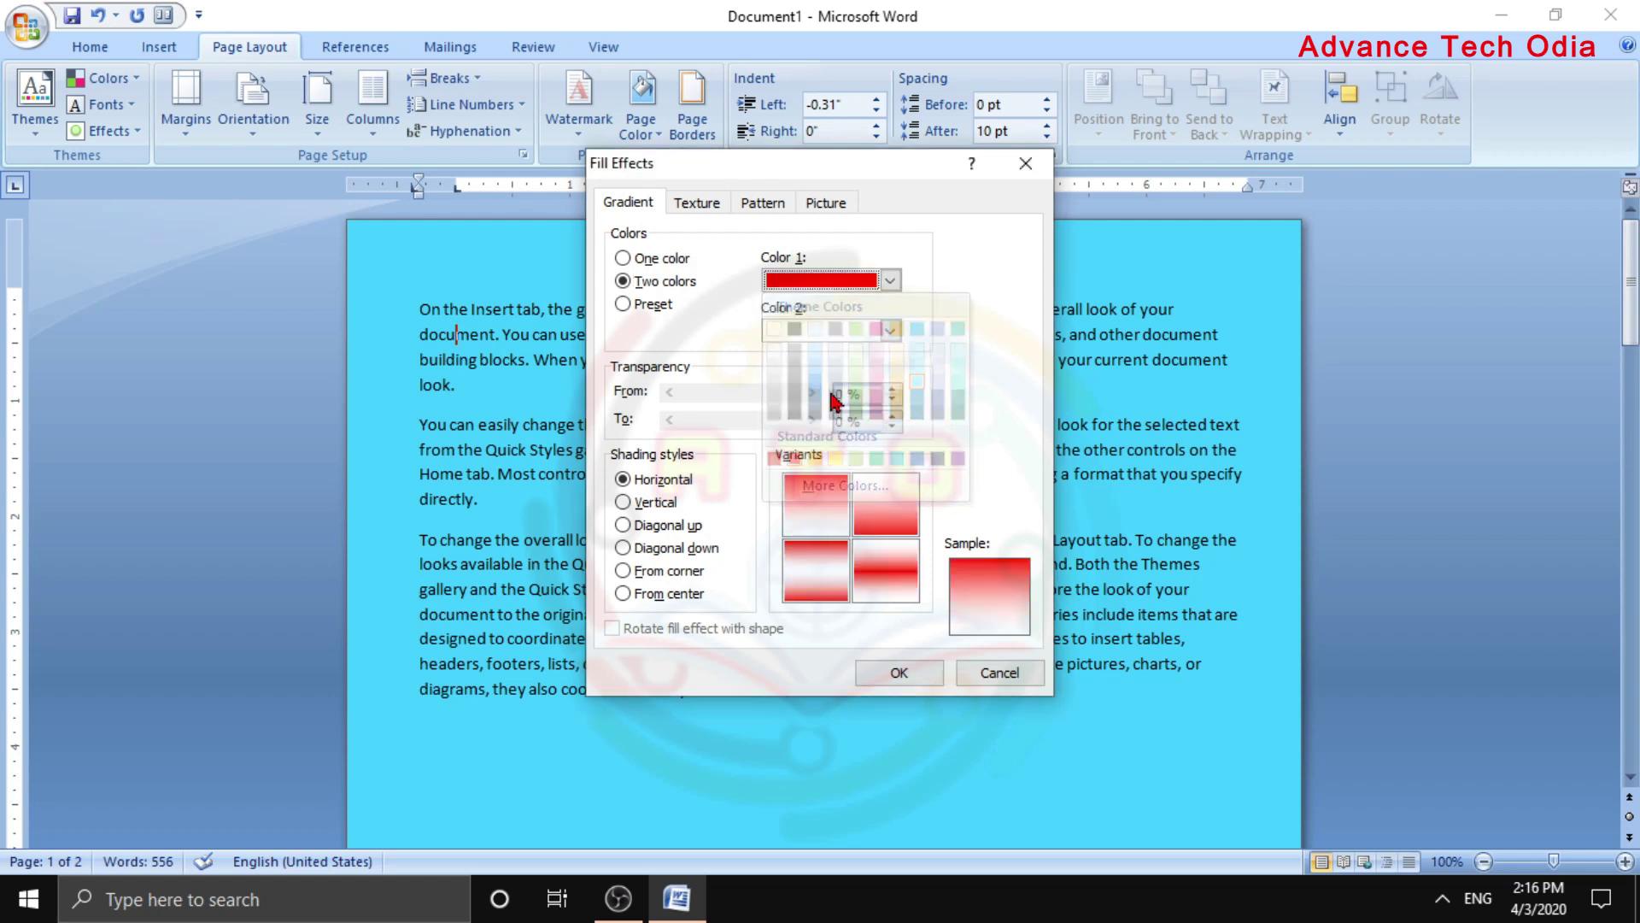
{"action": "left_click", "coordinate": [888, 333]}
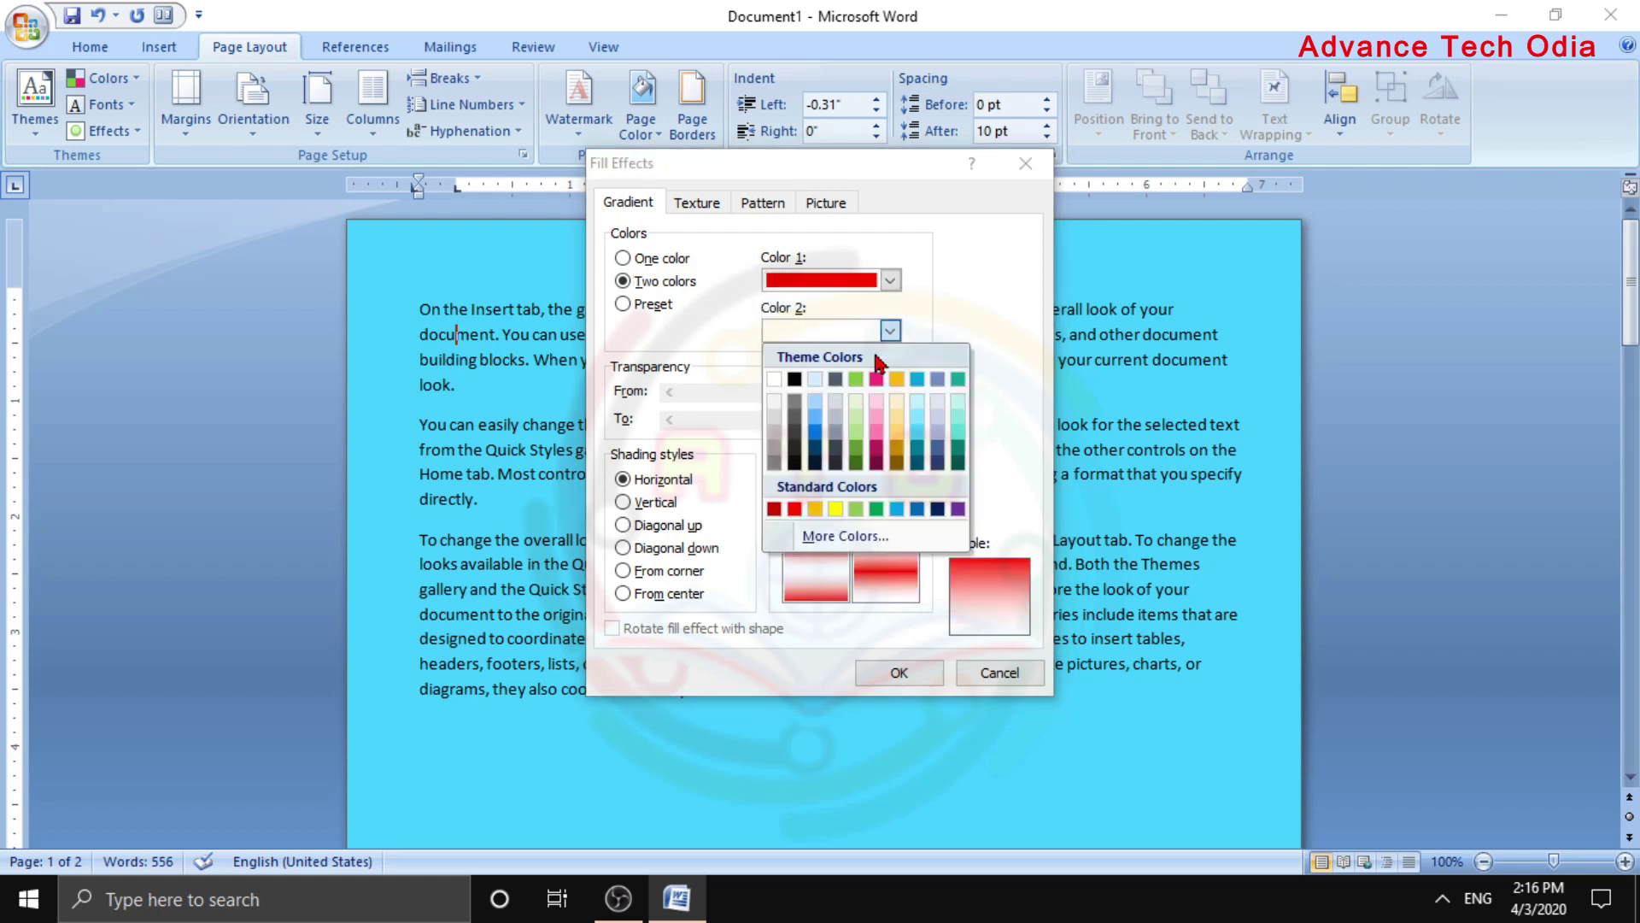
{"action": "left_click", "coordinate": [822, 433]}
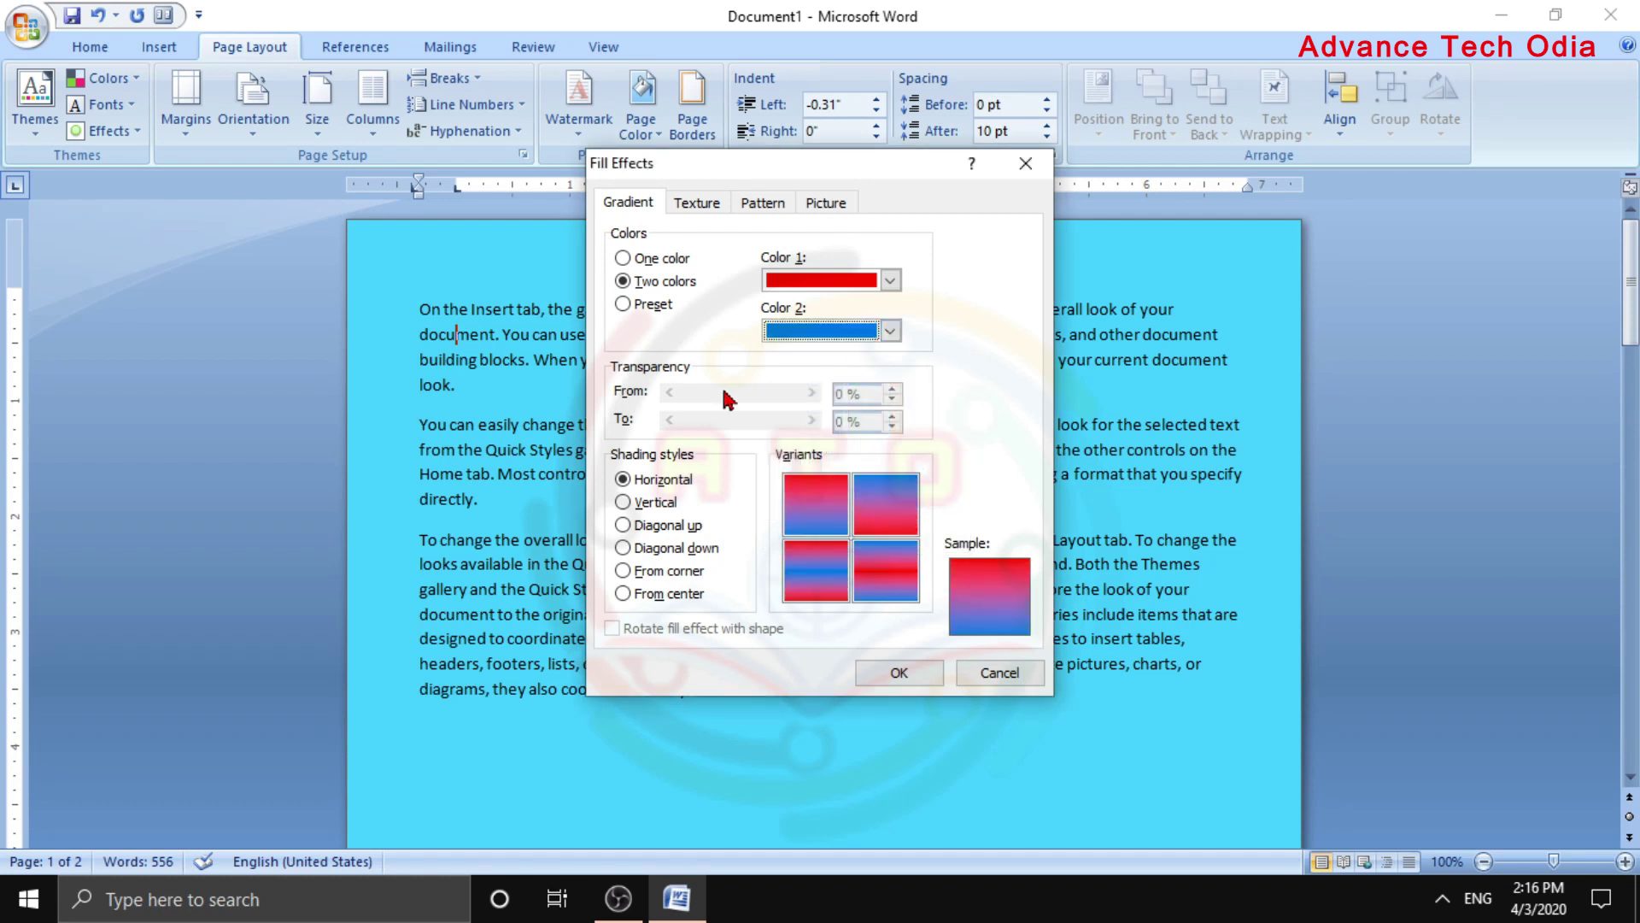
{"action": "left_click", "coordinate": [670, 504]}
{"action": "left_click", "coordinate": [674, 528]}
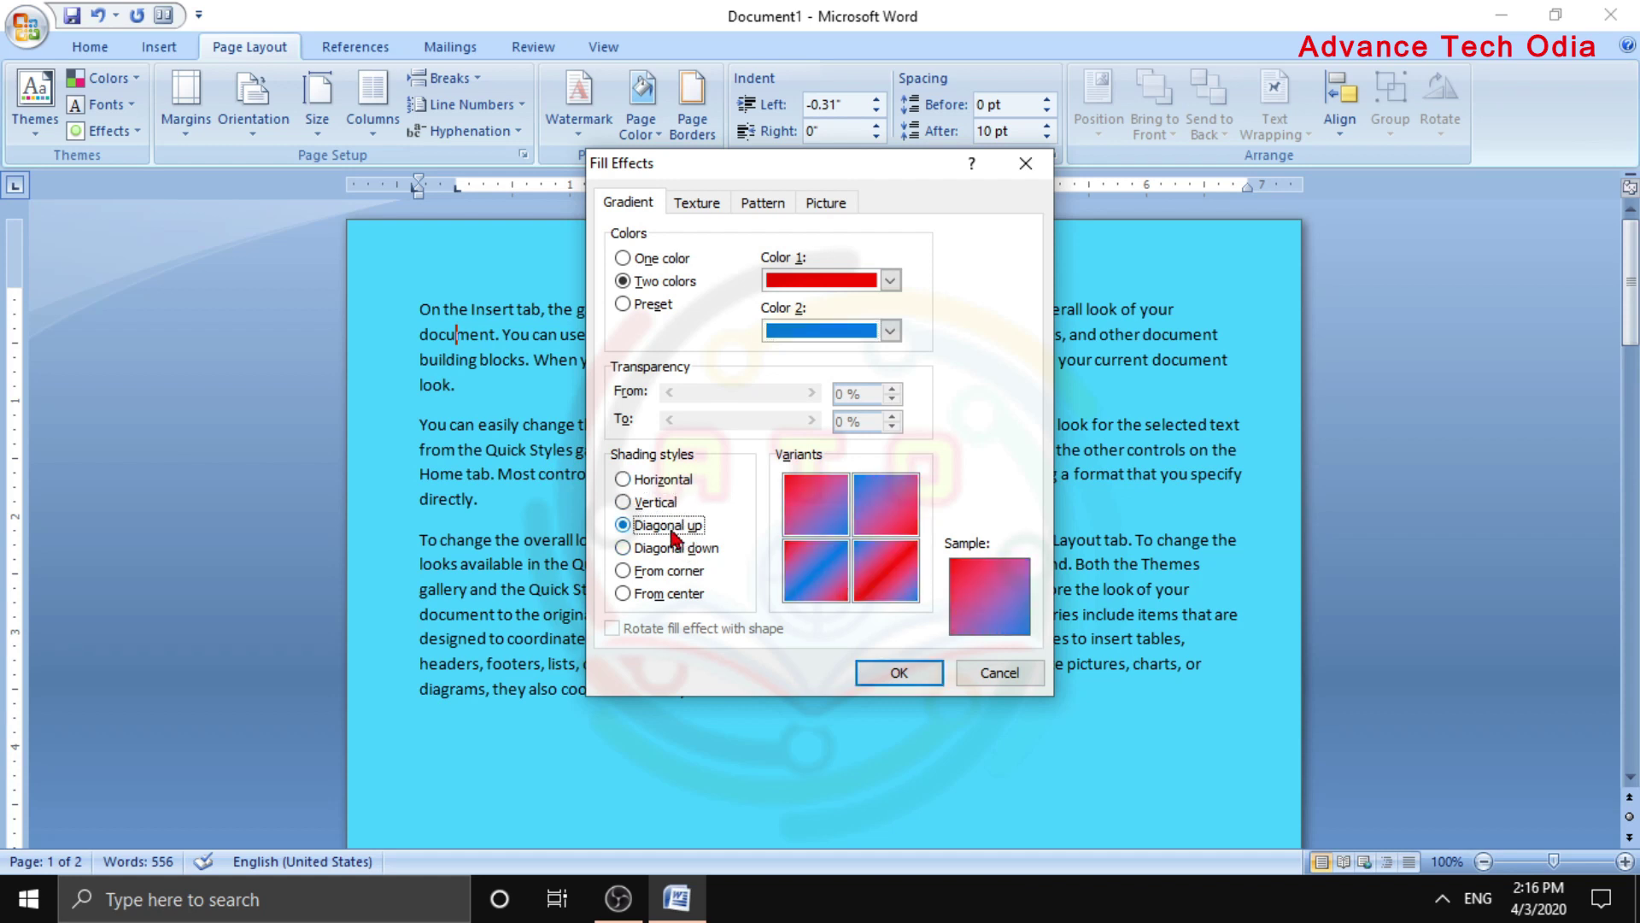
{"action": "left_click", "coordinate": [666, 551]}
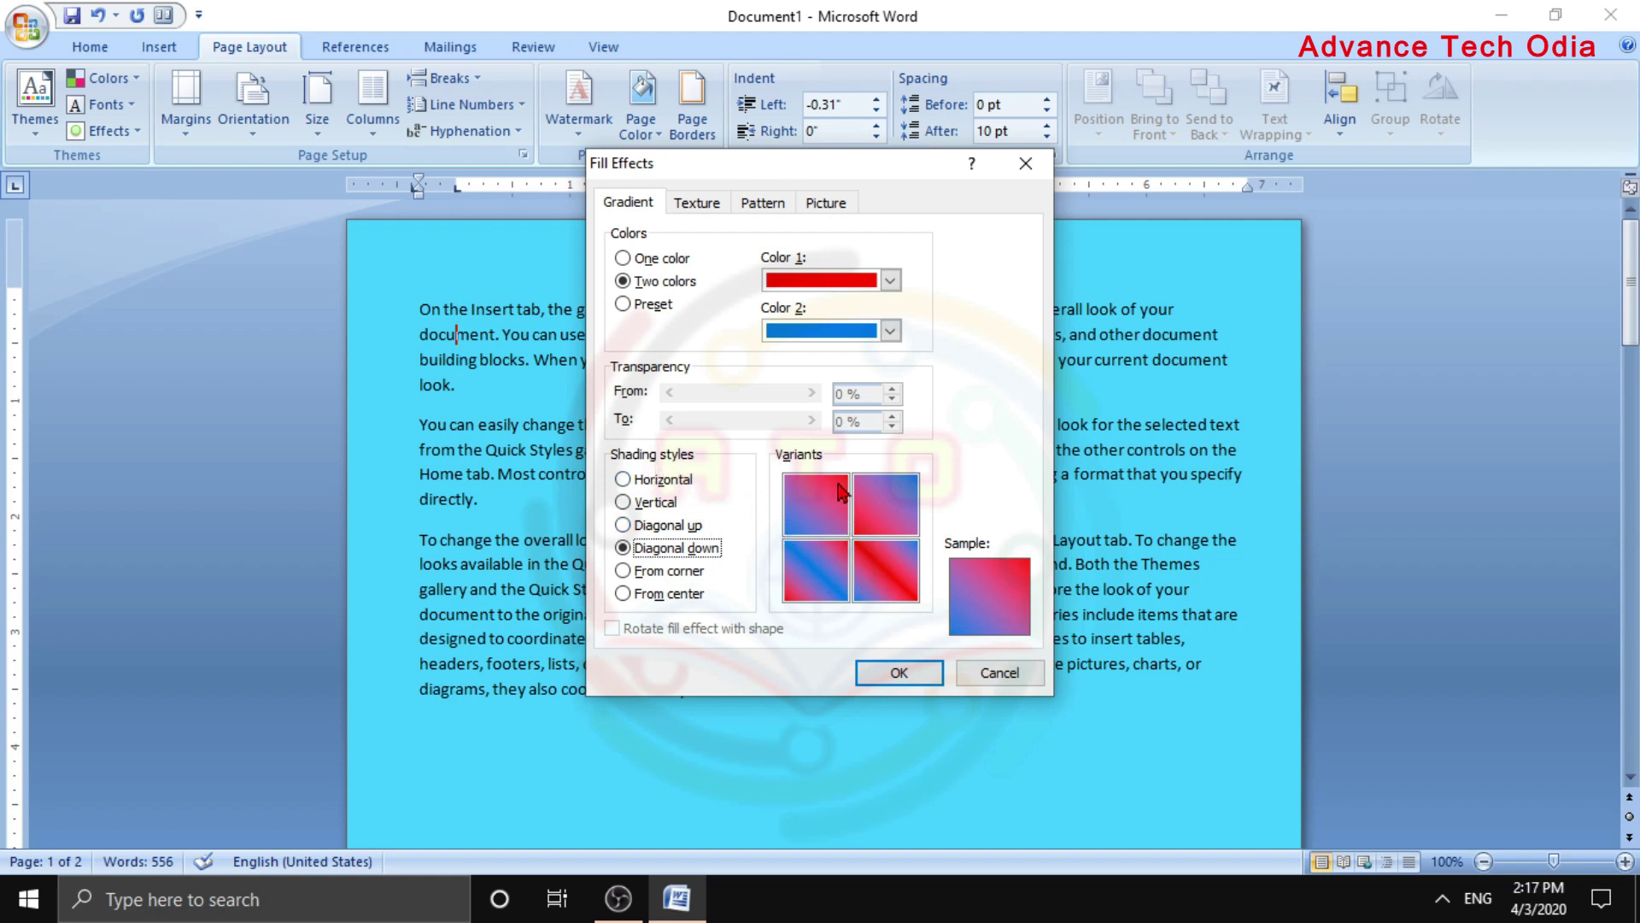
{"action": "left_click", "coordinate": [884, 506]}
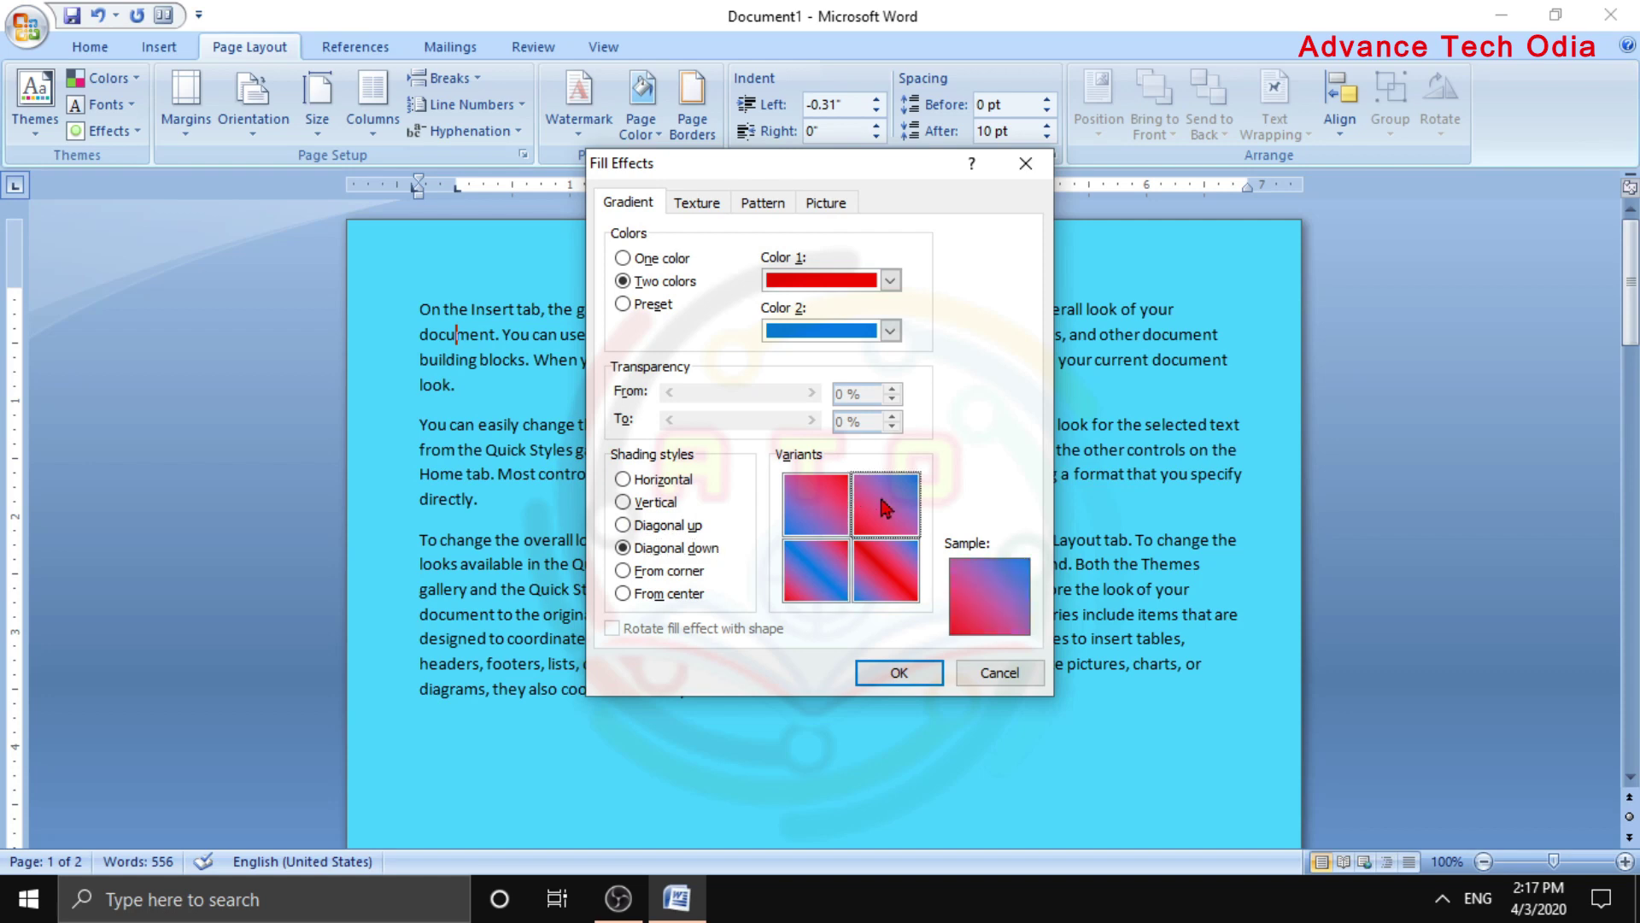
Apply the red-blue diagonal gradient, then reset the page colour to No Color
{"action": "left_click", "coordinate": [927, 673]}
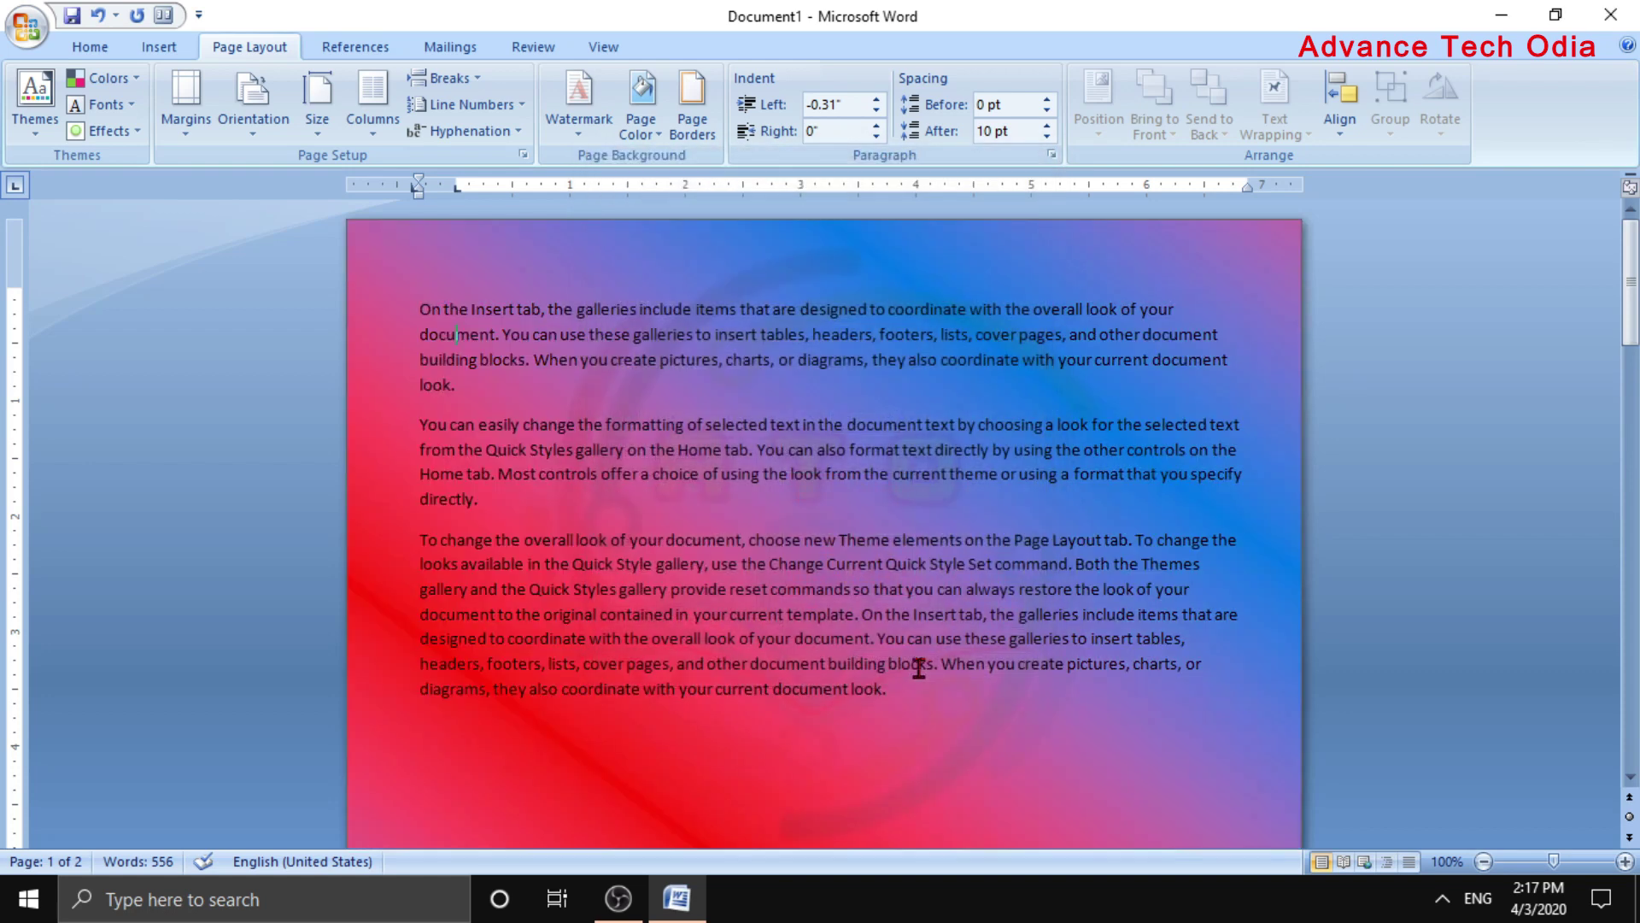
{"action": "scroll", "coordinate": [828, 542], "scroll_direction": "down", "scroll_amount": 3}
{"action": "scroll", "coordinate": [822, 530], "scroll_direction": "down", "scroll_amount": 3}
{"action": "scroll", "coordinate": [822, 529], "scroll_direction": "up", "scroll_amount": 2}
{"action": "scroll", "coordinate": [813, 626], "scroll_direction": "up", "scroll_amount": 3}
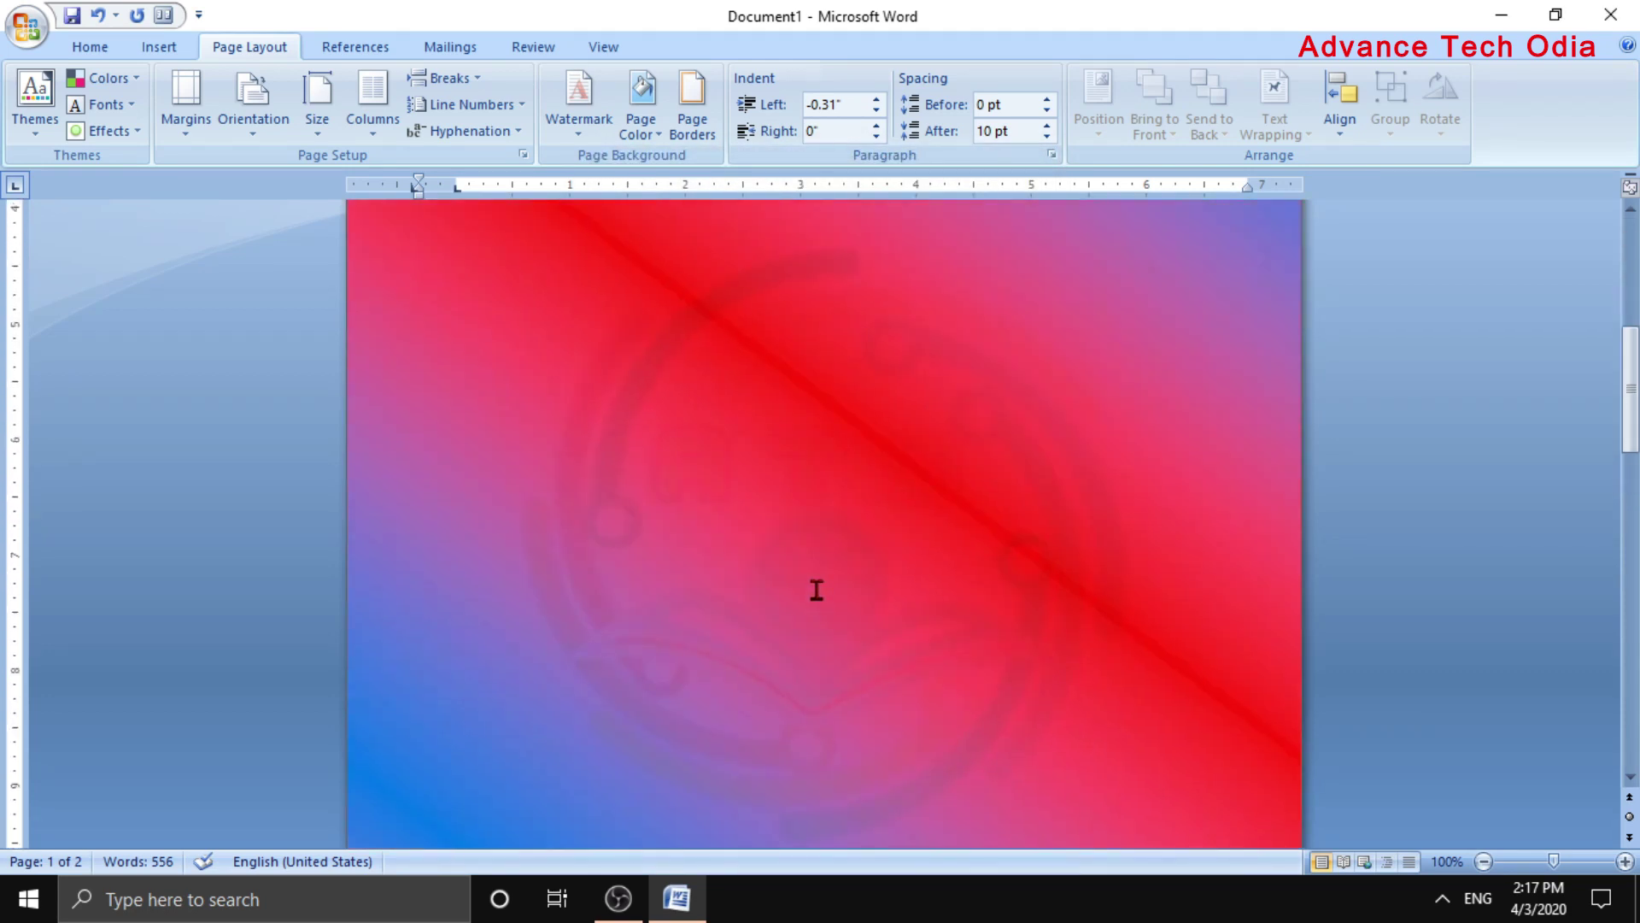
{"action": "scroll", "coordinate": [813, 589], "scroll_direction": "up", "scroll_amount": 2}
{"action": "scroll", "coordinate": [853, 560], "scroll_direction": "up", "scroll_amount": 2}
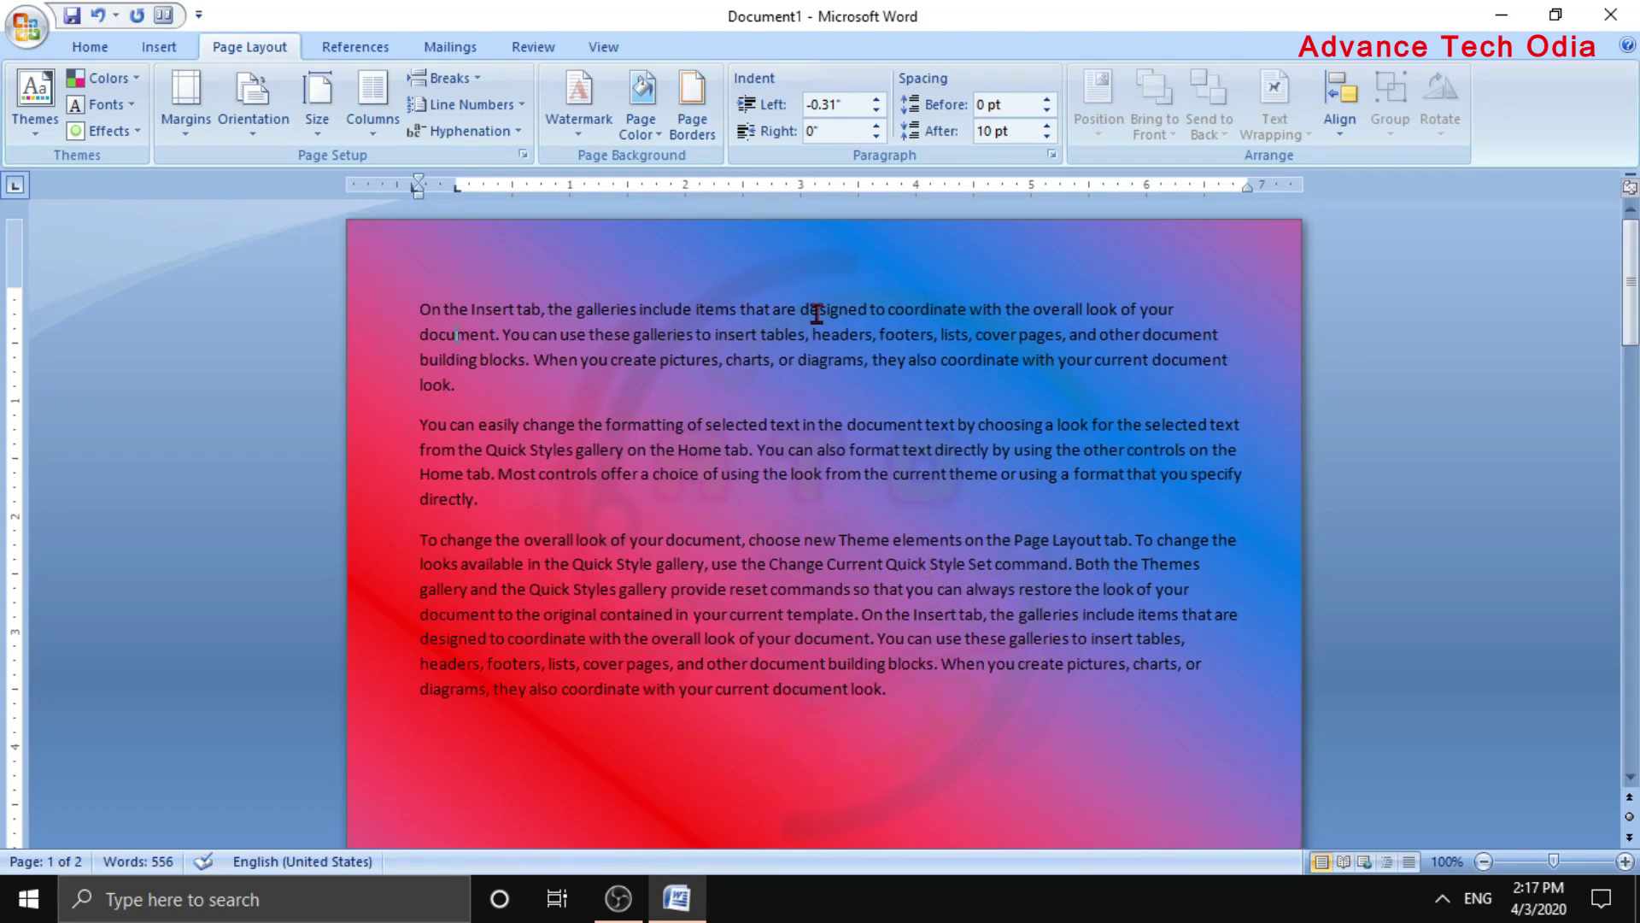
{"action": "left_click", "coordinate": [641, 124]}
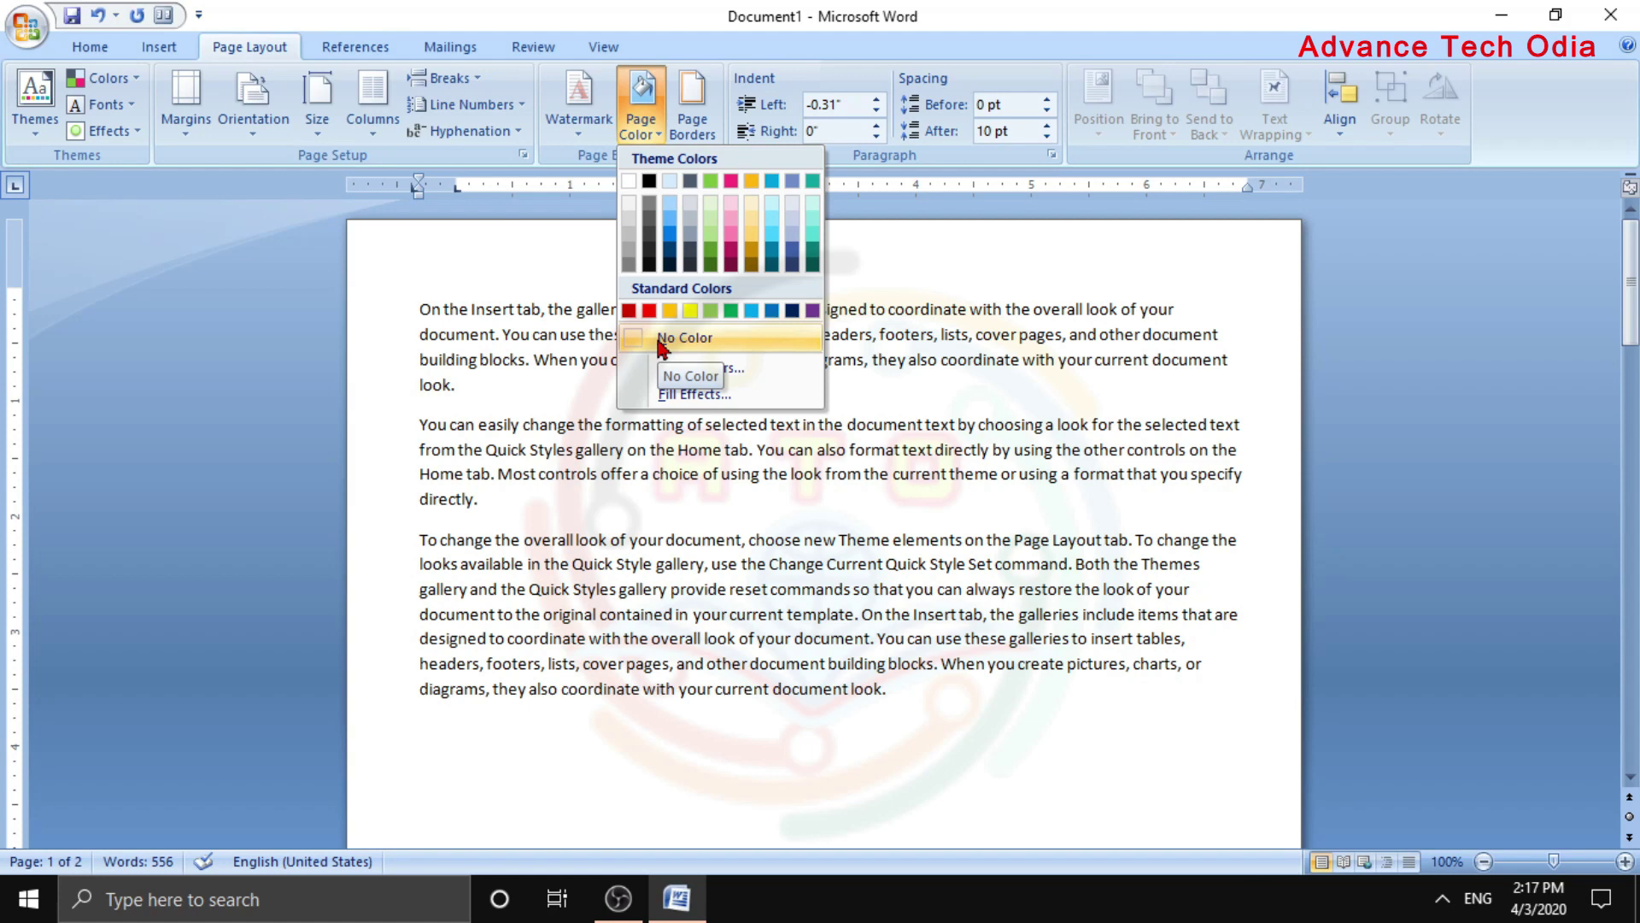
{"action": "left_click", "coordinate": [670, 338]}
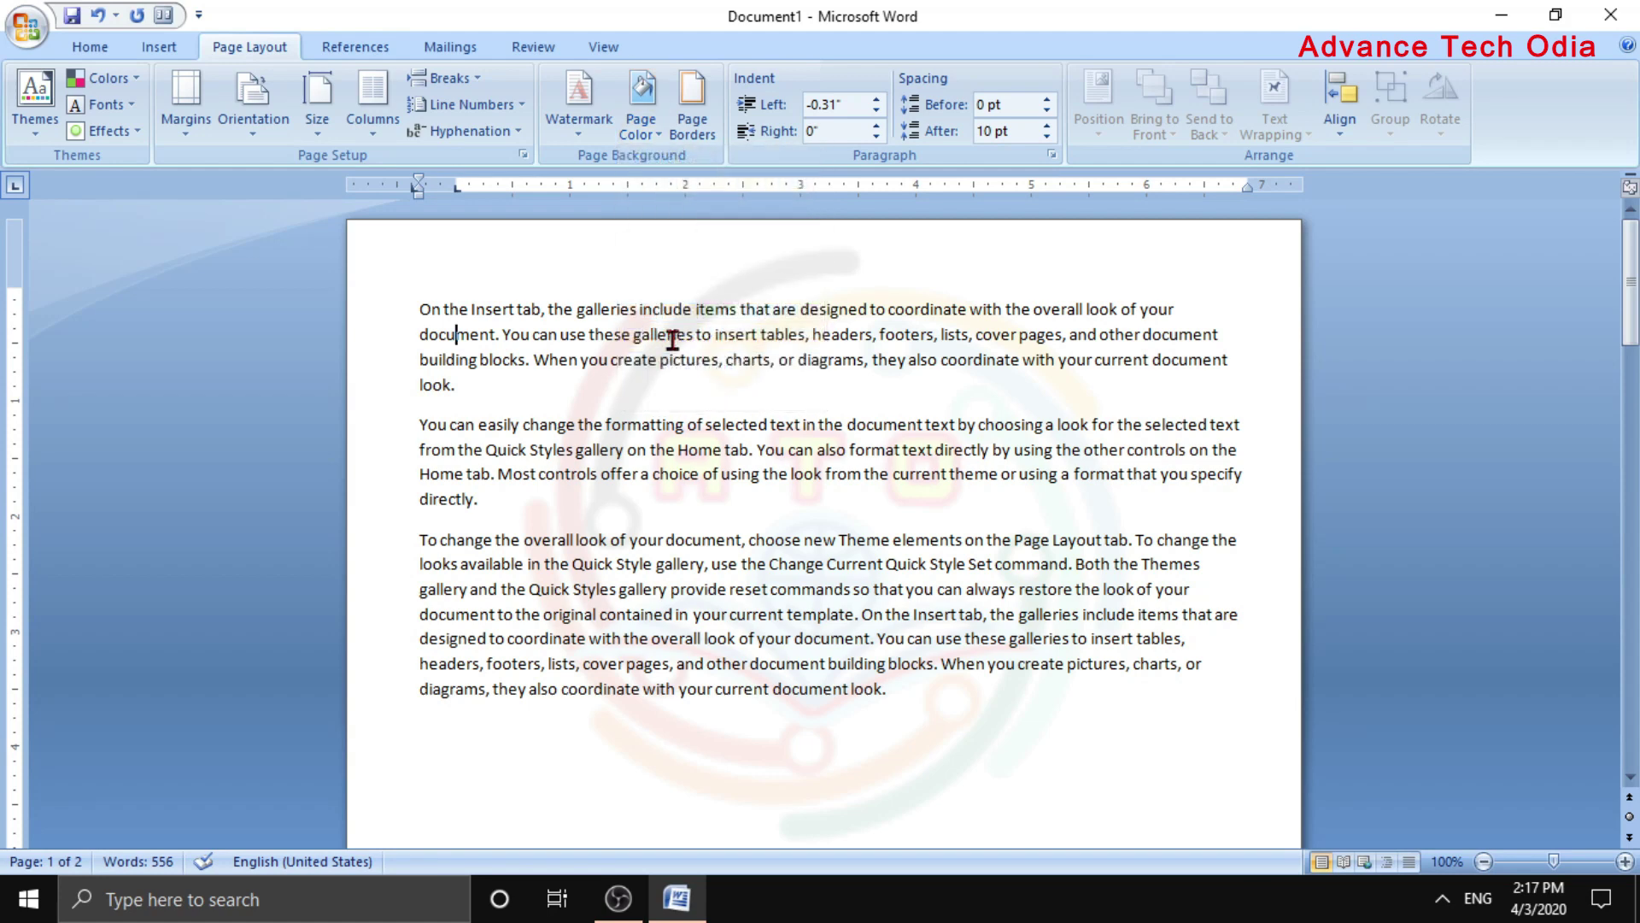
Add a double-line Box page border applied to the whole document
{"action": "left_click", "coordinate": [708, 142]}
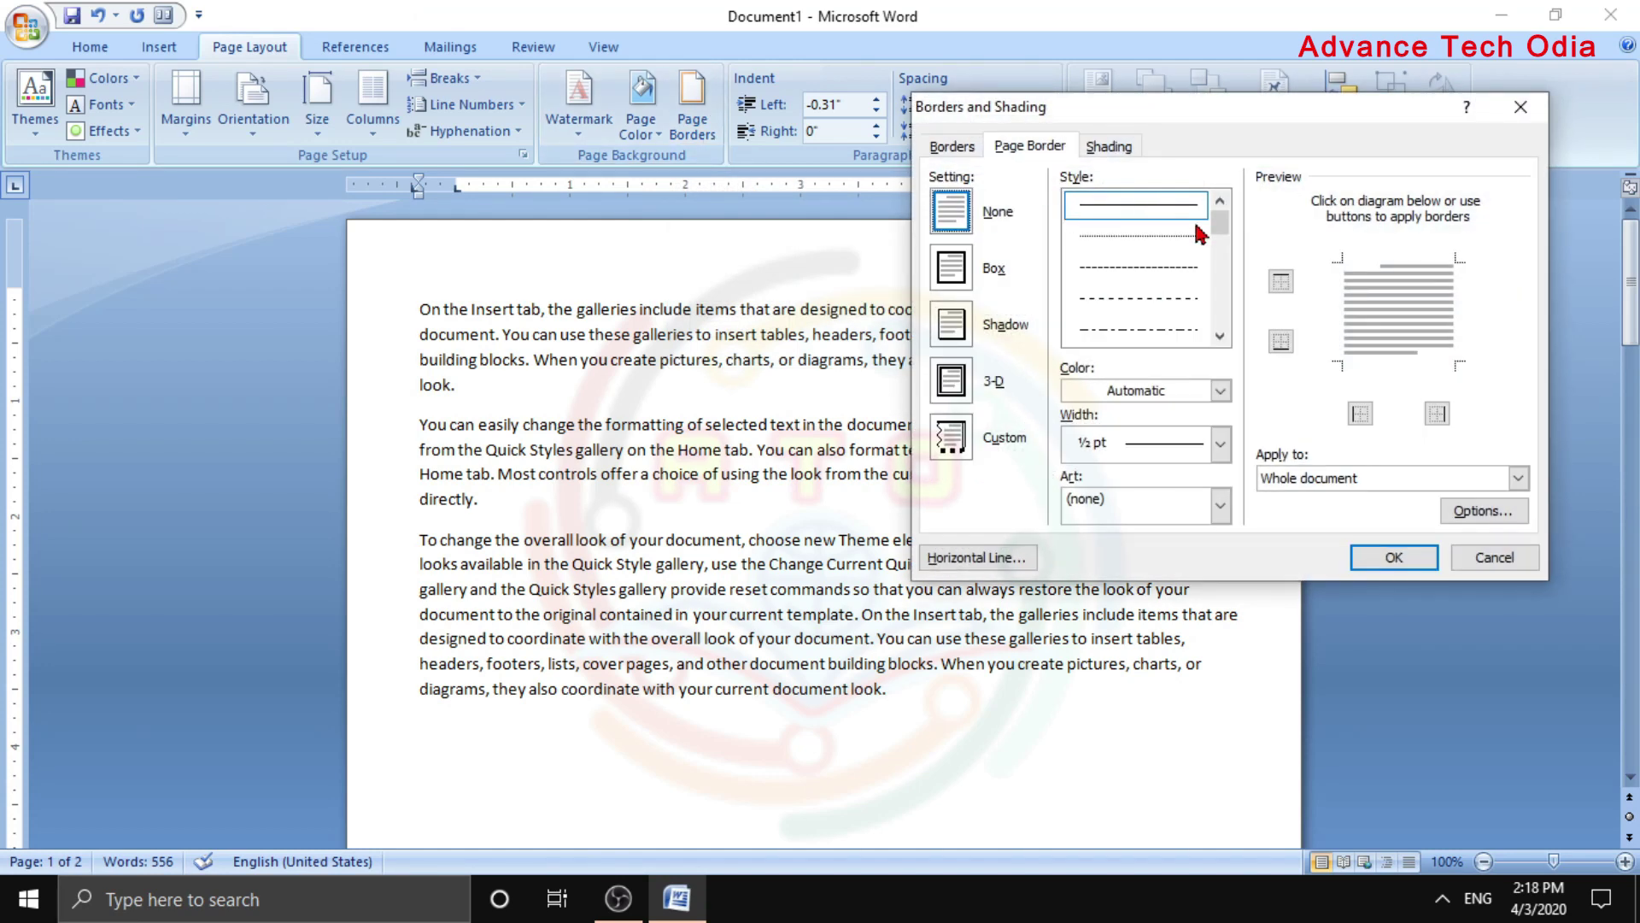
{"action": "left_click_drag", "start_coordinate": [1220, 225], "coordinate": [1221, 257]}
{"action": "left_click", "coordinate": [1167, 246]}
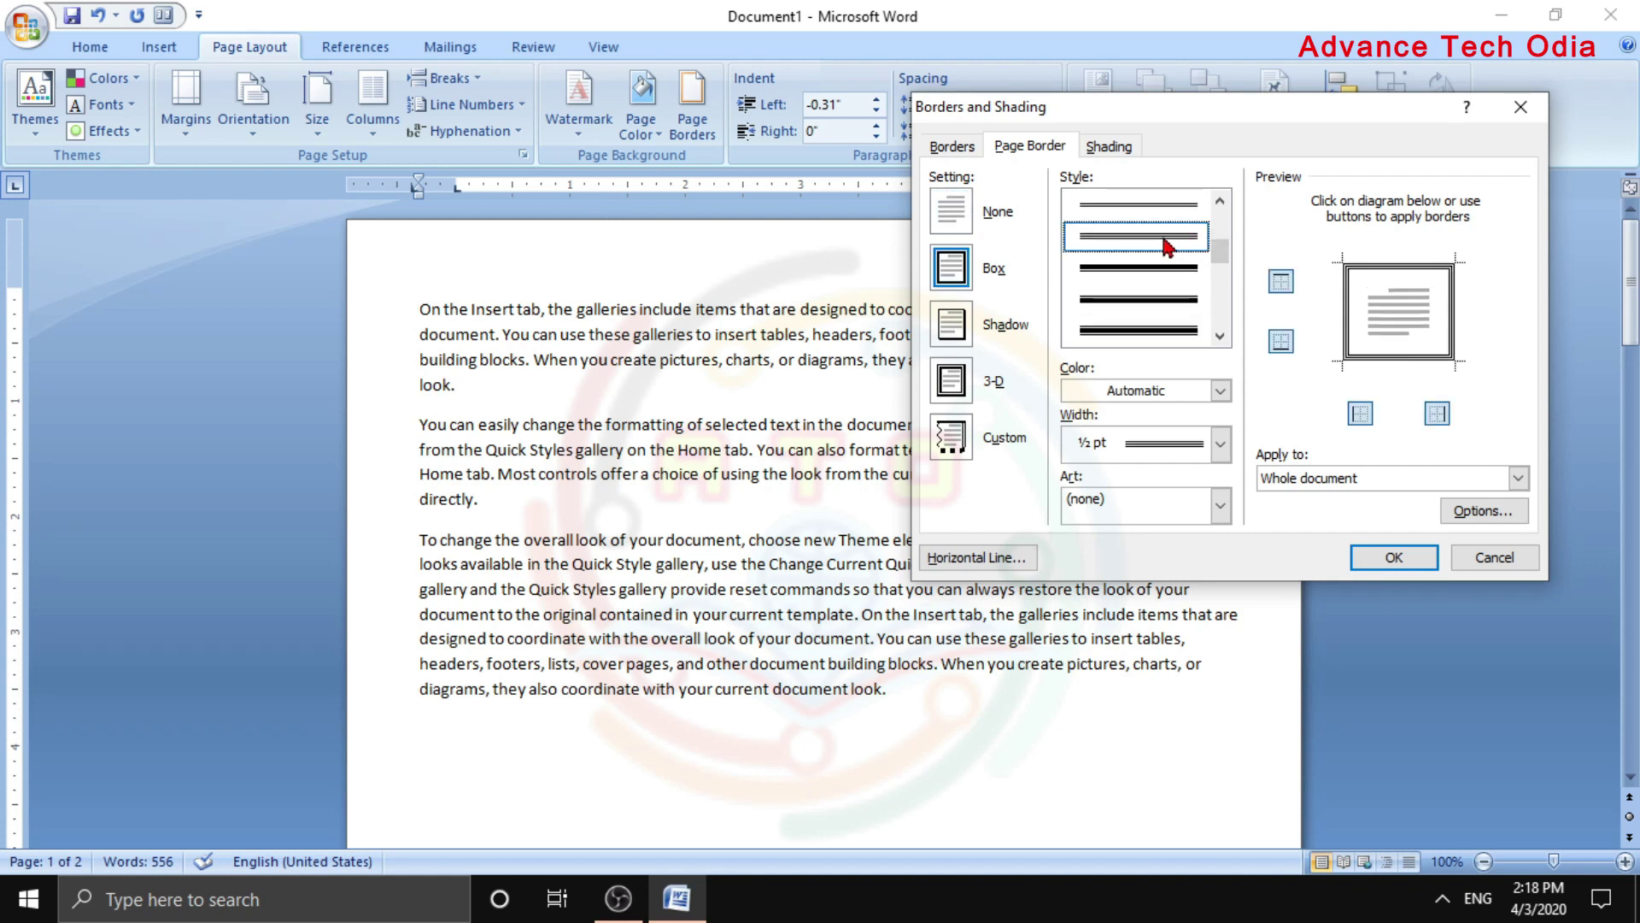
{"action": "left_click", "coordinate": [1325, 481]}
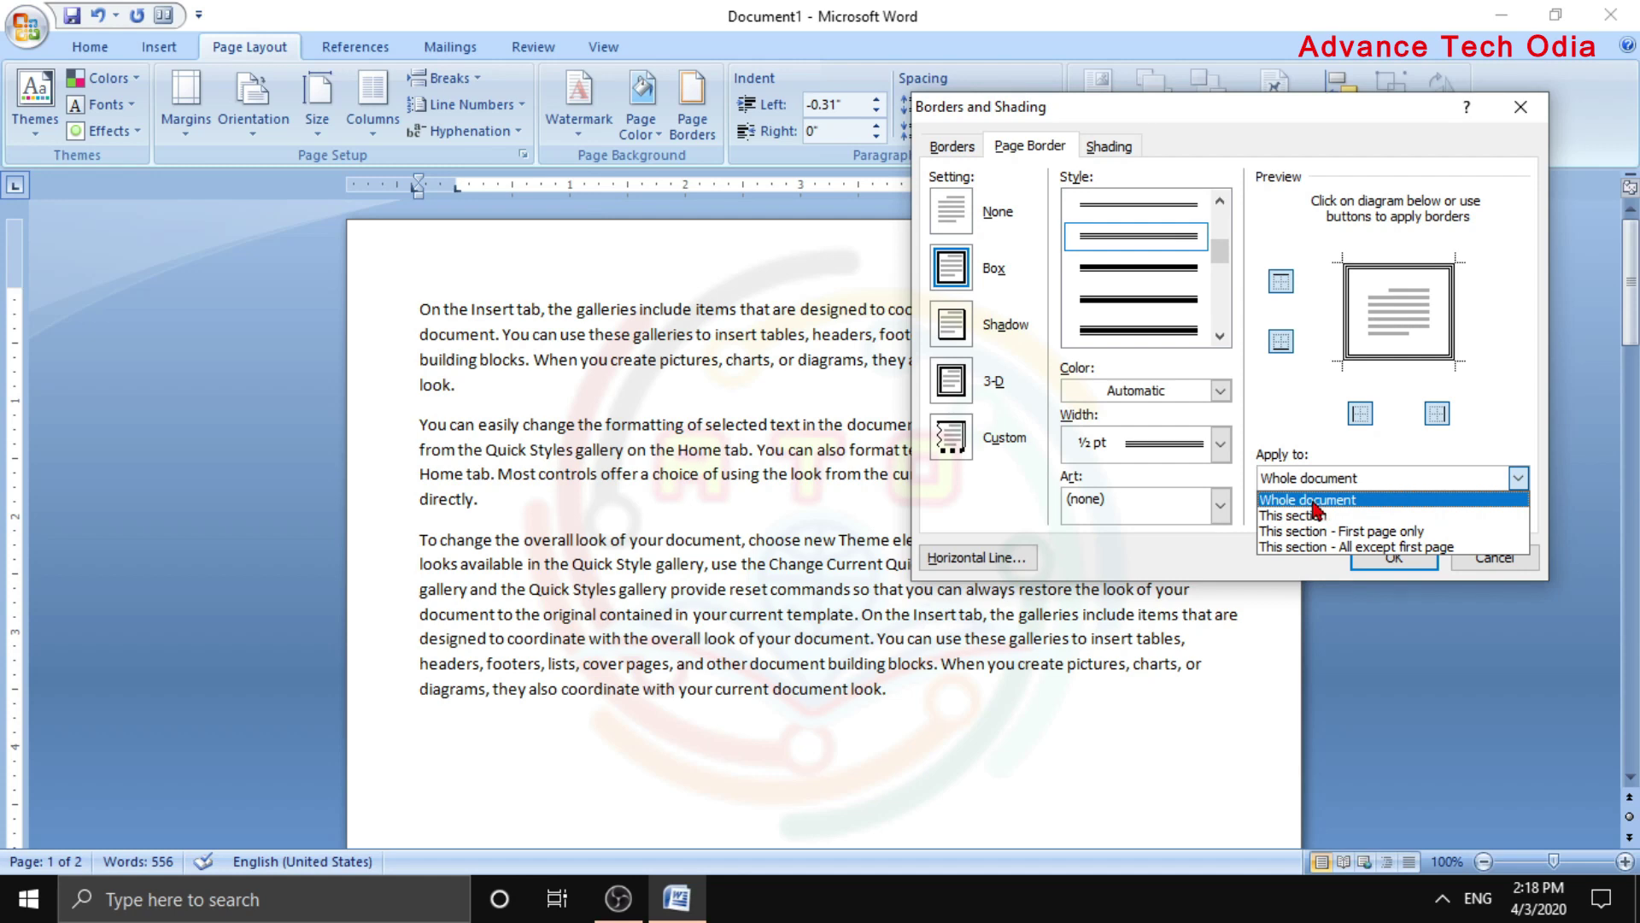
{"action": "left_click", "coordinate": [1311, 503]}
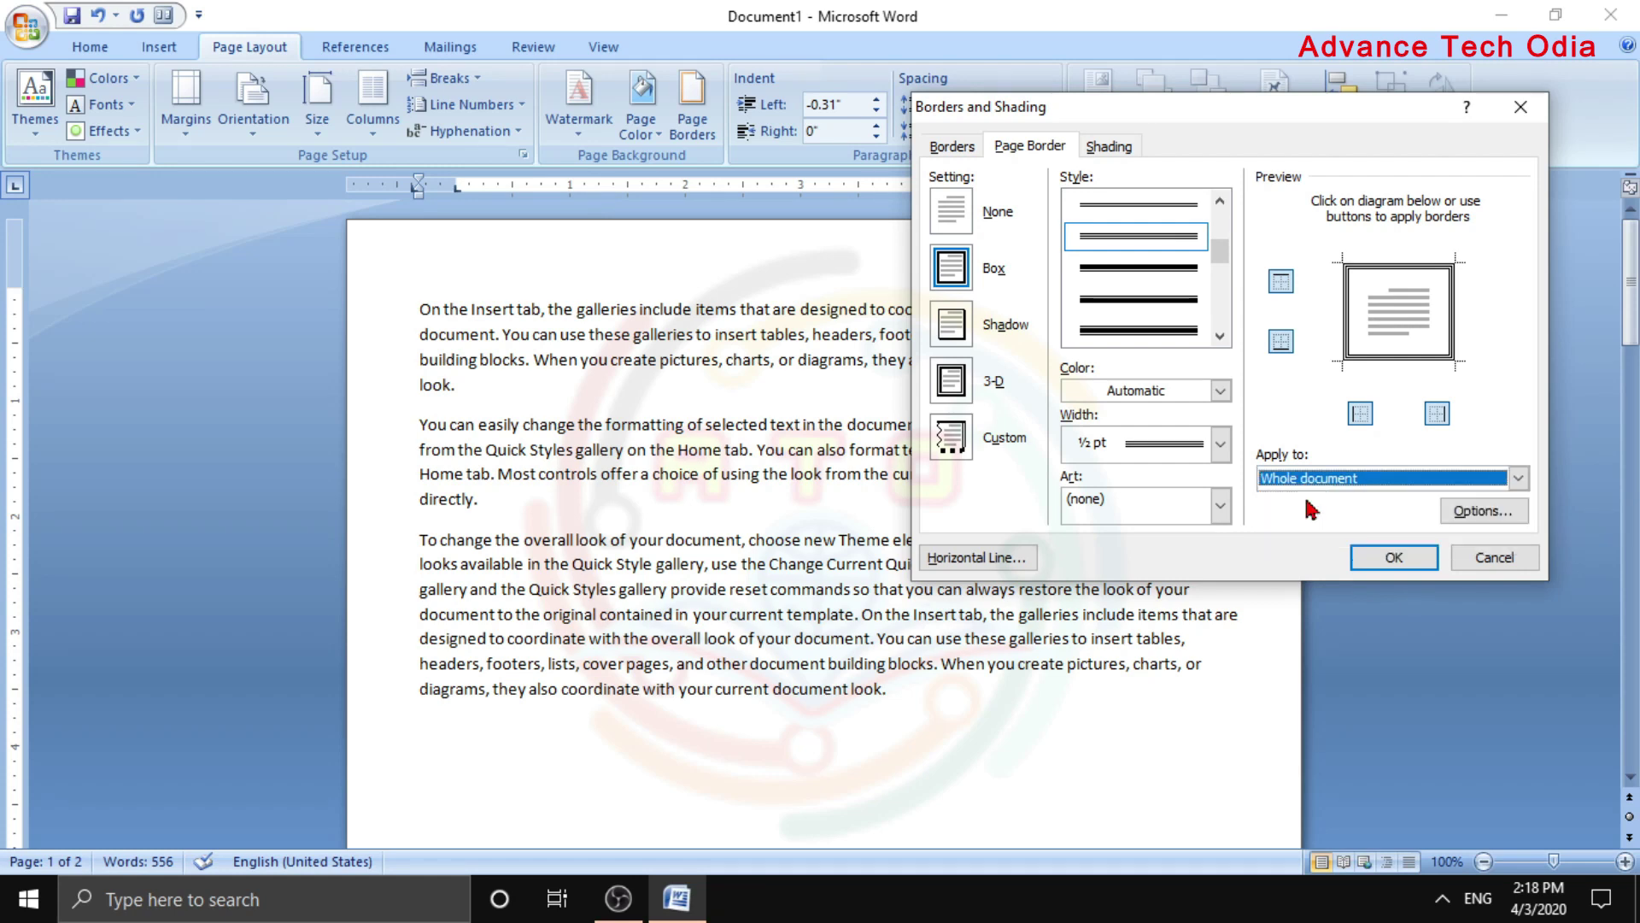
{"action": "left_click", "coordinate": [1404, 562]}
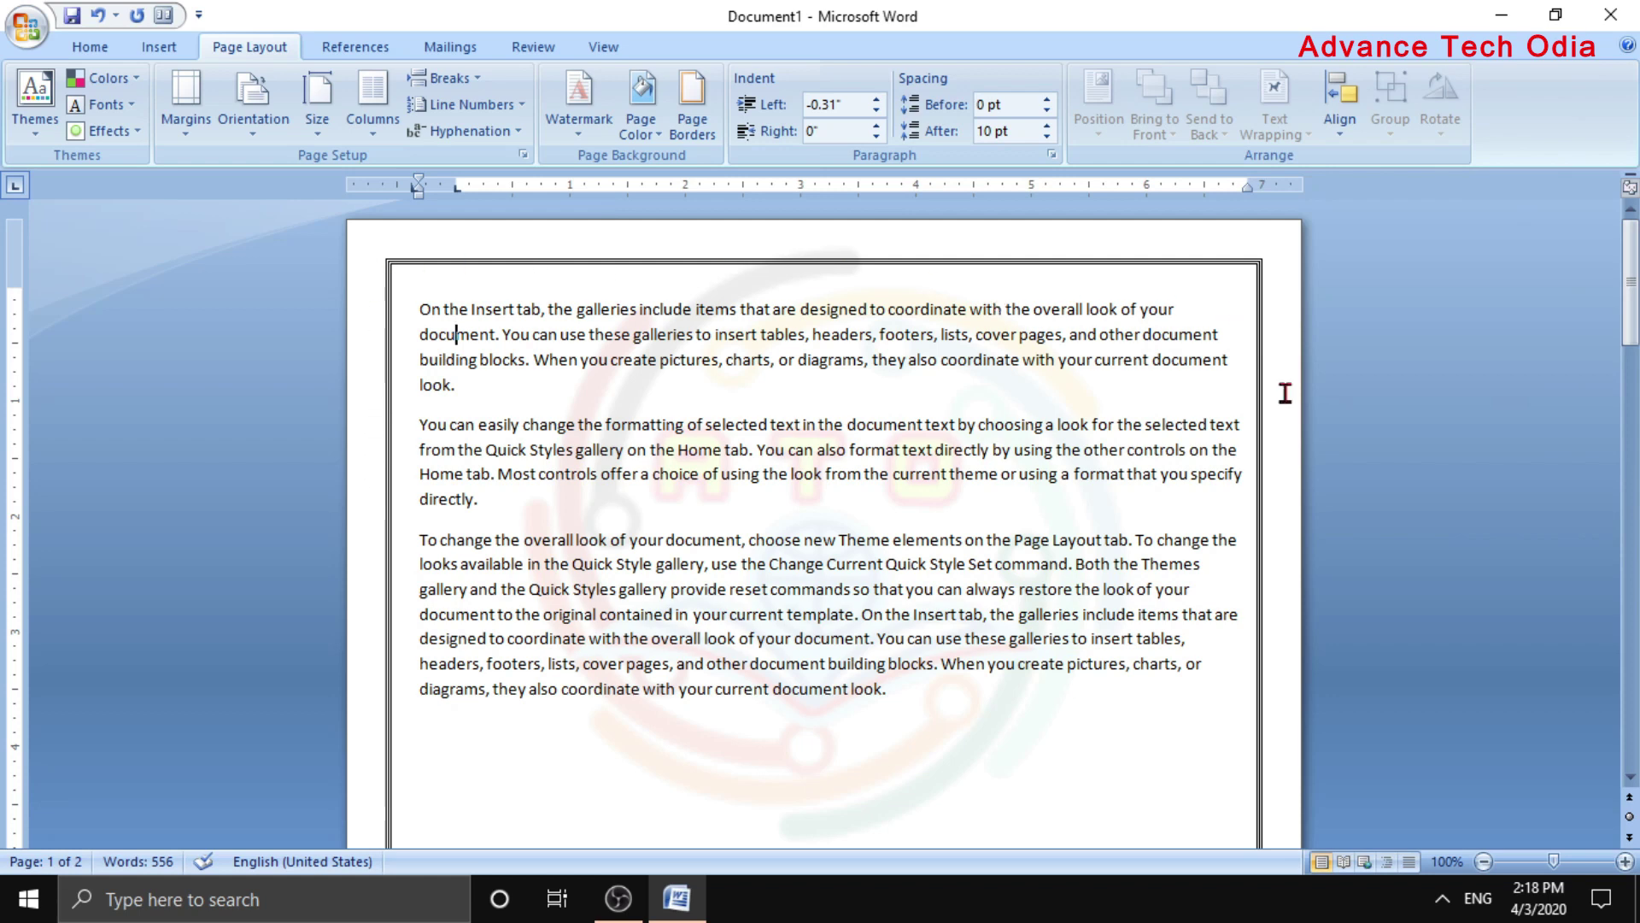
{"action": "scroll", "coordinate": [1232, 811], "scroll_direction": "down", "scroll_amount": 5}
{"action": "scroll", "coordinate": [1234, 768], "scroll_direction": "down", "scroll_amount": 5}
{"action": "scroll", "coordinate": [1239, 726], "scroll_direction": "down", "scroll_amount": 2}
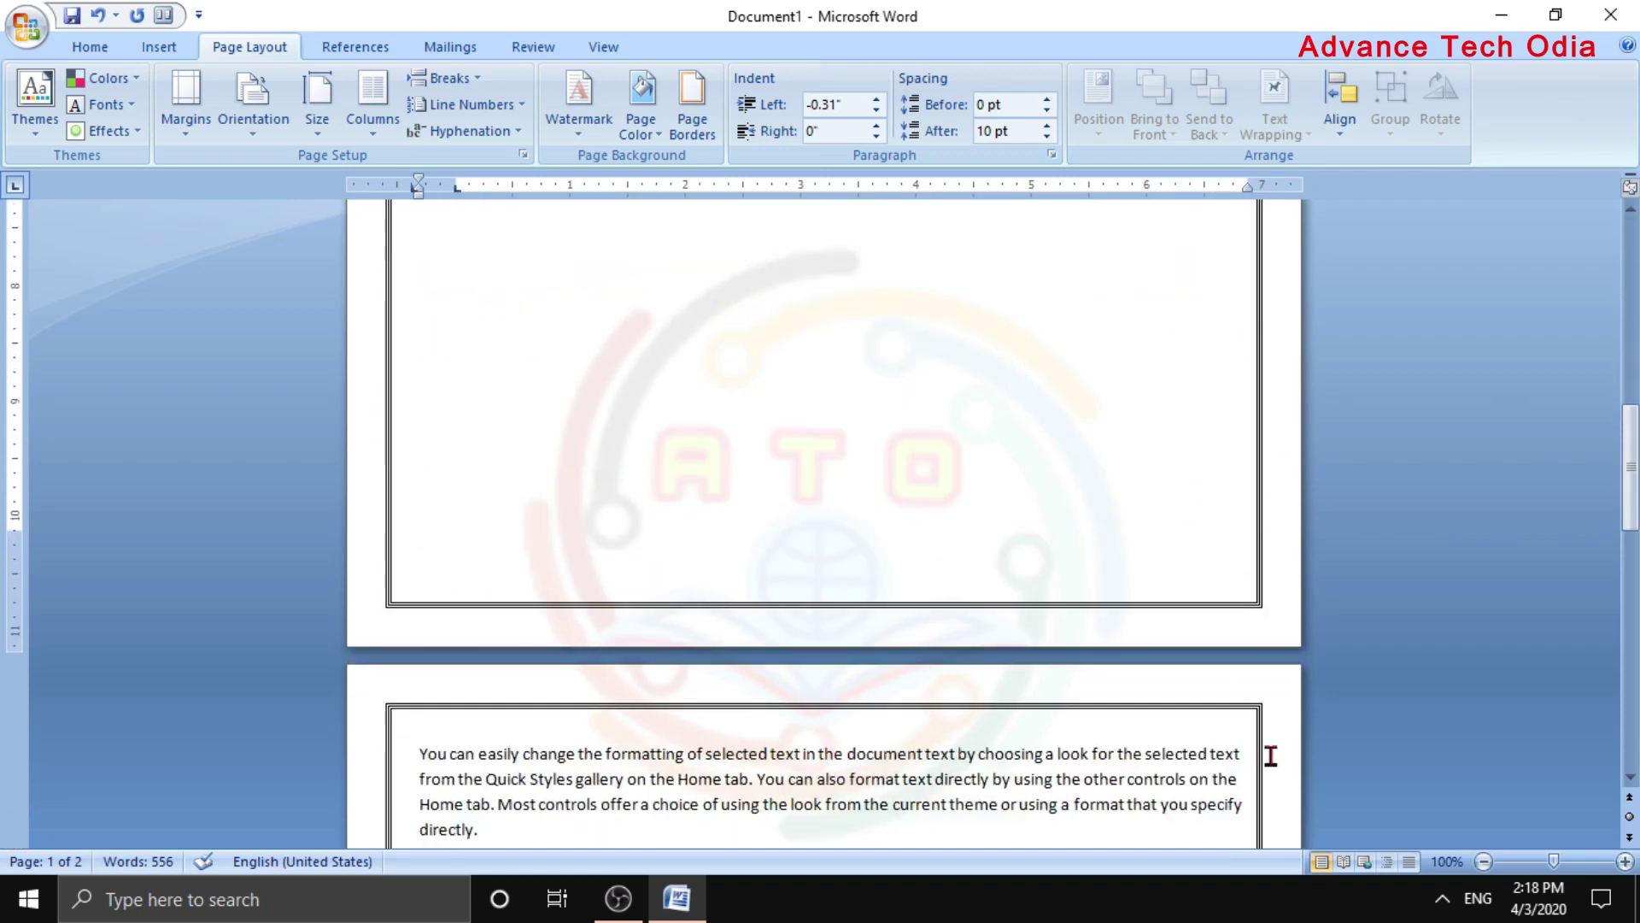
{"action": "scroll", "coordinate": [1241, 671], "scroll_direction": "up", "scroll_amount": 2}
{"action": "scroll", "coordinate": [1230, 624], "scroll_direction": "up", "scroll_amount": 3}
{"action": "scroll", "coordinate": [1230, 555], "scroll_direction": "up", "scroll_amount": 5}
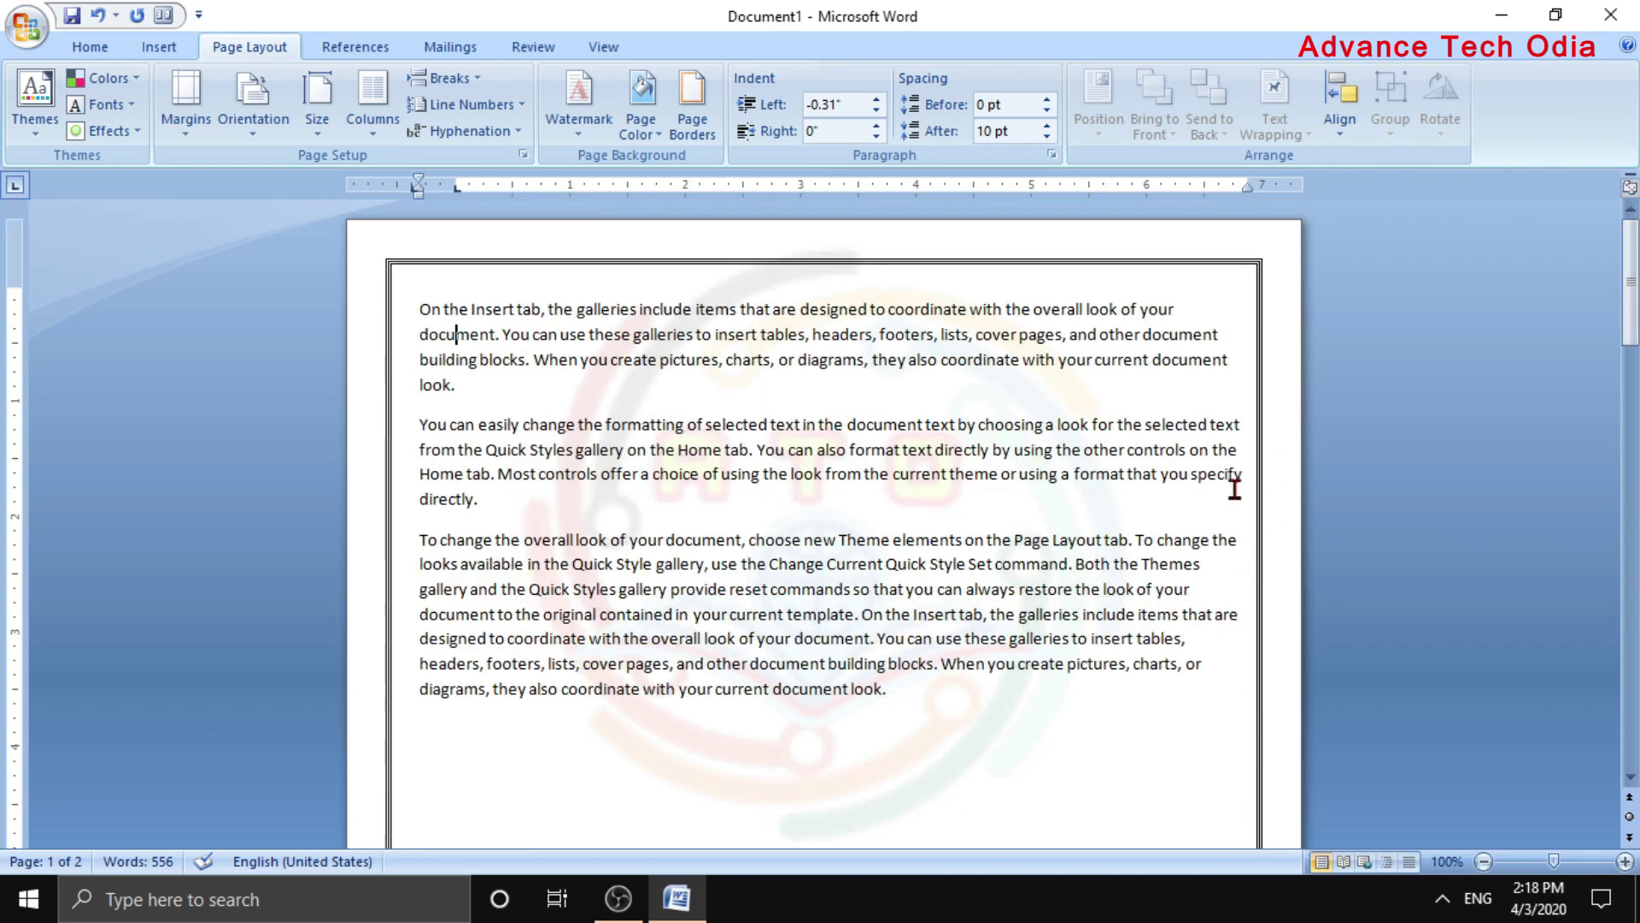
Replace the double-line border with a green tree art border, after trying apples
{"action": "left_click", "coordinate": [704, 107]}
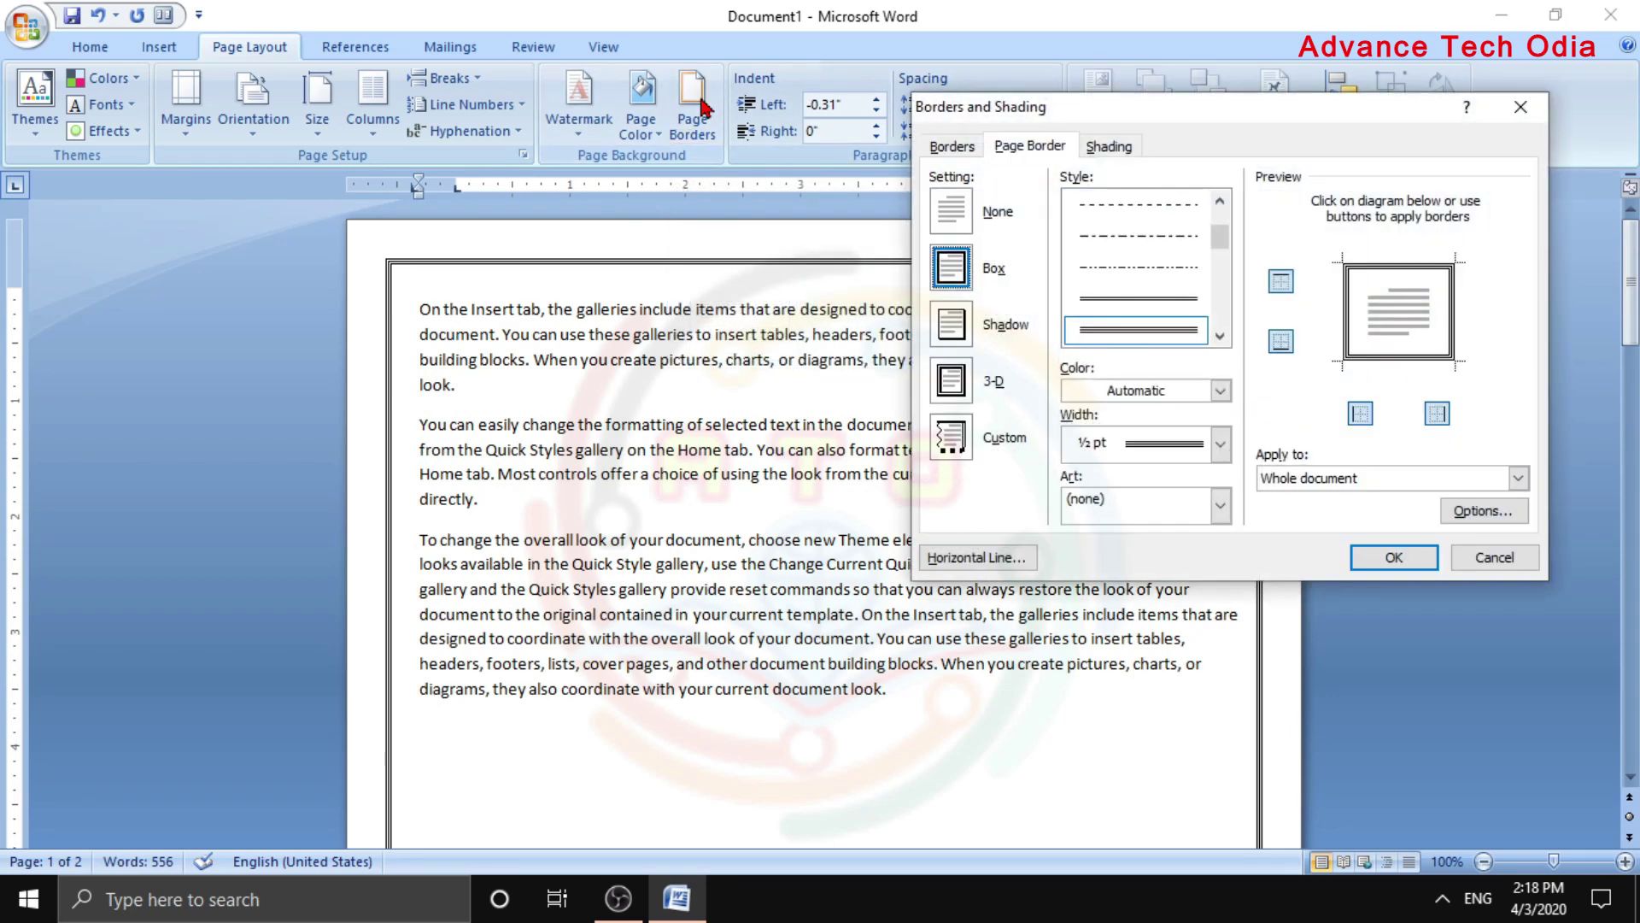
{"action": "left_click", "coordinate": [966, 213]}
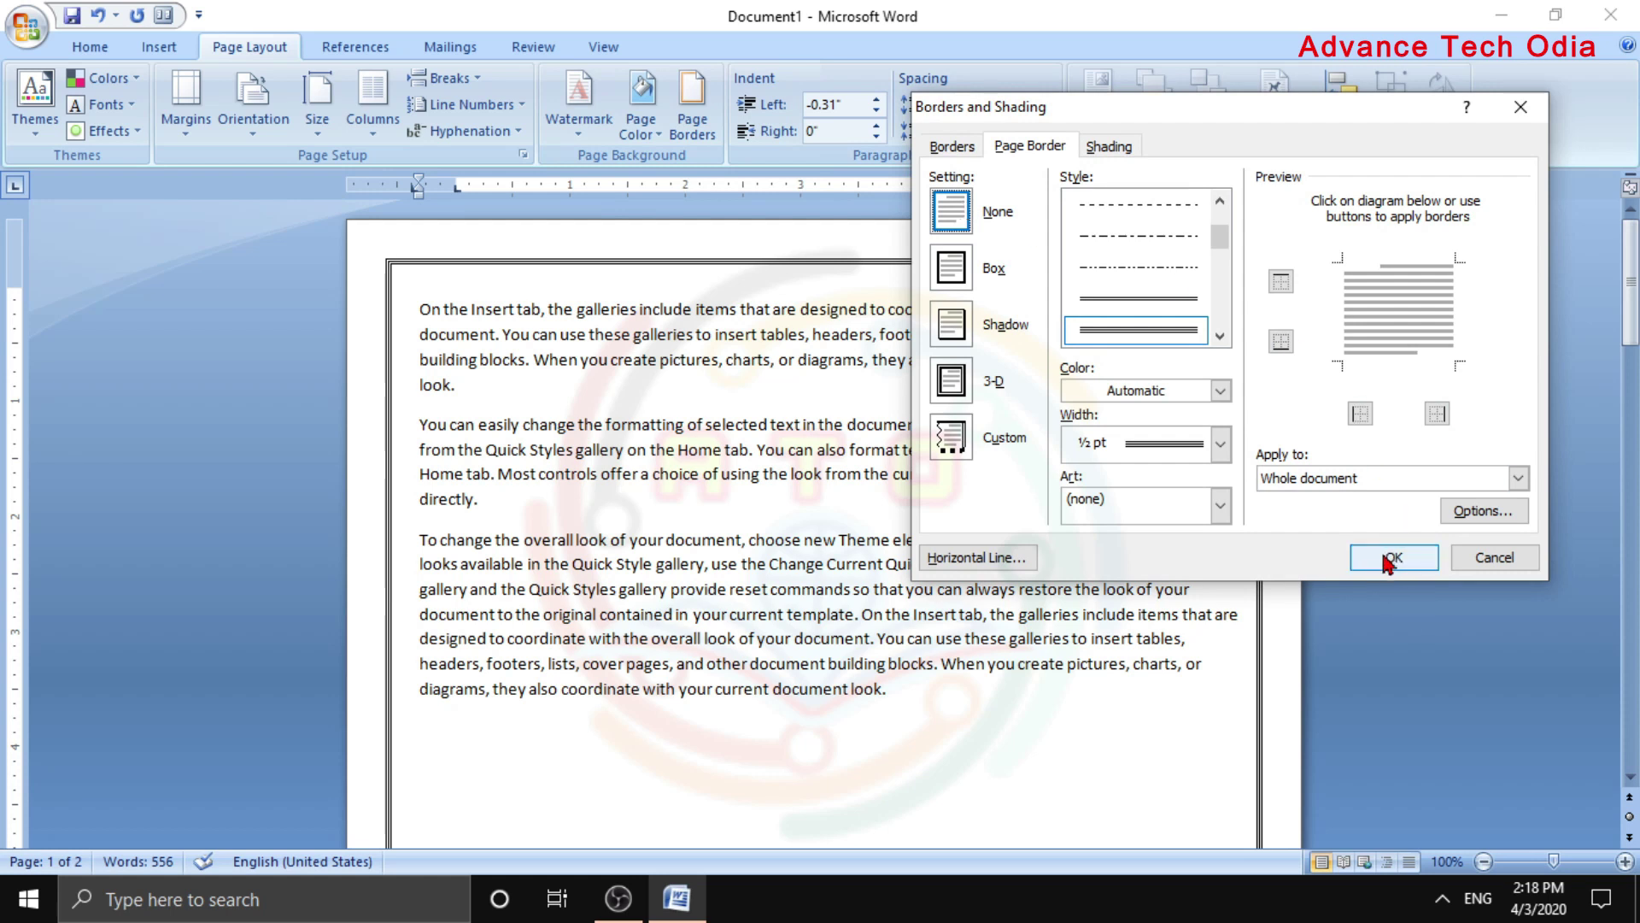
{"action": "left_click", "coordinate": [1217, 506]}
{"action": "left_click", "coordinate": [1191, 568]}
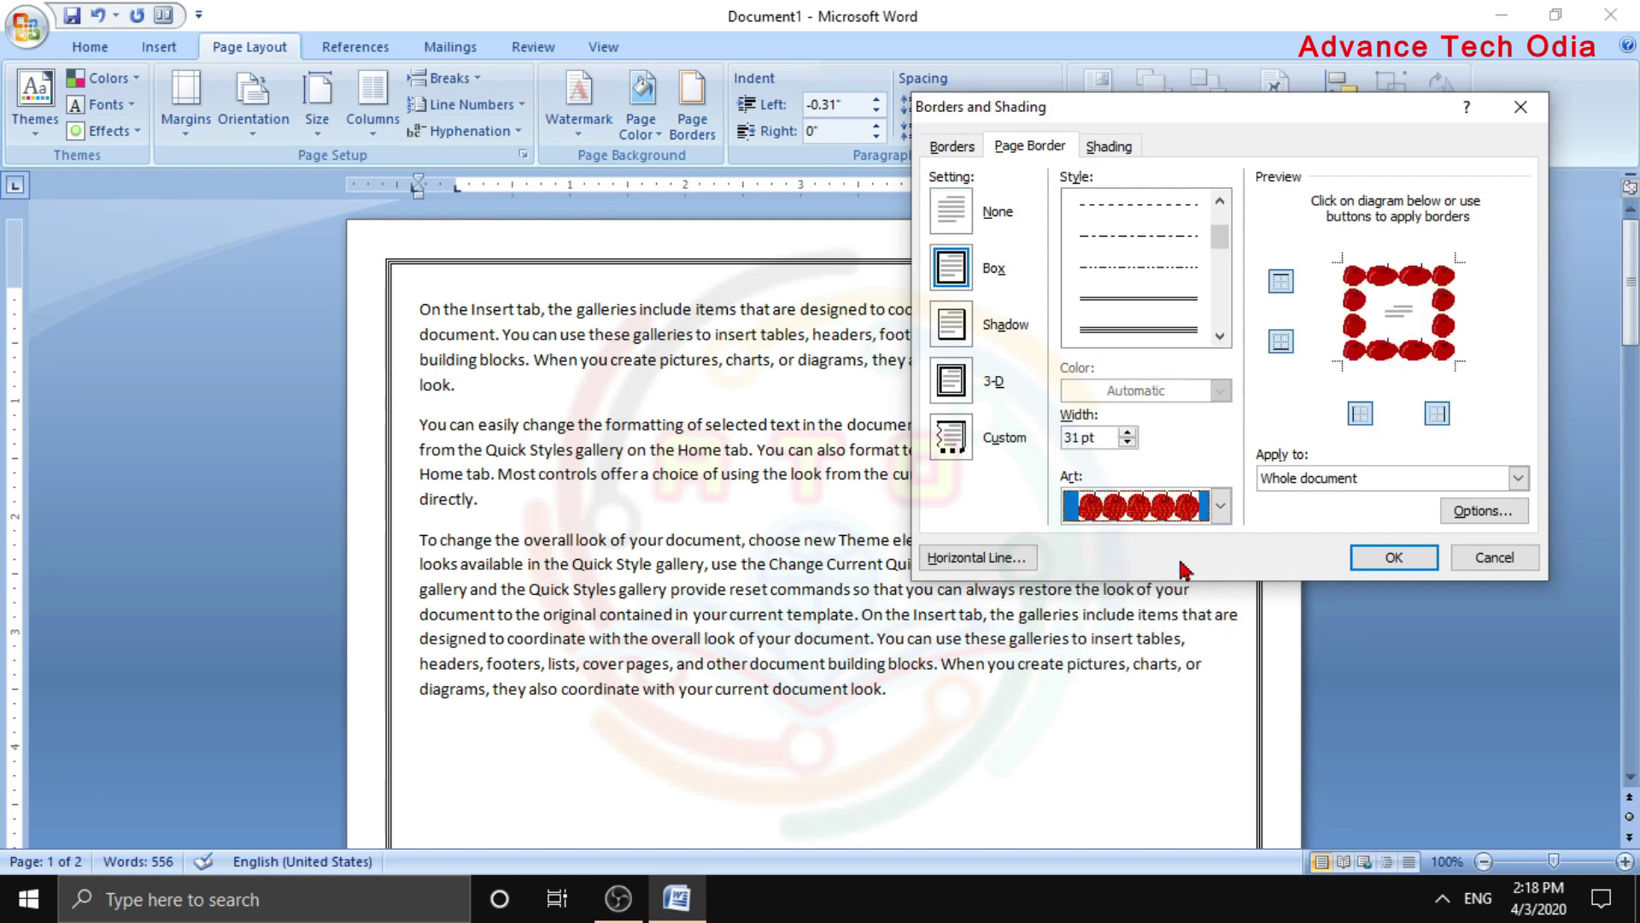
{"action": "left_click", "coordinate": [1217, 508]}
{"action": "scroll", "coordinate": [1170, 615], "scroll_direction": "down", "scroll_amount": 1}
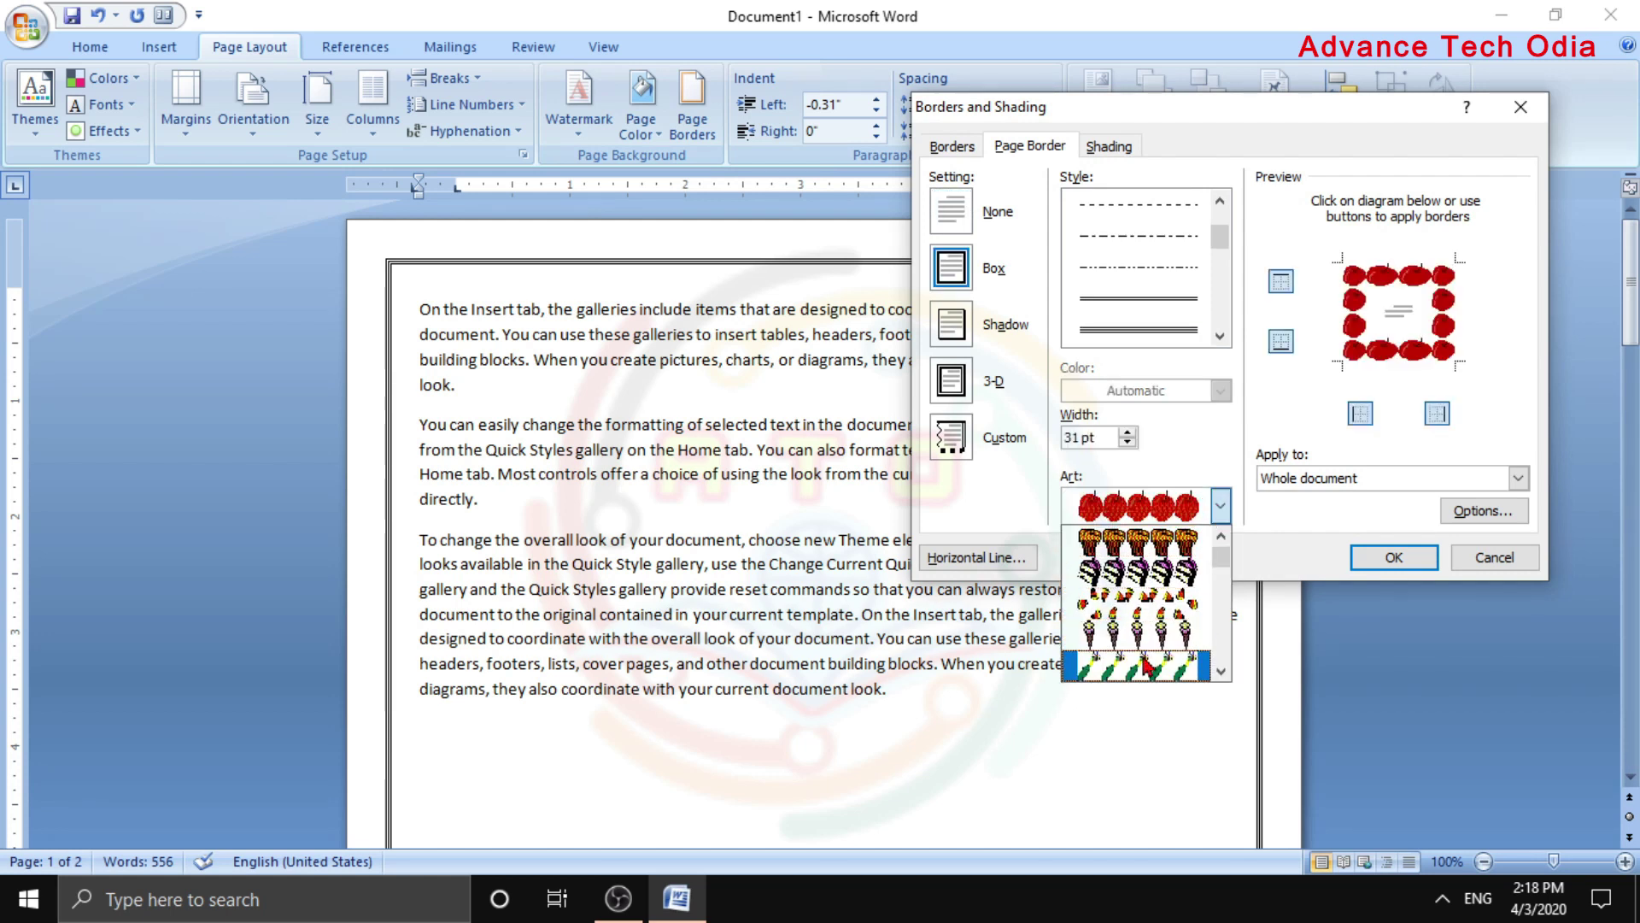
{"action": "scroll", "coordinate": [1174, 616], "scroll_direction": "down", "scroll_amount": 1}
{"action": "scroll", "coordinate": [1158, 608], "scroll_direction": "down", "scroll_amount": 1}
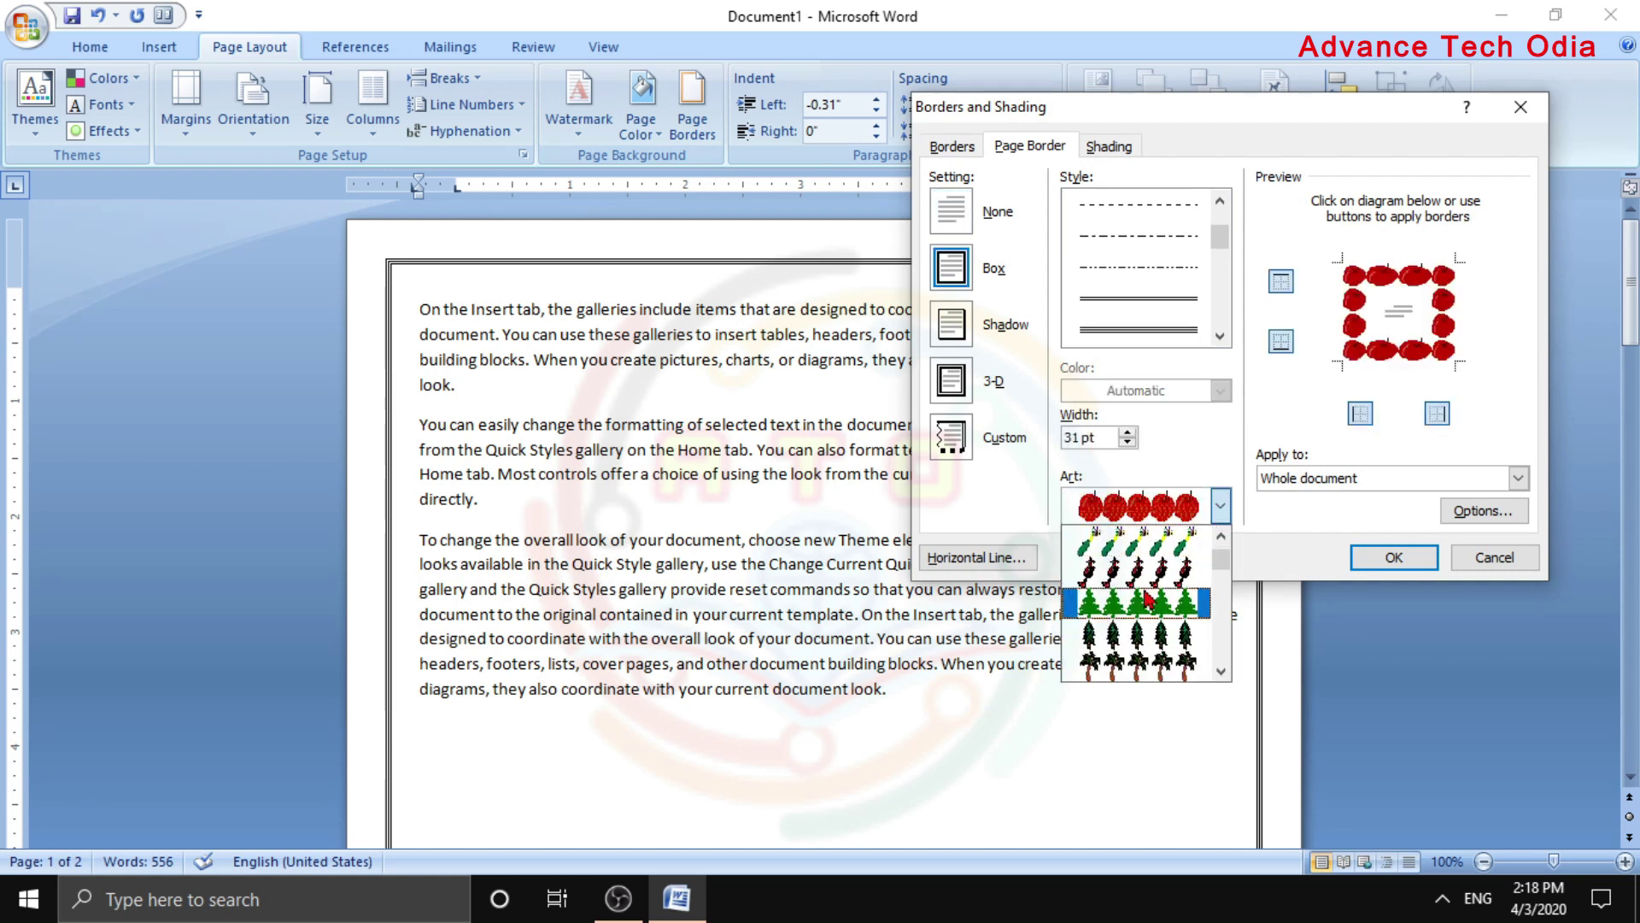
{"action": "left_click", "coordinate": [1147, 606]}
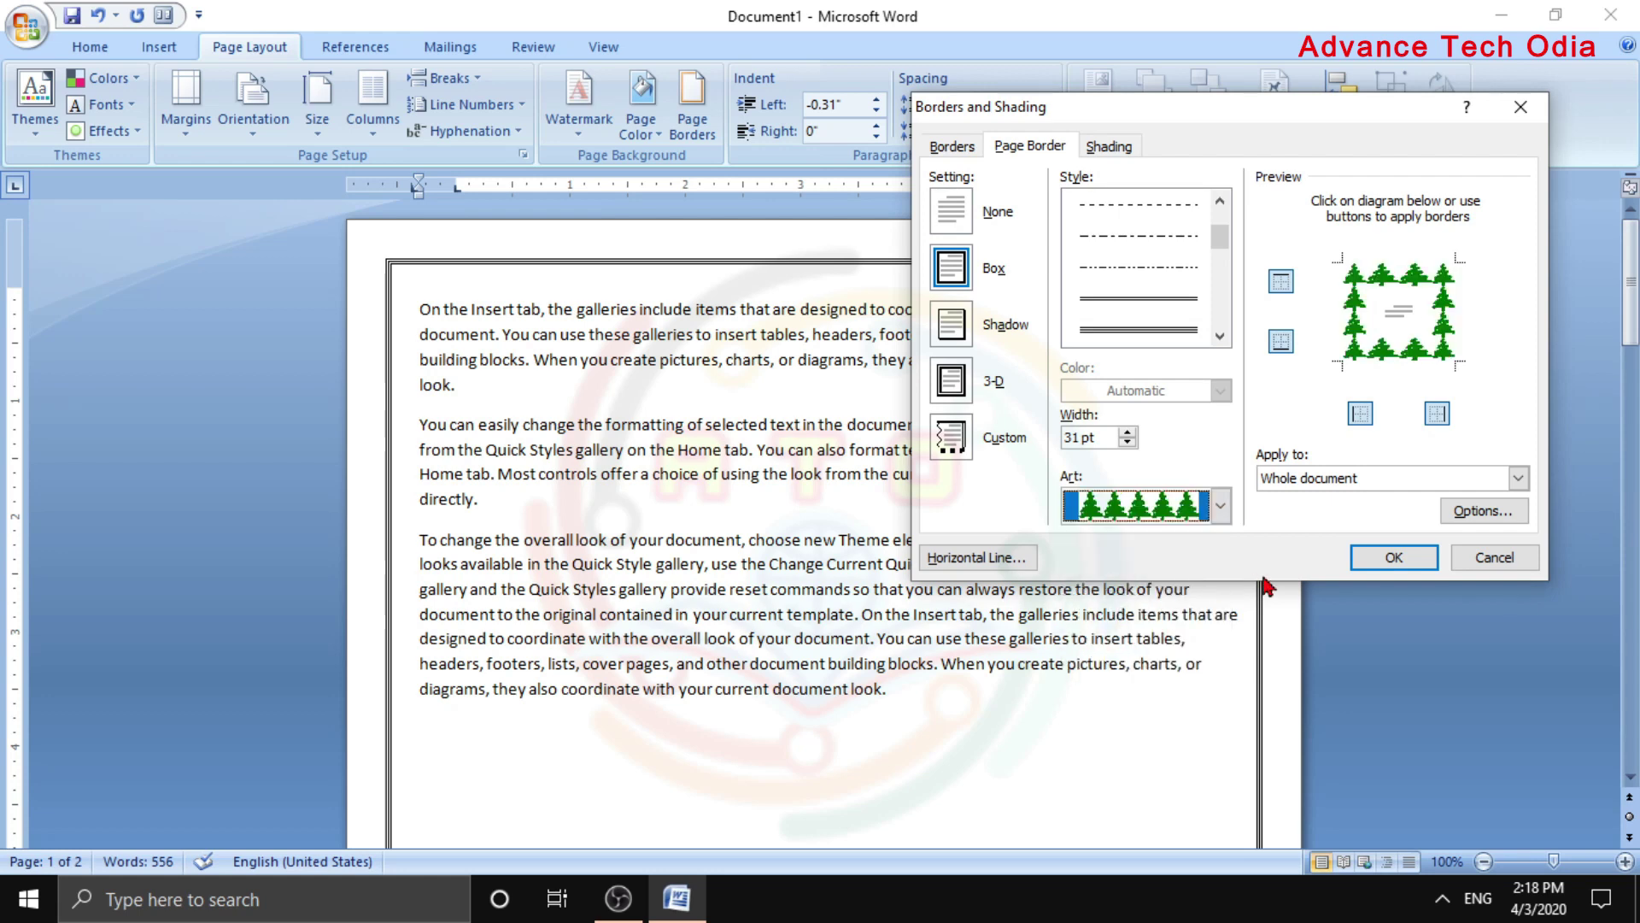
{"action": "left_click", "coordinate": [1392, 557]}
Set the page border back to None
{"action": "scroll", "coordinate": [1036, 452], "scroll_direction": "down", "scroll_amount": 3}
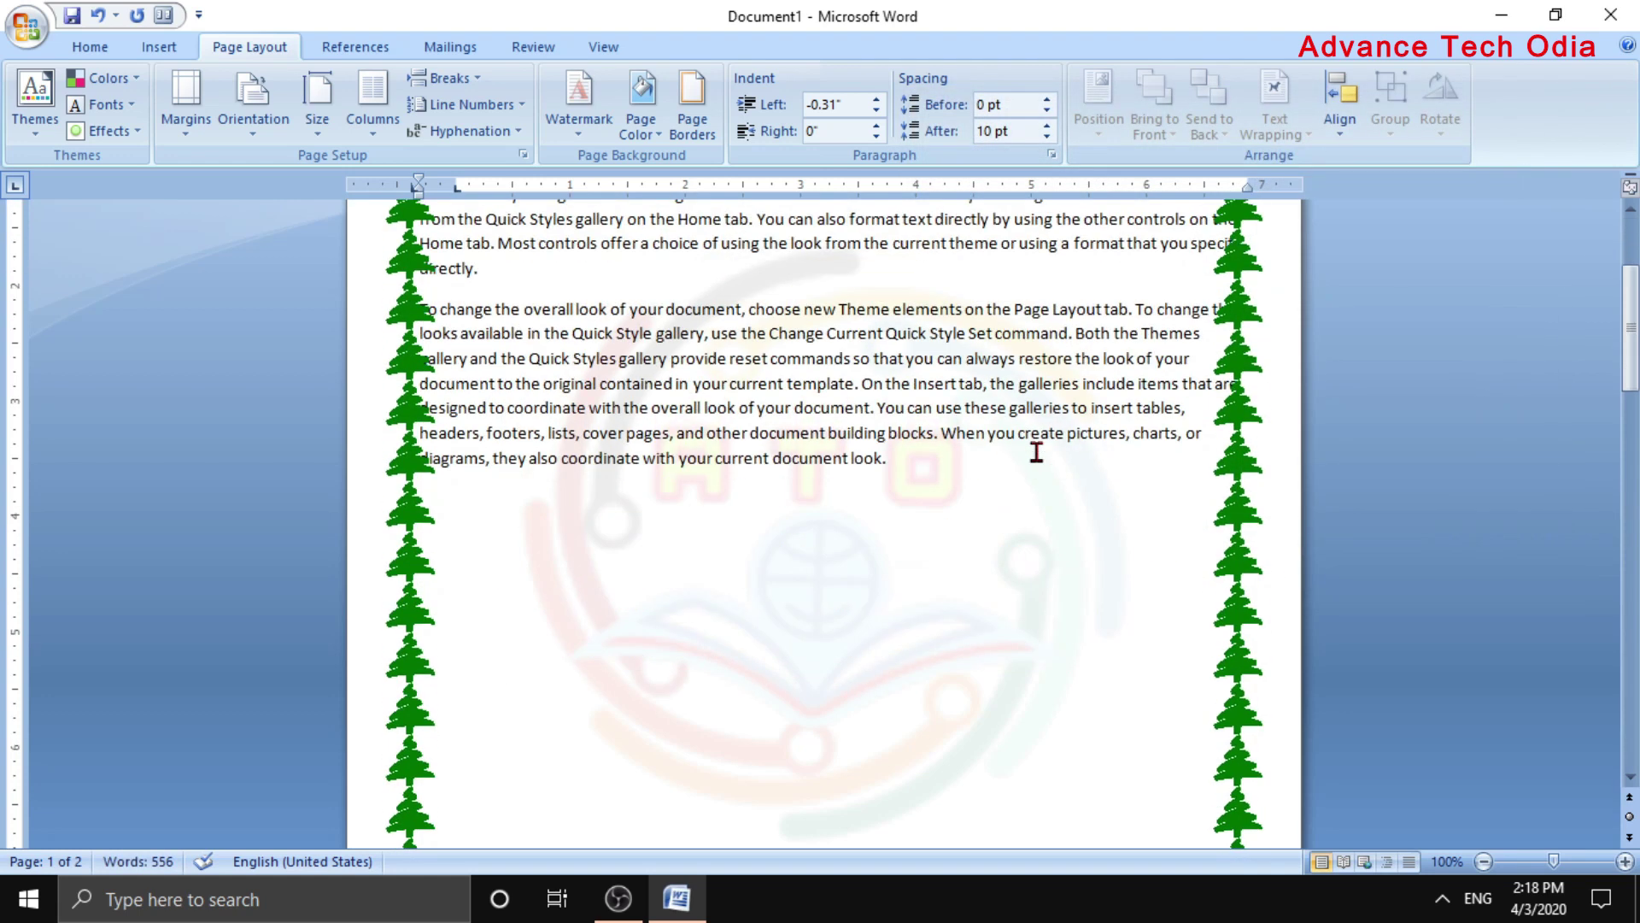
{"action": "scroll", "coordinate": [1036, 452], "scroll_direction": "down", "scroll_amount": 3}
{"action": "scroll", "coordinate": [1171, 469], "scroll_direction": "down", "scroll_amount": 4}
{"action": "scroll", "coordinate": [1207, 512], "scroll_direction": "up", "scroll_amount": 4}
{"action": "scroll", "coordinate": [1219, 501], "scroll_direction": "up", "scroll_amount": 3}
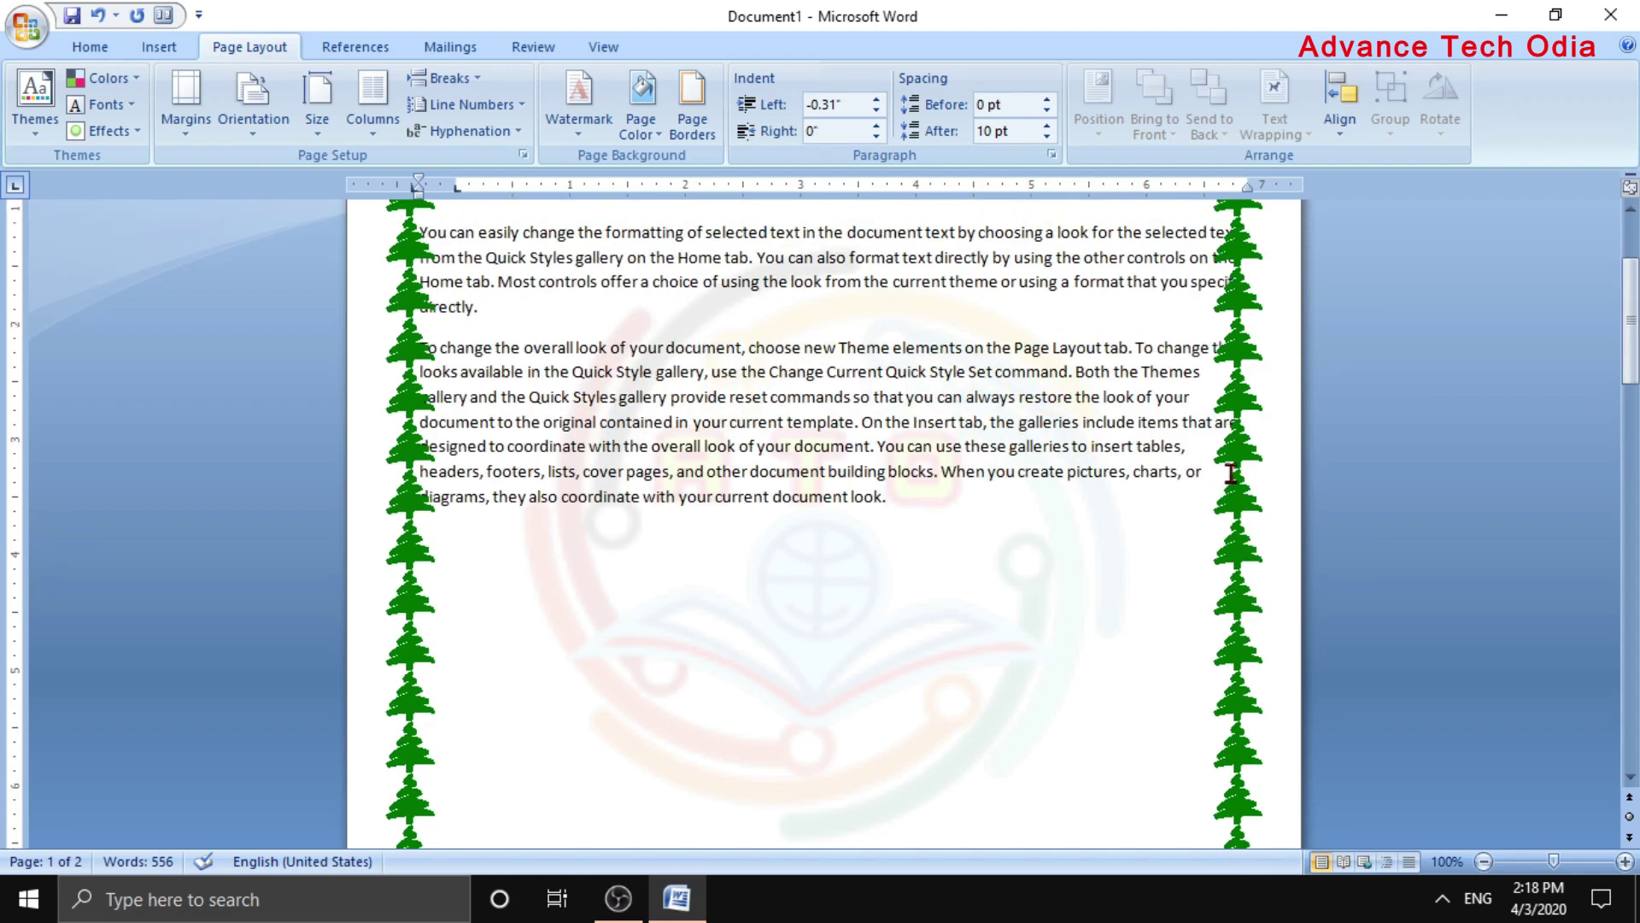
{"action": "scroll", "coordinate": [1230, 473], "scroll_direction": "up", "scroll_amount": 3}
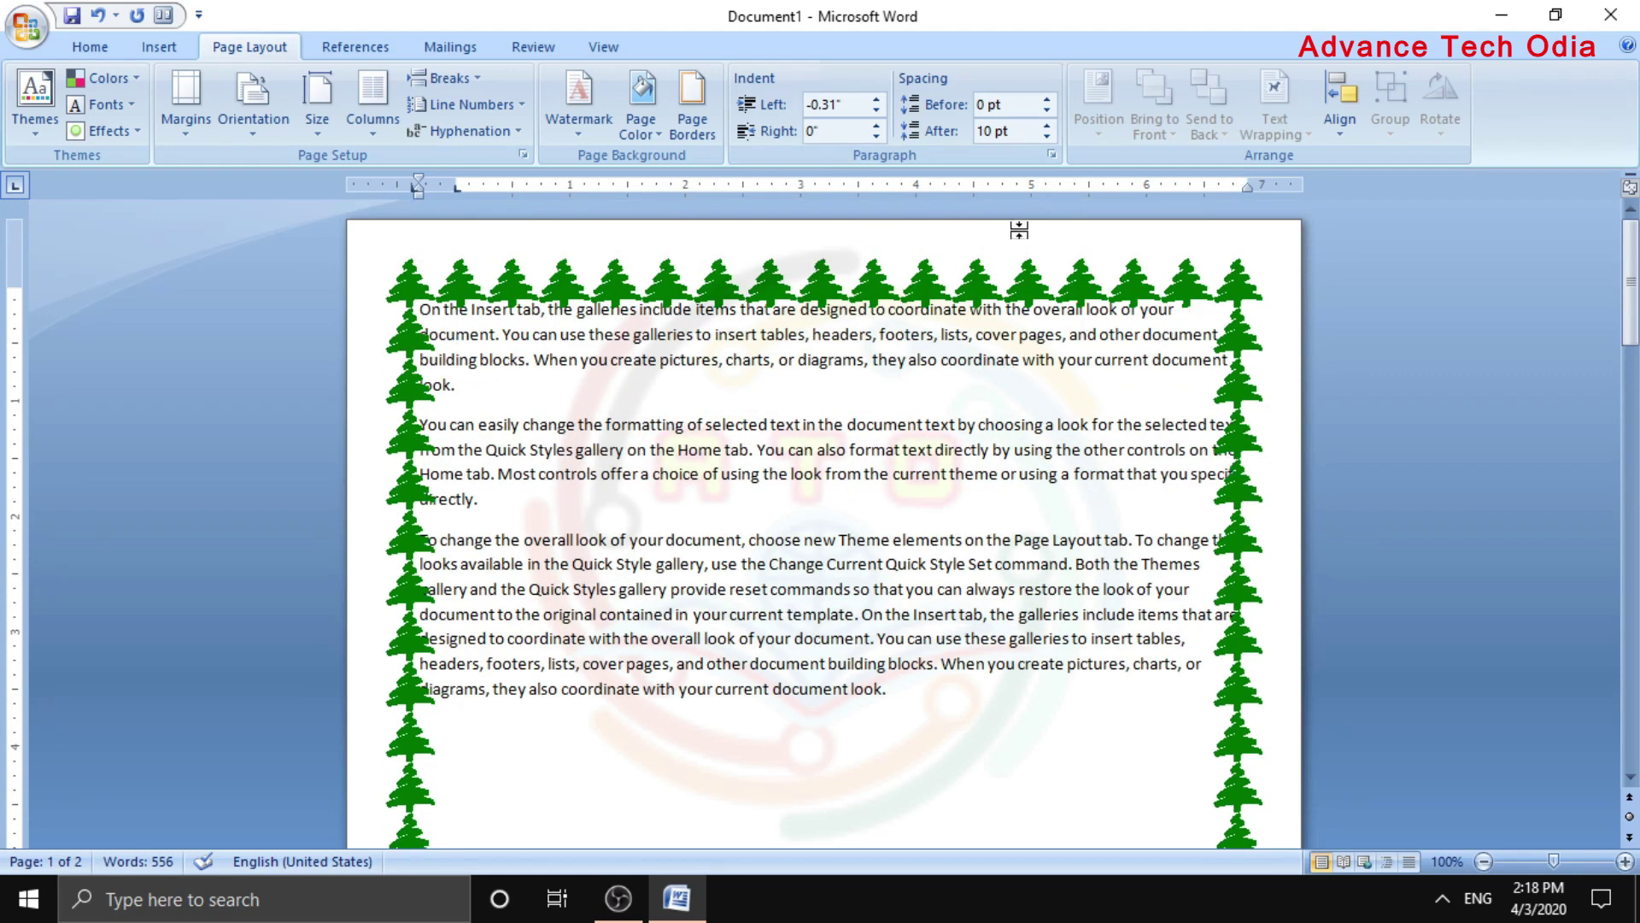
{"action": "left_click", "coordinate": [692, 107]}
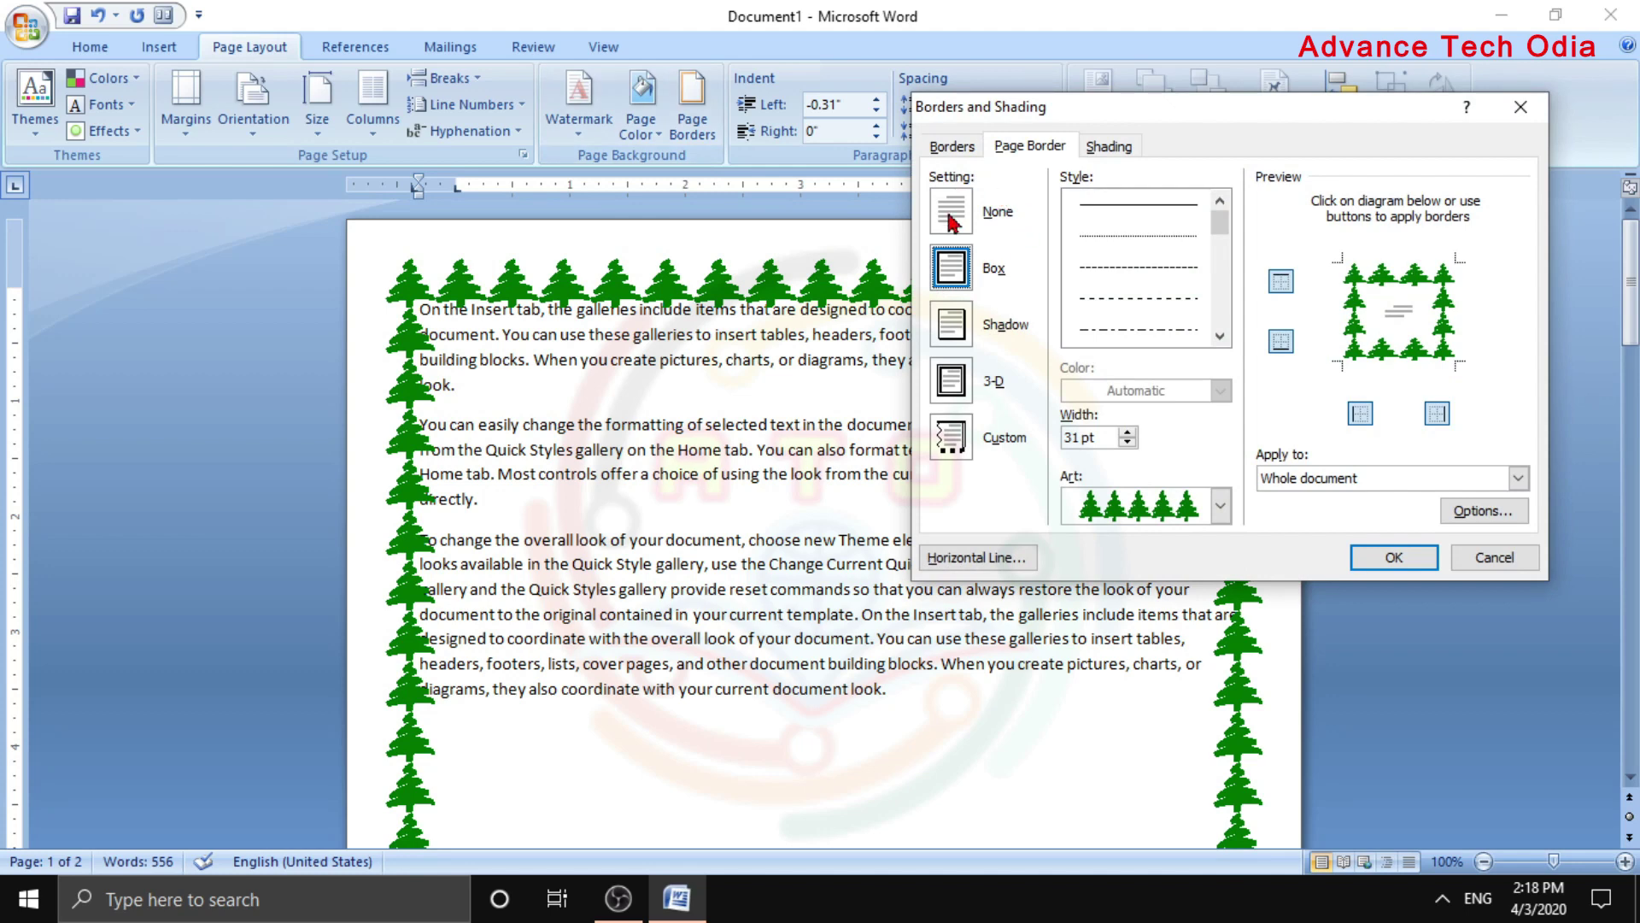
{"action": "left_click", "coordinate": [951, 222]}
{"action": "left_click", "coordinate": [1394, 556]}
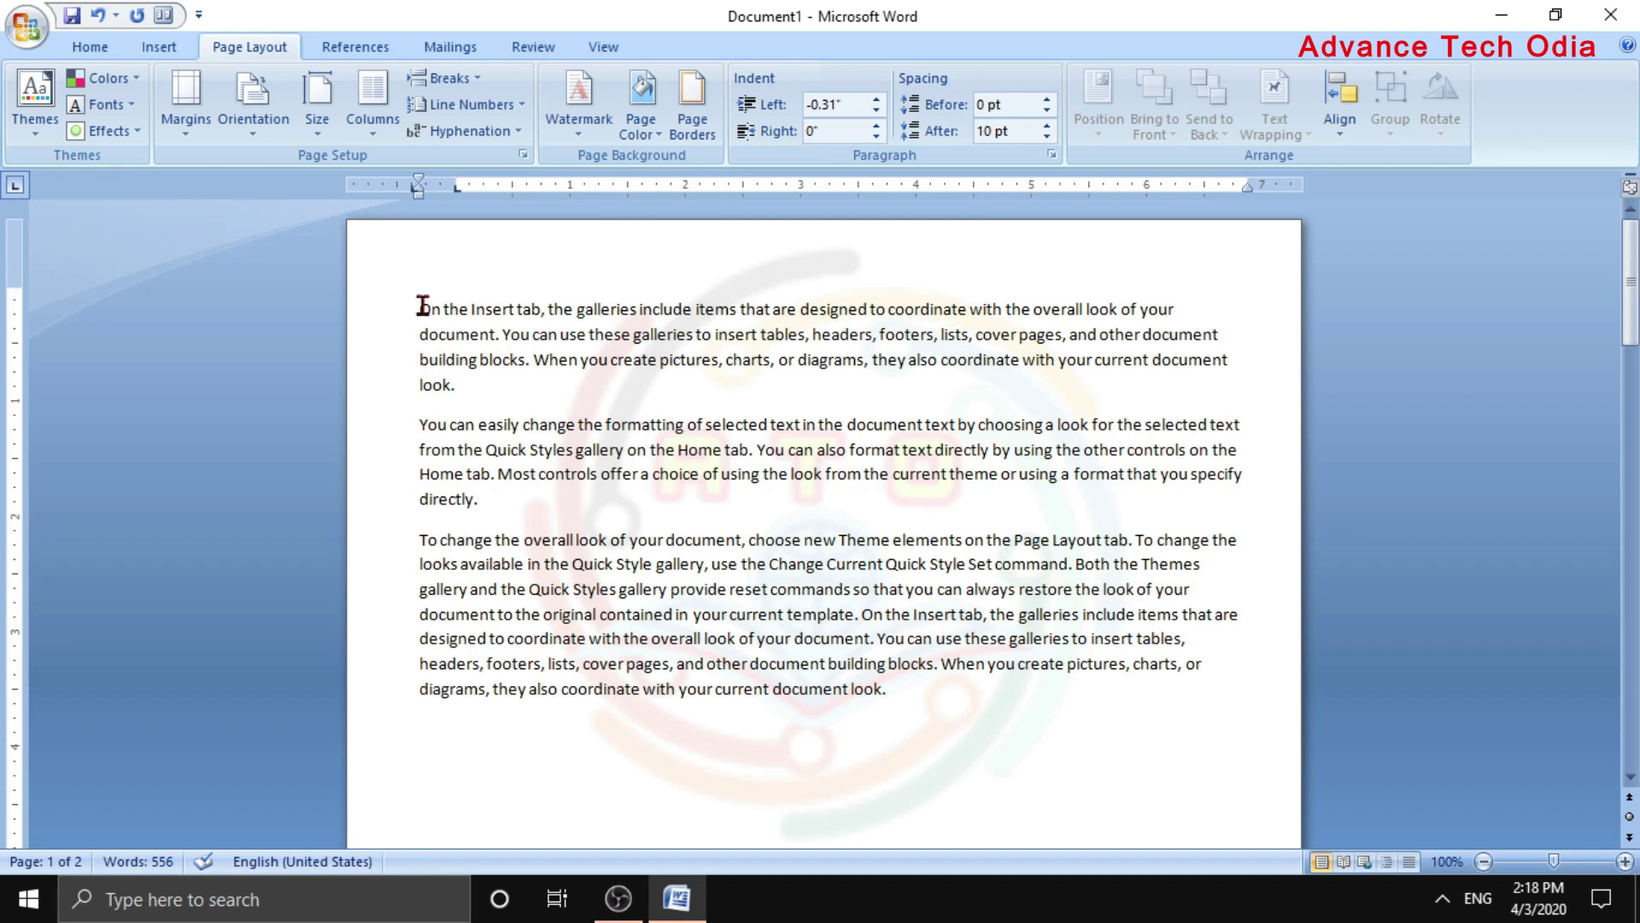
Select all three paragraphs and set a -0.3" left indent and 0.1" right indent
{"action": "left_click", "coordinate": [877, 111]}
{"action": "left_click", "coordinate": [876, 111]}
{"action": "left_click", "coordinate": [876, 111]}
{"action": "left_click", "coordinate": [876, 111]}
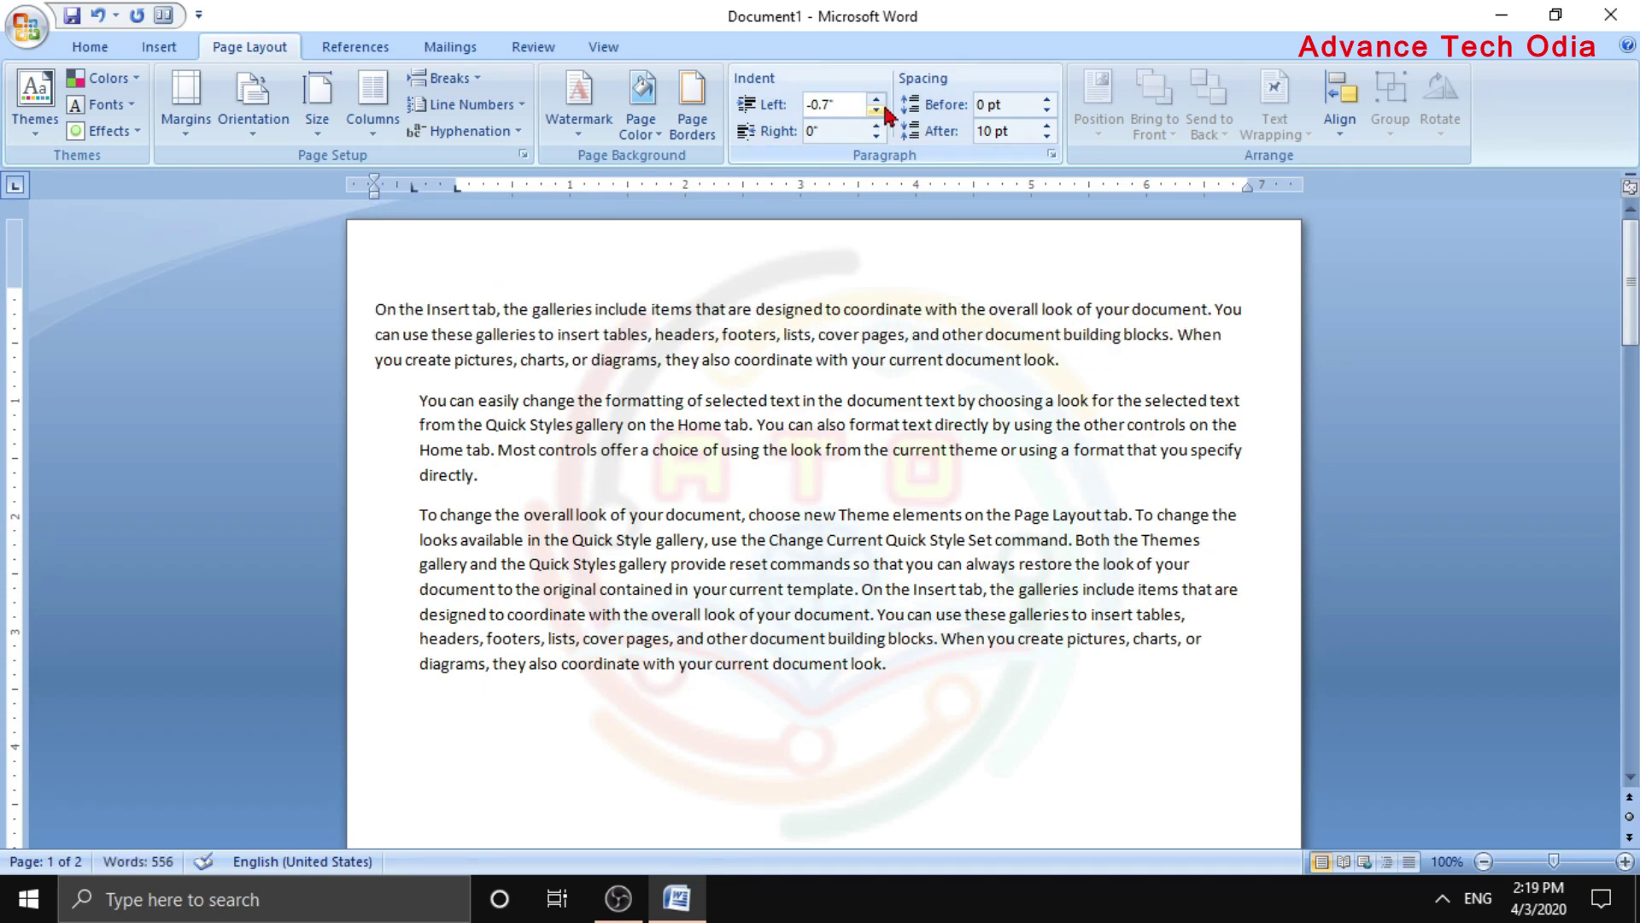
{"action": "left_click", "coordinate": [877, 100]}
{"action": "left_click", "coordinate": [877, 100]}
{"action": "left_click", "coordinate": [877, 100]}
{"action": "left_click", "coordinate": [877, 100]}
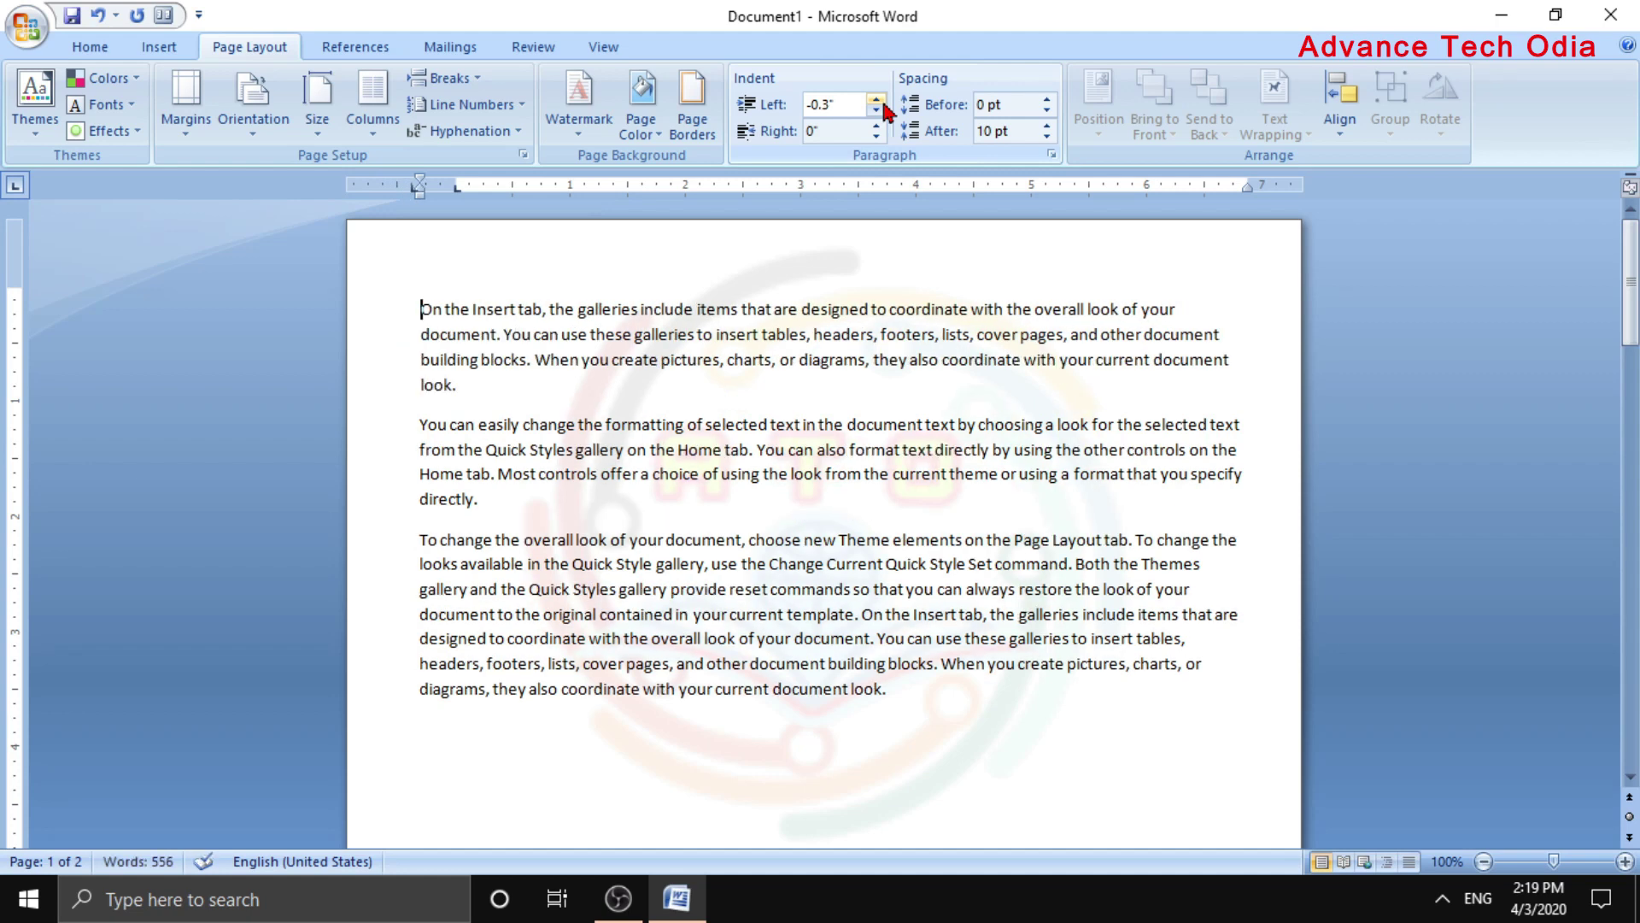
{"action": "left_click_drag", "start_coordinate": [937, 695], "coordinate": [428, 264]}
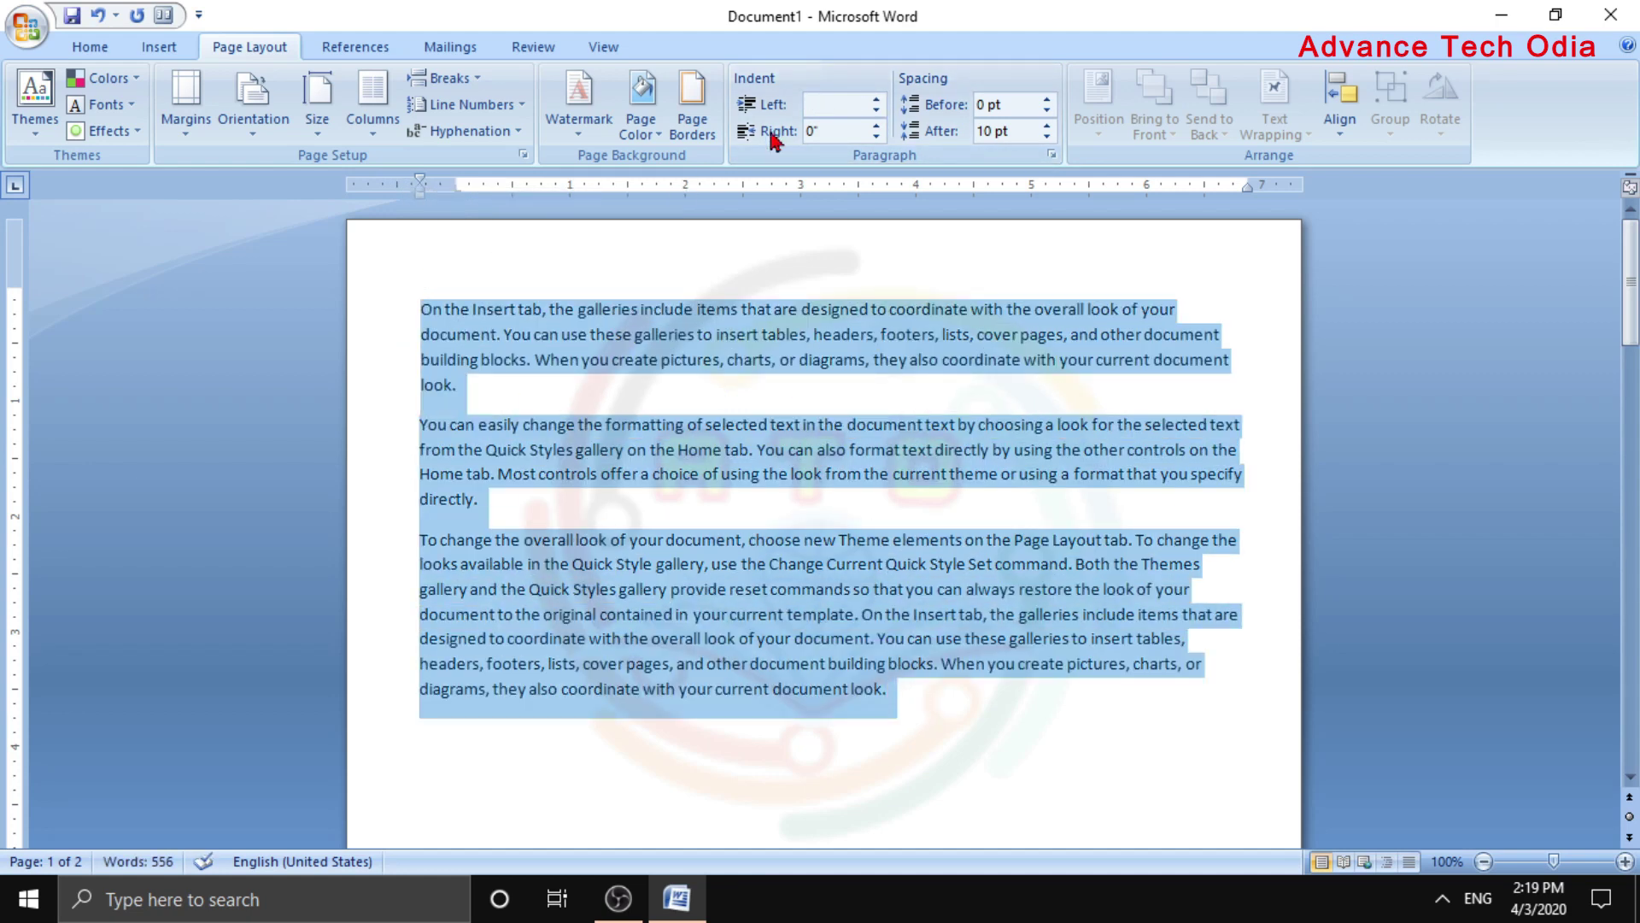
{"action": "left_click", "coordinate": [877, 103]}
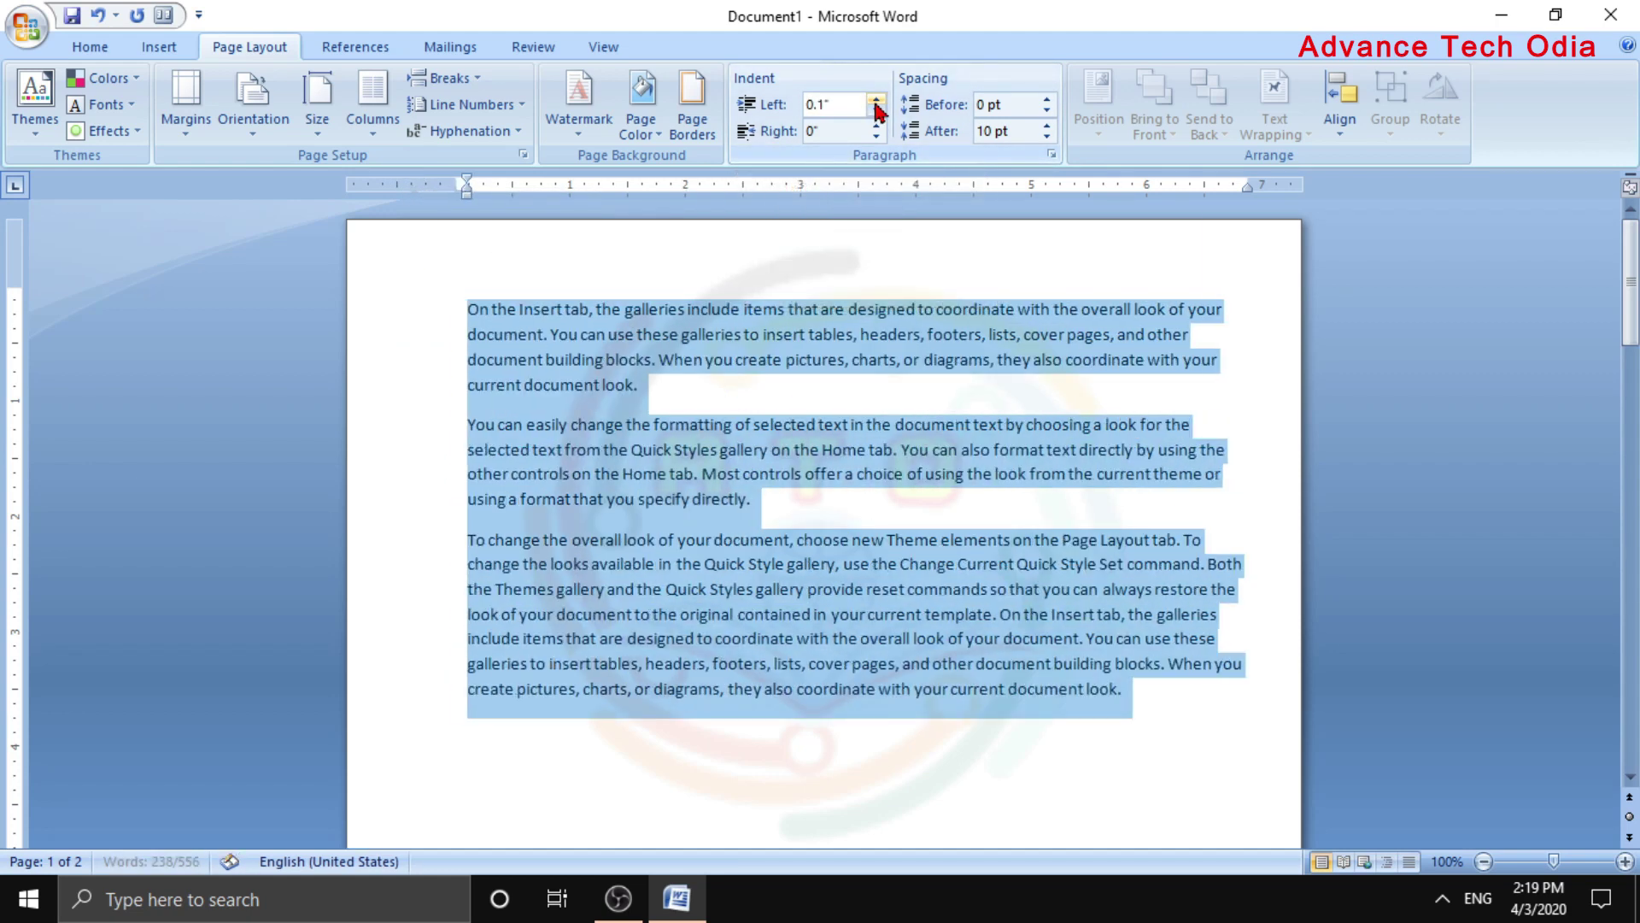
{"action": "left_click", "coordinate": [877, 103]}
{"action": "left_click", "coordinate": [877, 103]}
{"action": "left_click", "coordinate": [877, 115]}
{"action": "left_click", "coordinate": [877, 115]}
{"action": "left_click", "coordinate": [877, 116]}
{"action": "left_click", "coordinate": [878, 116]}
{"action": "left_click", "coordinate": [877, 116]}
{"action": "left_click", "coordinate": [878, 116]}
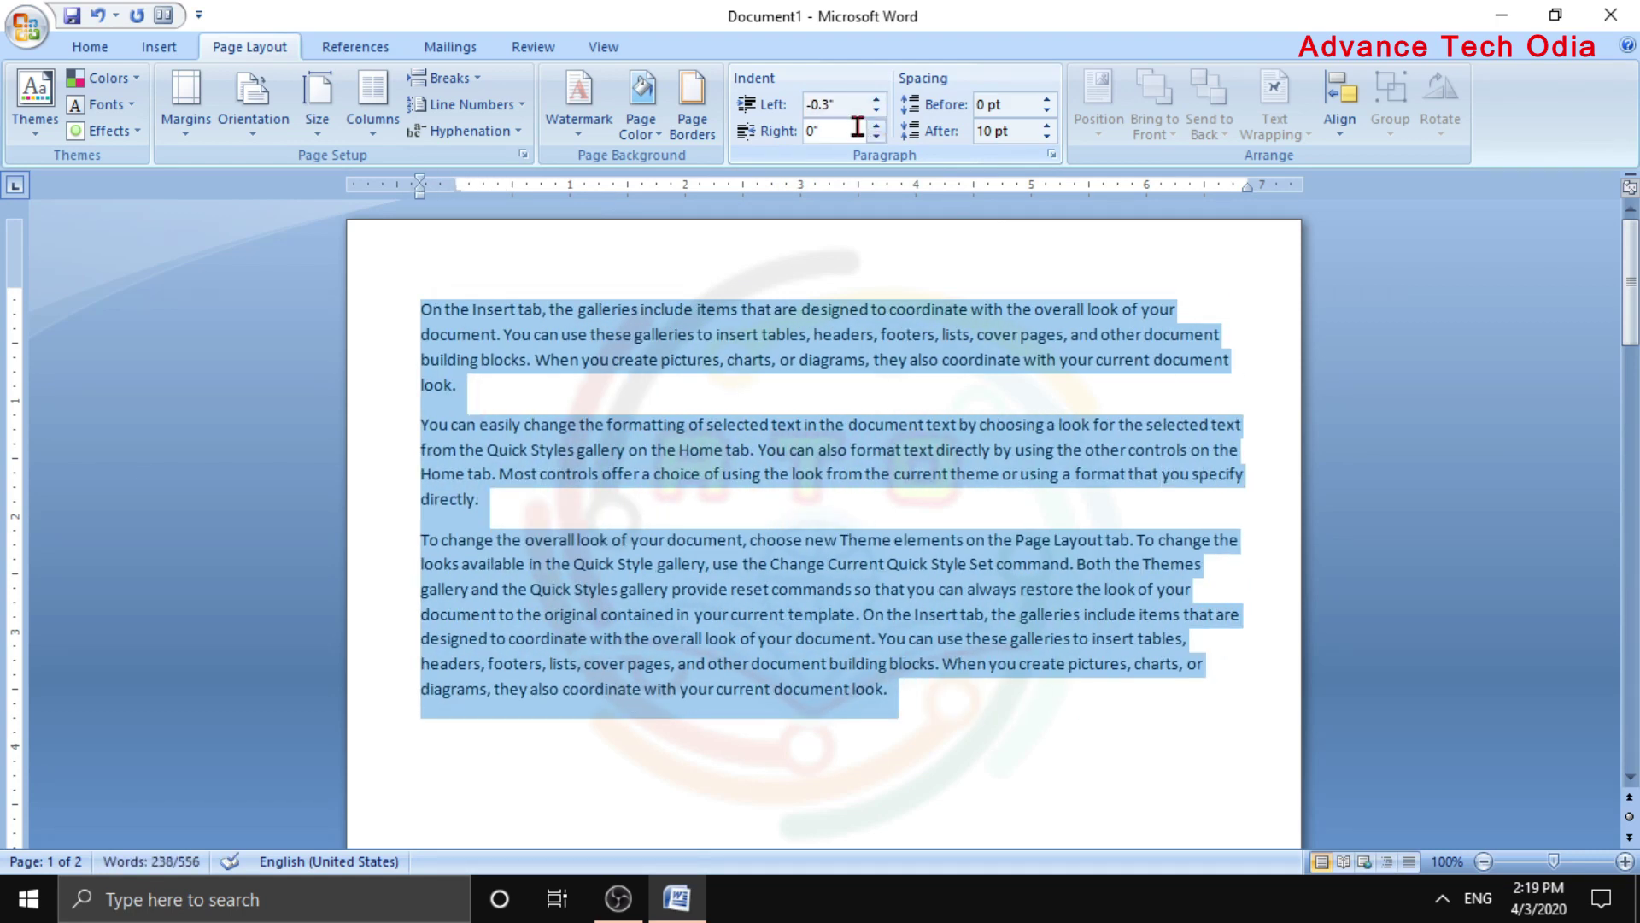
{"action": "left_click", "coordinate": [877, 125]}
{"action": "left_click", "coordinate": [877, 126]}
{"action": "left_click", "coordinate": [877, 125]}
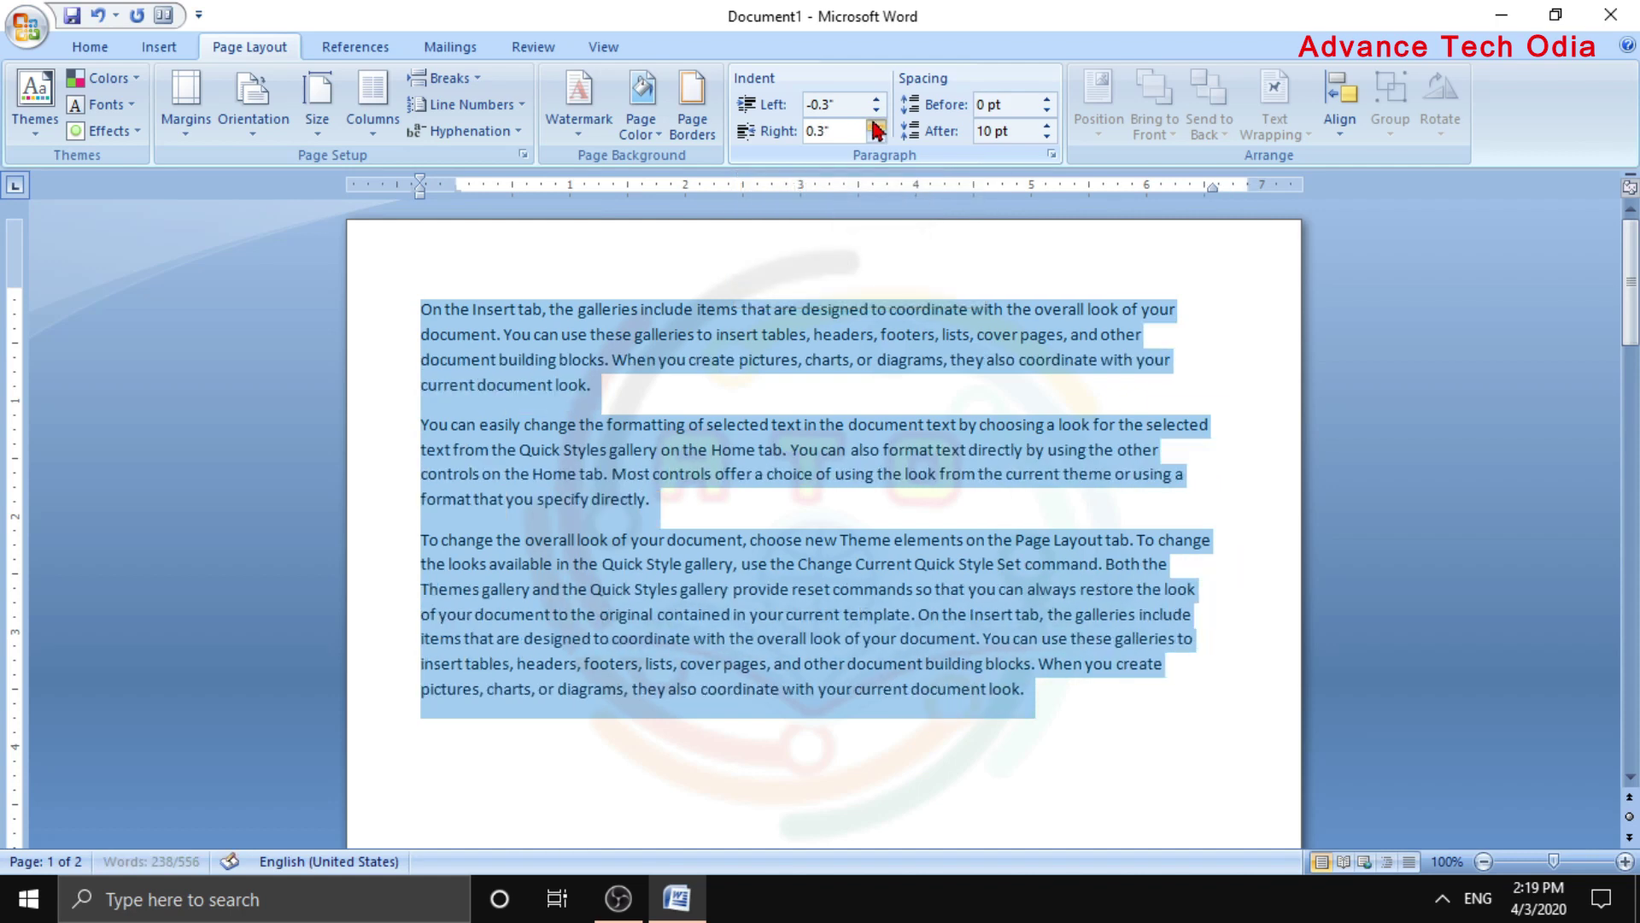
{"action": "left_click", "coordinate": [876, 126]}
{"action": "left_click", "coordinate": [876, 125]}
{"action": "left_click", "coordinate": [876, 126]}
{"action": "left_click", "coordinate": [876, 125]}
{"action": "left_click", "coordinate": [876, 126]}
{"action": "left_click", "coordinate": [876, 126]}
{"action": "left_click", "coordinate": [876, 126]}
{"action": "left_click", "coordinate": [876, 125]}
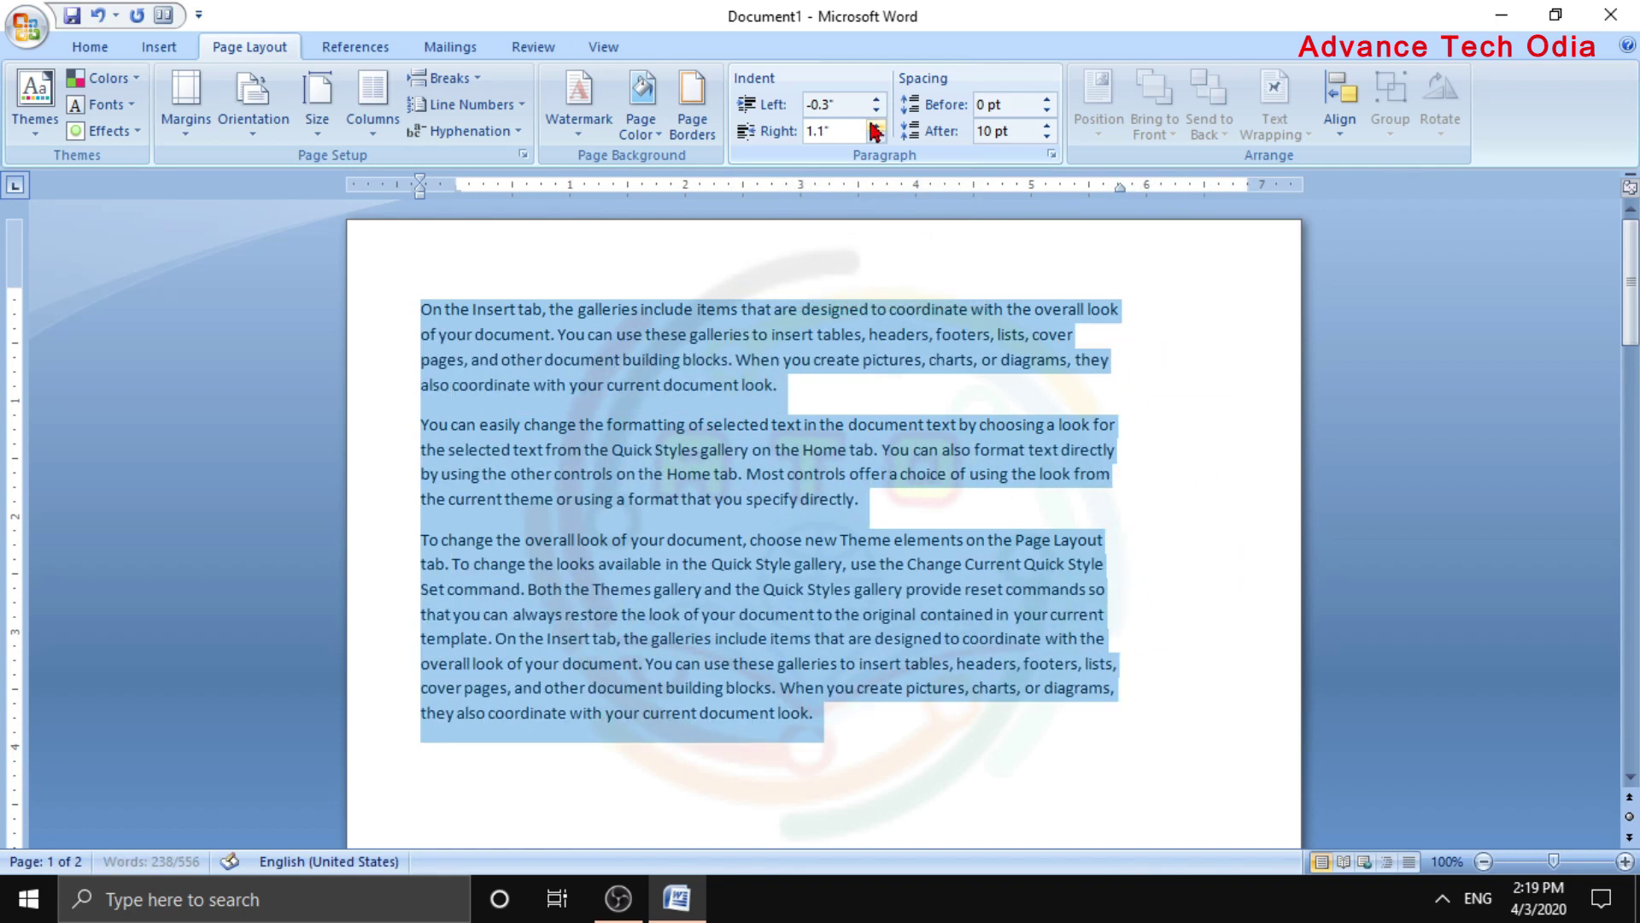
{"action": "left_click", "coordinate": [876, 135]}
{"action": "left_click", "coordinate": [876, 135]}
{"action": "left_click", "coordinate": [876, 135]}
{"action": "left_click", "coordinate": [877, 135]}
{"action": "left_click", "coordinate": [877, 135]}
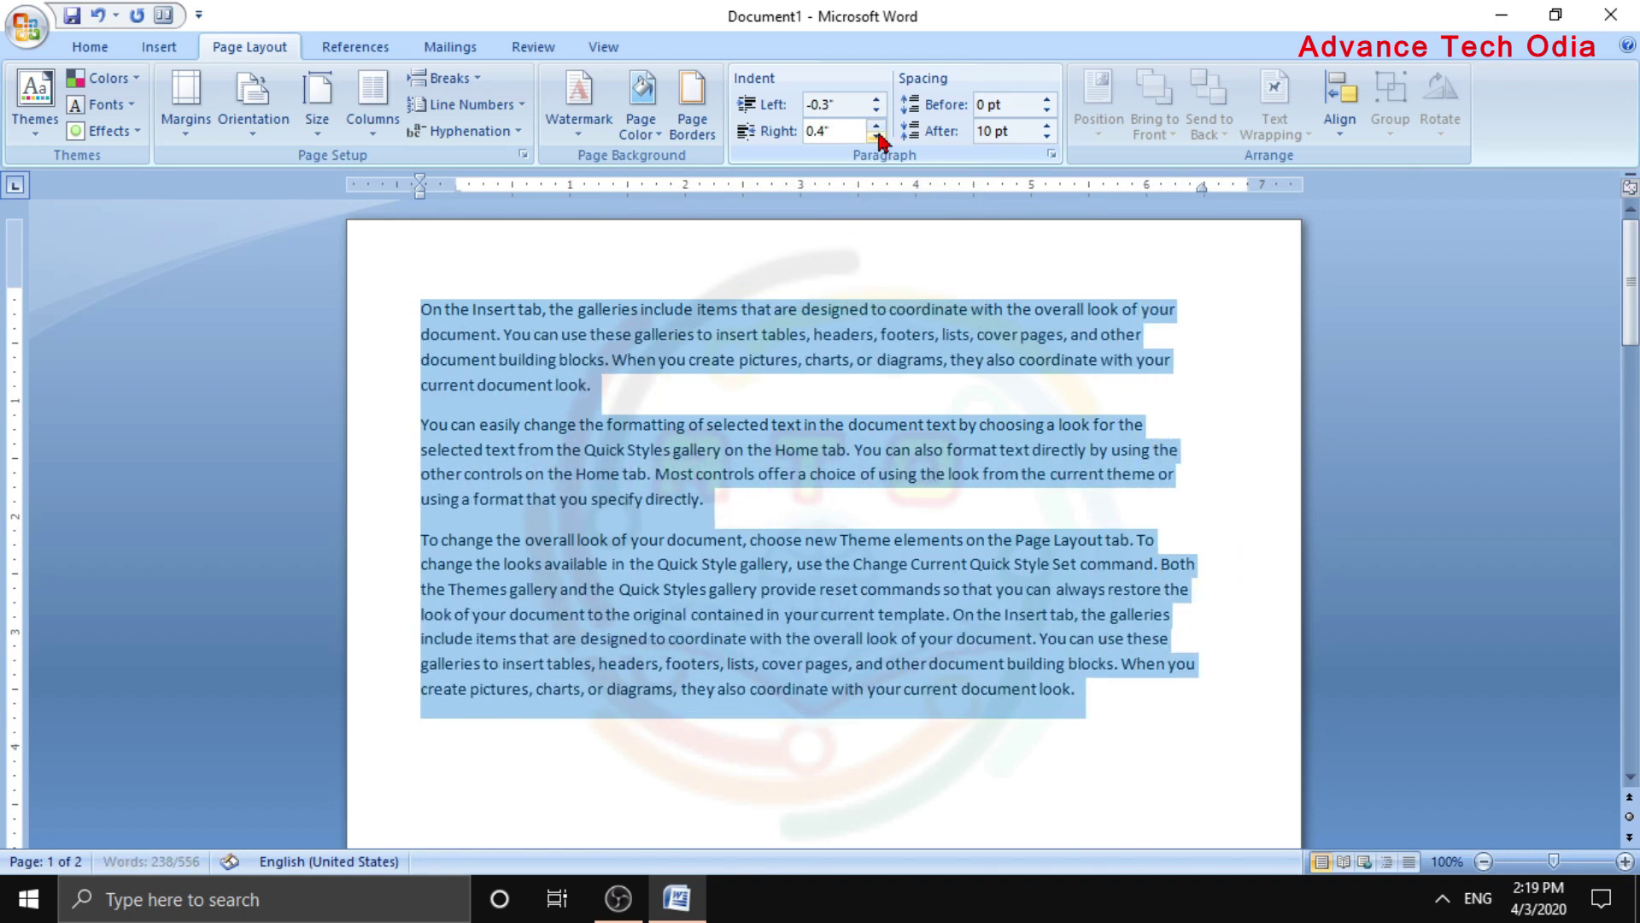
{"action": "left_click", "coordinate": [876, 135]}
{"action": "left_click", "coordinate": [876, 135]}
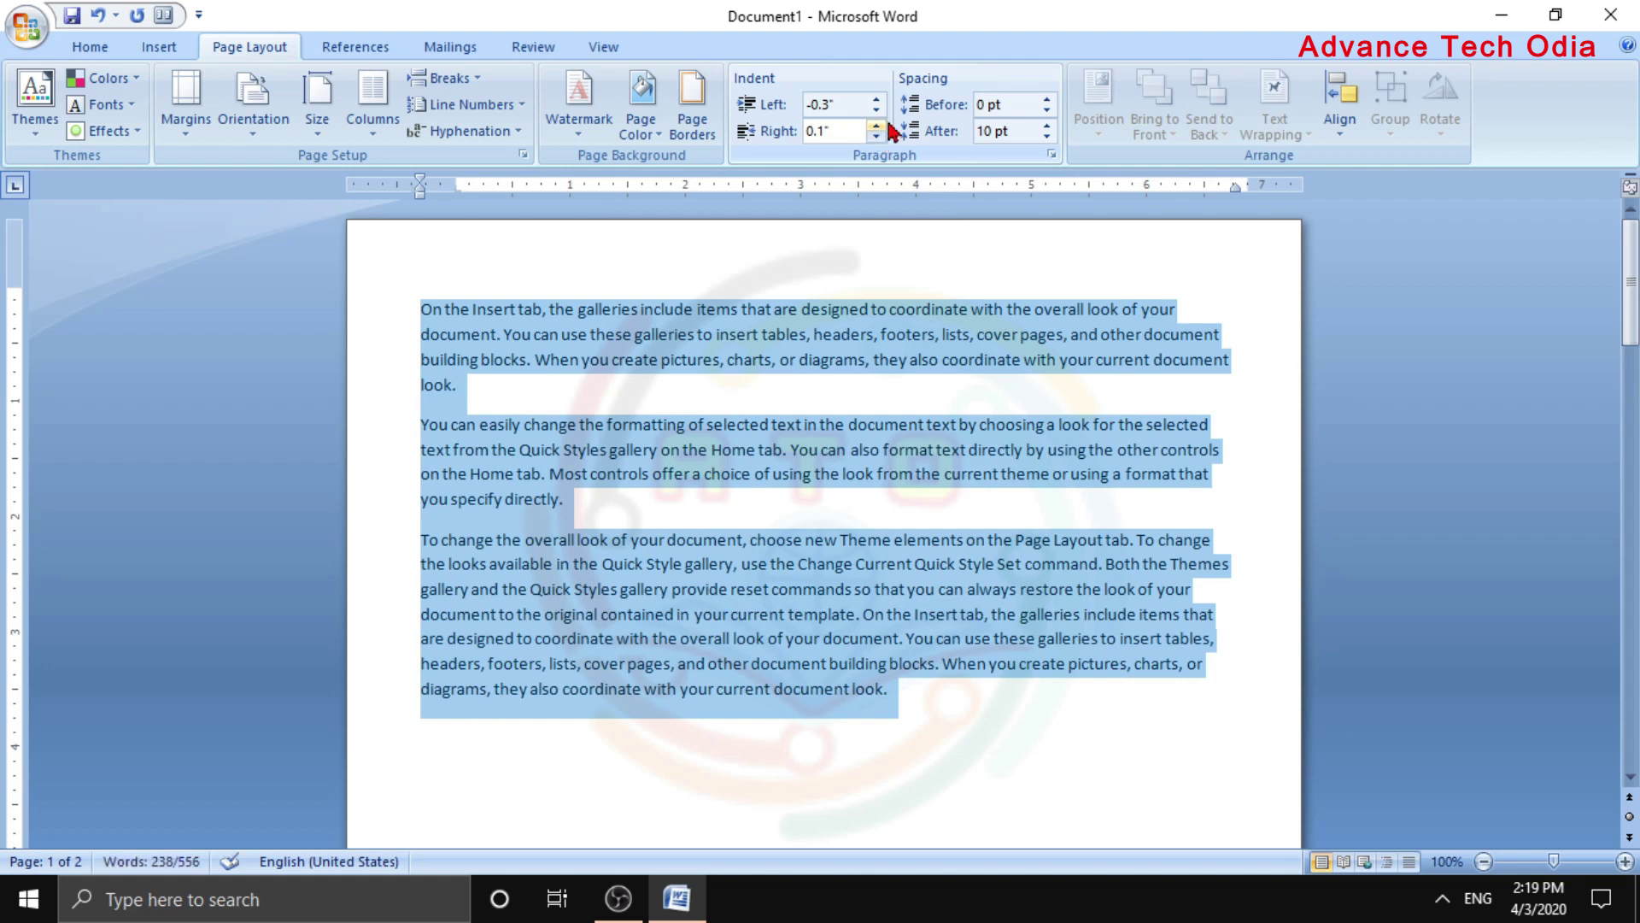
Set paragraph spacing to 0 pt before and Auto after, then deselect
{"action": "left_click", "coordinate": [1046, 99]}
{"action": "left_click", "coordinate": [1045, 99]}
{"action": "left_click", "coordinate": [1046, 99]}
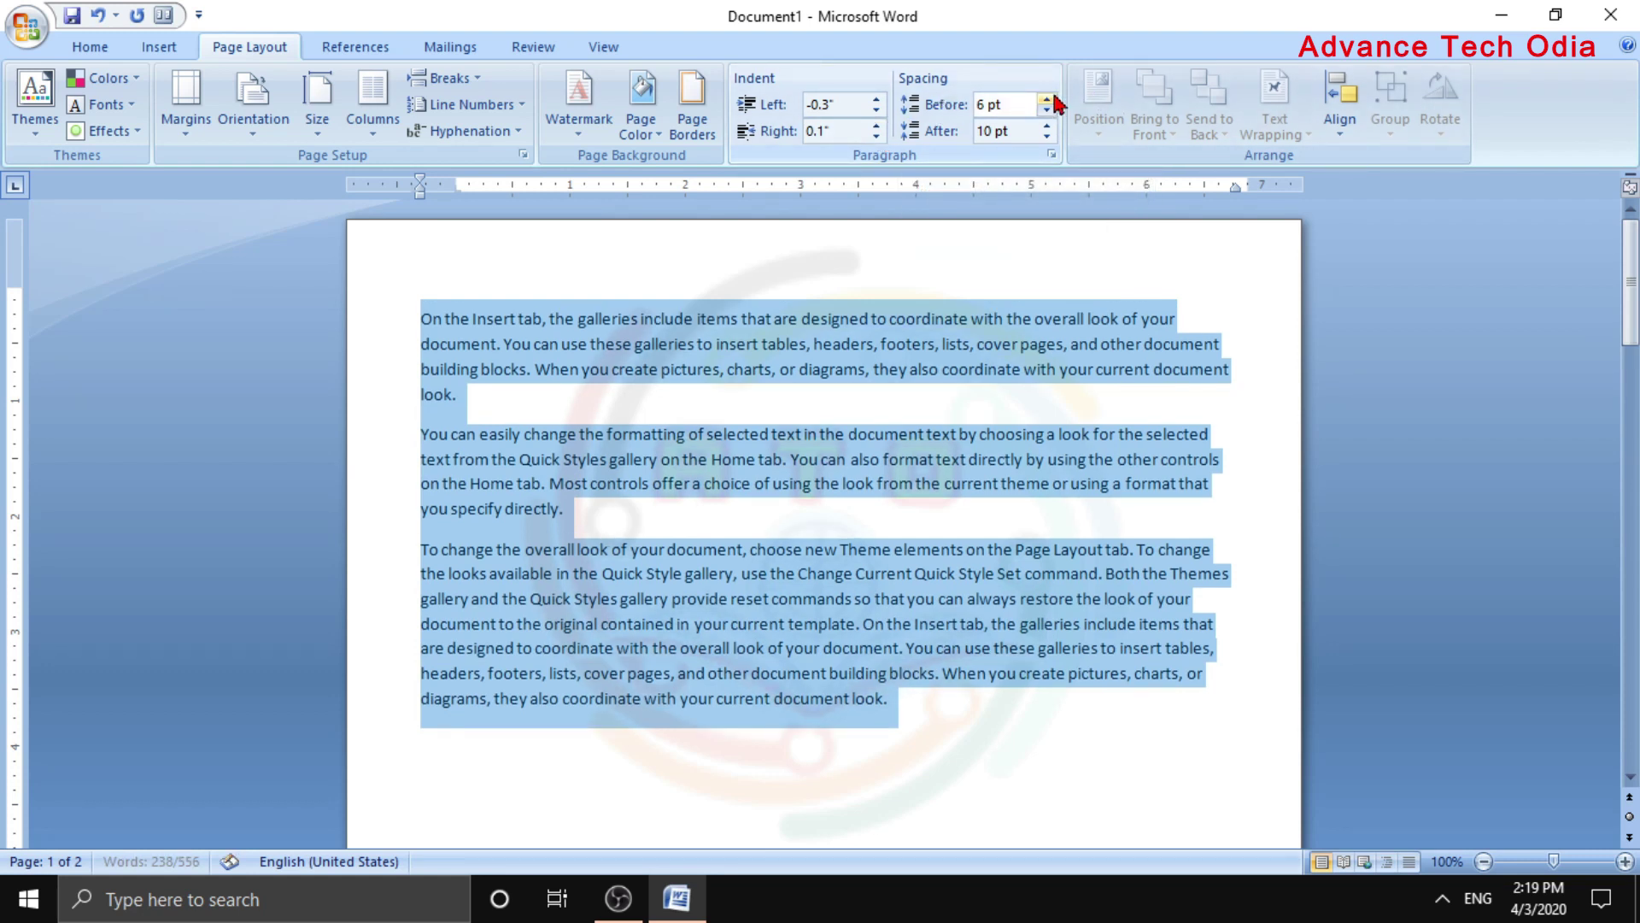
{"action": "left_click", "coordinate": [1045, 99]}
{"action": "left_click", "coordinate": [1045, 99]}
{"action": "left_click", "coordinate": [1045, 99]}
{"action": "left_click", "coordinate": [1045, 99]}
{"action": "left_click", "coordinate": [1046, 99]}
{"action": "left_click", "coordinate": [1046, 126]}
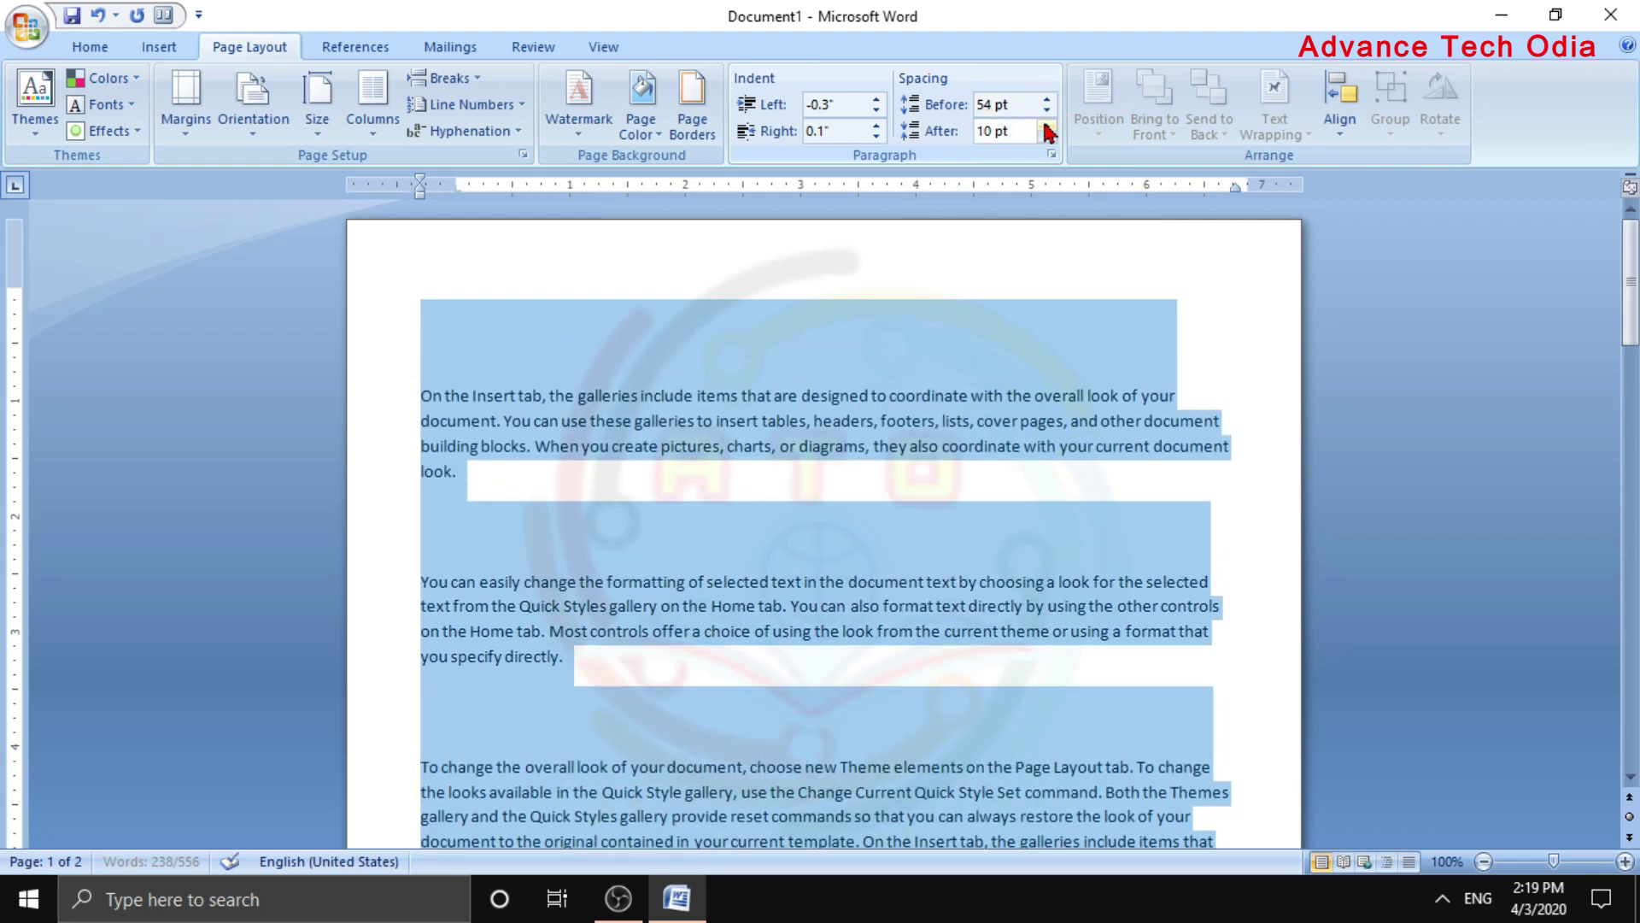
{"action": "left_click", "coordinate": [1045, 125]}
{"action": "left_click", "coordinate": [1046, 126]}
{"action": "left_click", "coordinate": [1046, 125]}
{"action": "left_click", "coordinate": [1045, 125]}
{"action": "left_click", "coordinate": [1045, 125]}
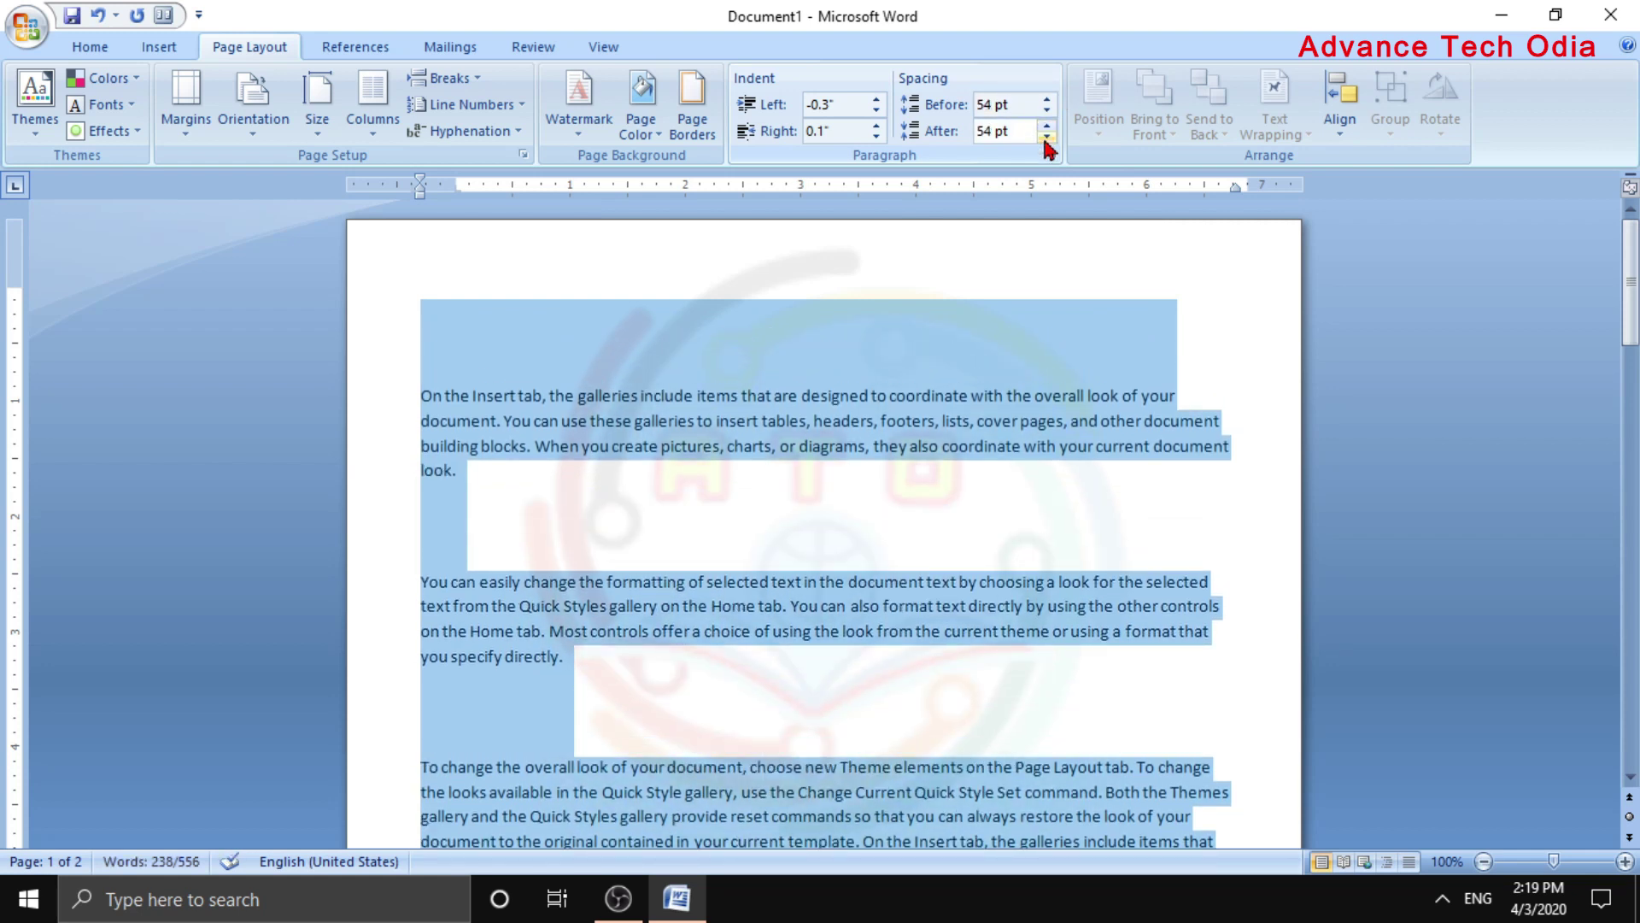
{"action": "left_click", "coordinate": [1045, 137]}
{"action": "left_click", "coordinate": [1046, 137]}
{"action": "left_click", "coordinate": [1047, 137]}
{"action": "left_click", "coordinate": [1046, 137]}
{"action": "left_click", "coordinate": [1046, 137]}
{"action": "left_click", "coordinate": [1046, 137]}
{"action": "left_click", "coordinate": [1046, 110]}
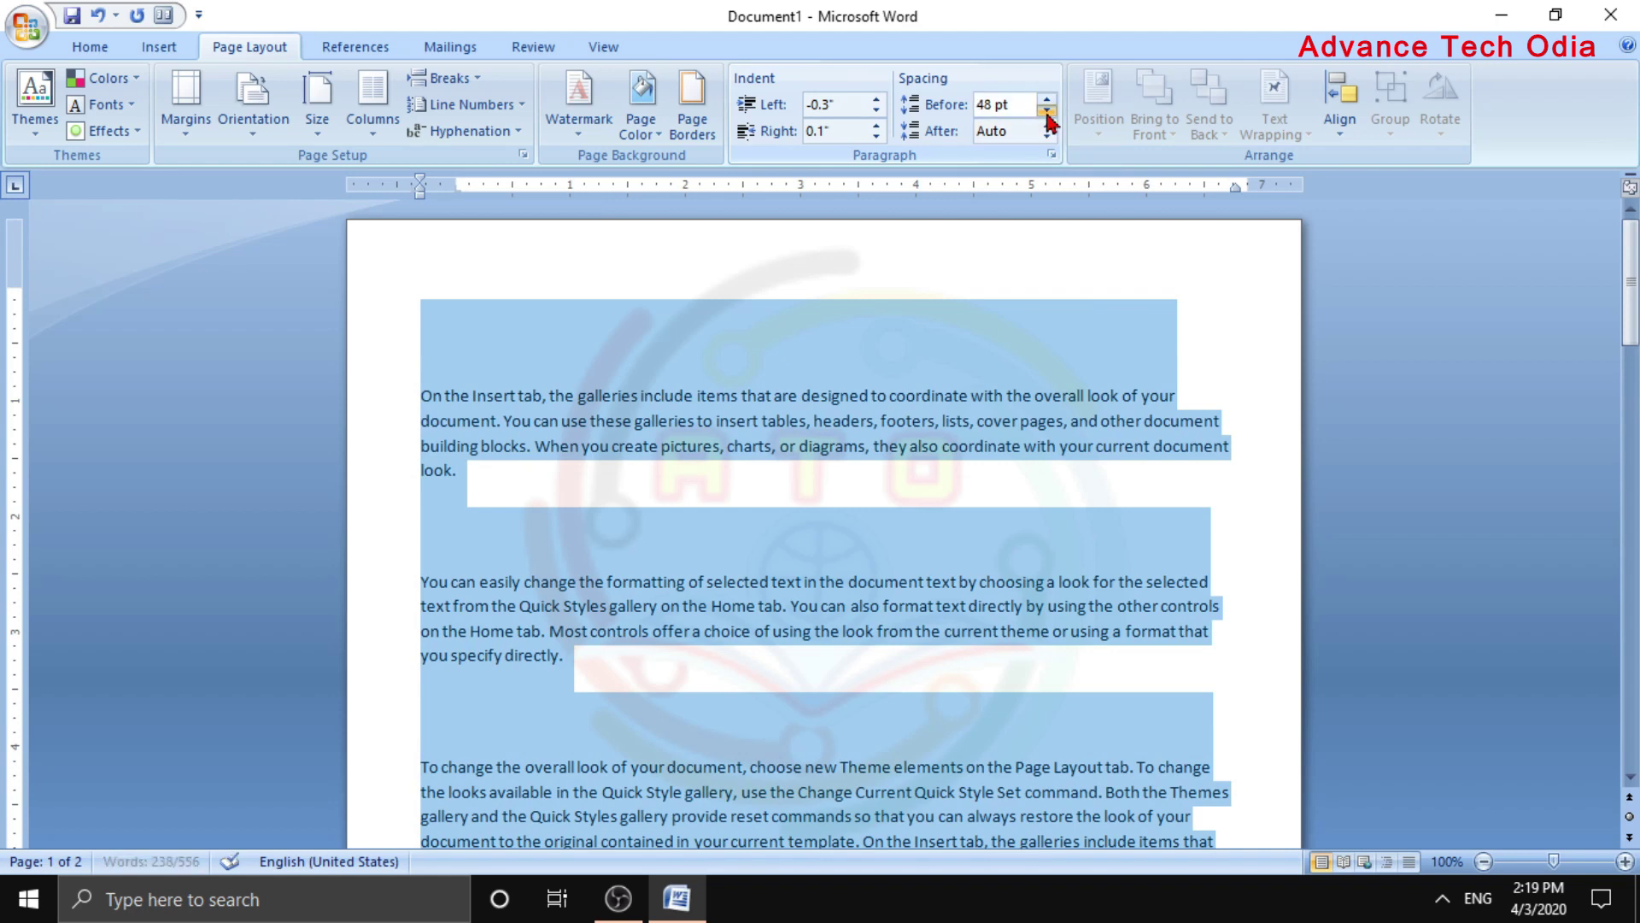
{"action": "left_click", "coordinate": [1047, 111]}
{"action": "left_click", "coordinate": [1046, 111]}
{"action": "left_click", "coordinate": [1046, 110]}
{"action": "left_click", "coordinate": [1047, 111]}
{"action": "left_click", "coordinate": [1046, 111]}
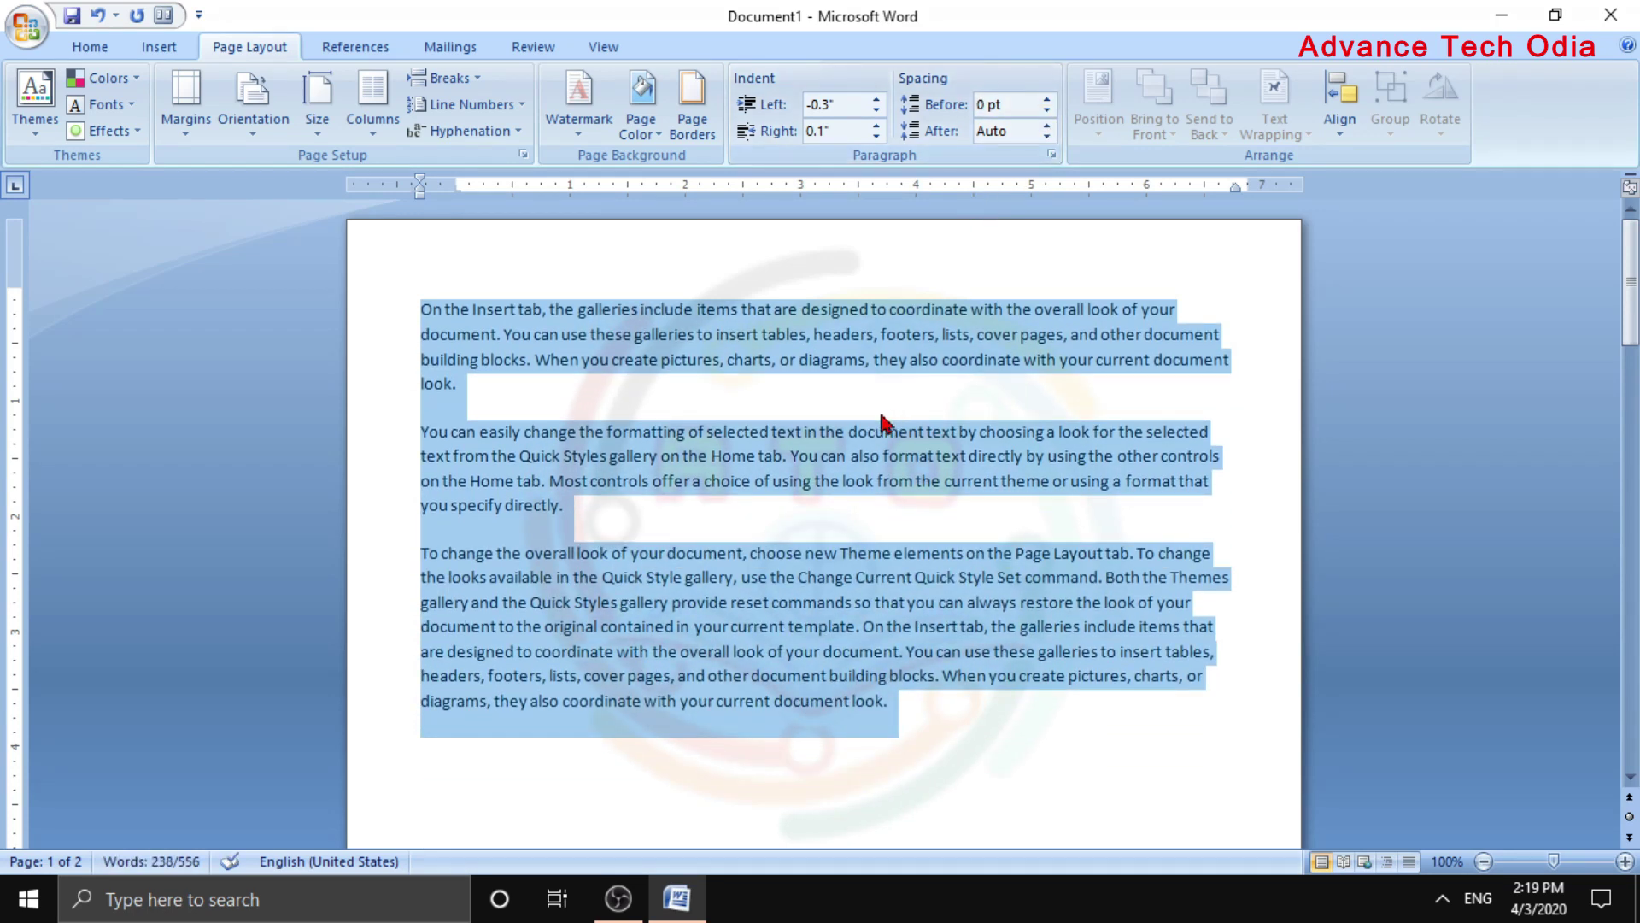
{"action": "left_click", "coordinate": [458, 383]}
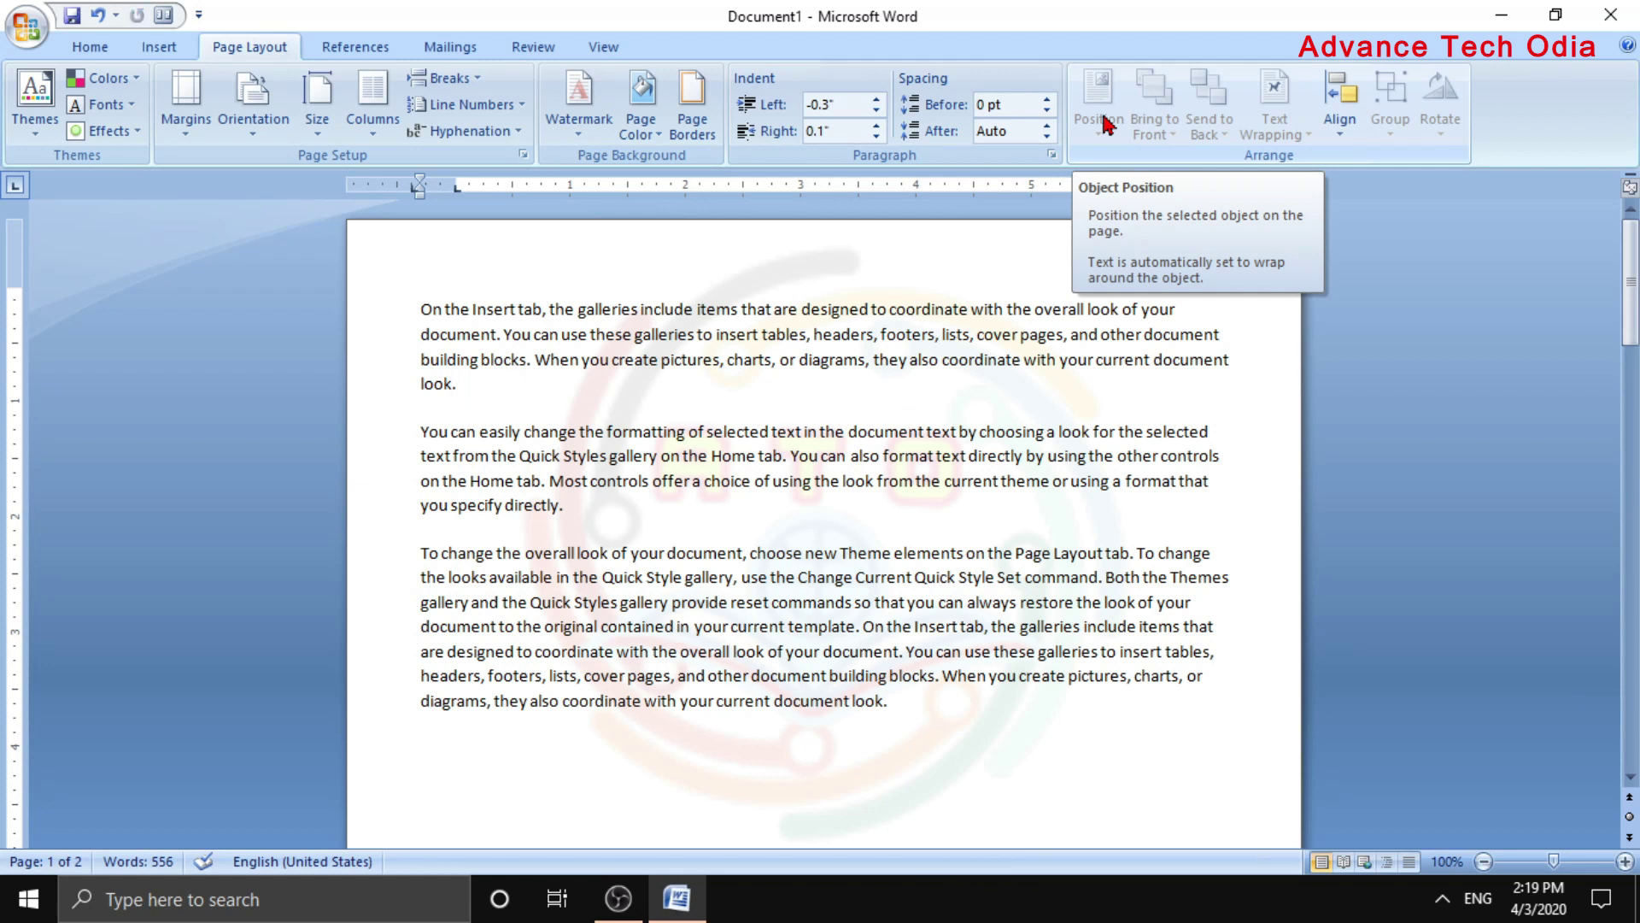
Insert HAPPY NEW YEAR 2020.jpg from the Saved Pictures folder
{"action": "left_click", "coordinate": [159, 47]}
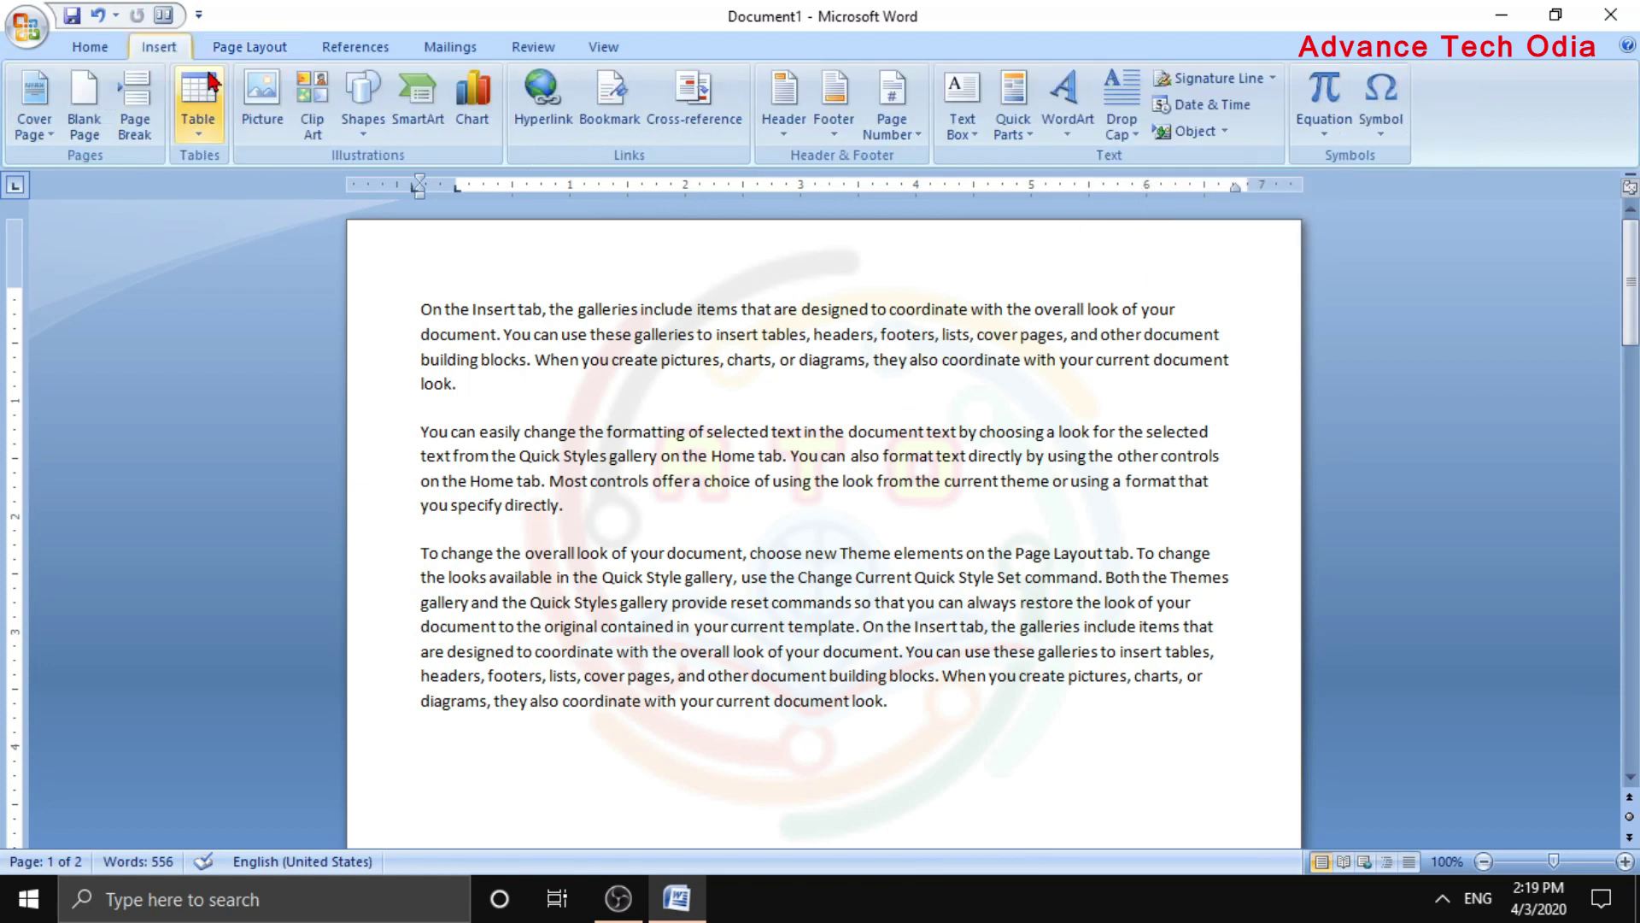
{"action": "left_click", "coordinate": [253, 122]}
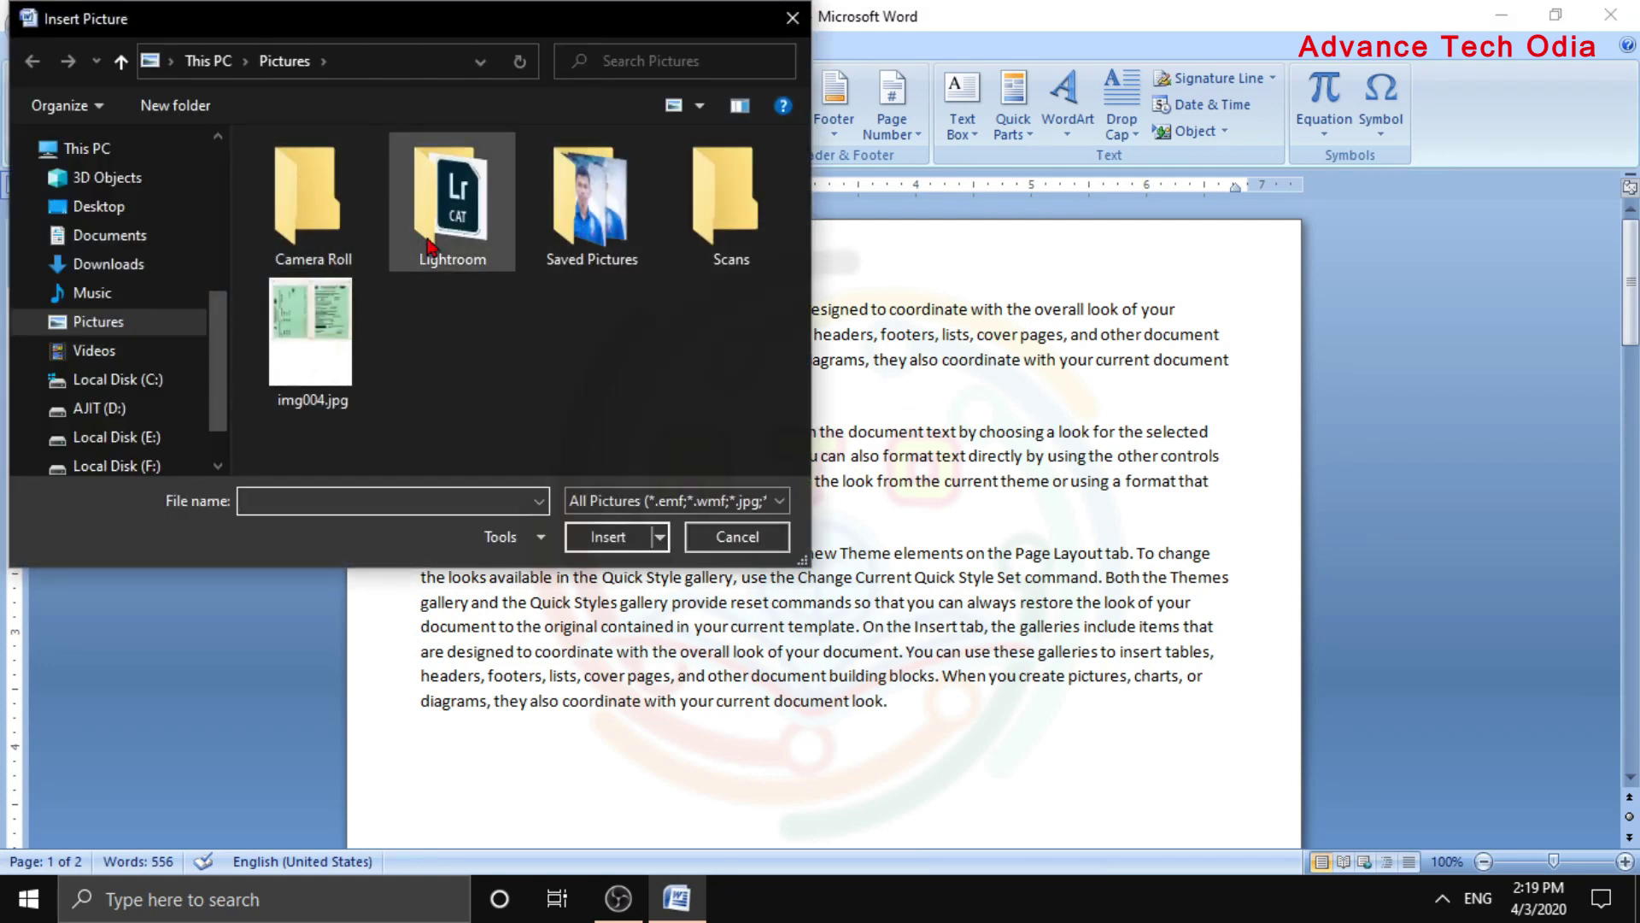
{"action": "double_click", "coordinate": [564, 247]}
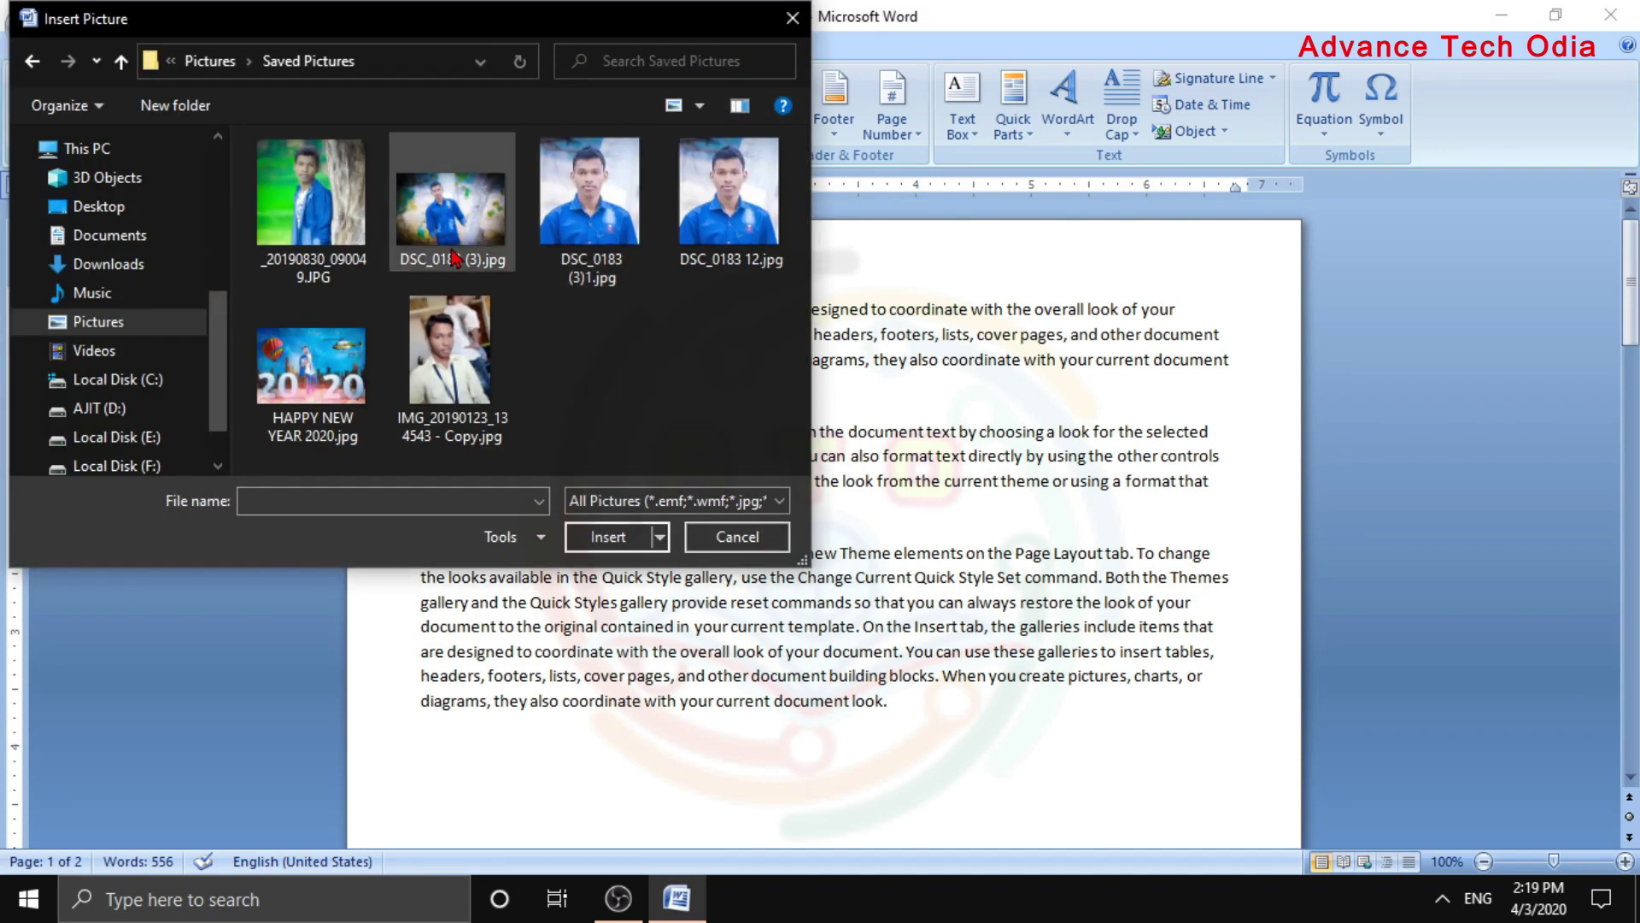
{"action": "left_click", "coordinate": [367, 371]}
{"action": "left_click", "coordinate": [608, 536]}
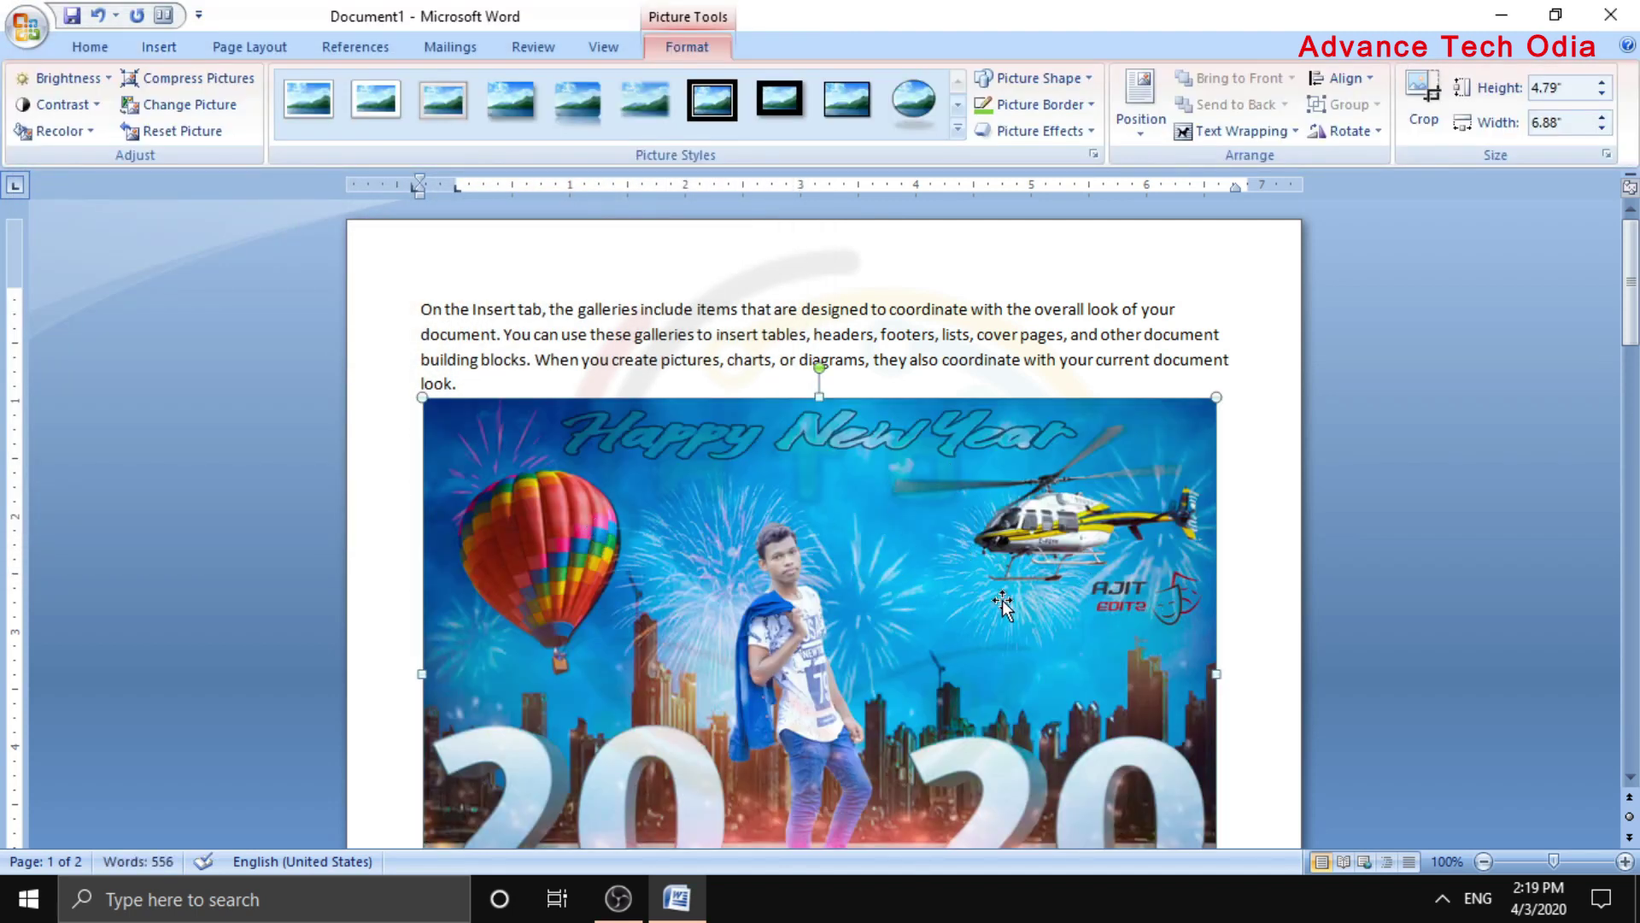
Resize the New Year picture to about 2.81" by 1.96"
{"action": "scroll", "coordinate": [982, 627], "scroll_direction": "down", "scroll_amount": 1}
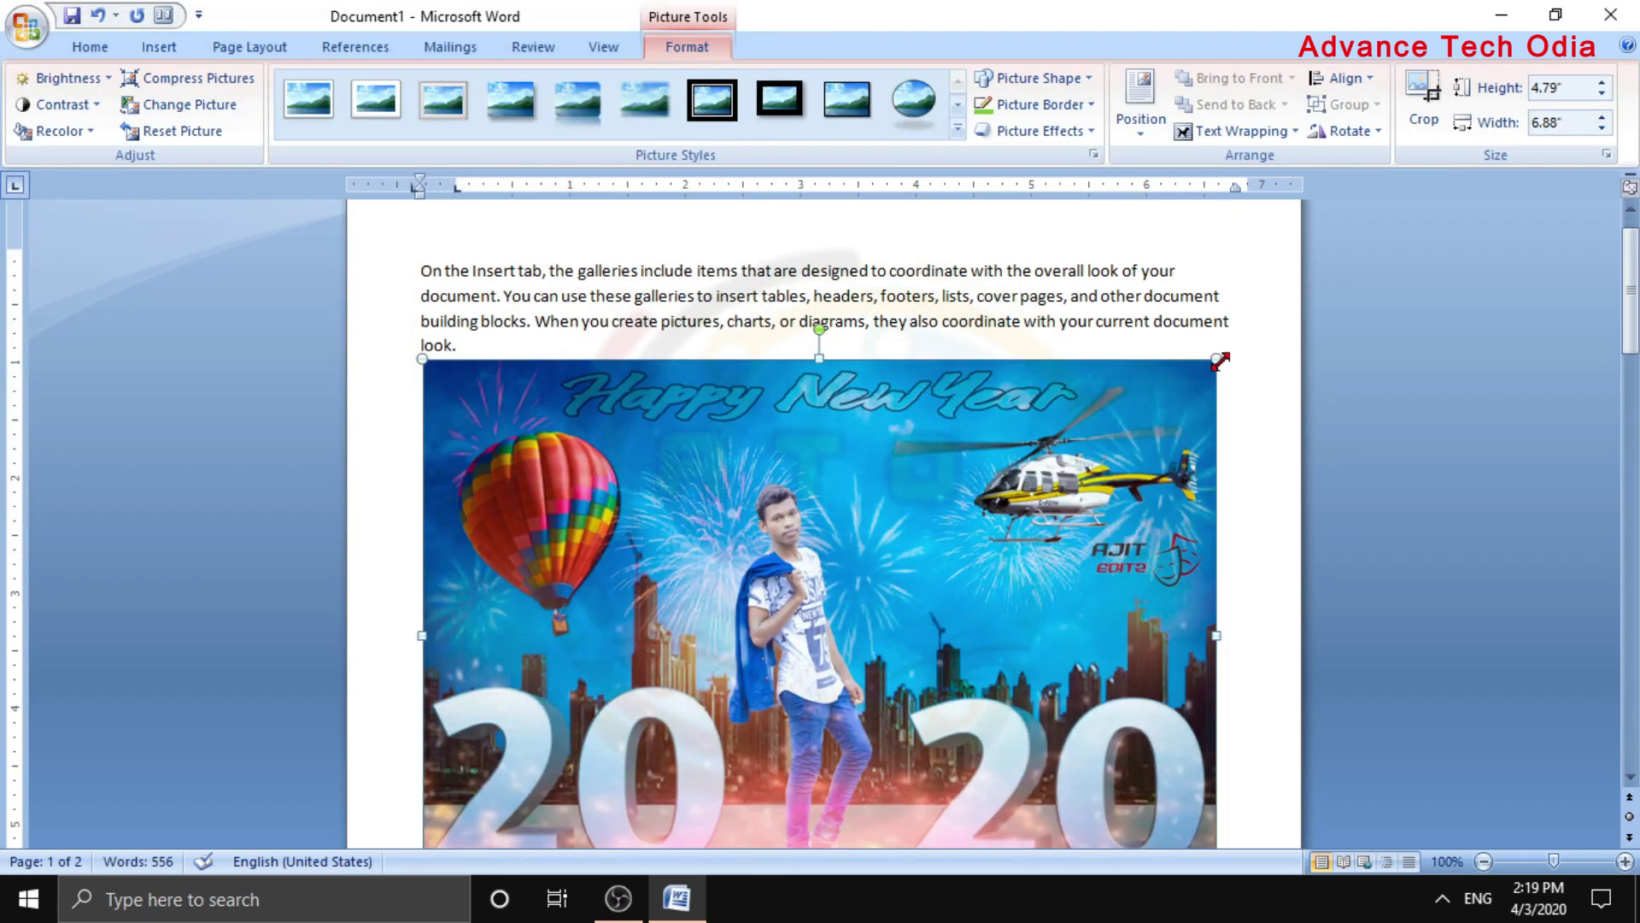
{"action": "left_click_drag", "start_coordinate": [1220, 361], "coordinate": [1096, 335]}
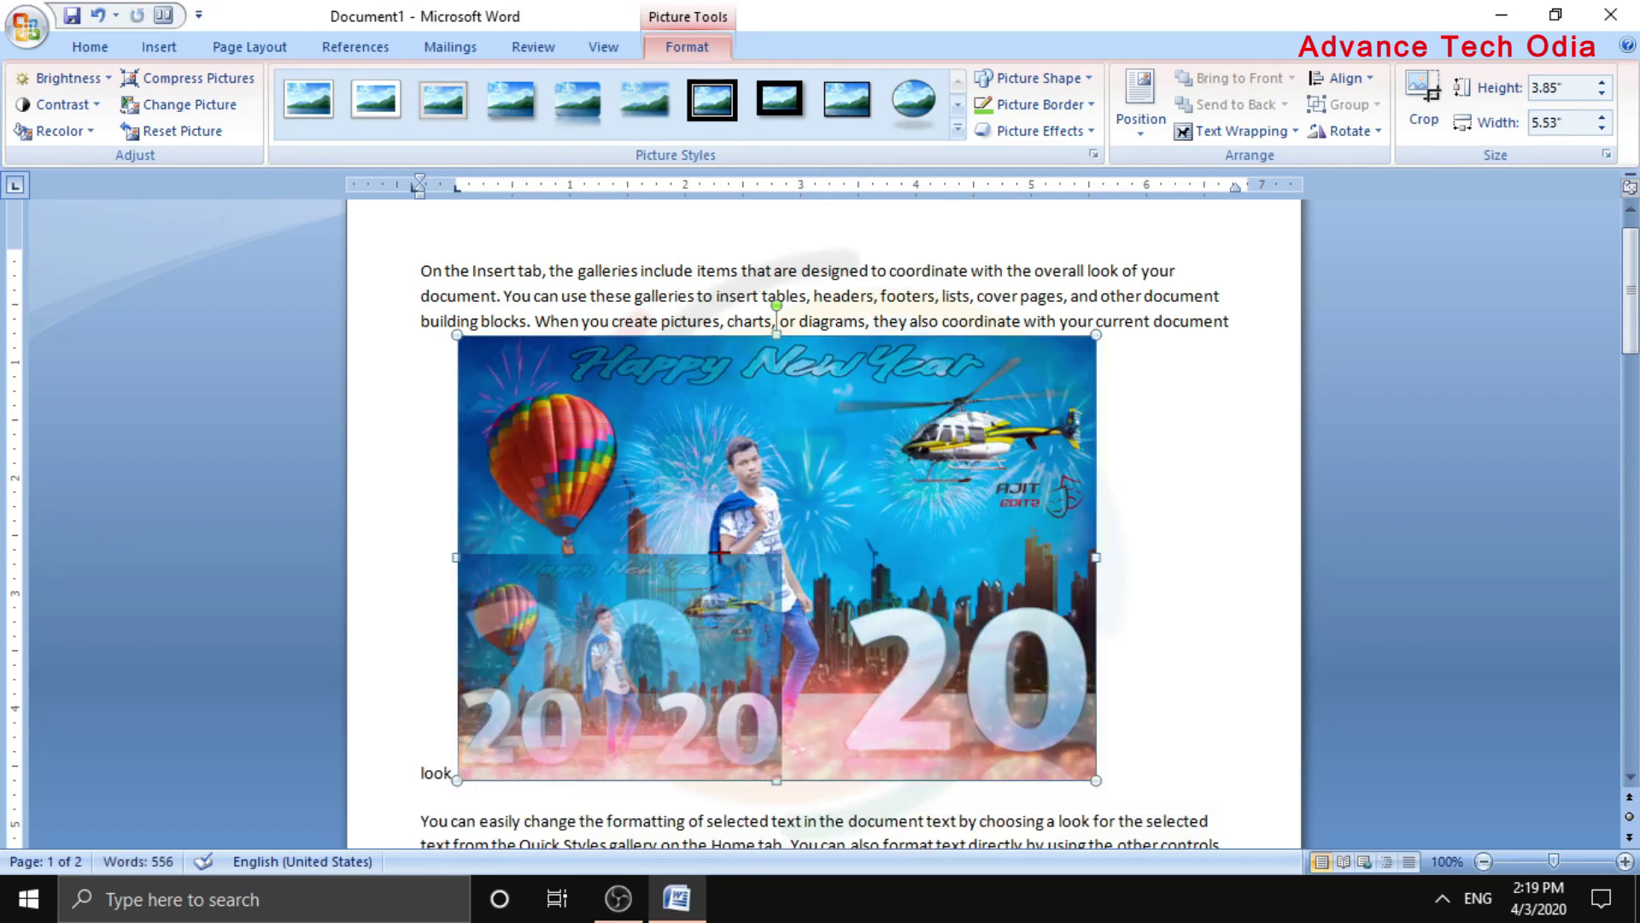
{"action": "left_click_drag", "start_coordinate": [1028, 382], "coordinate": [697, 520]}
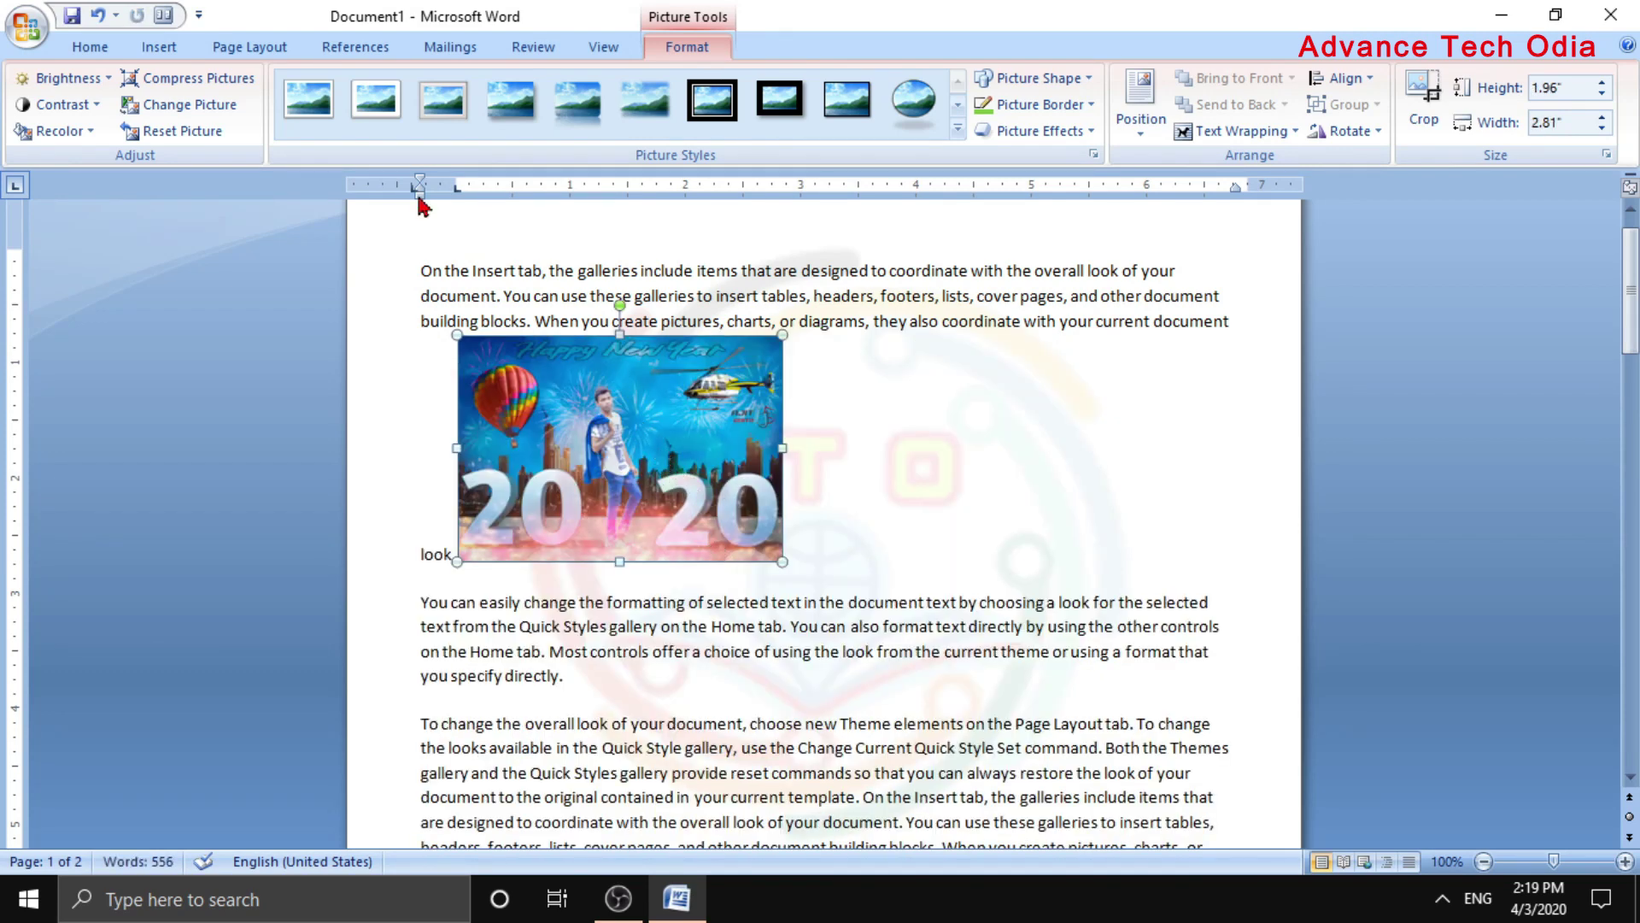
{"action": "left_click", "coordinate": [250, 50]}
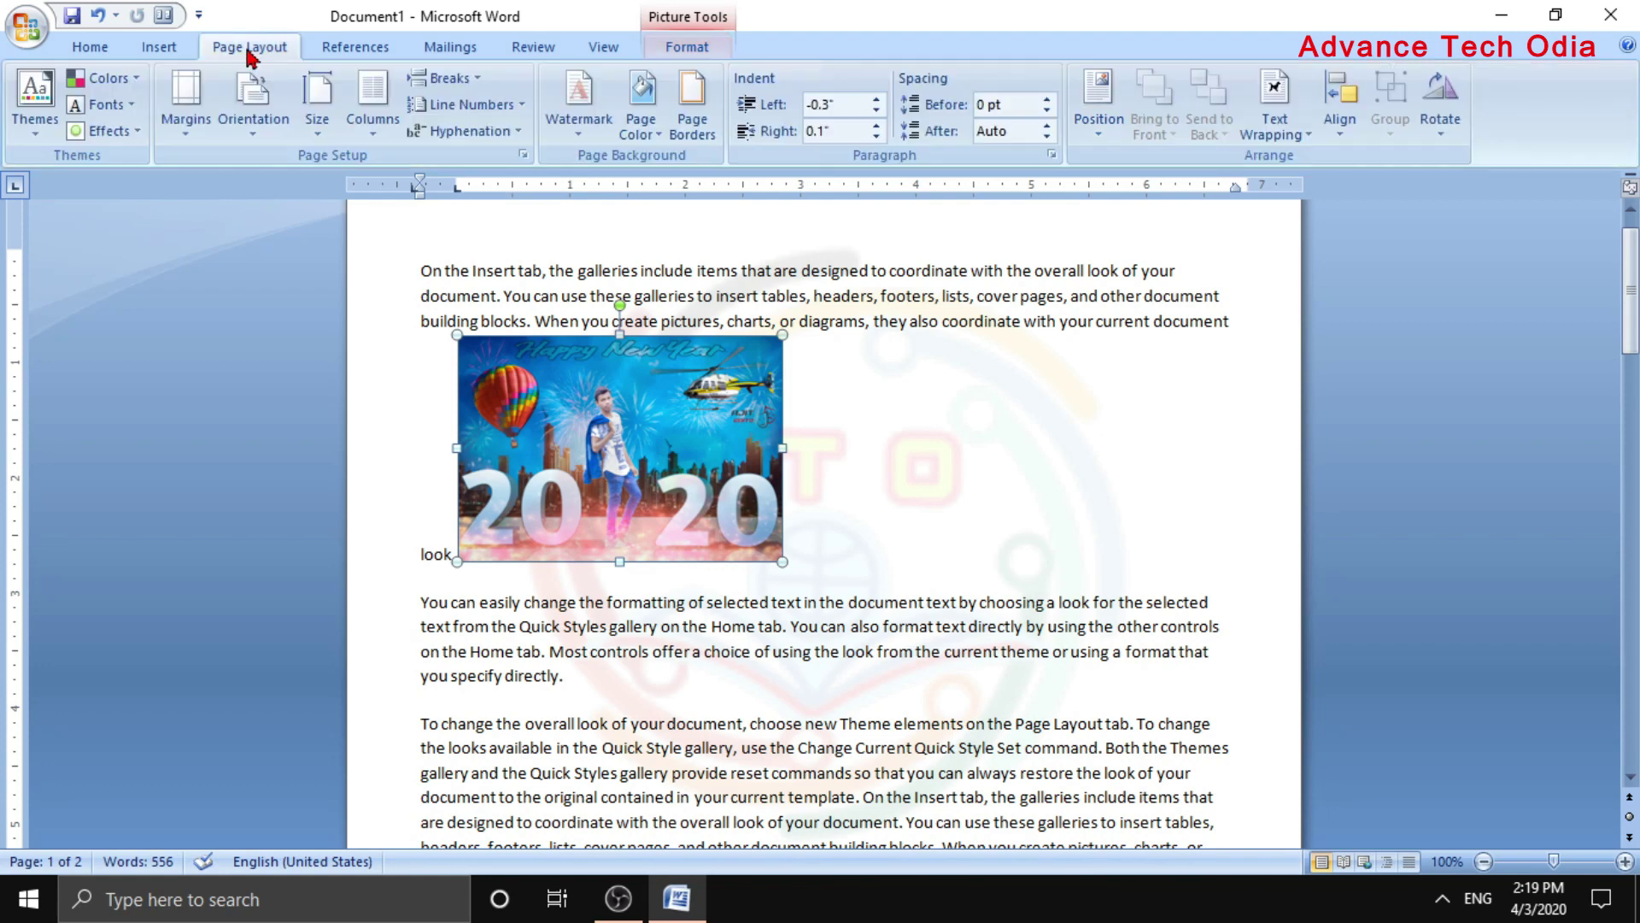
Position the picture at the top-left with text wrapping around it
{"action": "left_click", "coordinate": [1097, 136]}
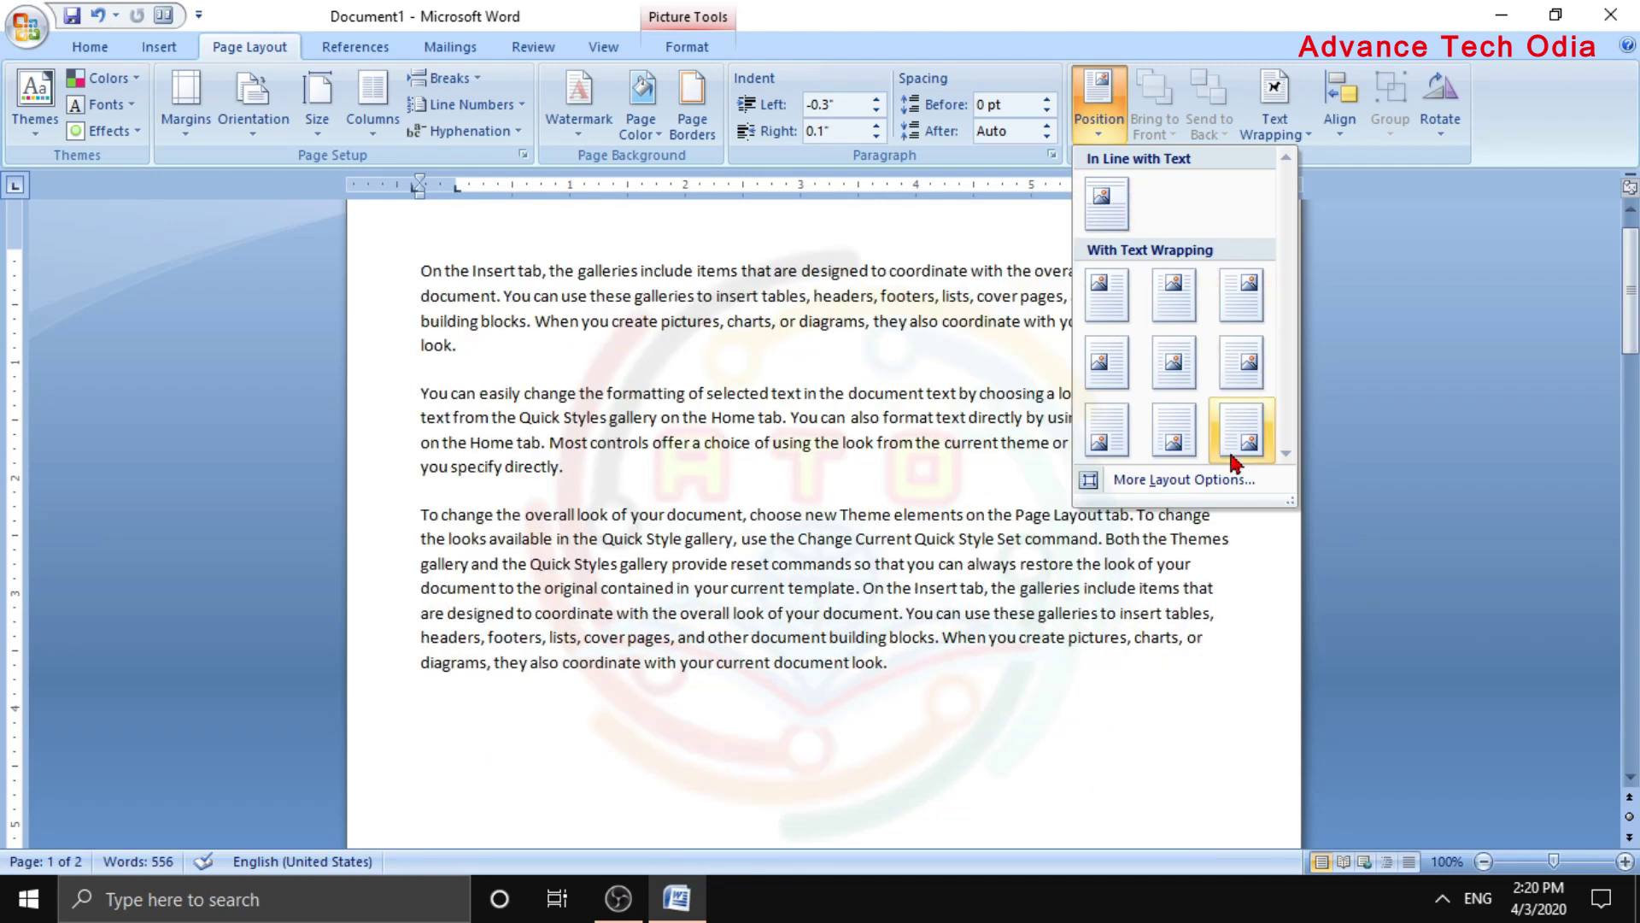
{"action": "left_click", "coordinate": [1183, 373]}
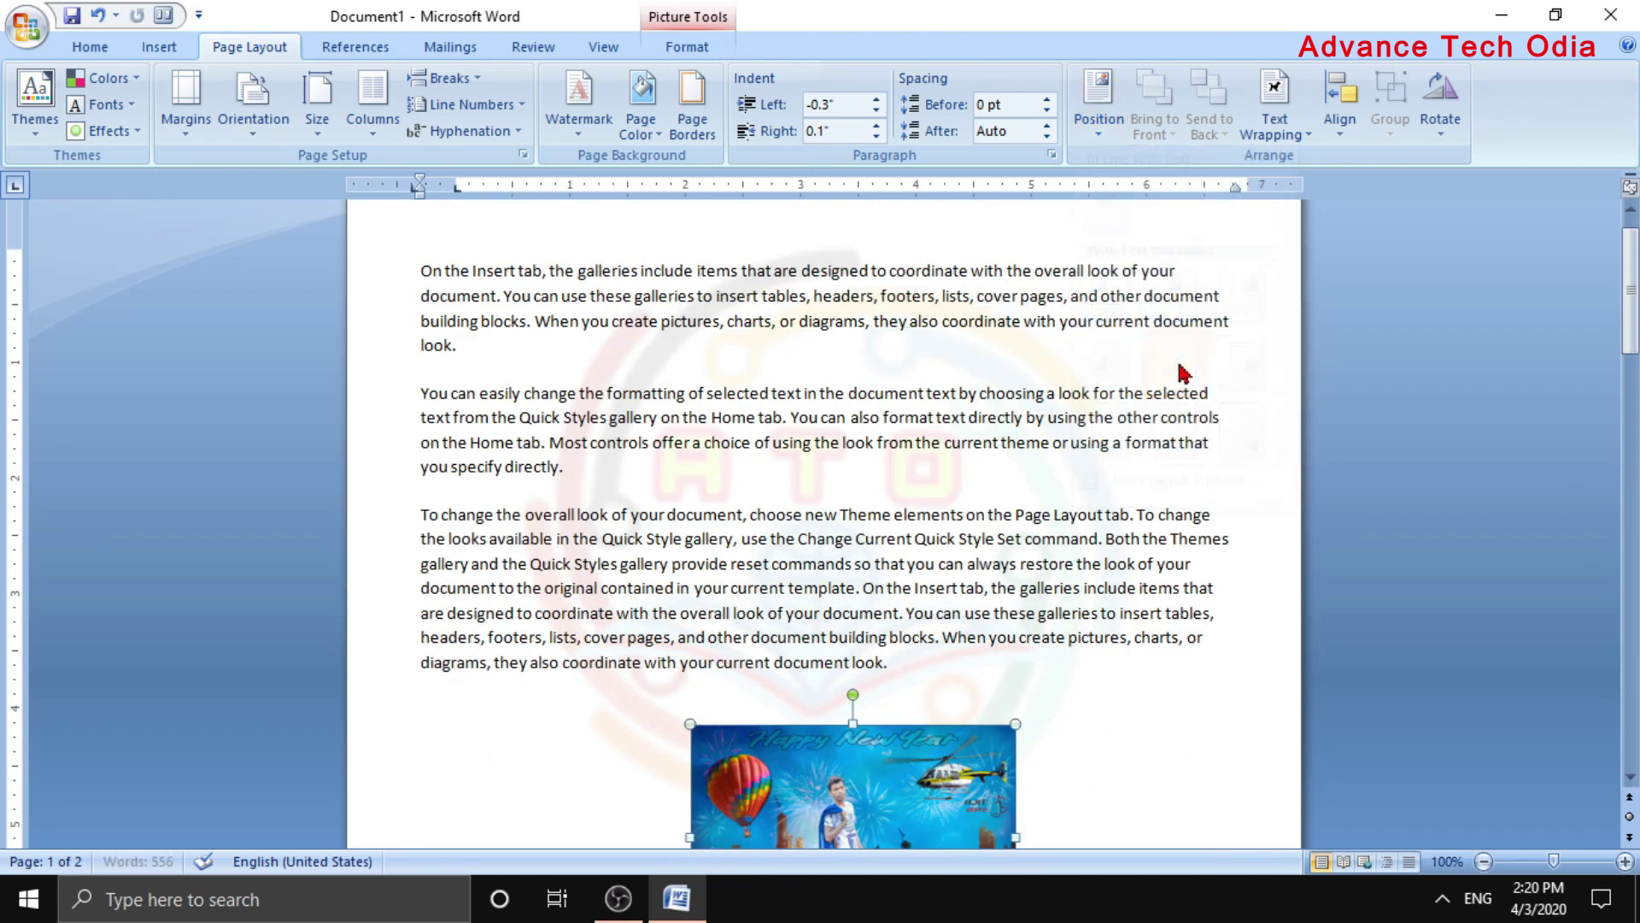
{"action": "left_click", "coordinate": [1099, 111]}
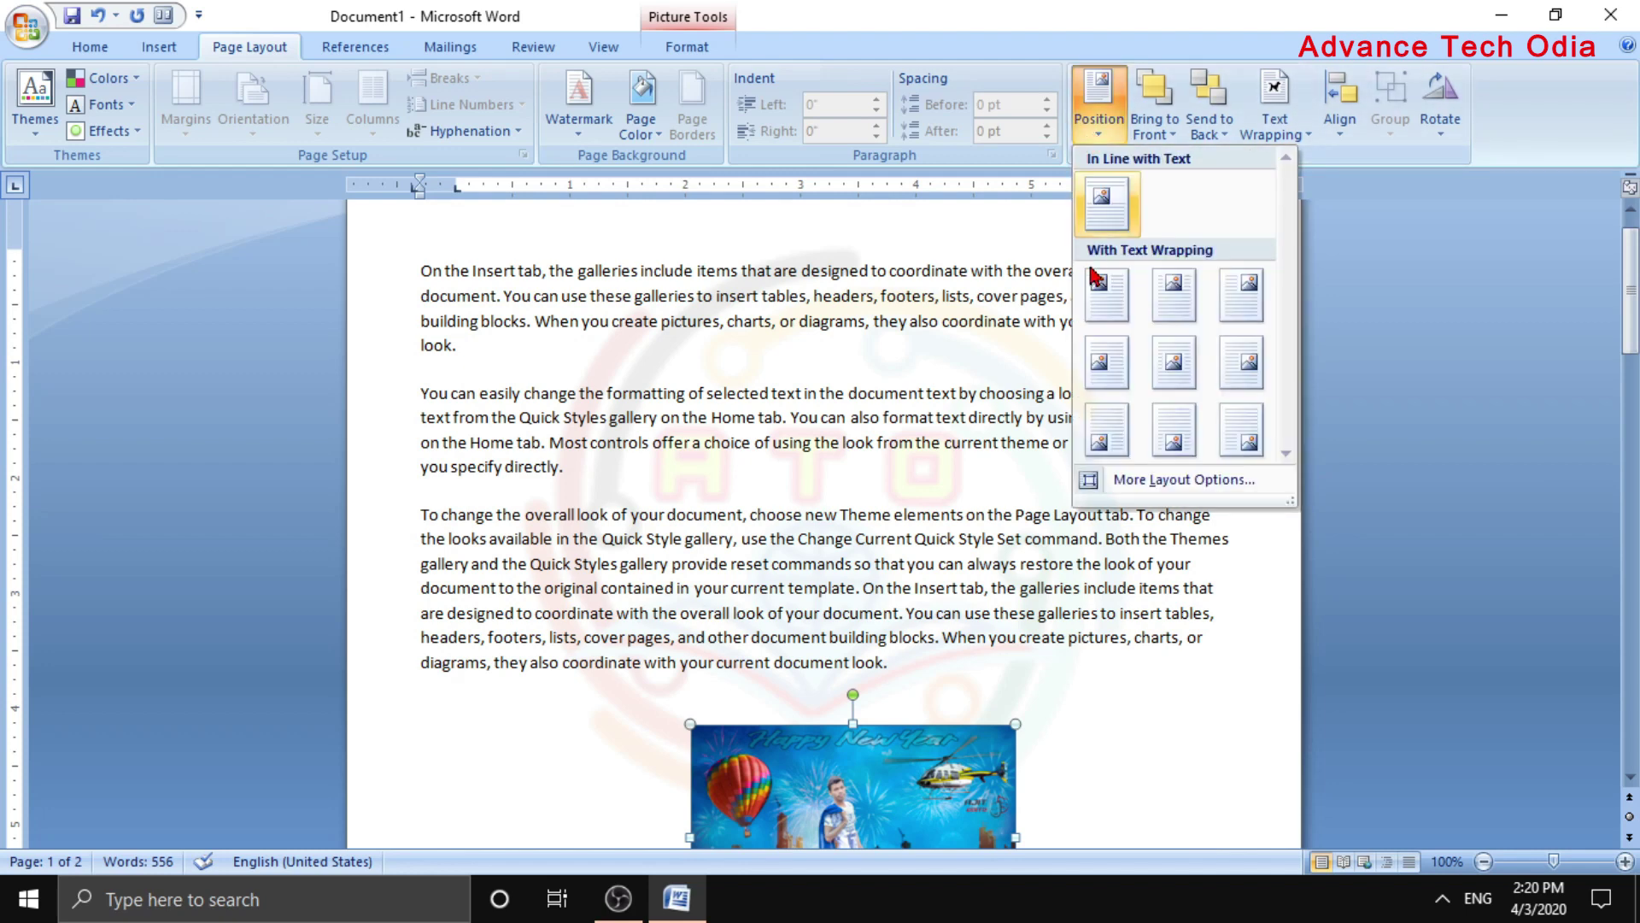
{"action": "left_click", "coordinate": [1108, 282]}
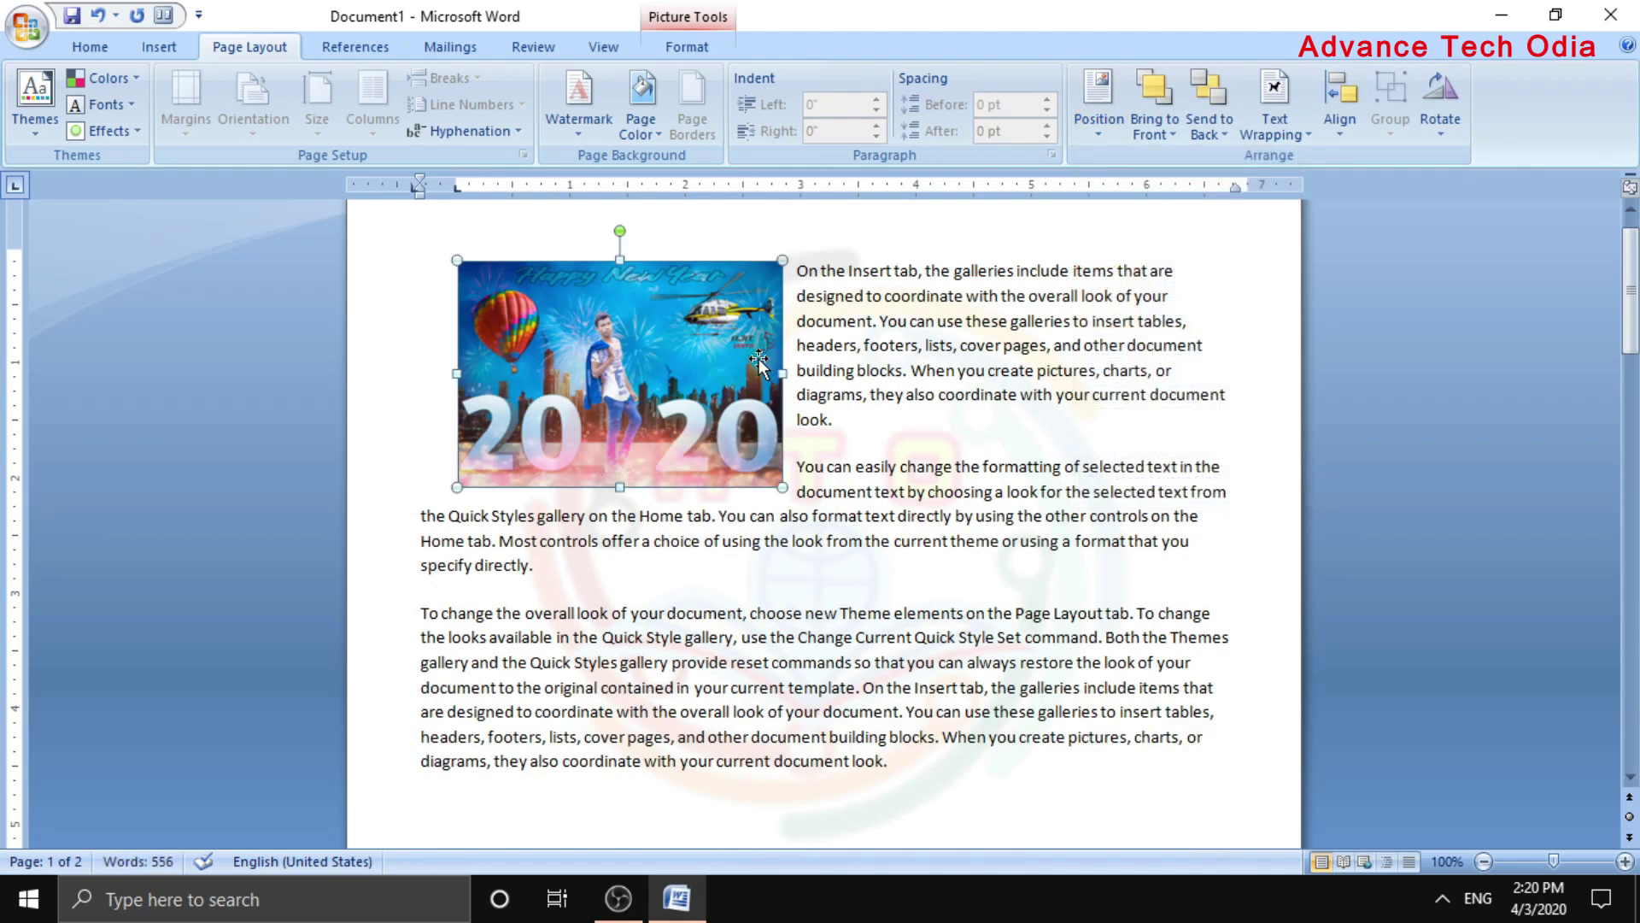
Bring the picture to the front of all objects
{"action": "left_click", "coordinate": [1160, 137]}
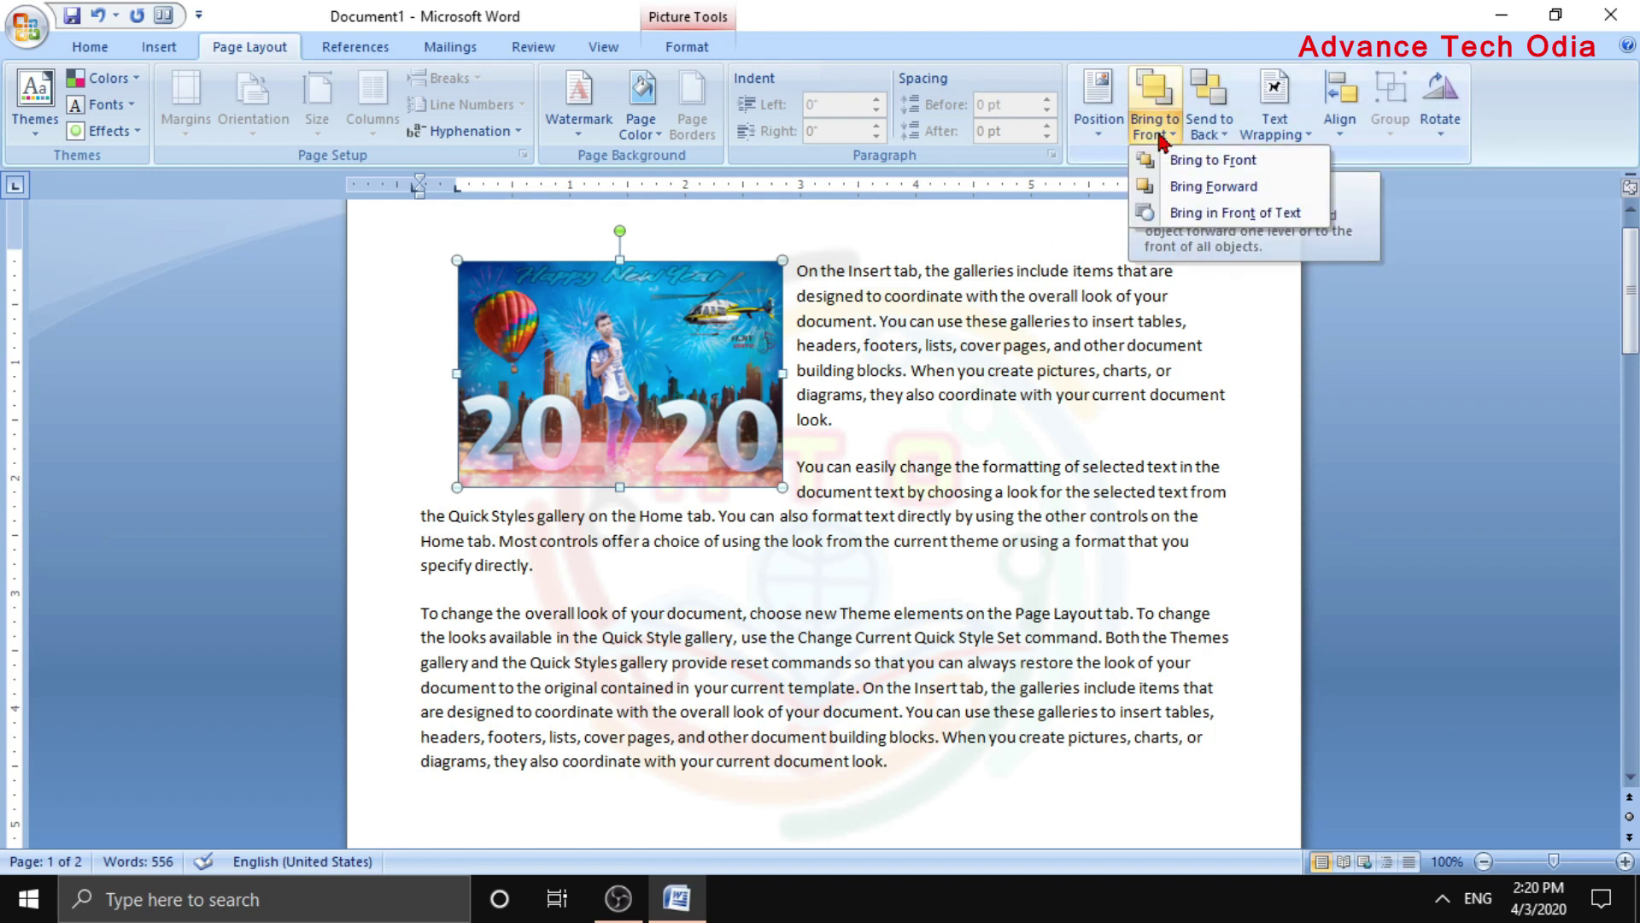
{"action": "left_click", "coordinate": [1148, 161]}
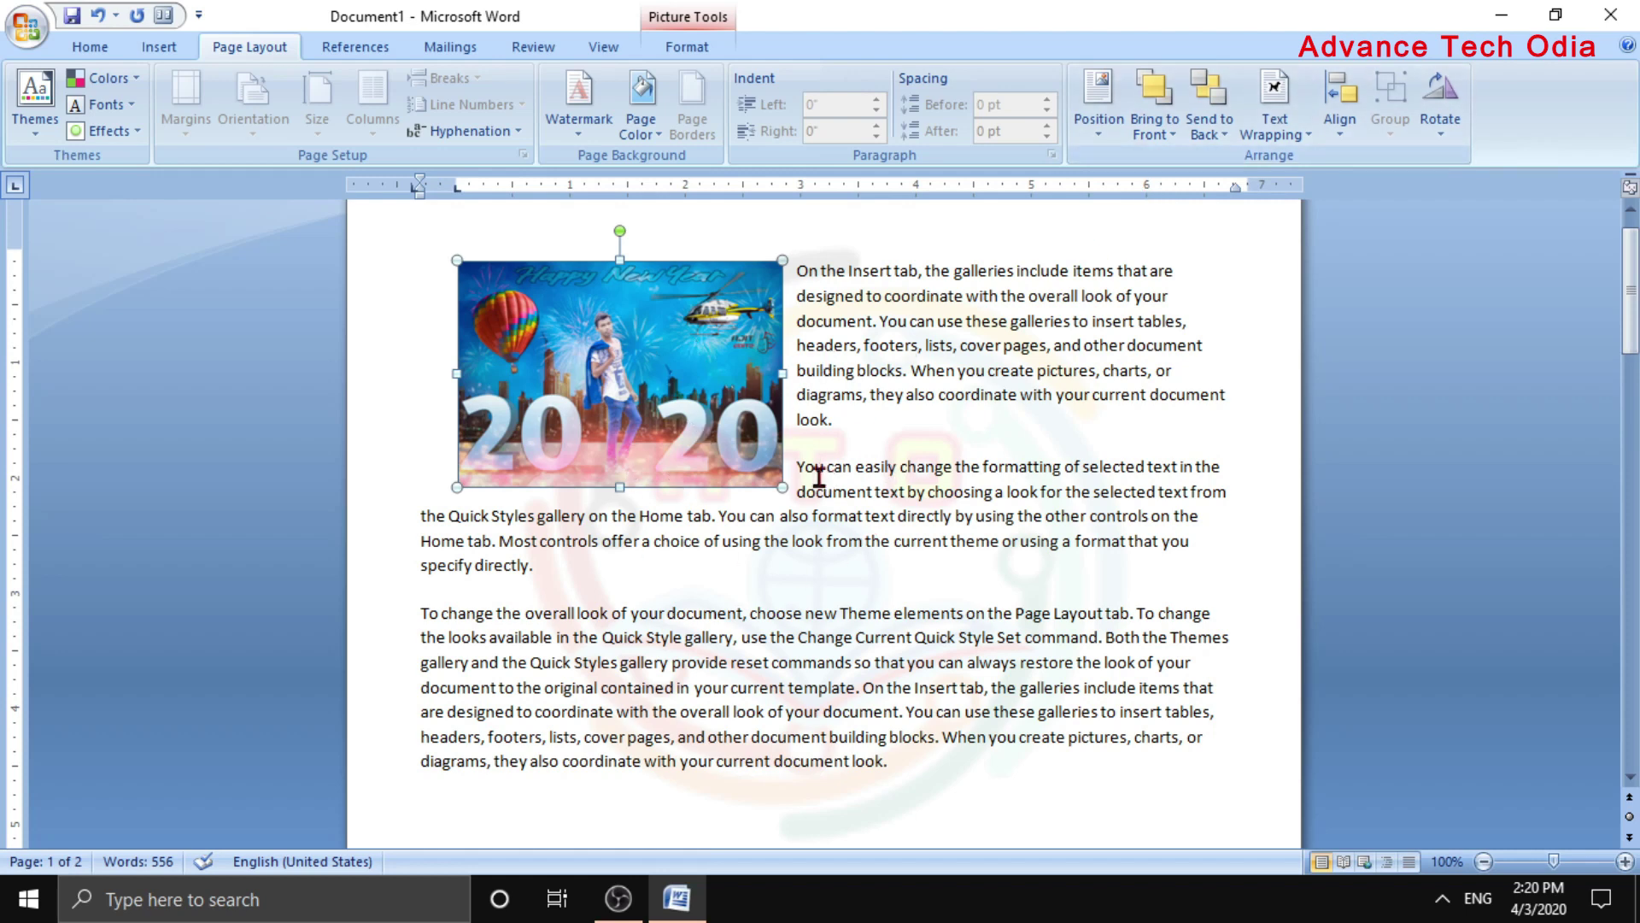
{"action": "left_click", "coordinate": [159, 47]}
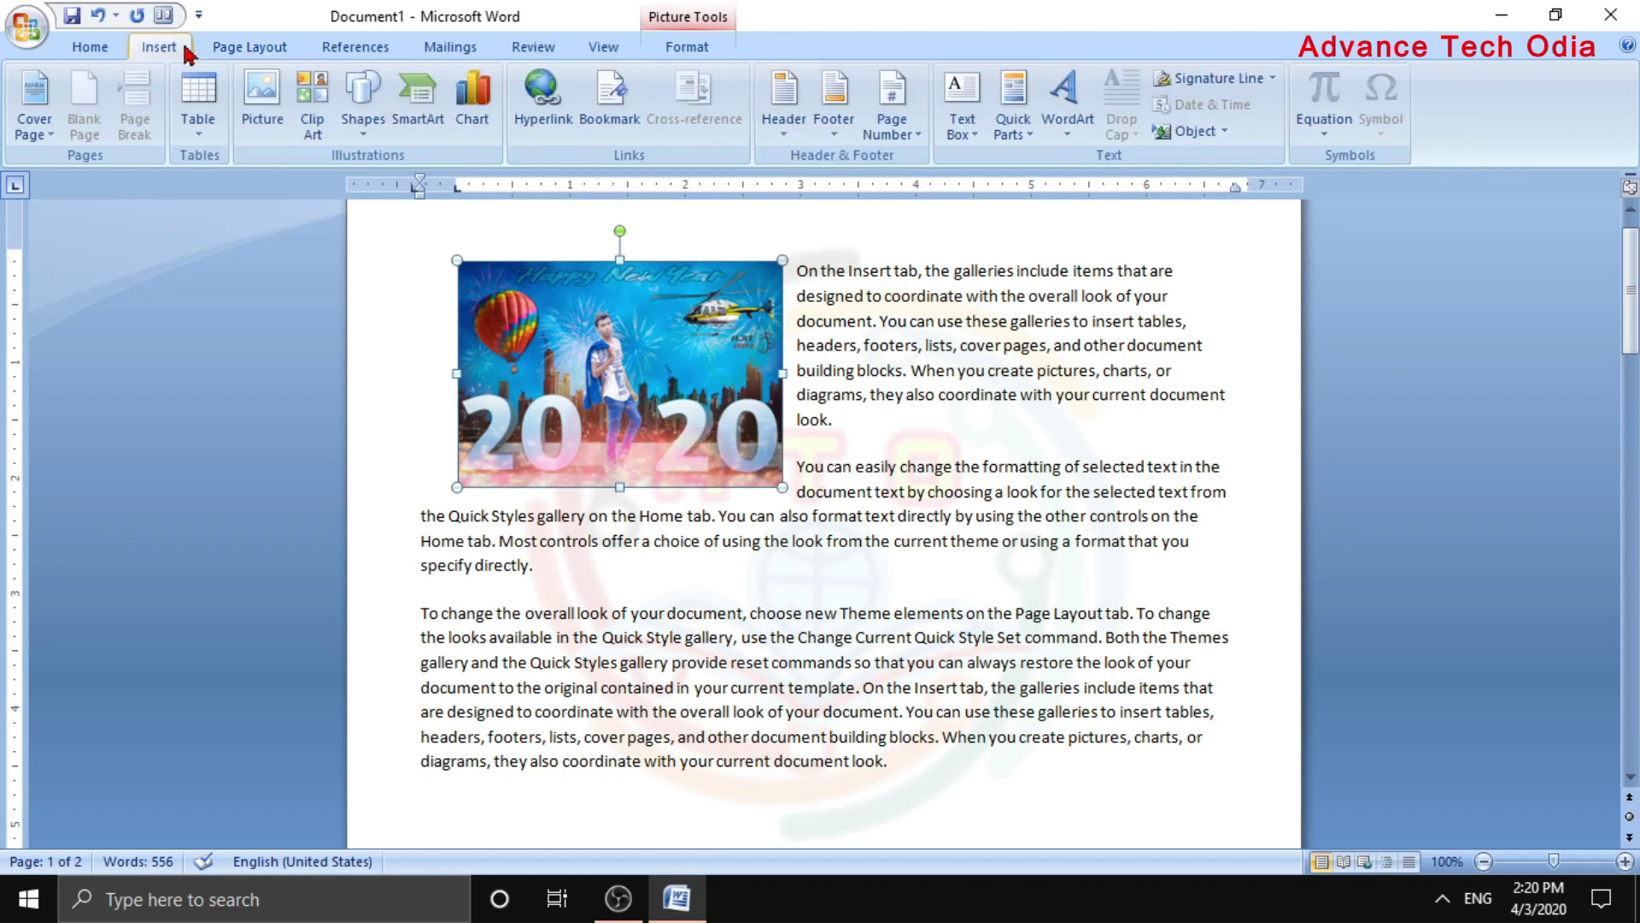
Insert the portrait JPG photo and resize it to about 2.21 by 2.16 inches
{"action": "left_click", "coordinate": [253, 117]}
{"action": "left_click", "coordinate": [312, 205]}
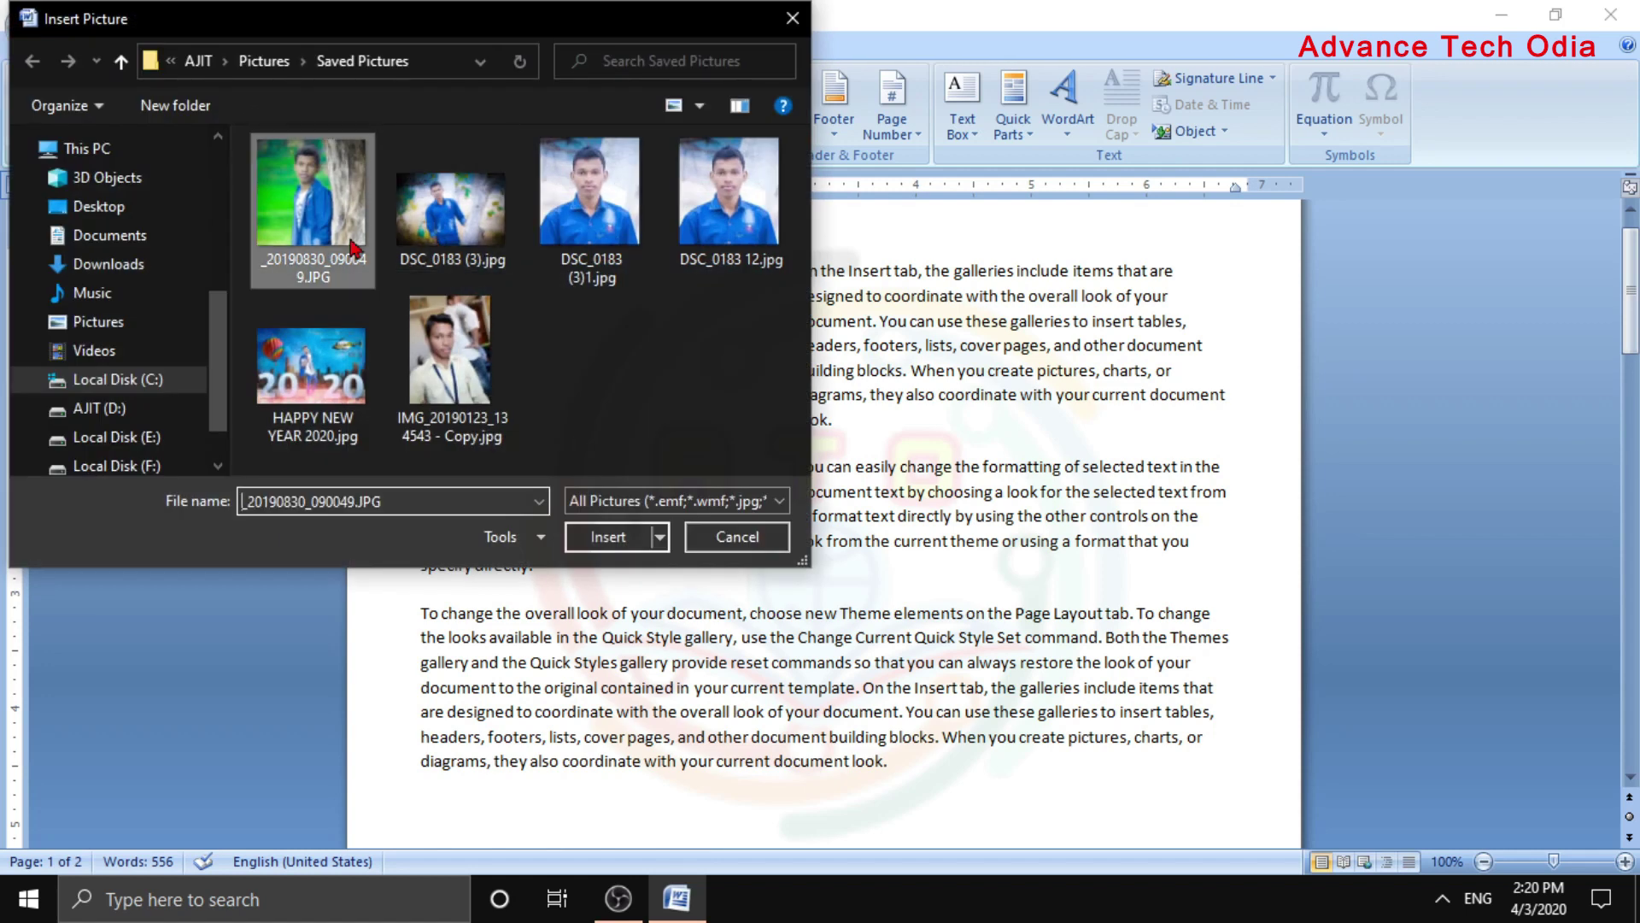
{"action": "left_click", "coordinate": [608, 536]}
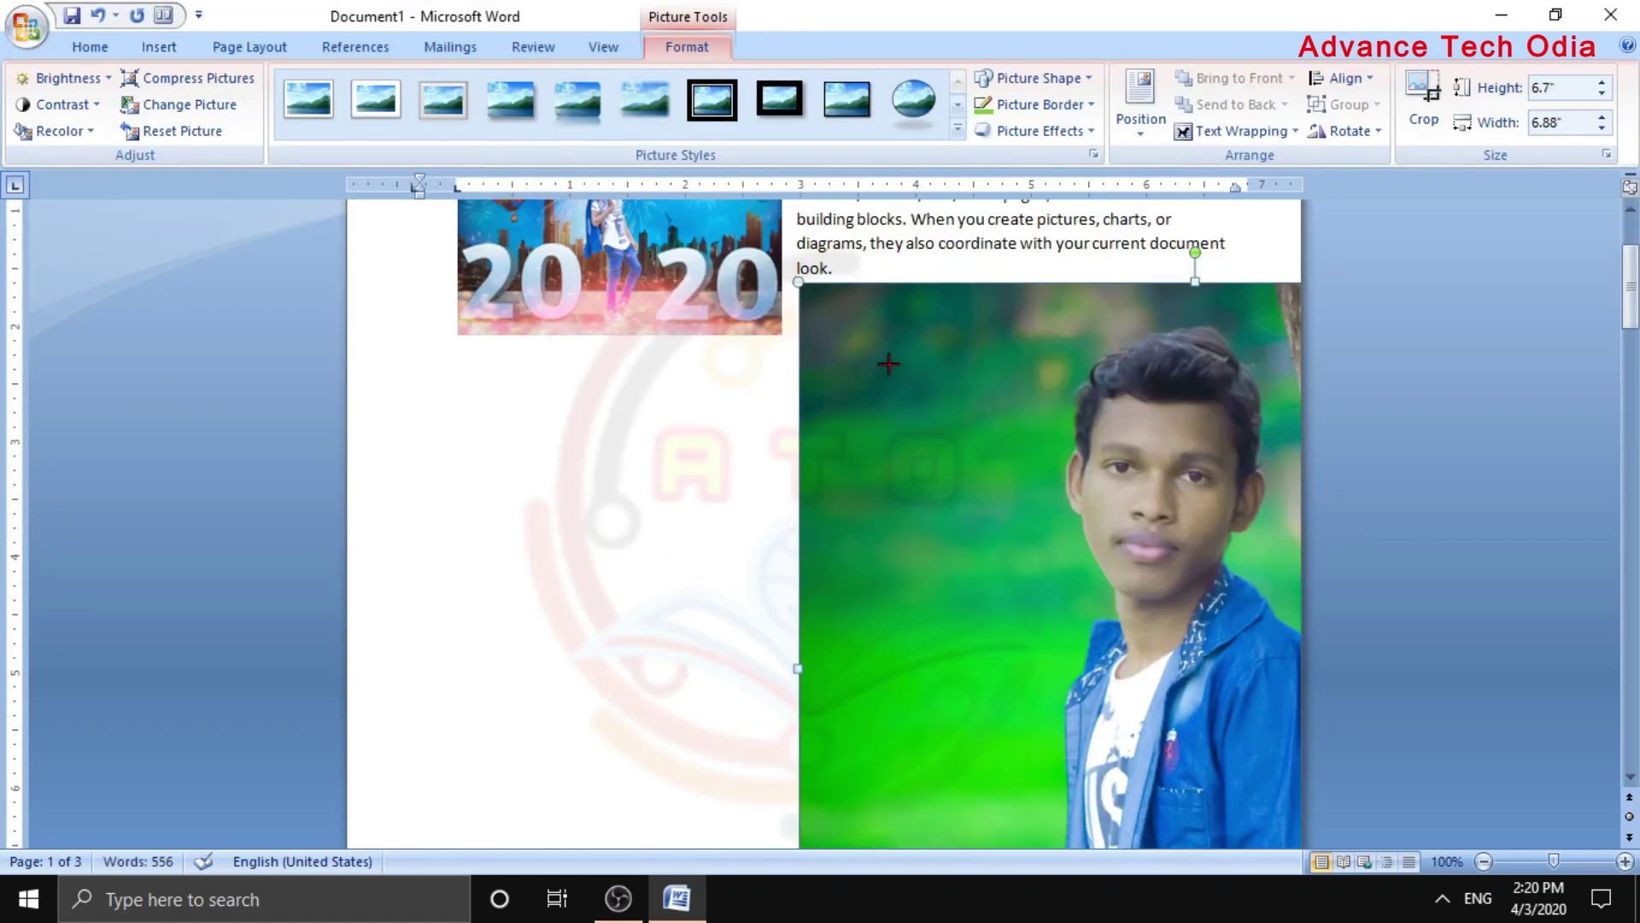
{"action": "left_click_drag", "start_coordinate": [1145, 567], "coordinate": [1015, 492]}
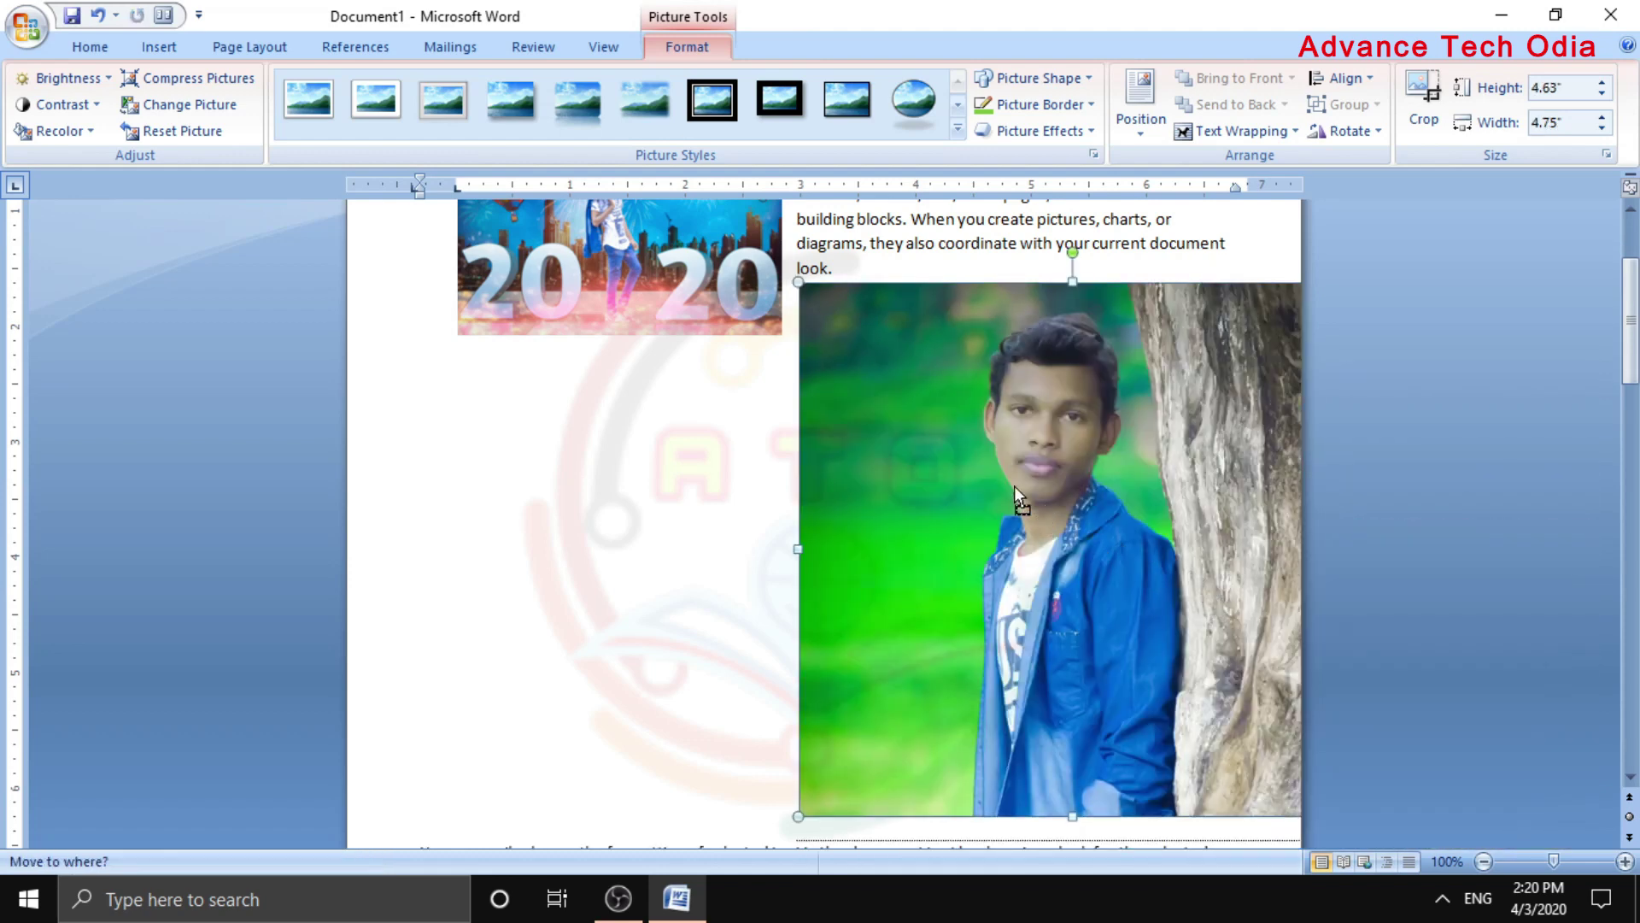
{"action": "left_click_drag", "start_coordinate": [840, 284], "coordinate": [1066, 504]}
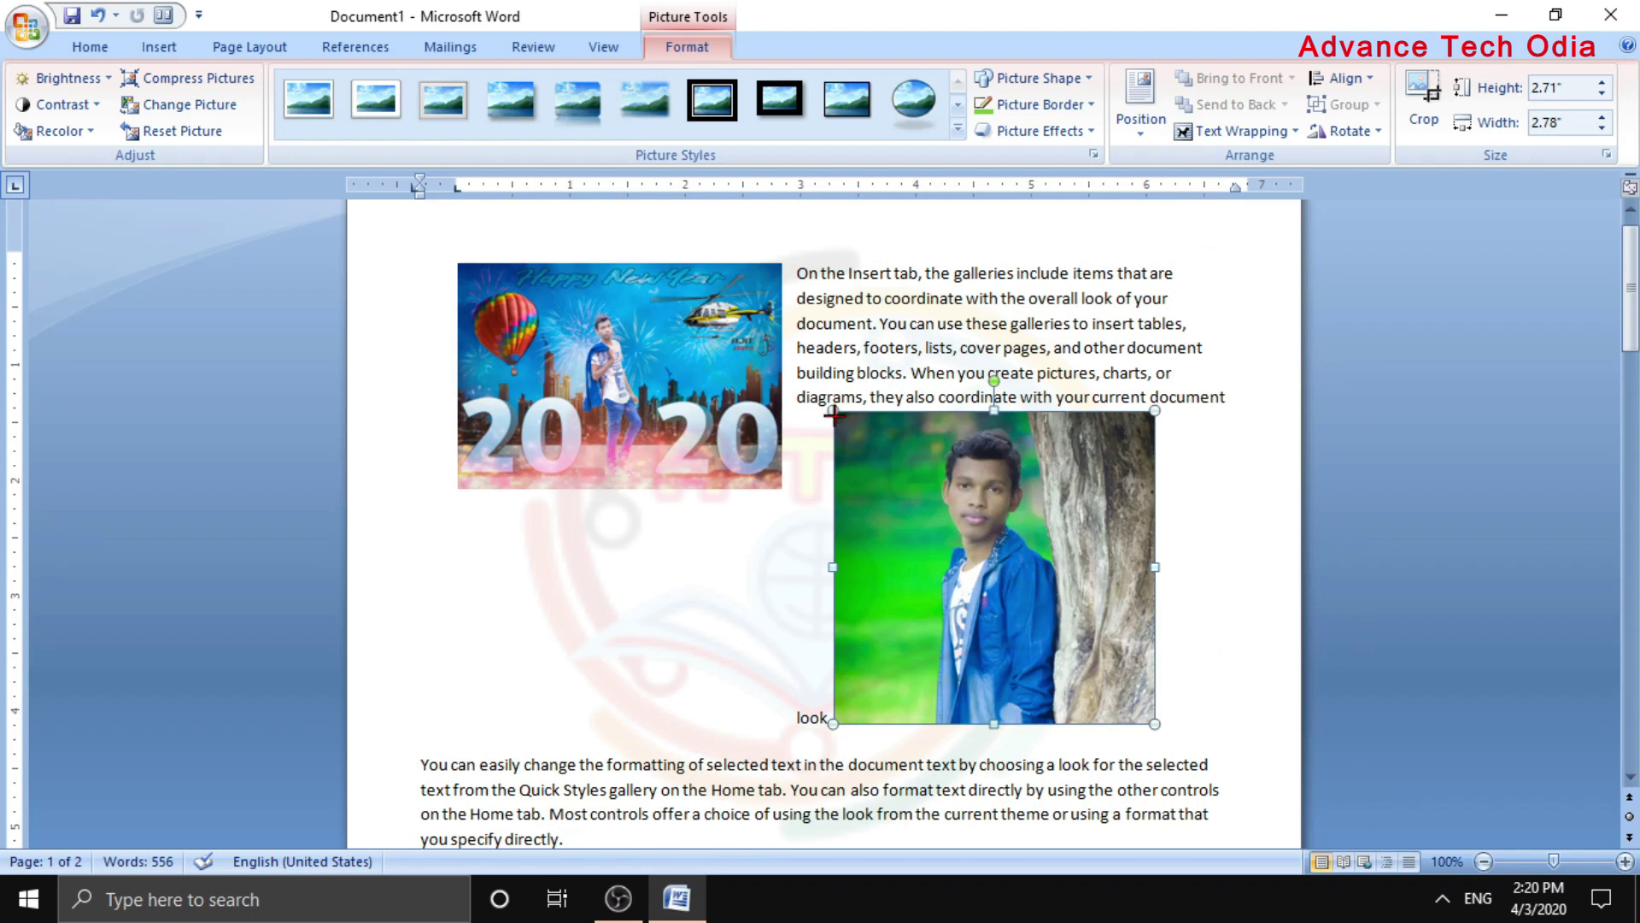
{"action": "left_click_drag", "start_coordinate": [833, 413], "coordinate": [898, 476]}
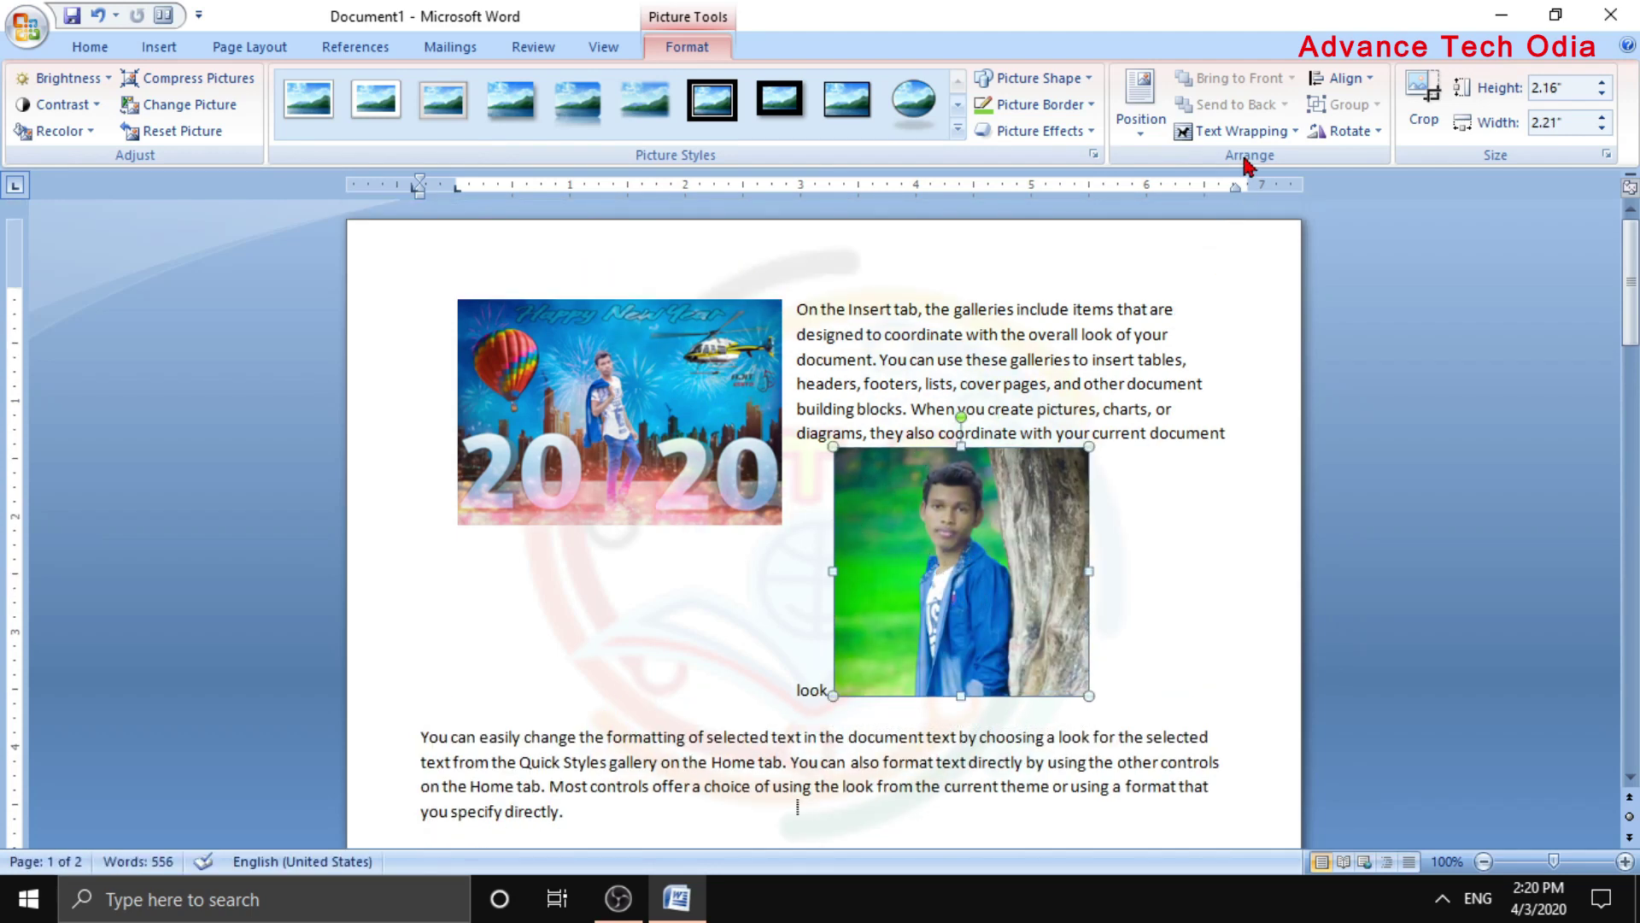
Set the photo's text wrapping to Square and drag it over the New Year picture
{"action": "left_click", "coordinate": [1230, 131]}
{"action": "left_click", "coordinate": [1221, 188]}
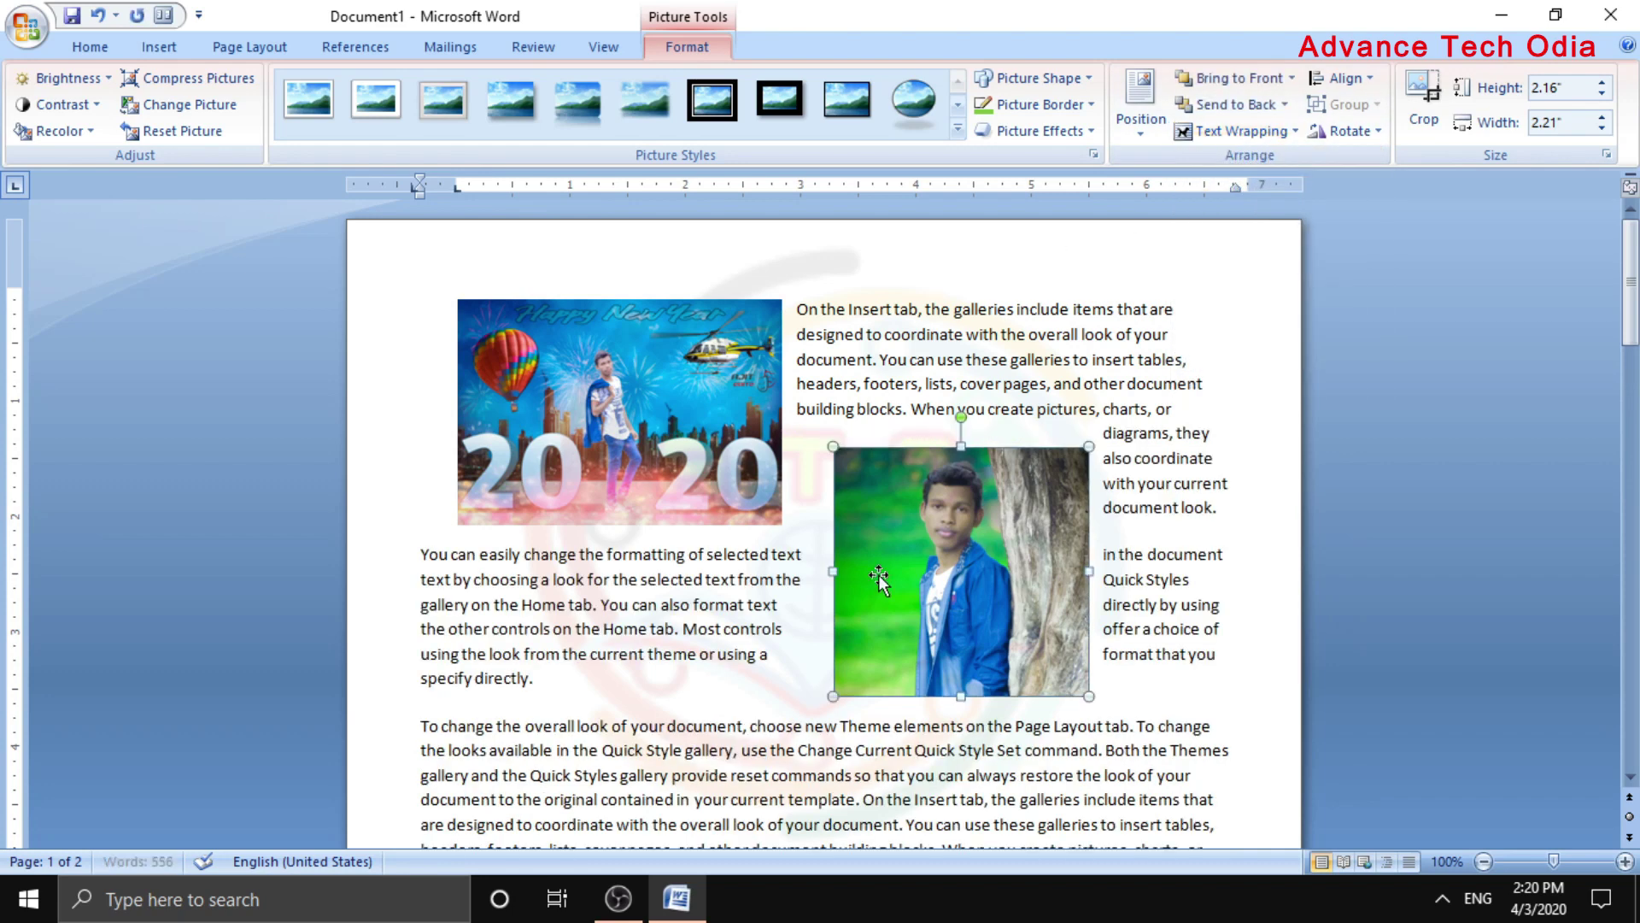
{"action": "left_click_drag", "start_coordinate": [879, 579], "coordinate": [810, 523]}
{"action": "left_click_drag", "start_coordinate": [804, 530], "coordinate": [755, 476]}
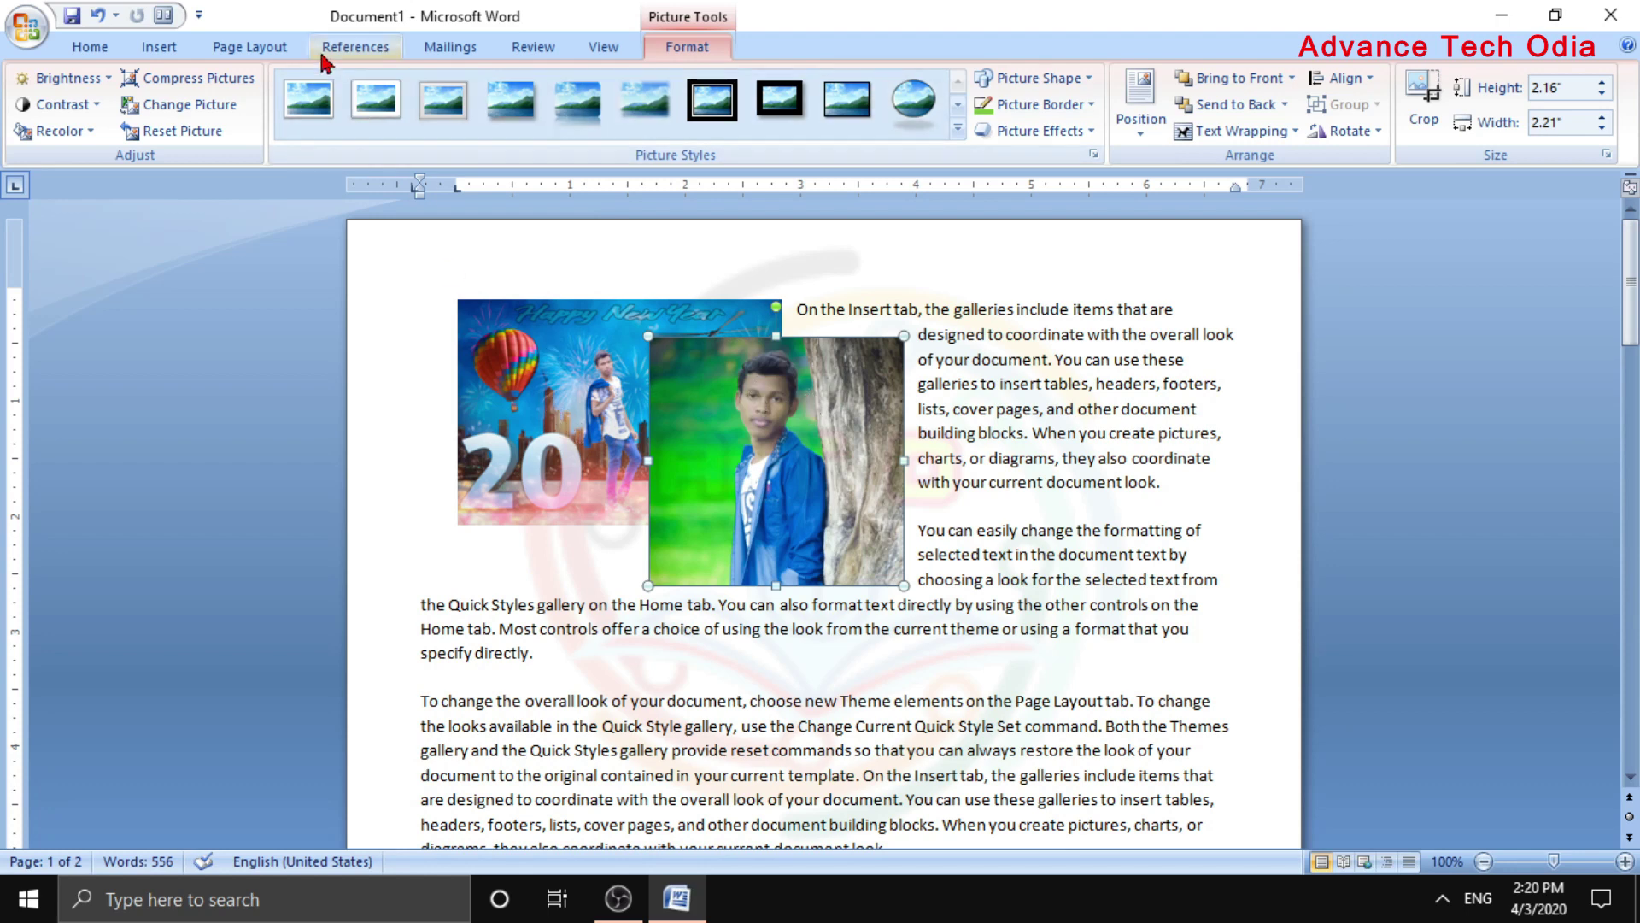
{"action": "left_click", "coordinate": [239, 49]}
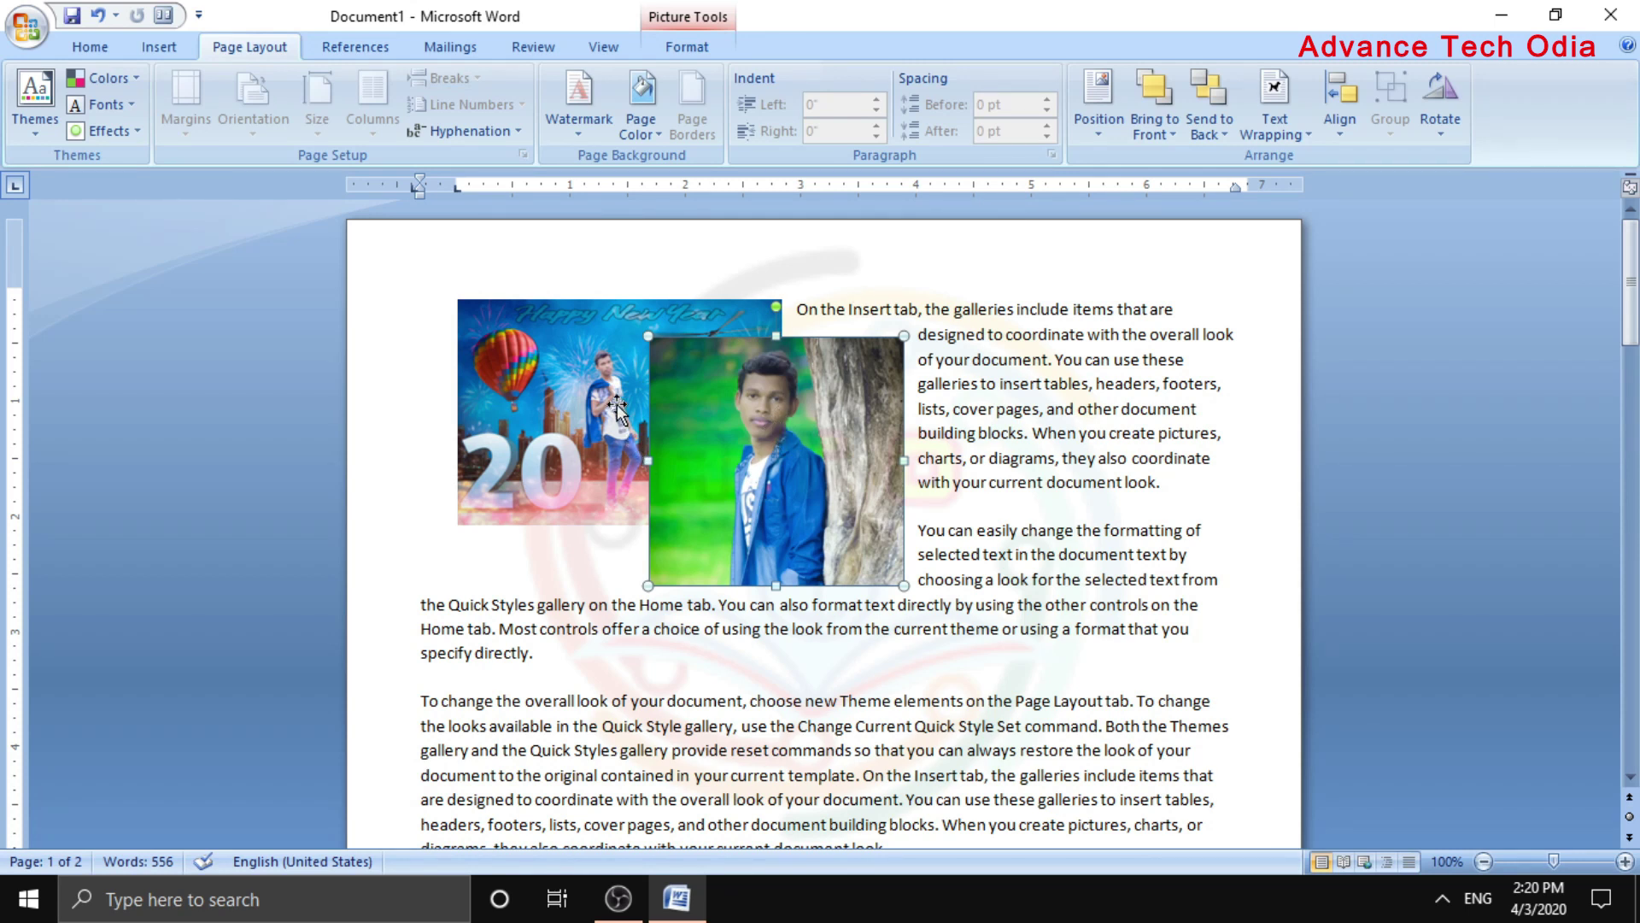
Send the portrait photo to back, bring it to front again, and shift it slightly right
{"action": "left_click", "coordinate": [1211, 107]}
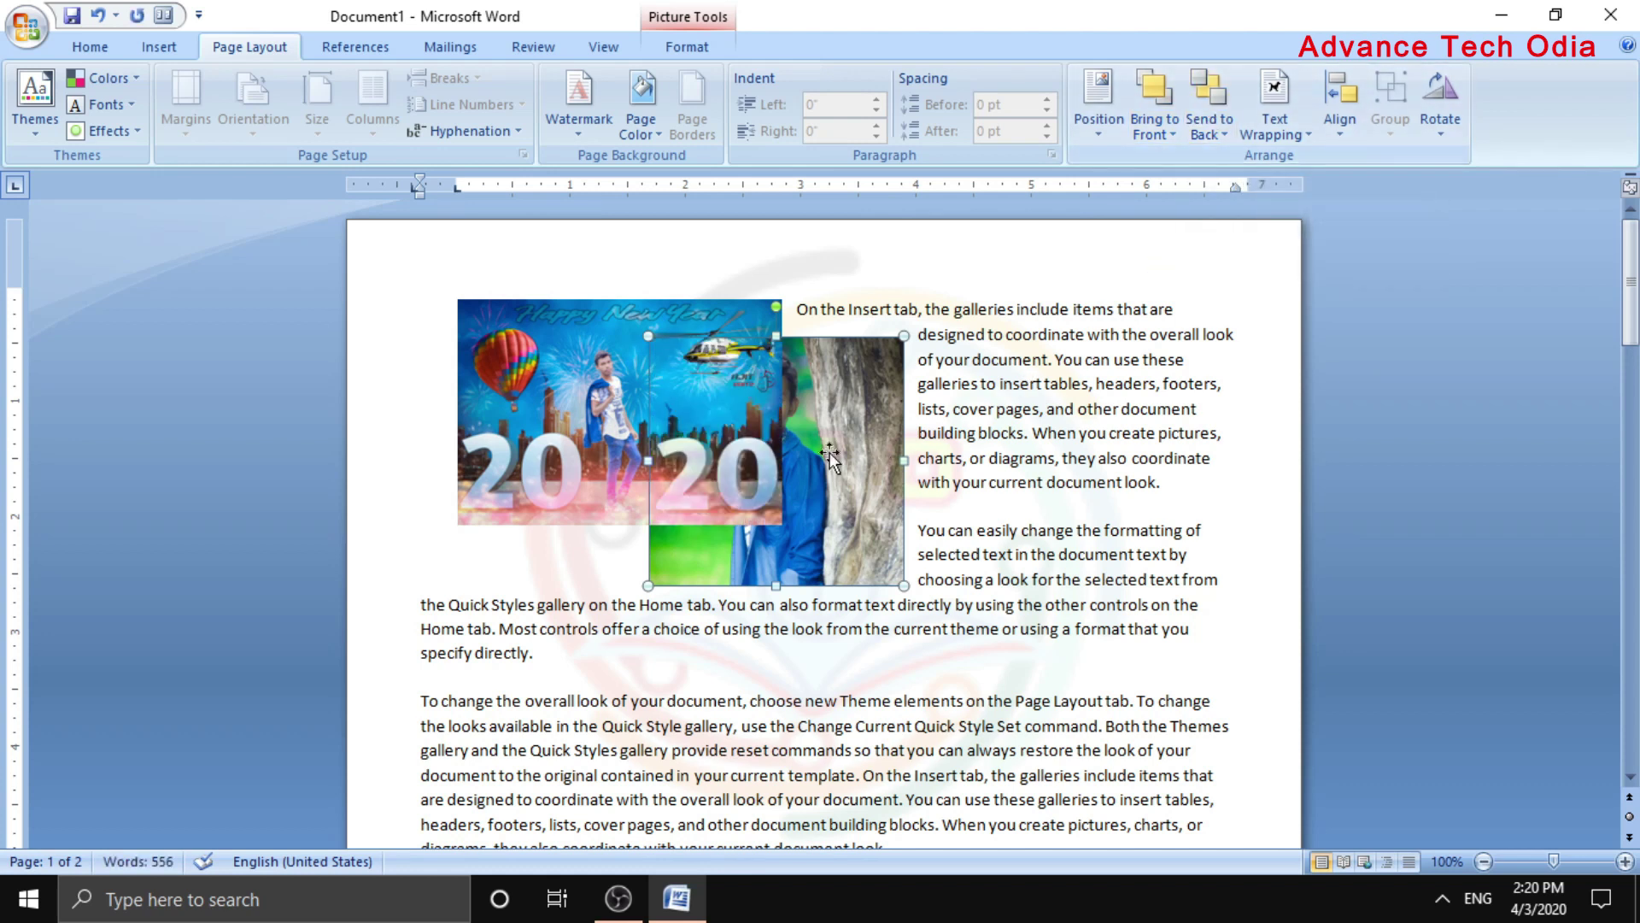
{"action": "left_click", "coordinate": [1155, 94]}
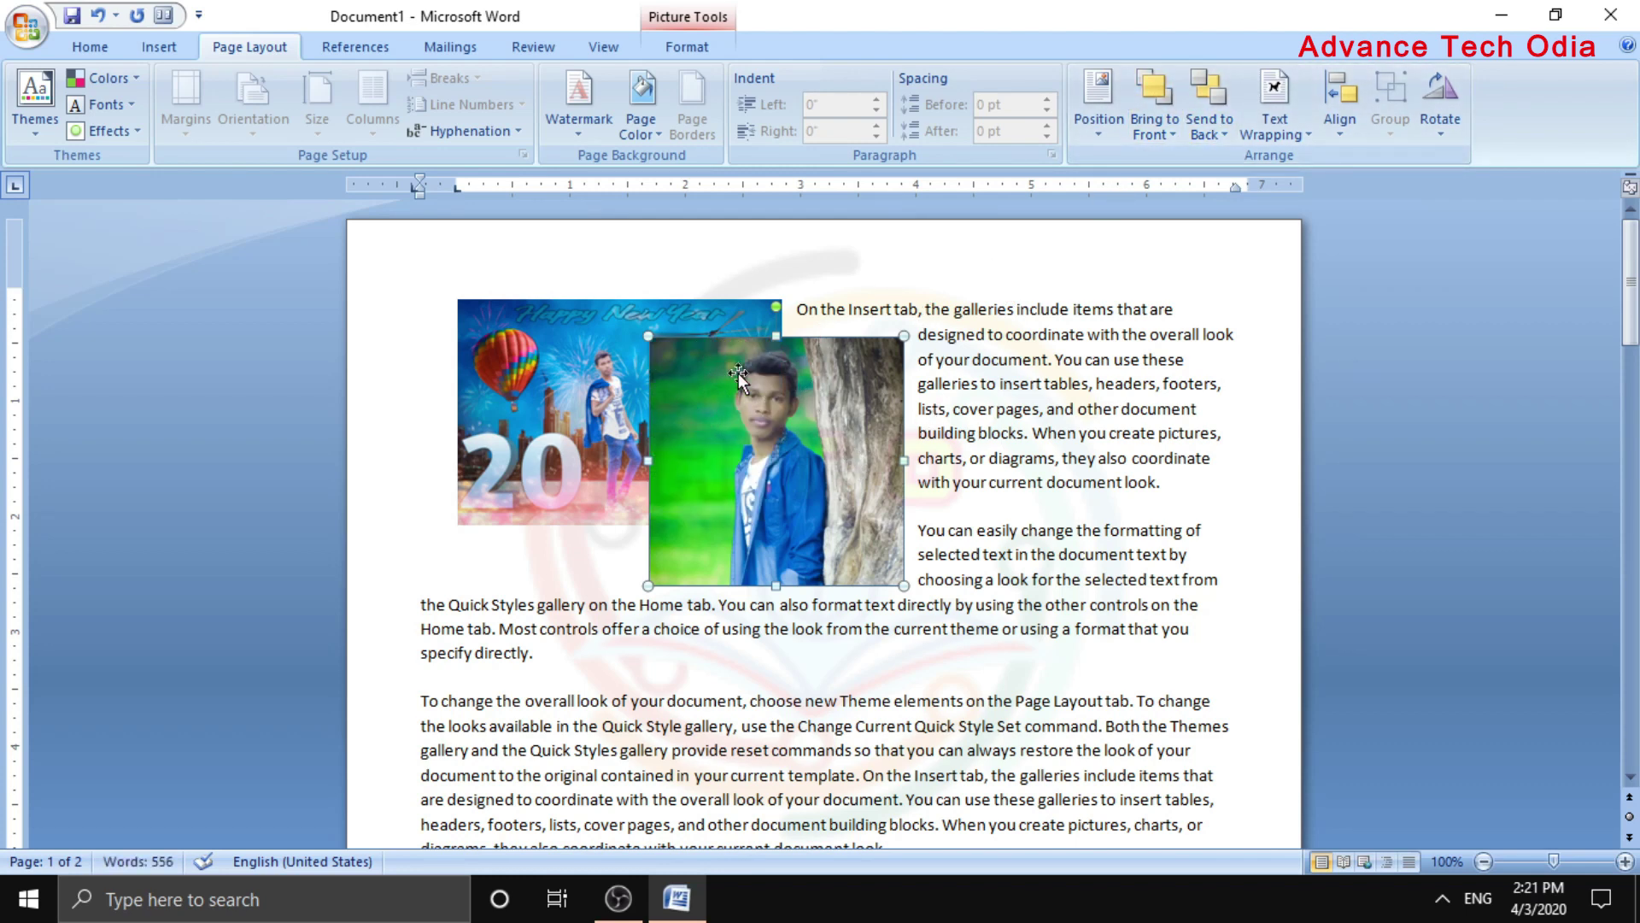
{"action": "left_click_drag", "start_coordinate": [737, 376], "coordinate": [819, 370]}
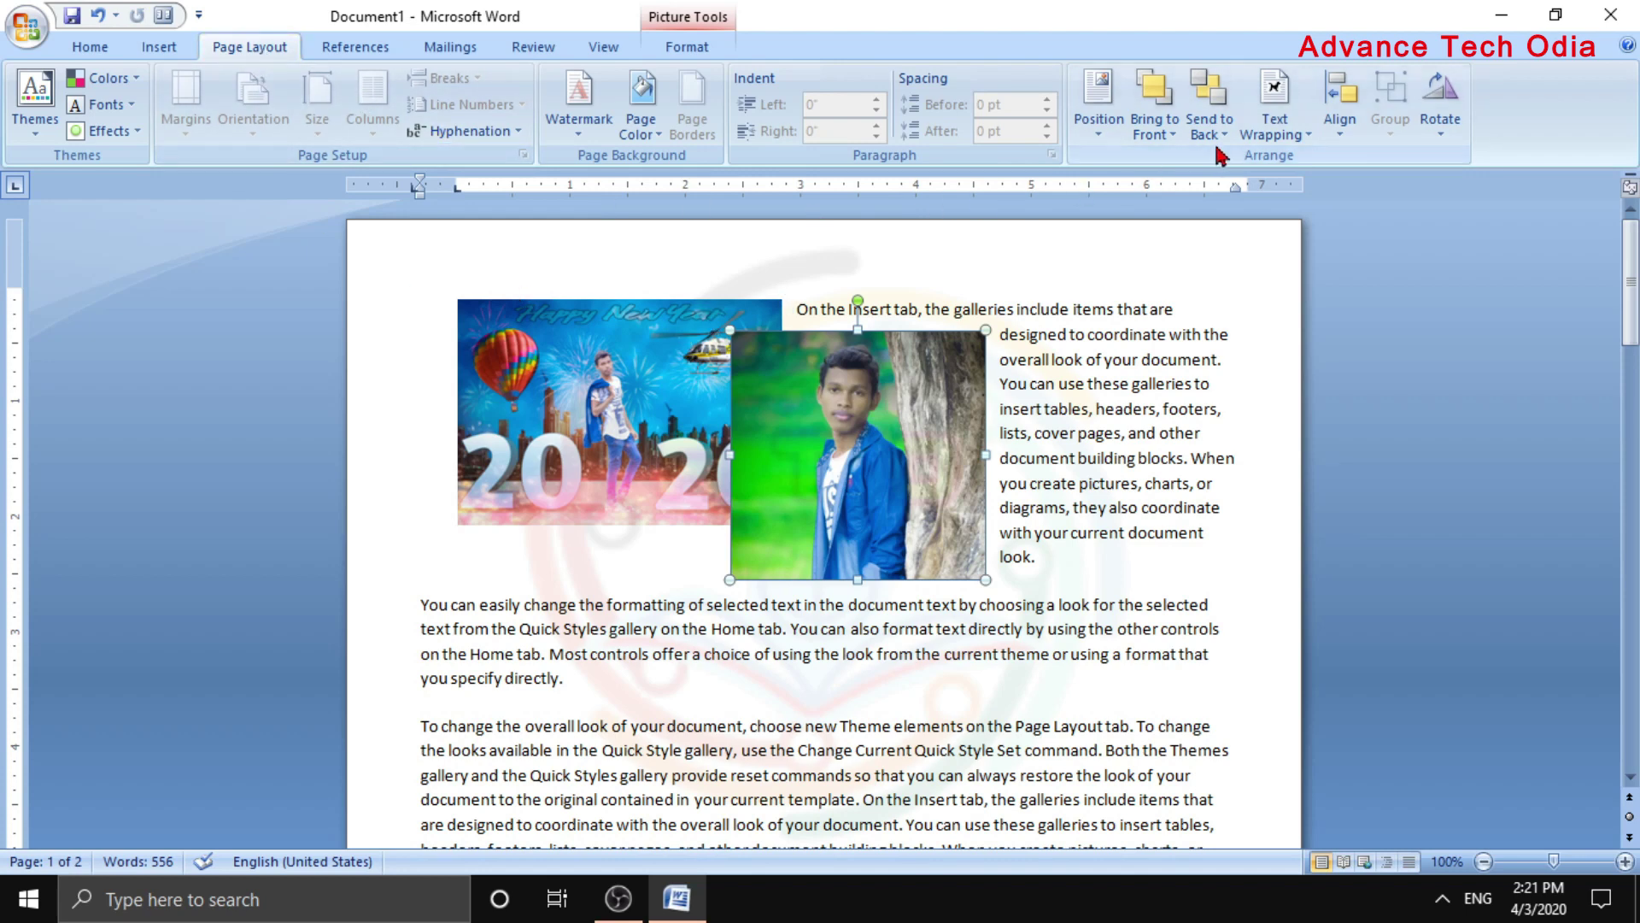
Change the photo's wrapping to Behind Text, then In Front of Text, and nudge it up-left
{"action": "left_click", "coordinate": [1282, 141]}
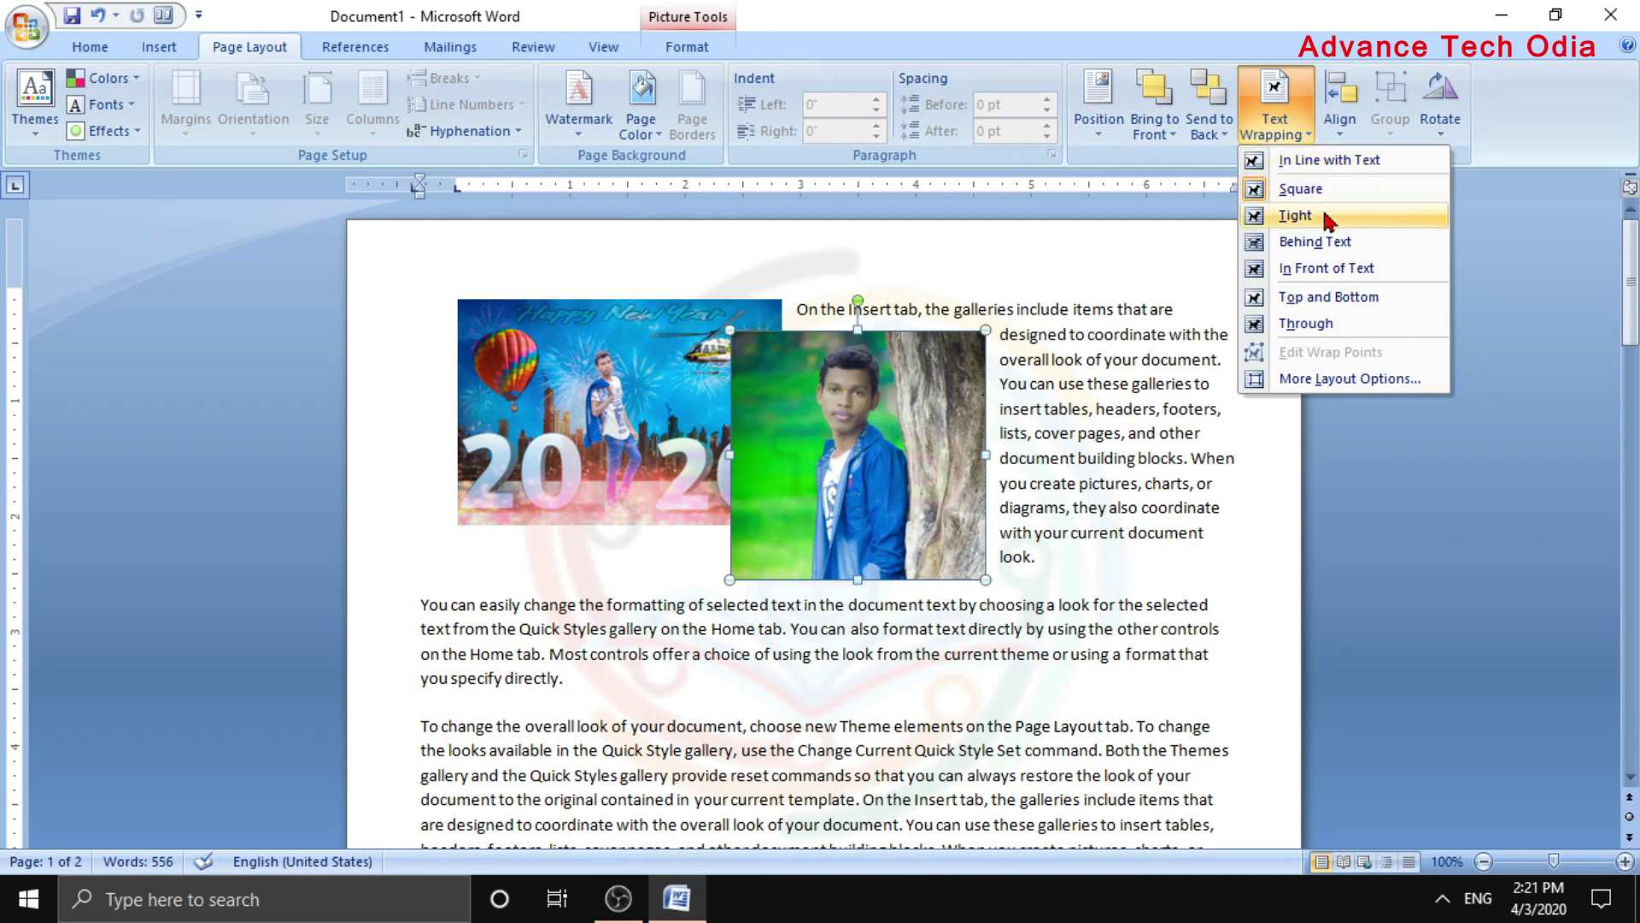
{"action": "left_click", "coordinate": [1364, 249]}
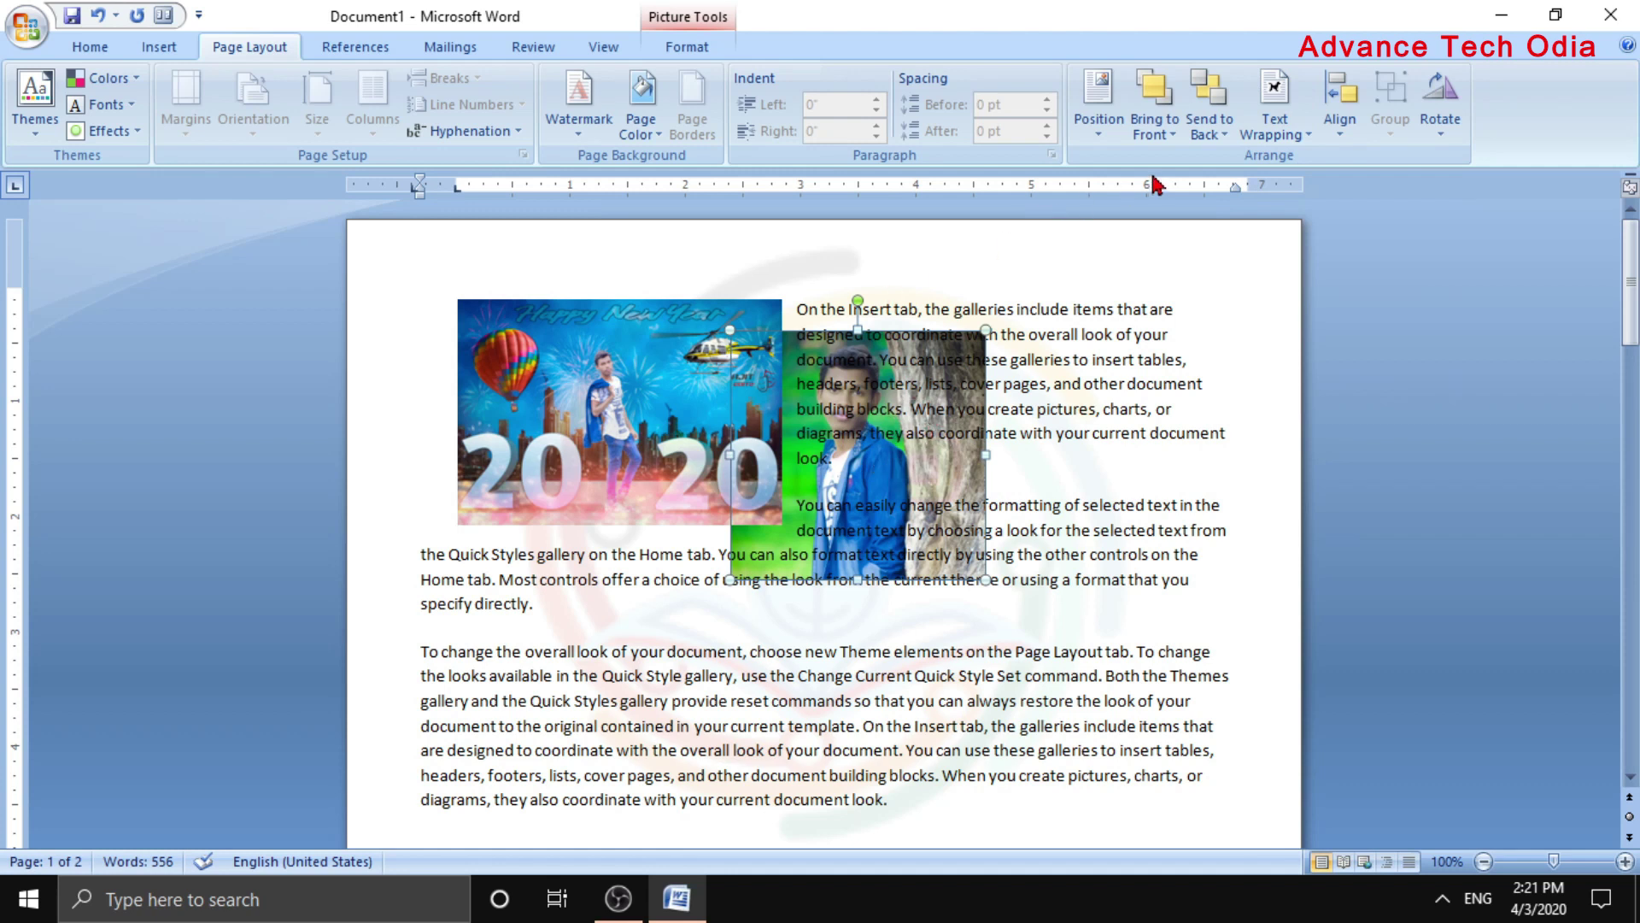
{"action": "left_click", "coordinate": [1296, 152]}
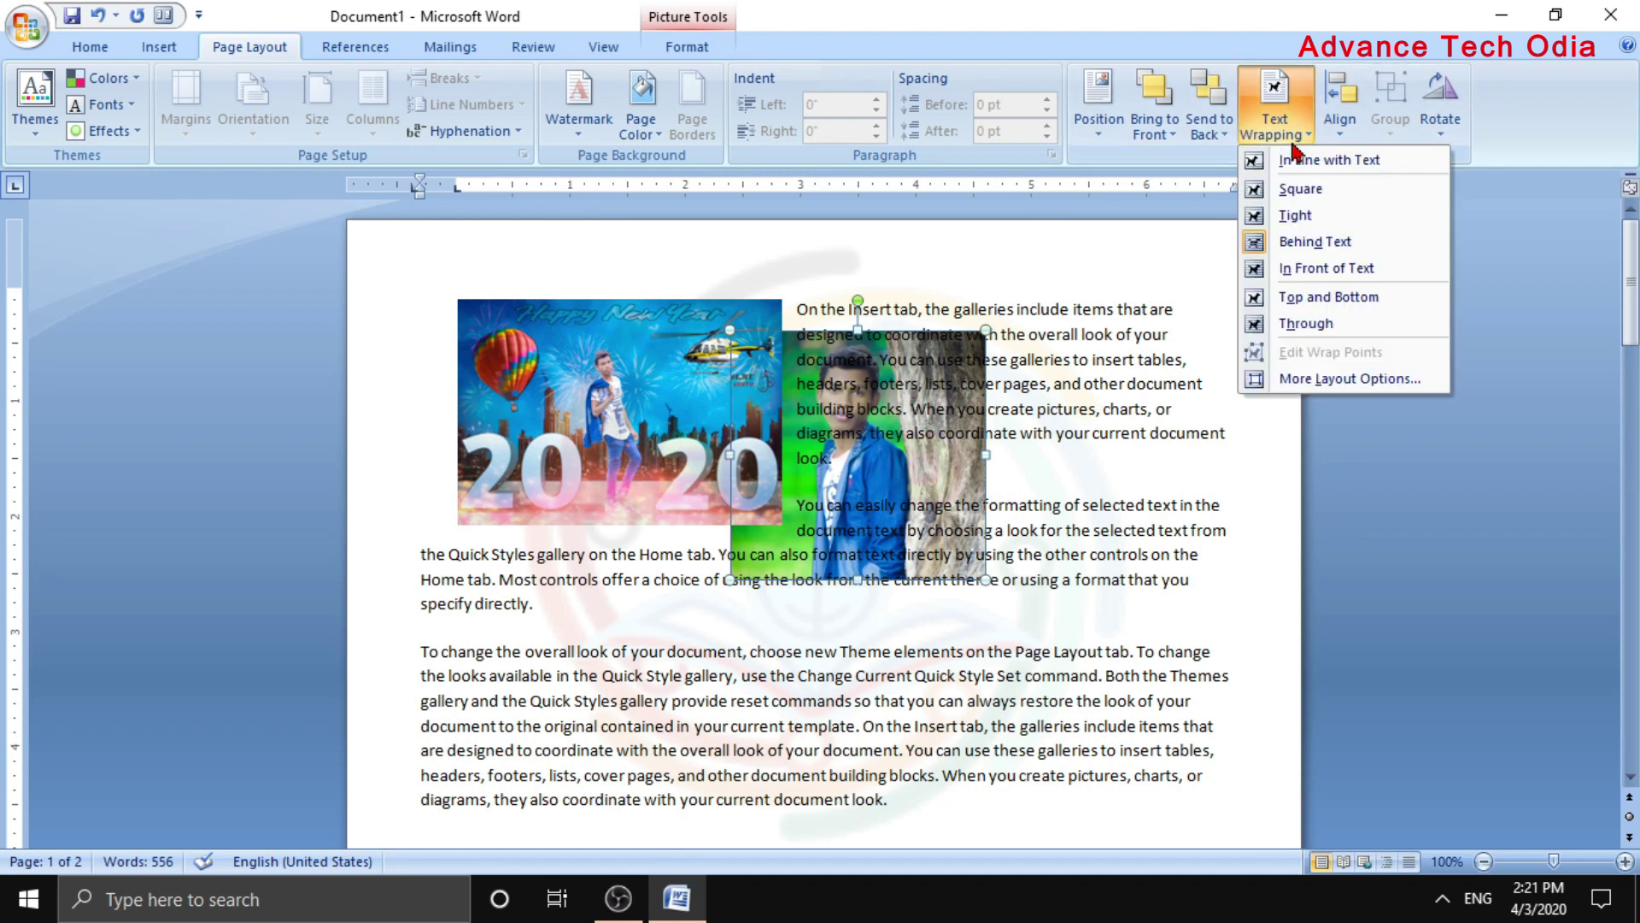
{"action": "left_click", "coordinate": [1309, 269]}
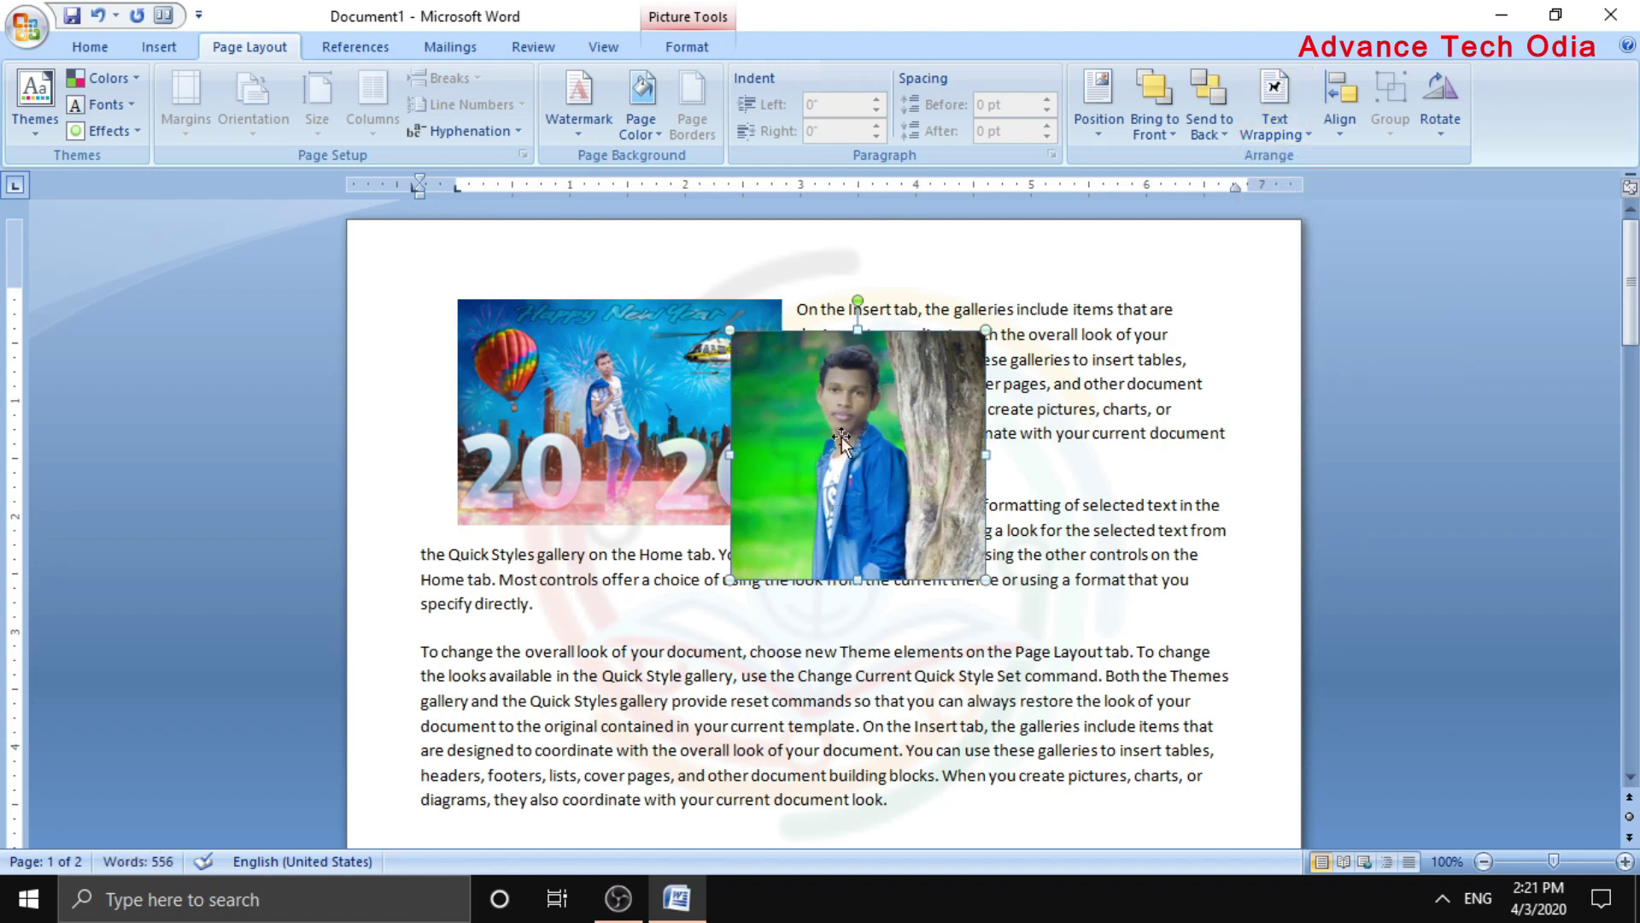
{"action": "left_click_drag", "start_coordinate": [873, 466], "coordinate": [830, 449]}
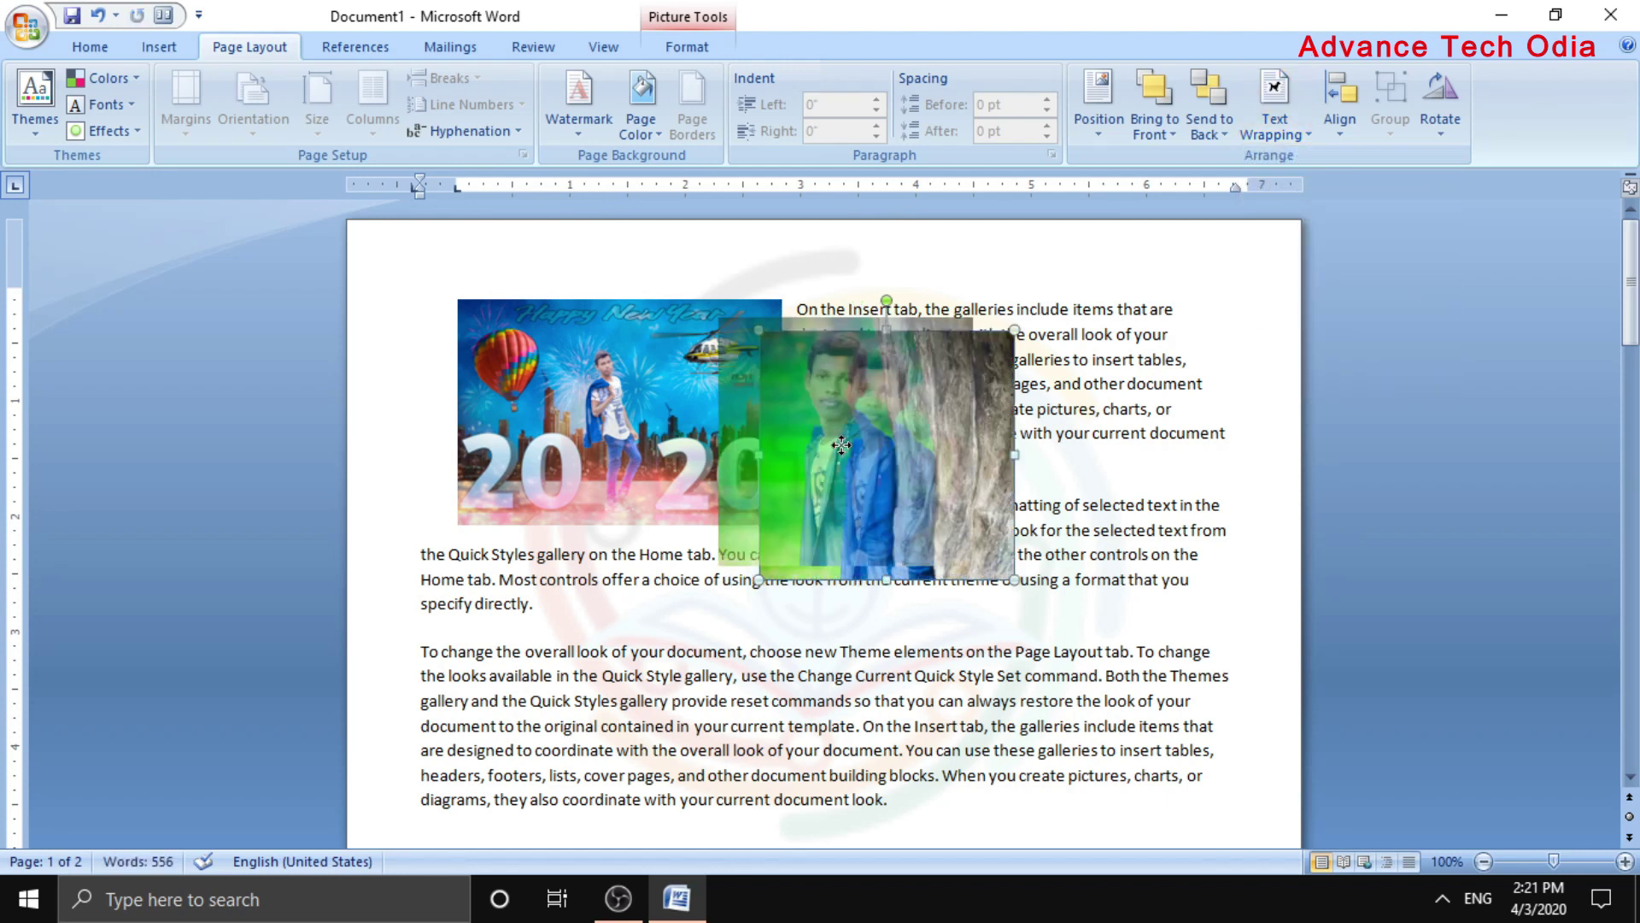
Try left, centre and right alignment for the photo, leaving it aligned to the right margin
{"action": "left_click", "coordinate": [1343, 128]}
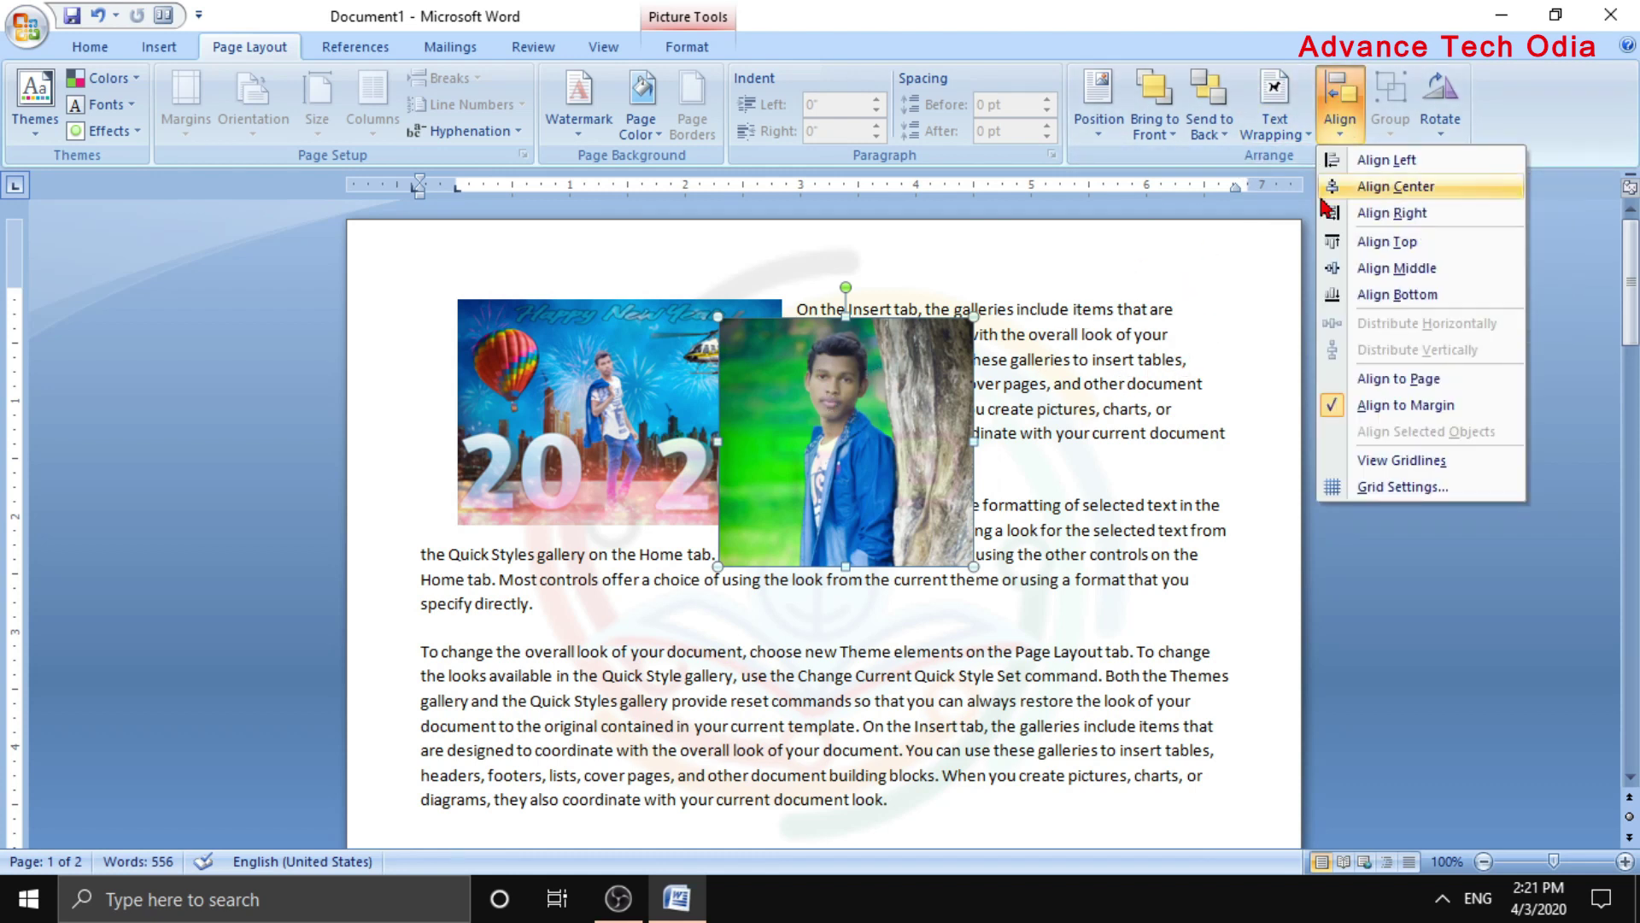
{"action": "left_click", "coordinate": [1367, 159]}
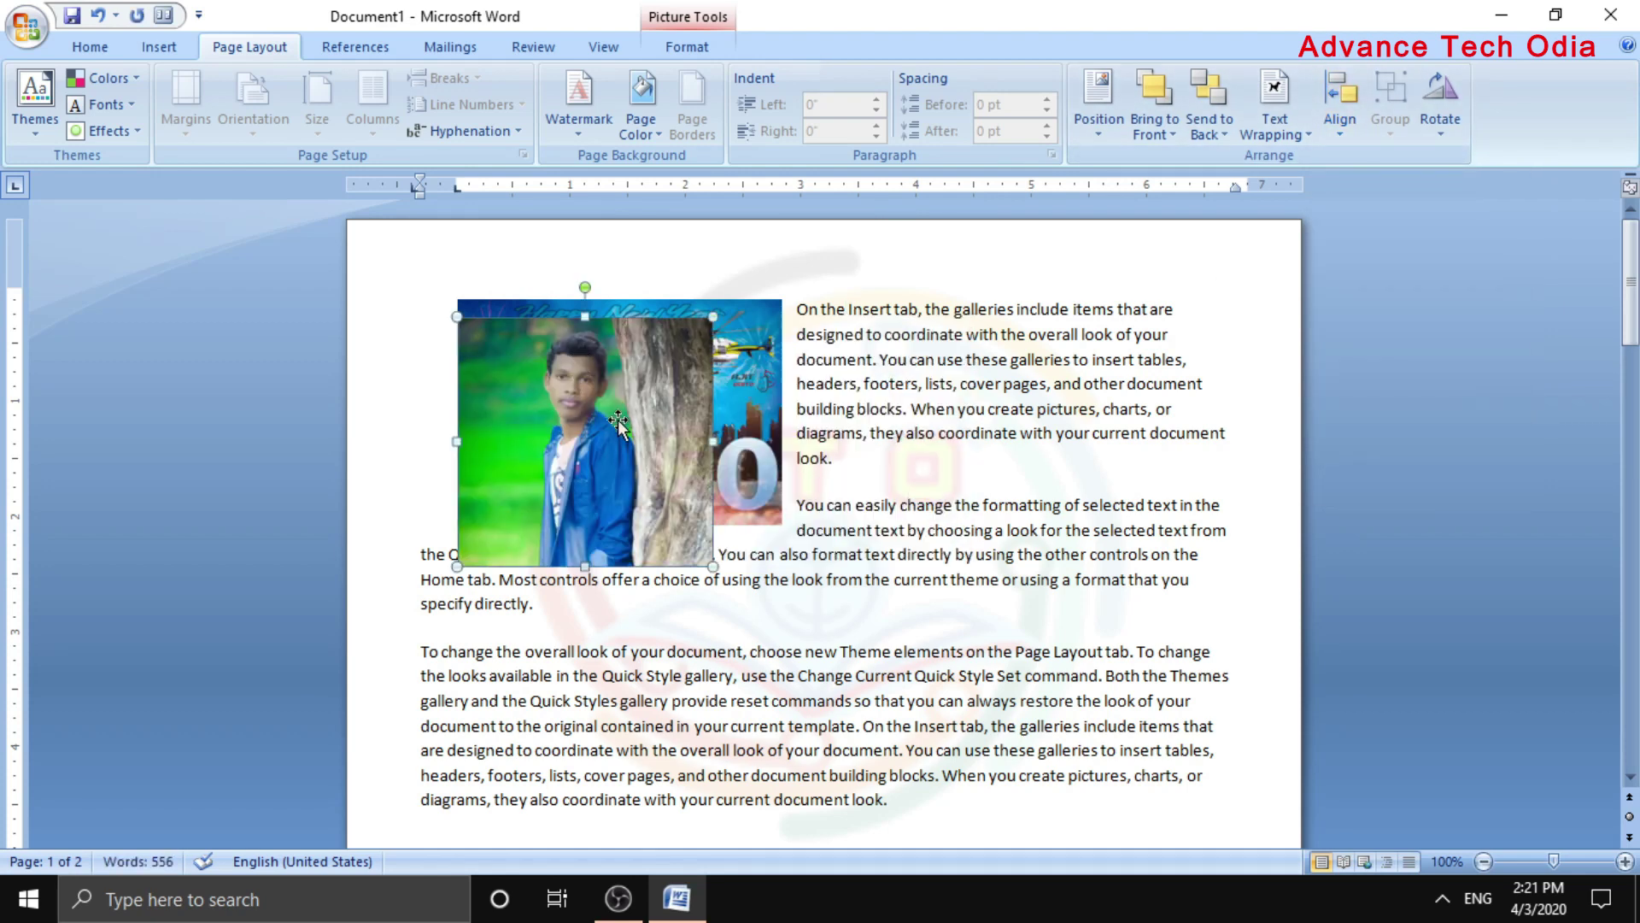
{"action": "left_click", "coordinate": [1340, 115]}
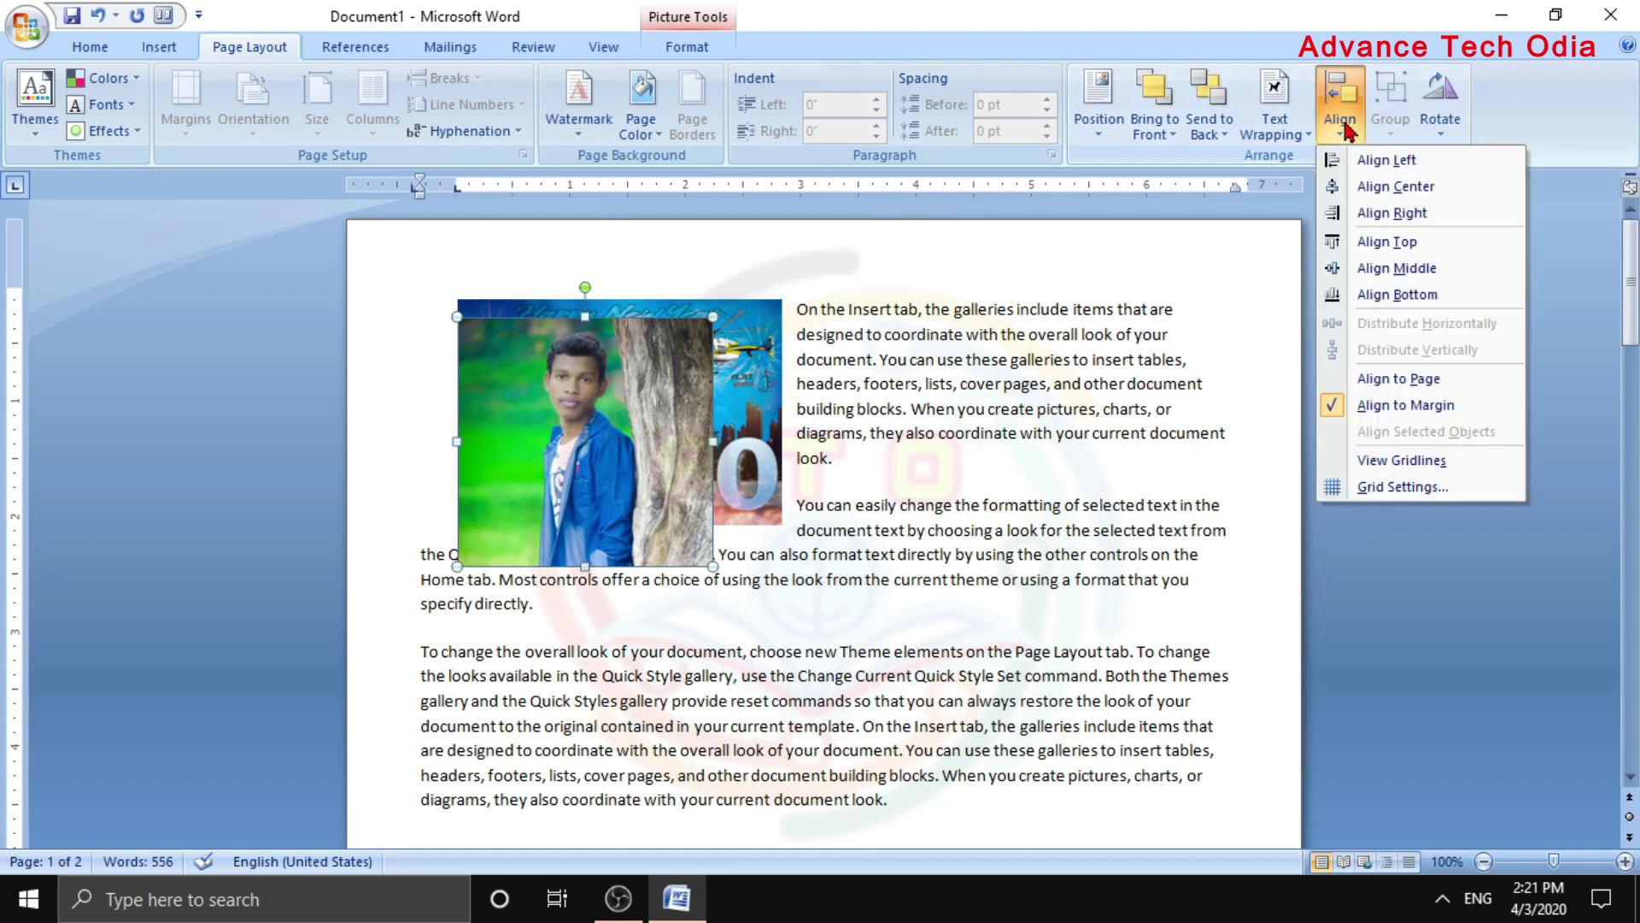
{"action": "left_click", "coordinate": [1375, 188]}
{"action": "left_click", "coordinate": [1339, 116]}
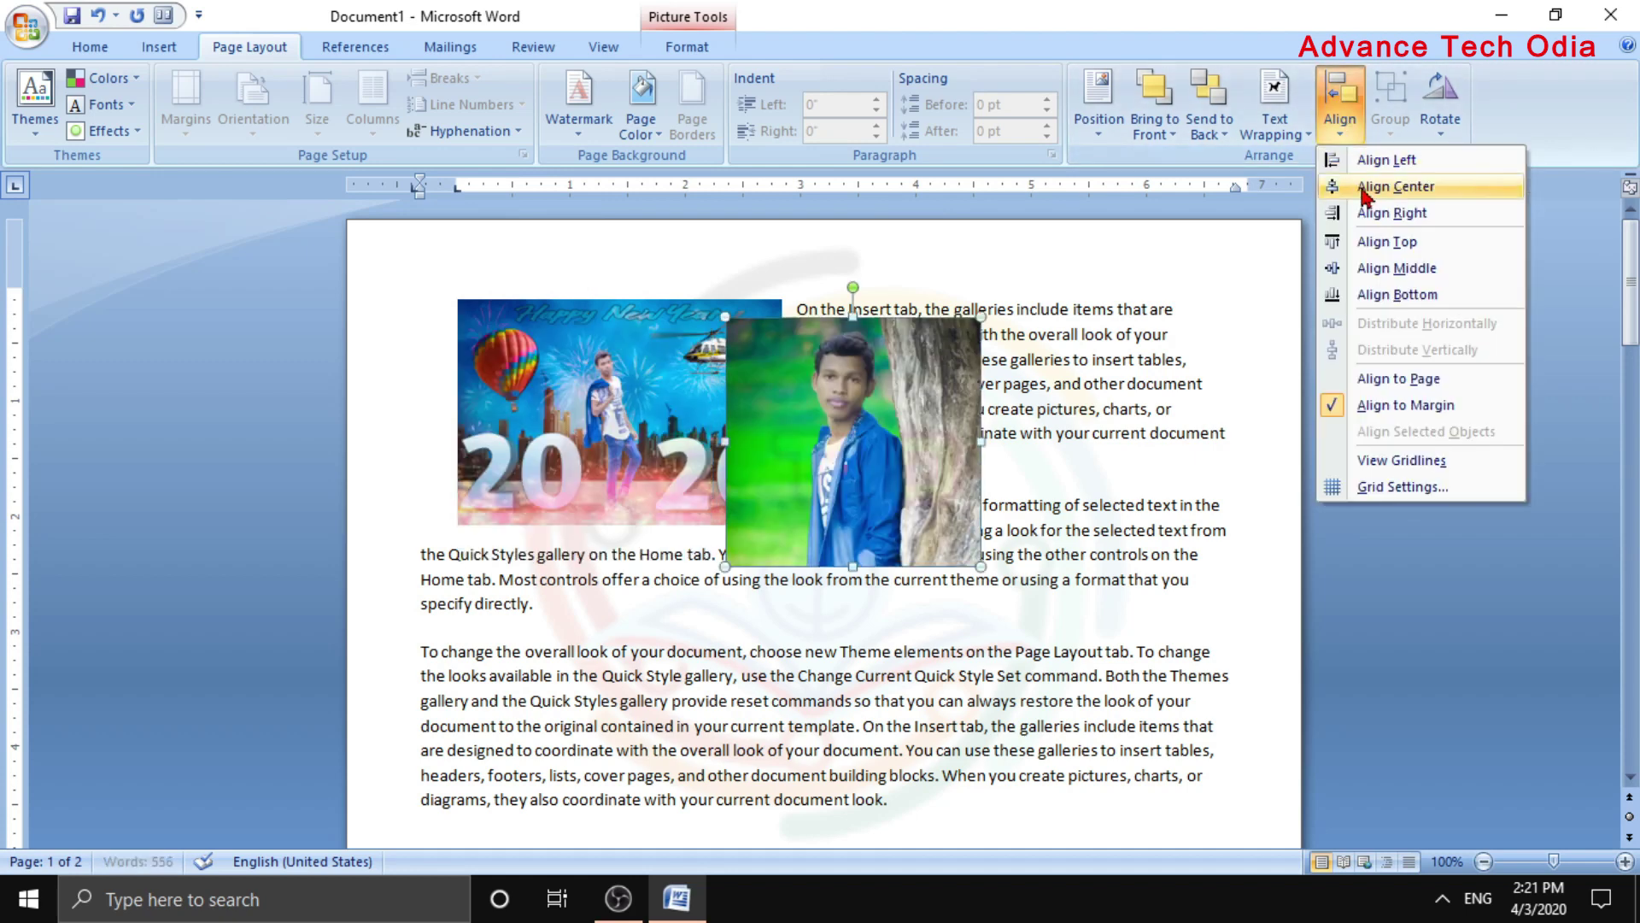
{"action": "left_click", "coordinate": [1365, 213]}
{"action": "left_click", "coordinate": [1338, 124]}
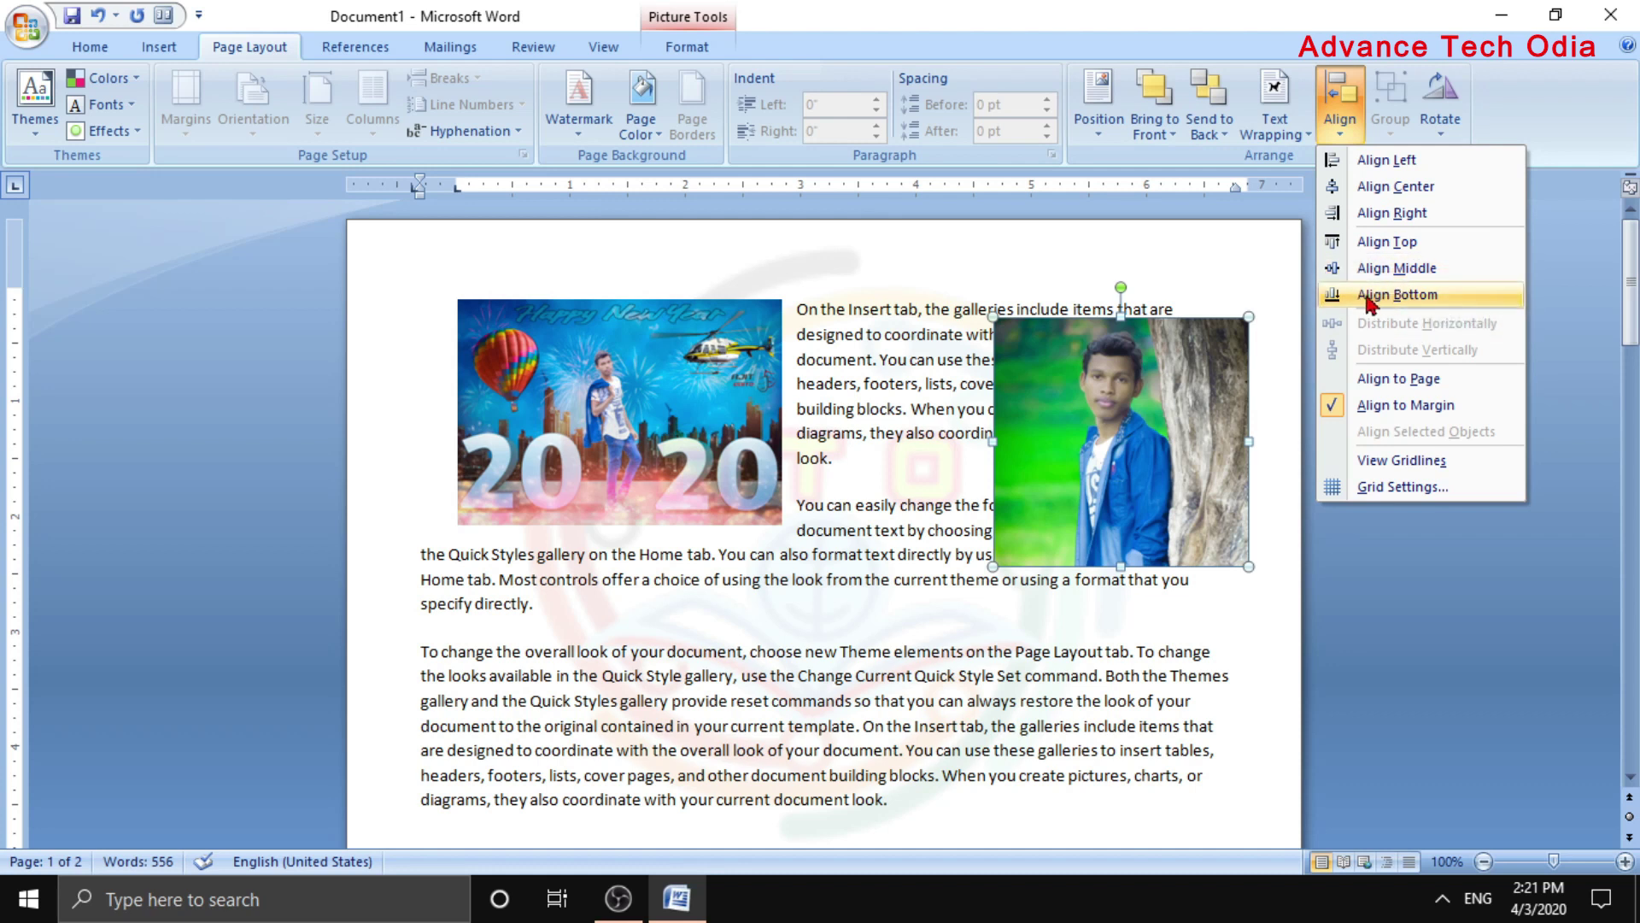
{"action": "left_click", "coordinate": [974, 299]}
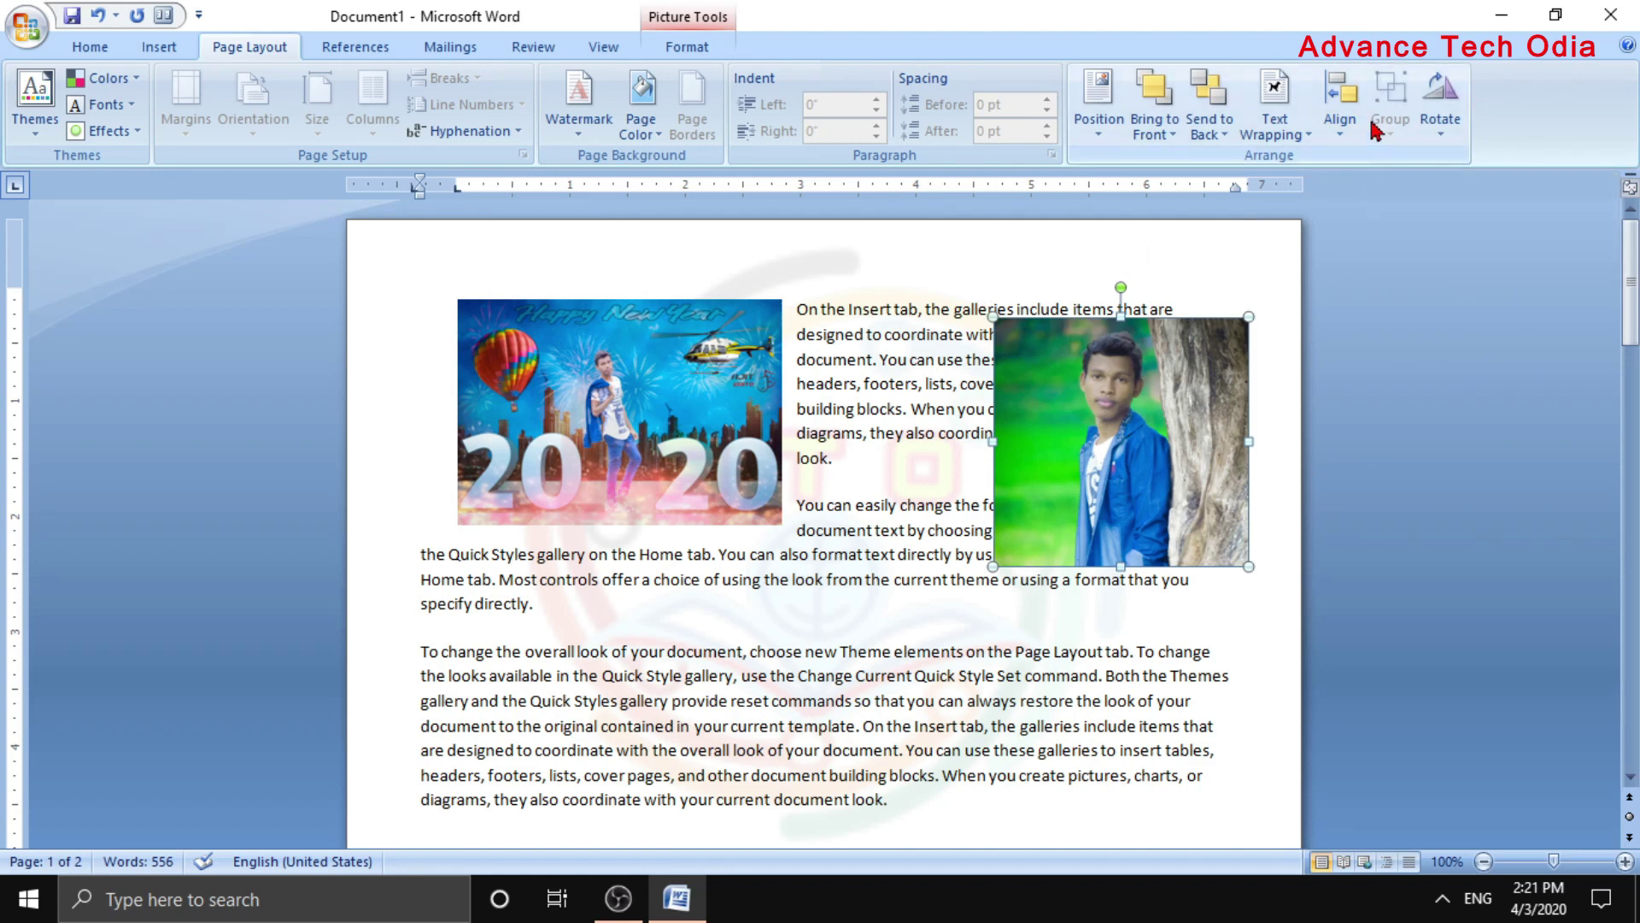
Draw a 1.42 by 2.5 inch heart below the last paragraph and give it the pink shape style
{"action": "scroll", "coordinate": [835, 470], "scroll_direction": "down", "scroll_amount": 2}
{"action": "scroll", "coordinate": [828, 529], "scroll_direction": "down", "scroll_amount": 1}
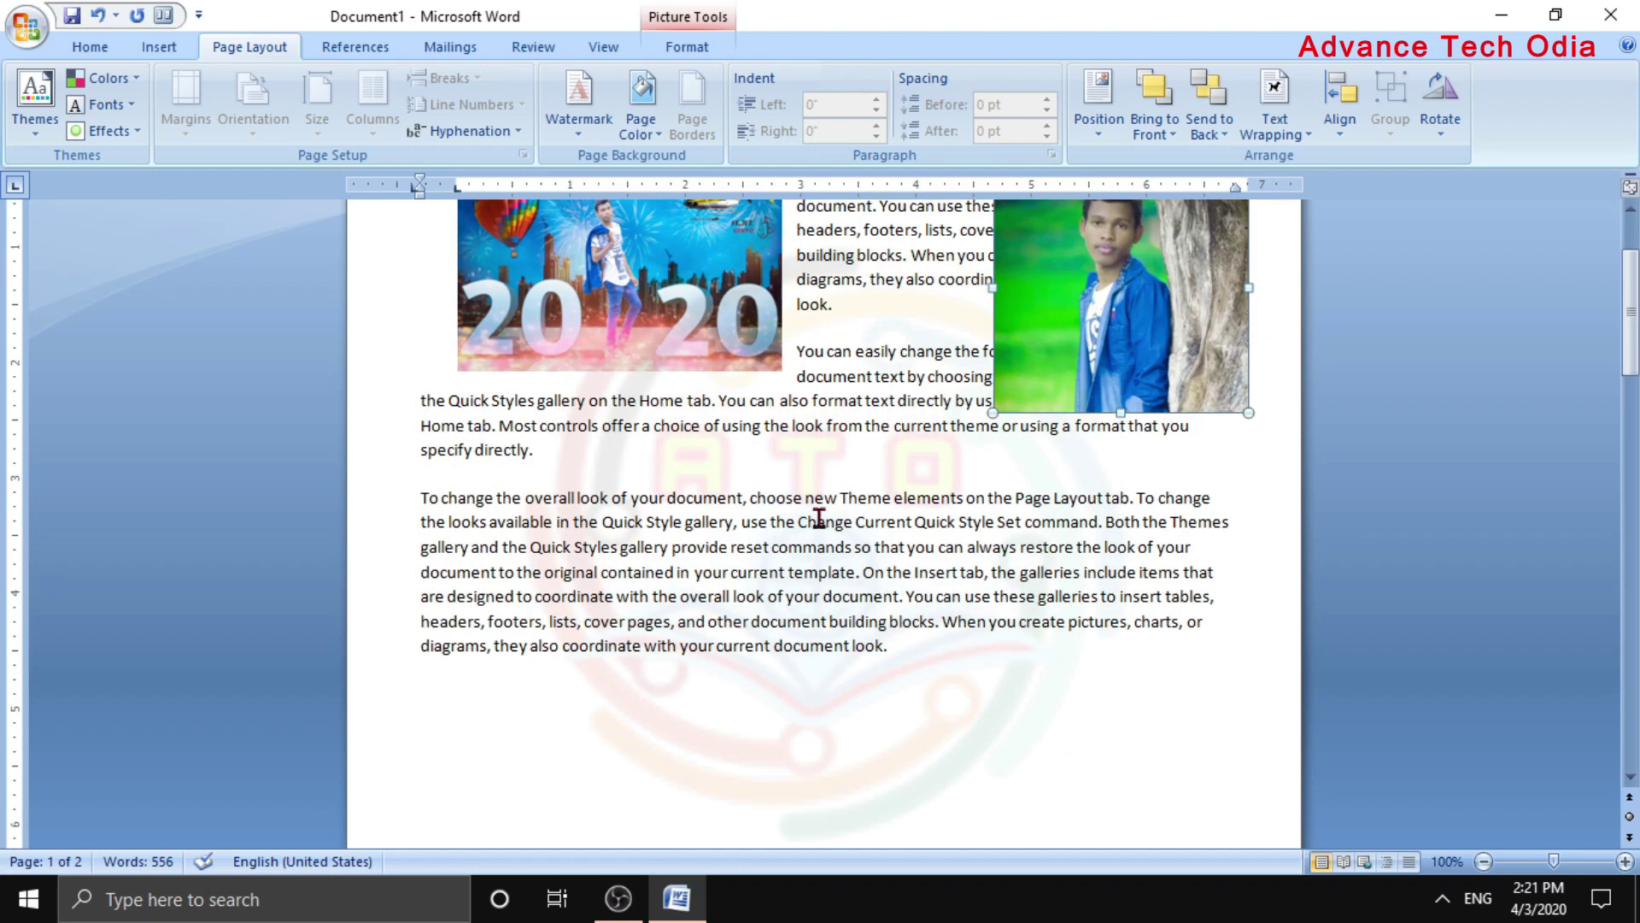
{"action": "scroll", "coordinate": [823, 607], "scroll_direction": "down", "scroll_amount": 2}
{"action": "left_click", "coordinate": [742, 633]}
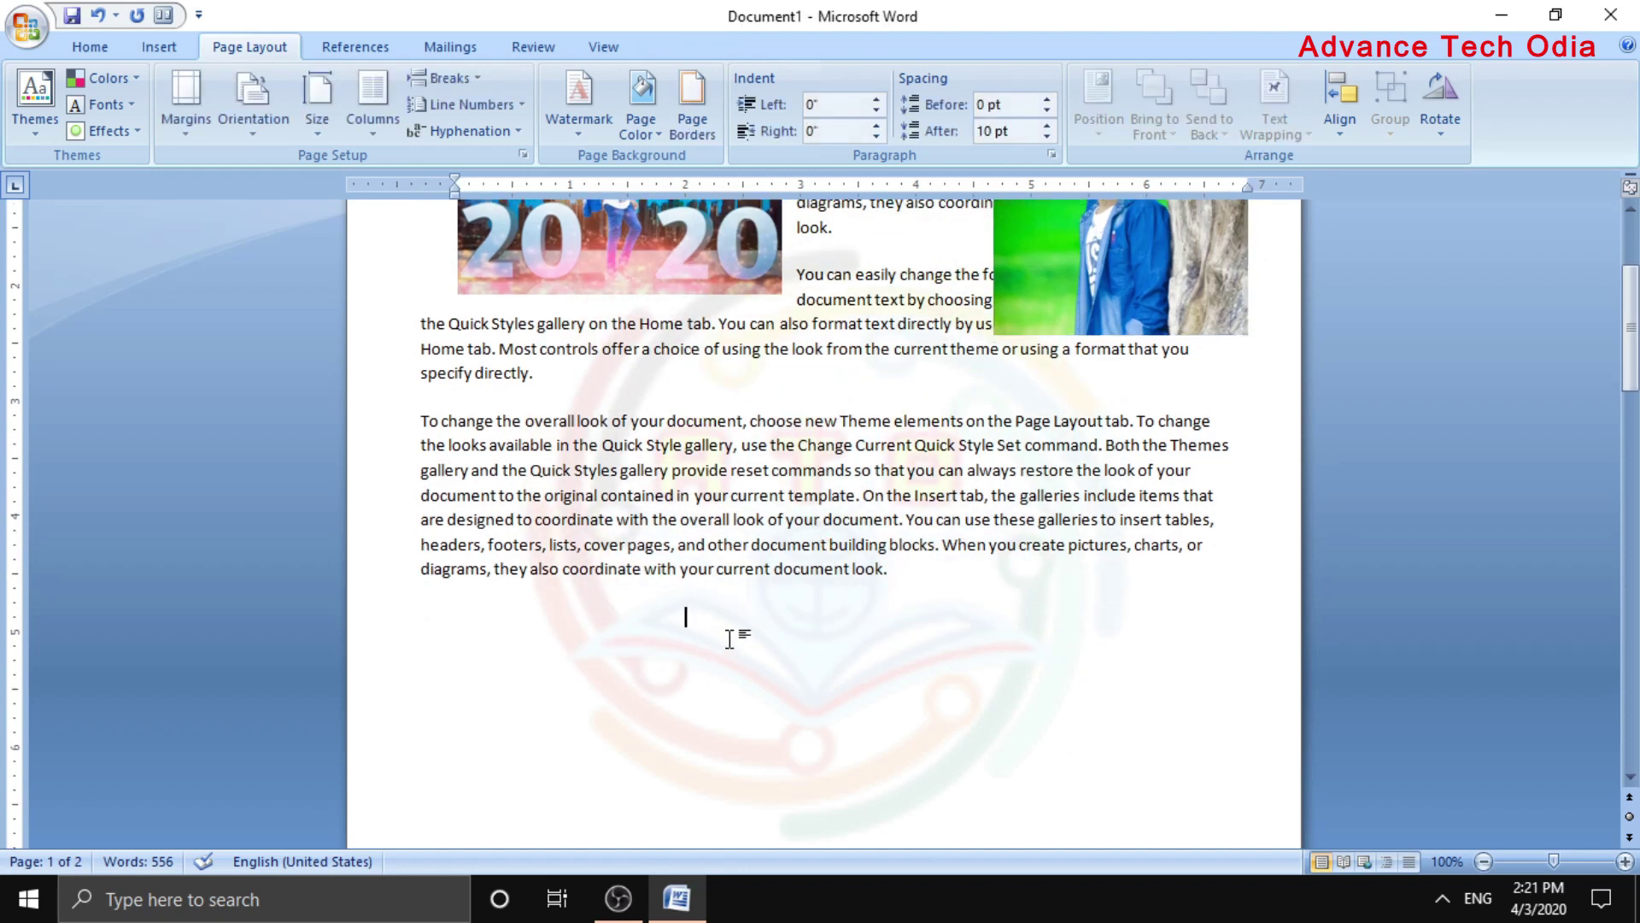
{"action": "left_click", "coordinate": [154, 48]}
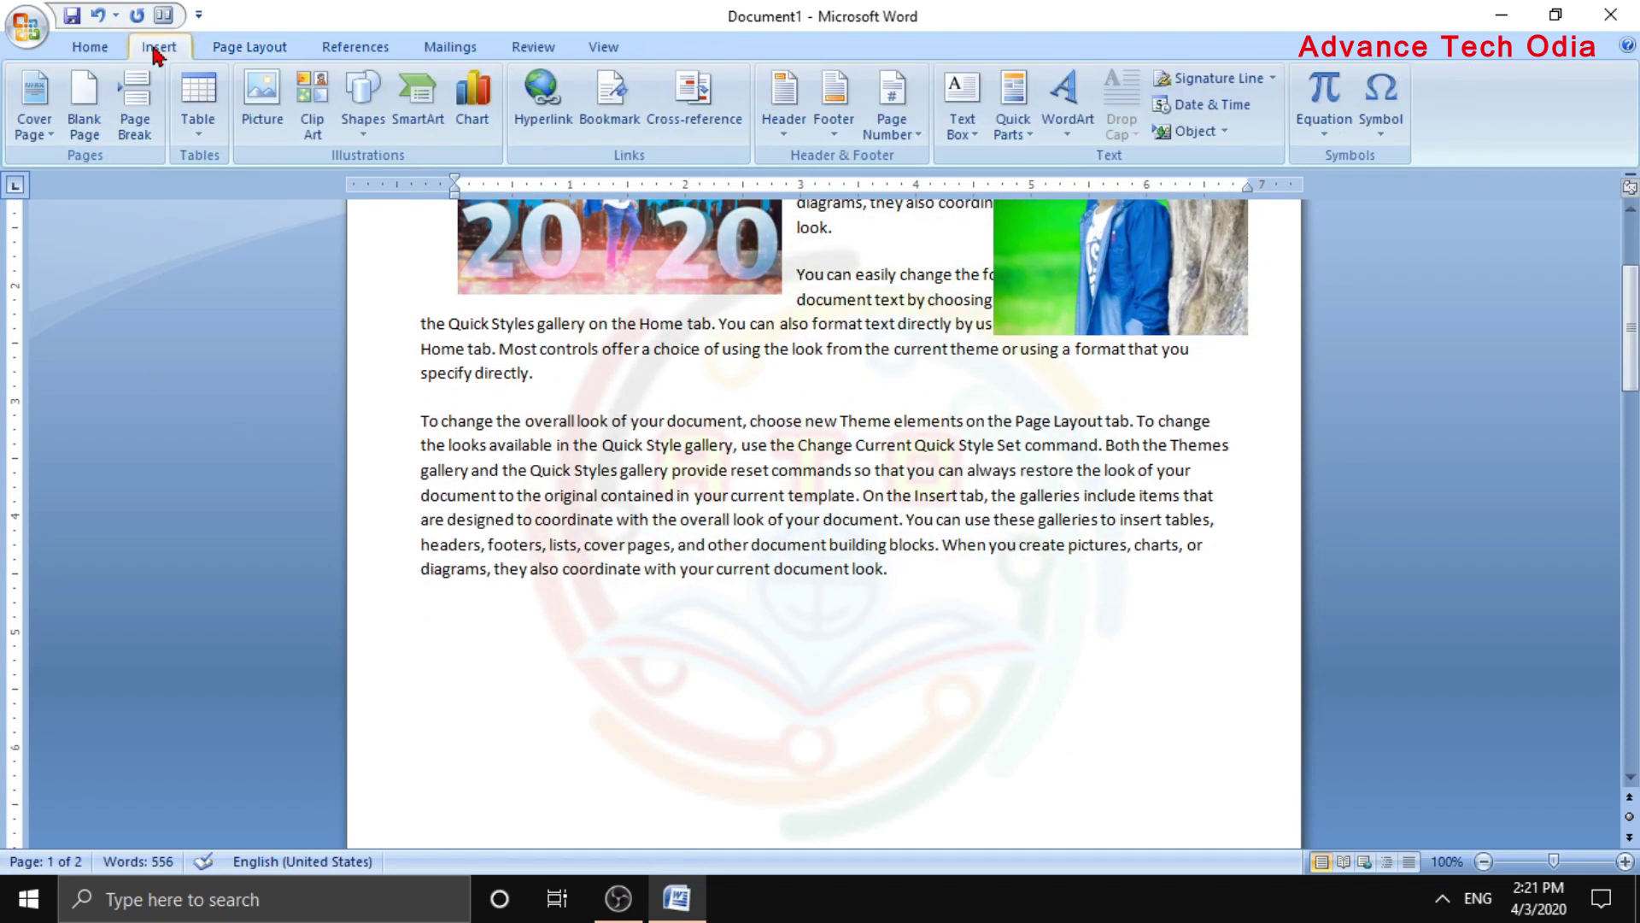
{"action": "left_click", "coordinate": [357, 130]}
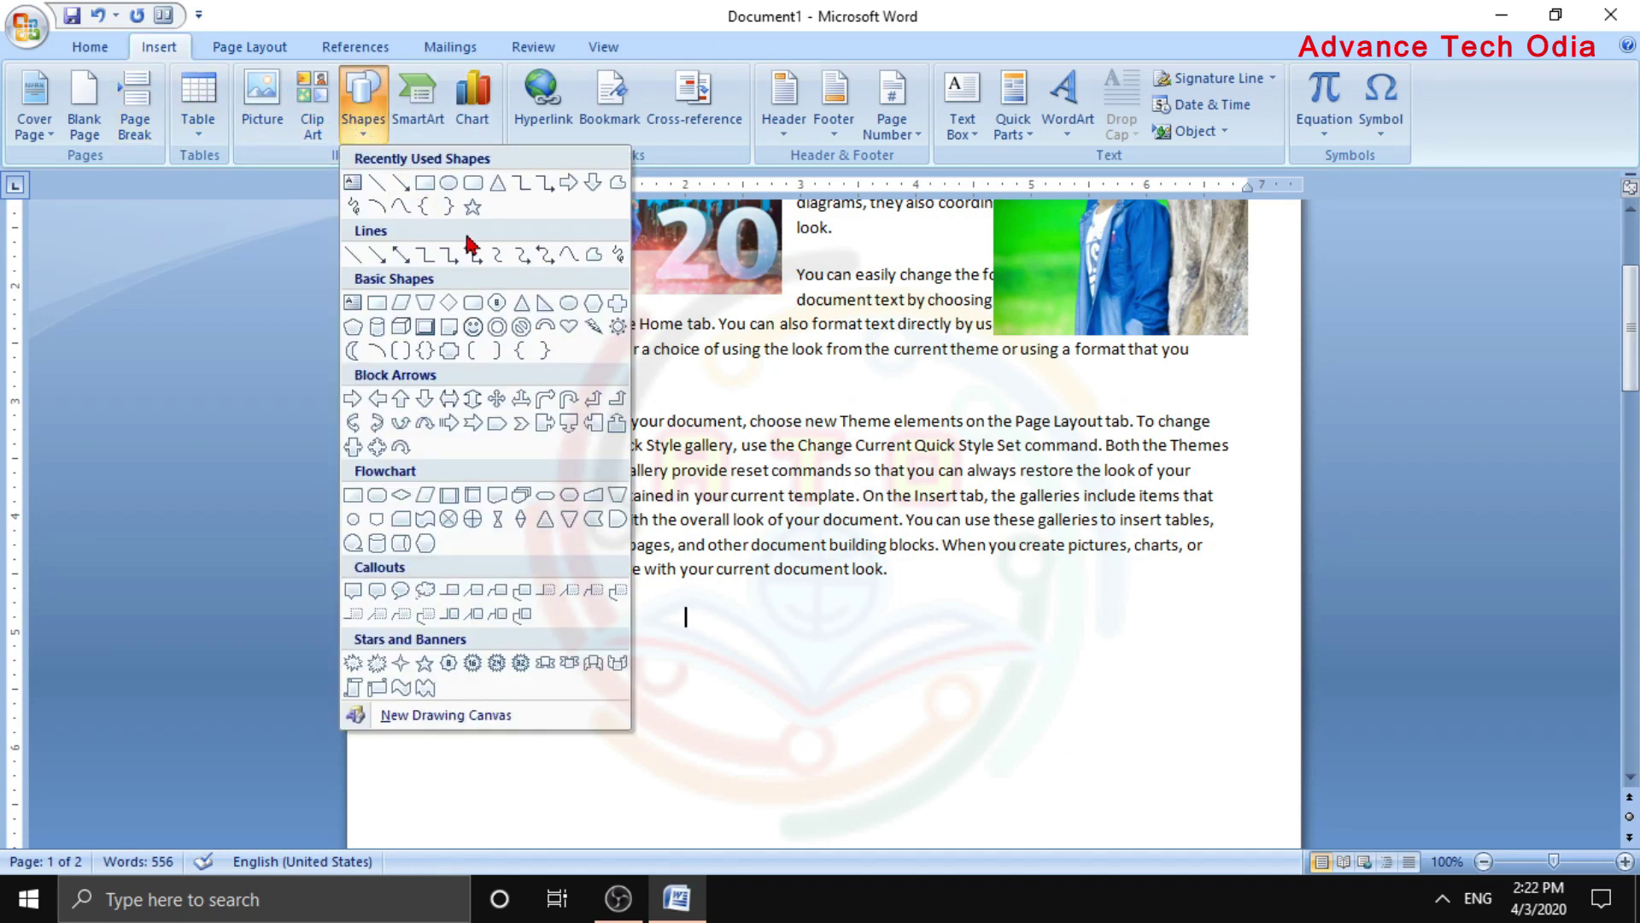
{"action": "left_click", "coordinate": [563, 325]}
{"action": "scroll", "coordinate": [571, 373], "scroll_direction": "down", "scroll_amount": 3}
{"action": "scroll", "coordinate": [568, 377], "scroll_direction": "down", "scroll_amount": 1}
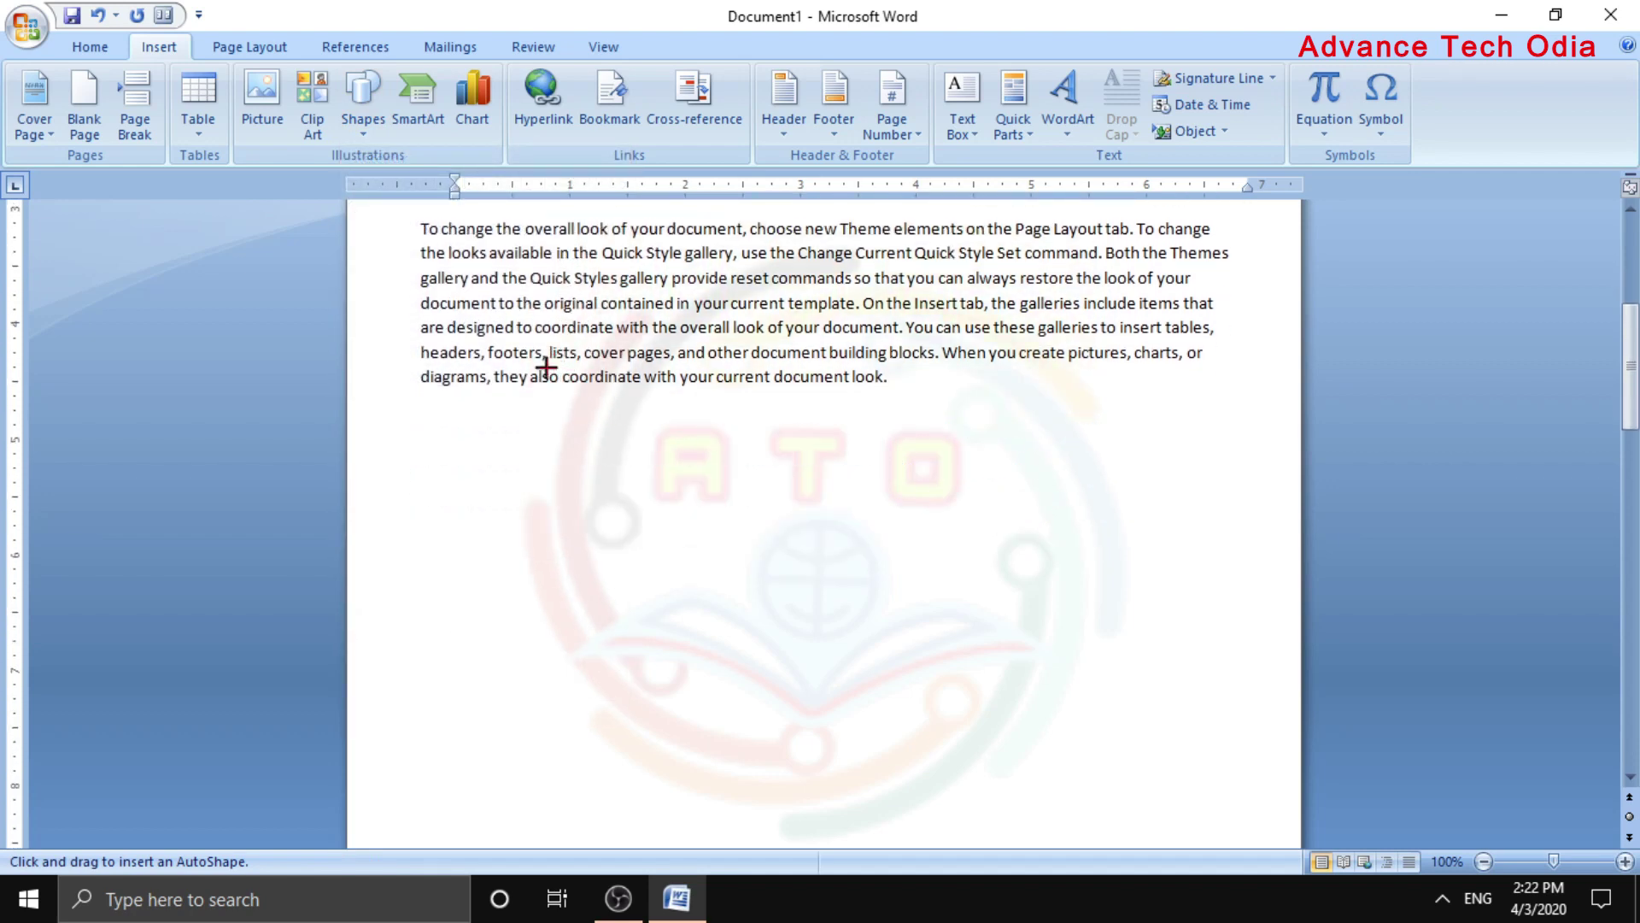
{"action": "scroll", "coordinate": [542, 367], "scroll_direction": "down", "scroll_amount": 4}
{"action": "left_click_drag", "start_coordinate": [470, 381], "coordinate": [750, 529]}
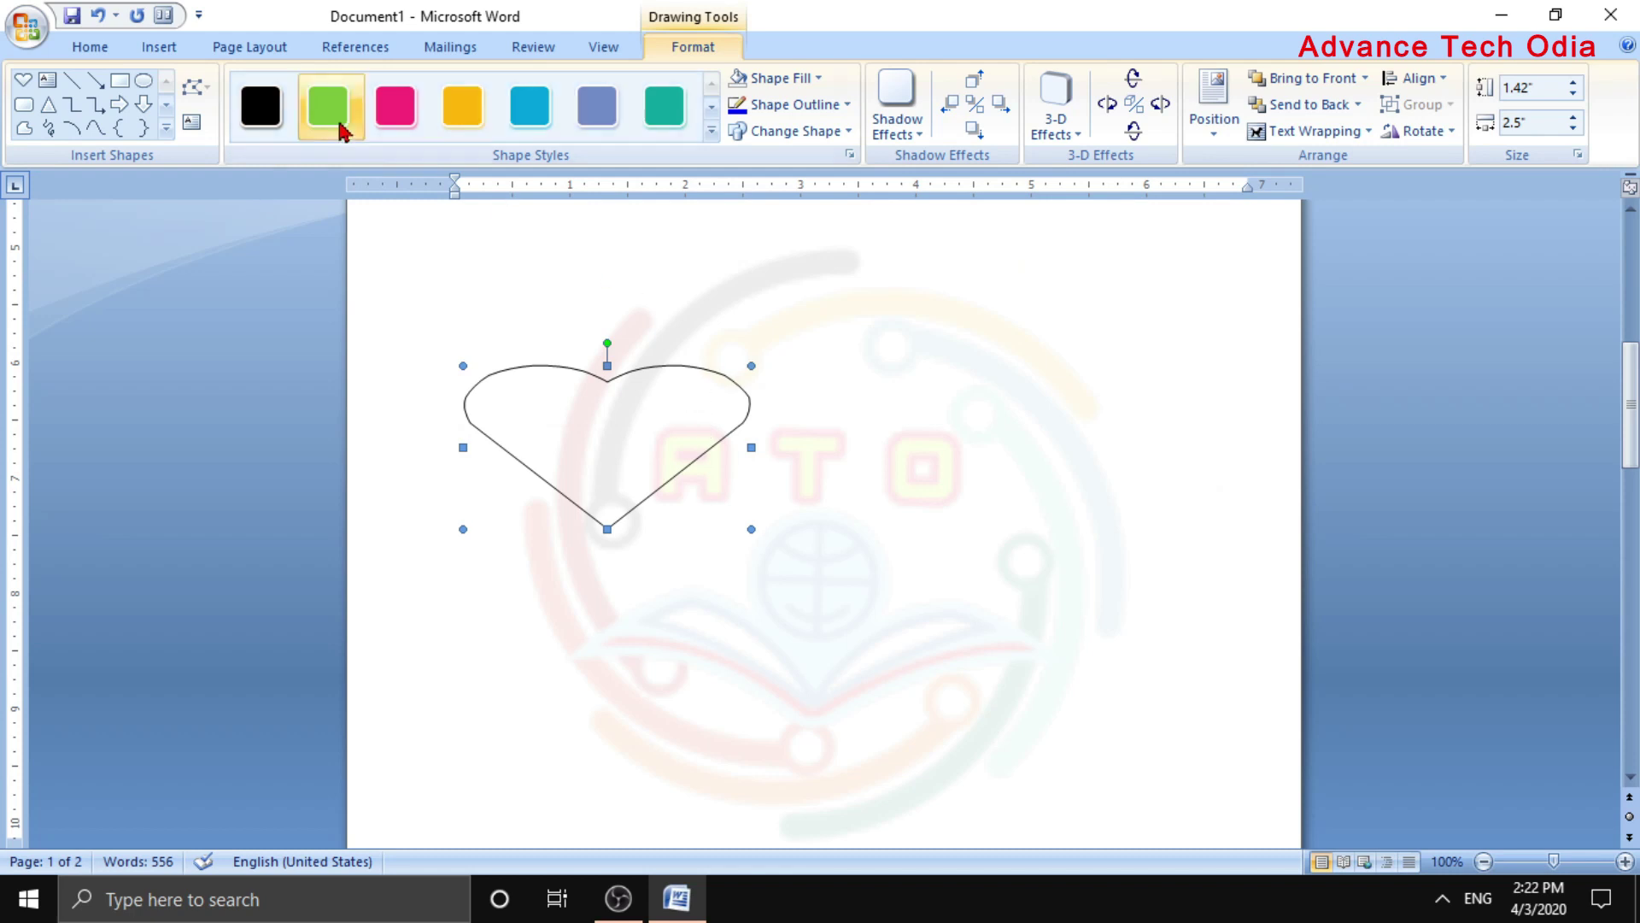
{"action": "left_click", "coordinate": [380, 108]}
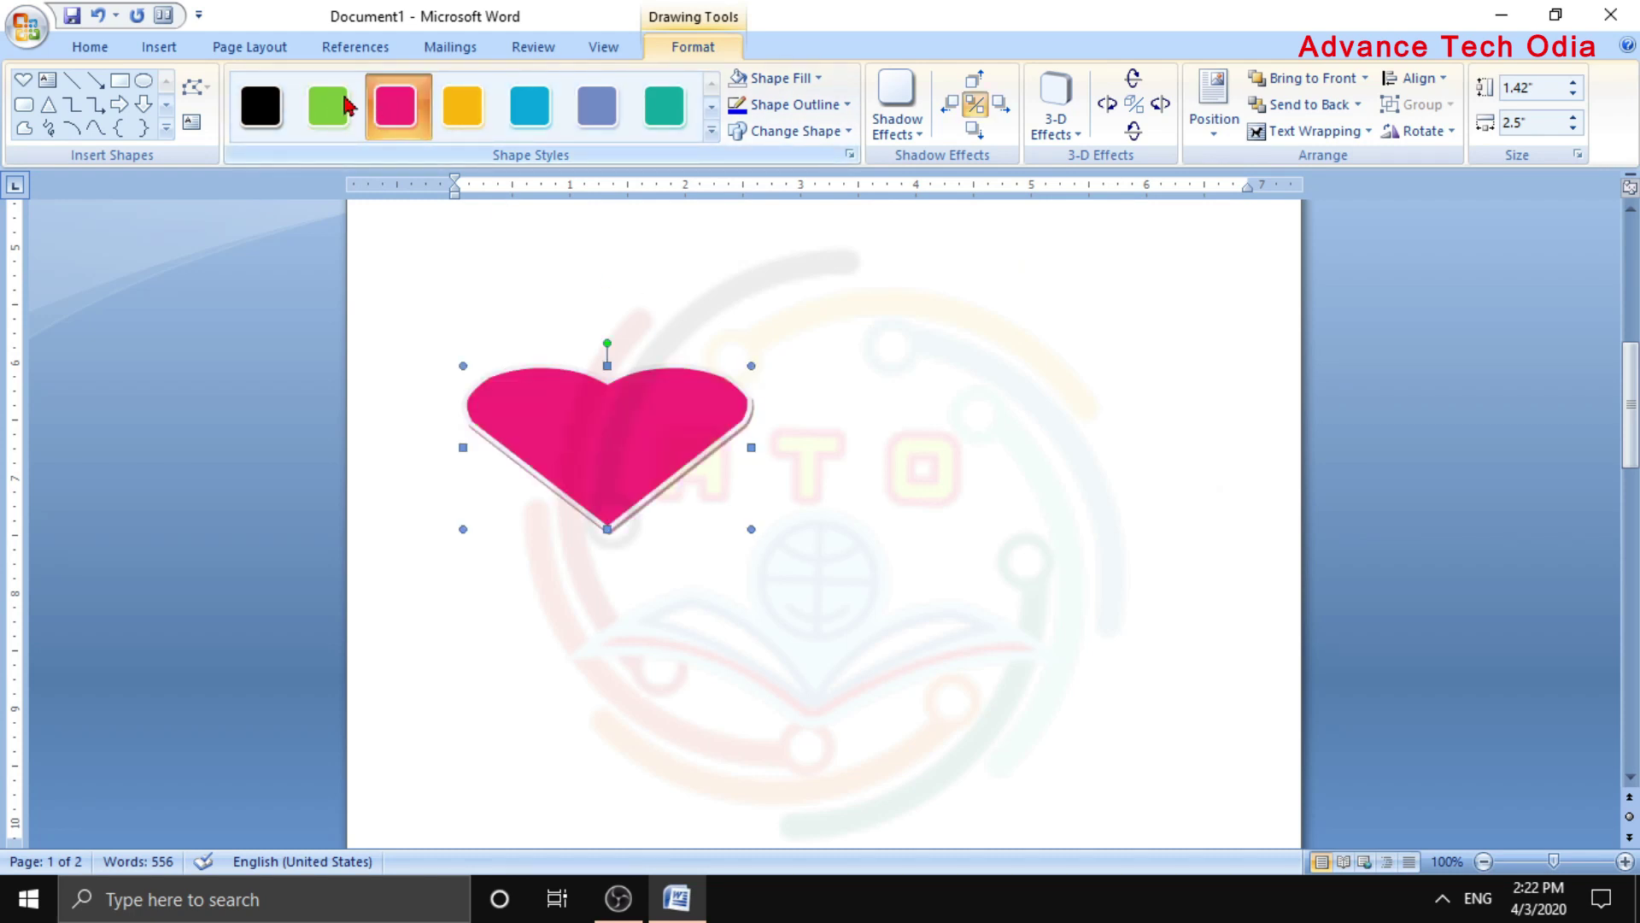
Draw a second heart right of the pink one and apply the teal shape style
{"action": "left_click", "coordinate": [170, 54]}
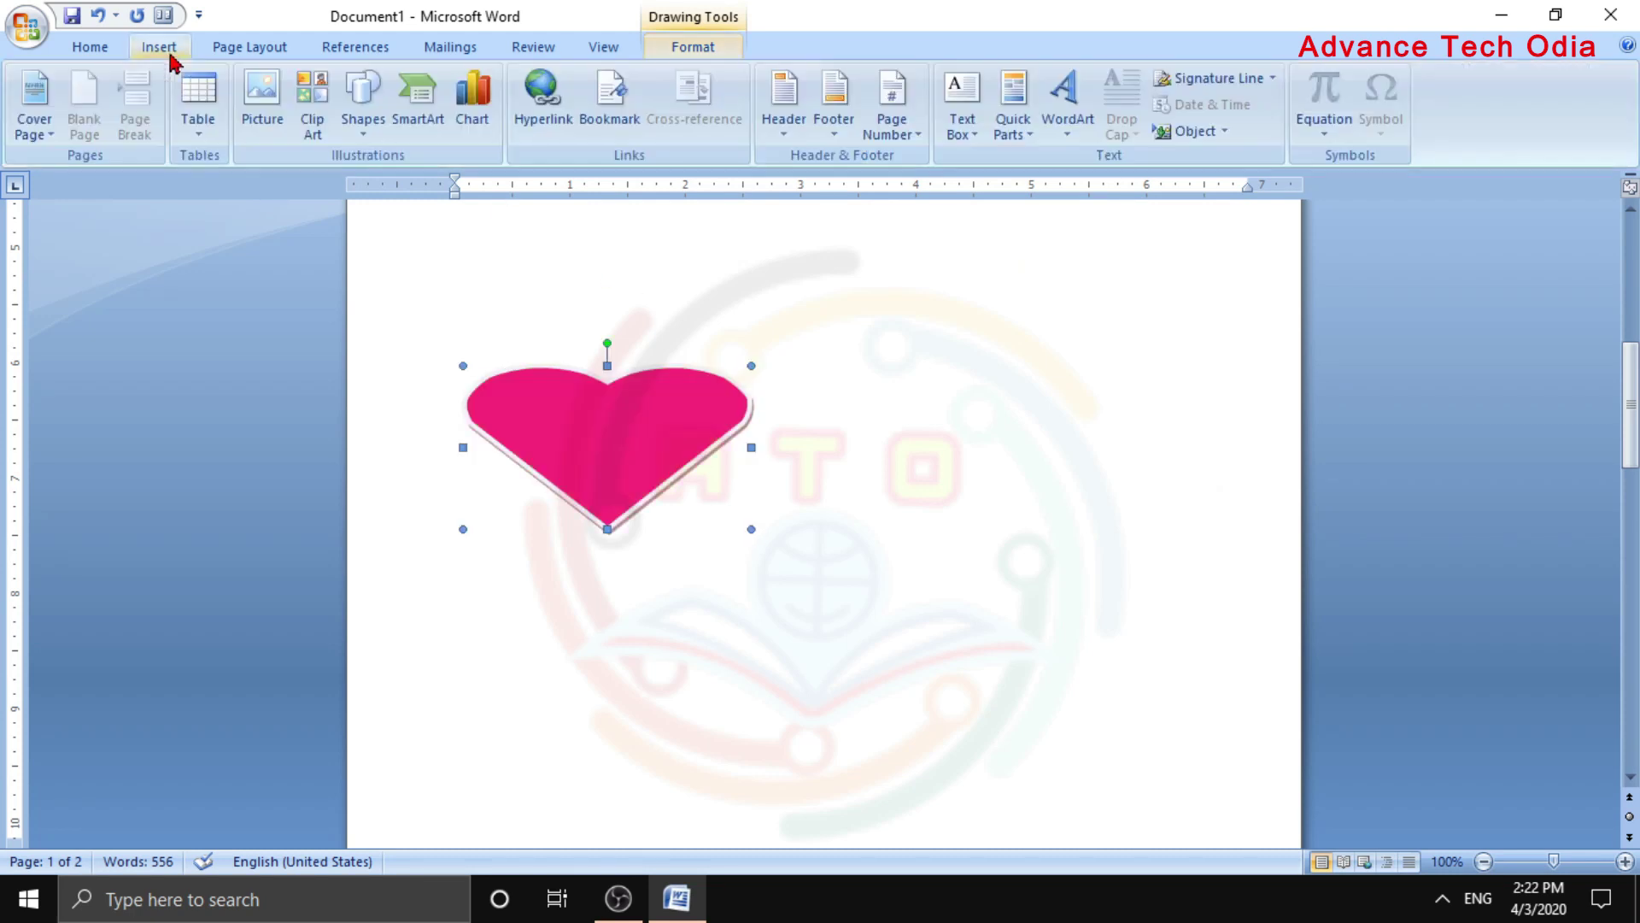
{"action": "left_click", "coordinate": [351, 127]}
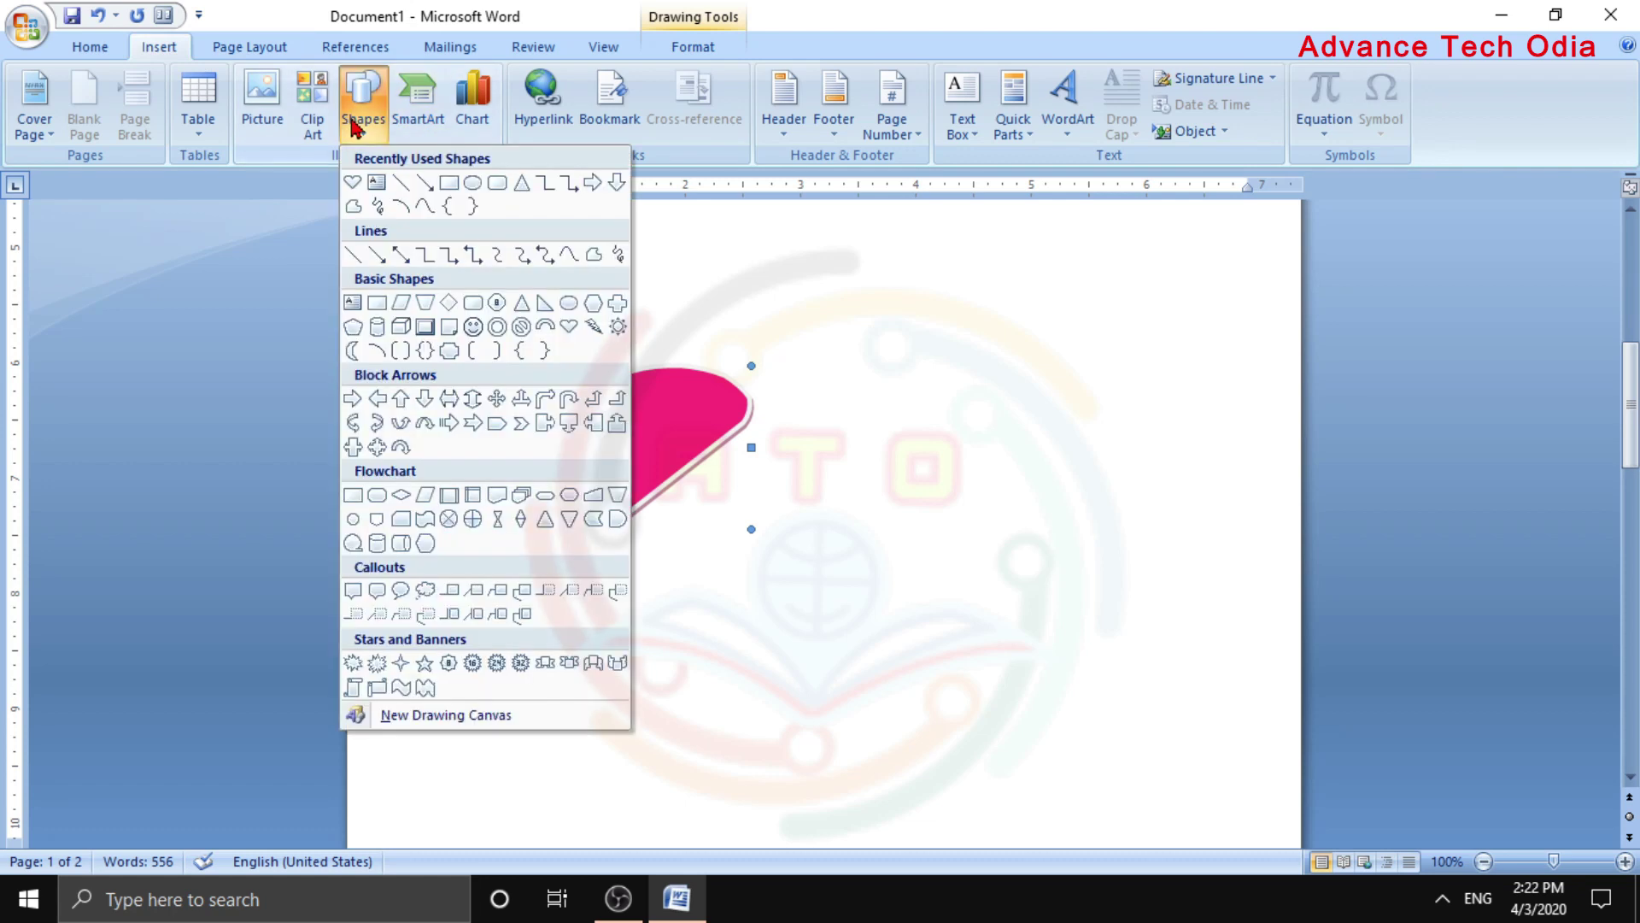
{"action": "left_click", "coordinate": [567, 329]}
{"action": "left_click_drag", "start_coordinate": [704, 411], "coordinate": [1018, 612]}
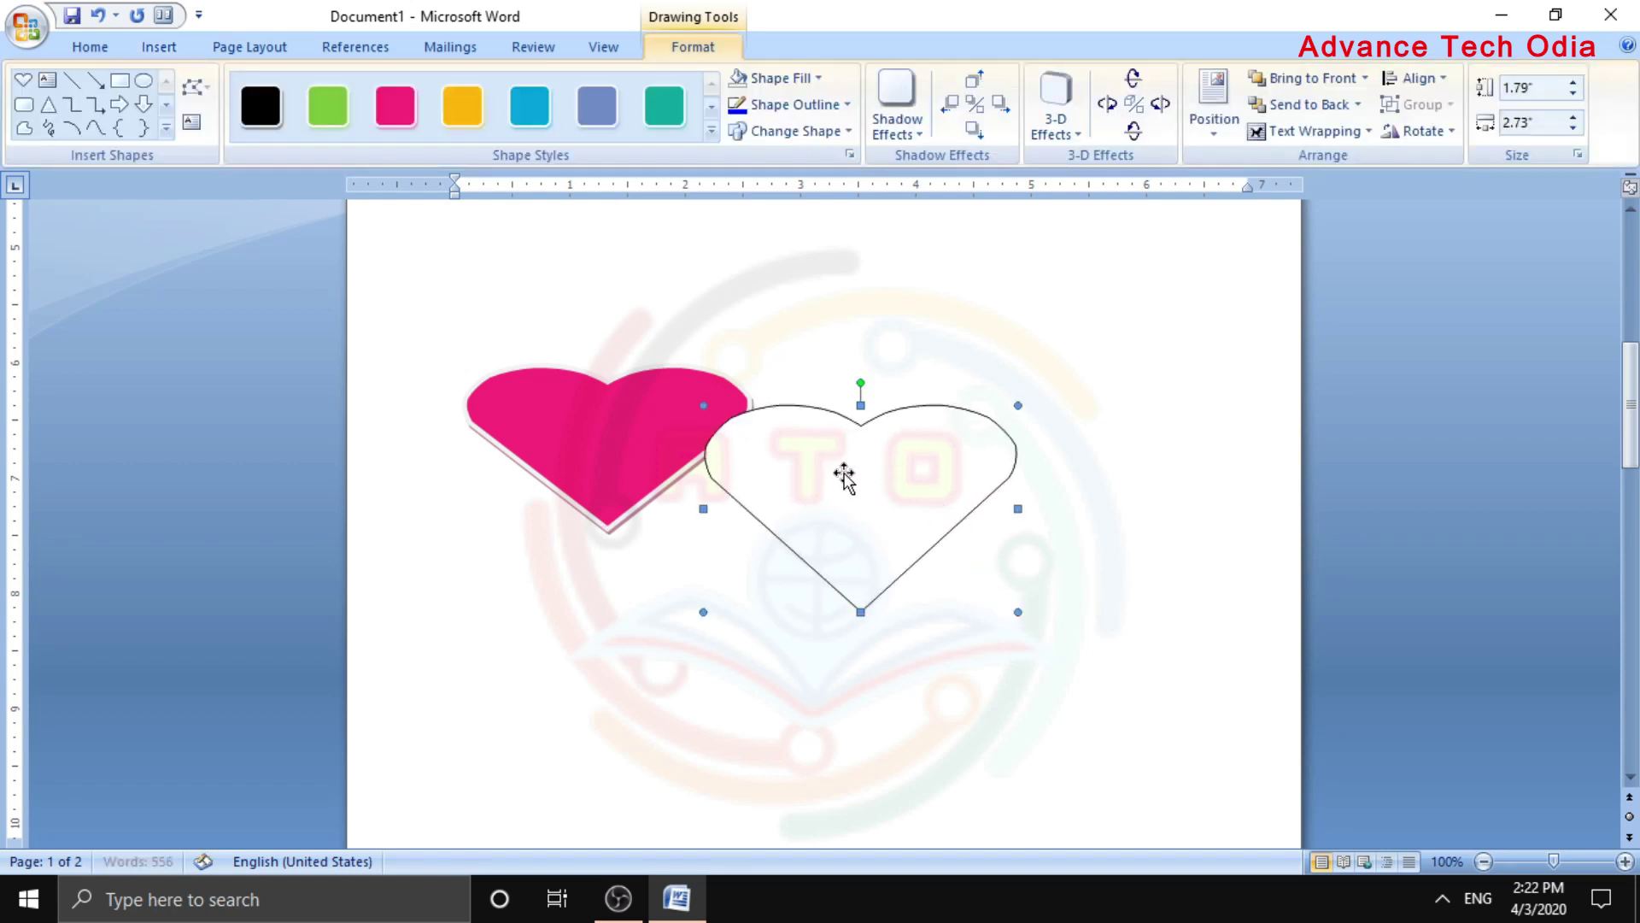
{"action": "left_click_drag", "start_coordinate": [846, 472], "coordinate": [900, 475]}
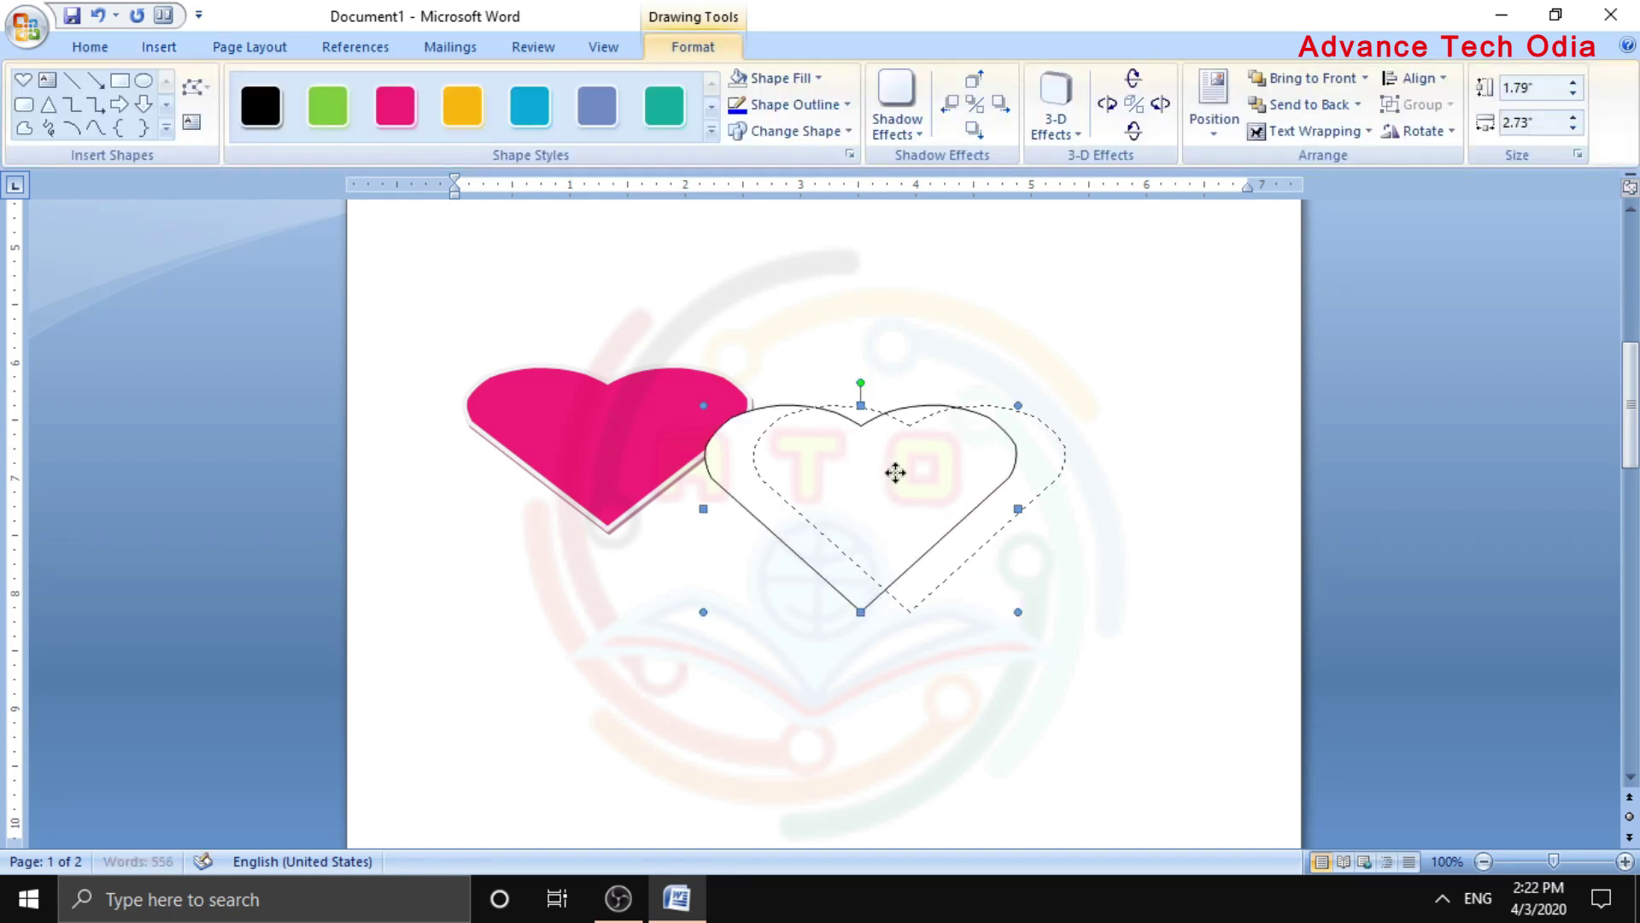
{"action": "left_click", "coordinate": [658, 119]}
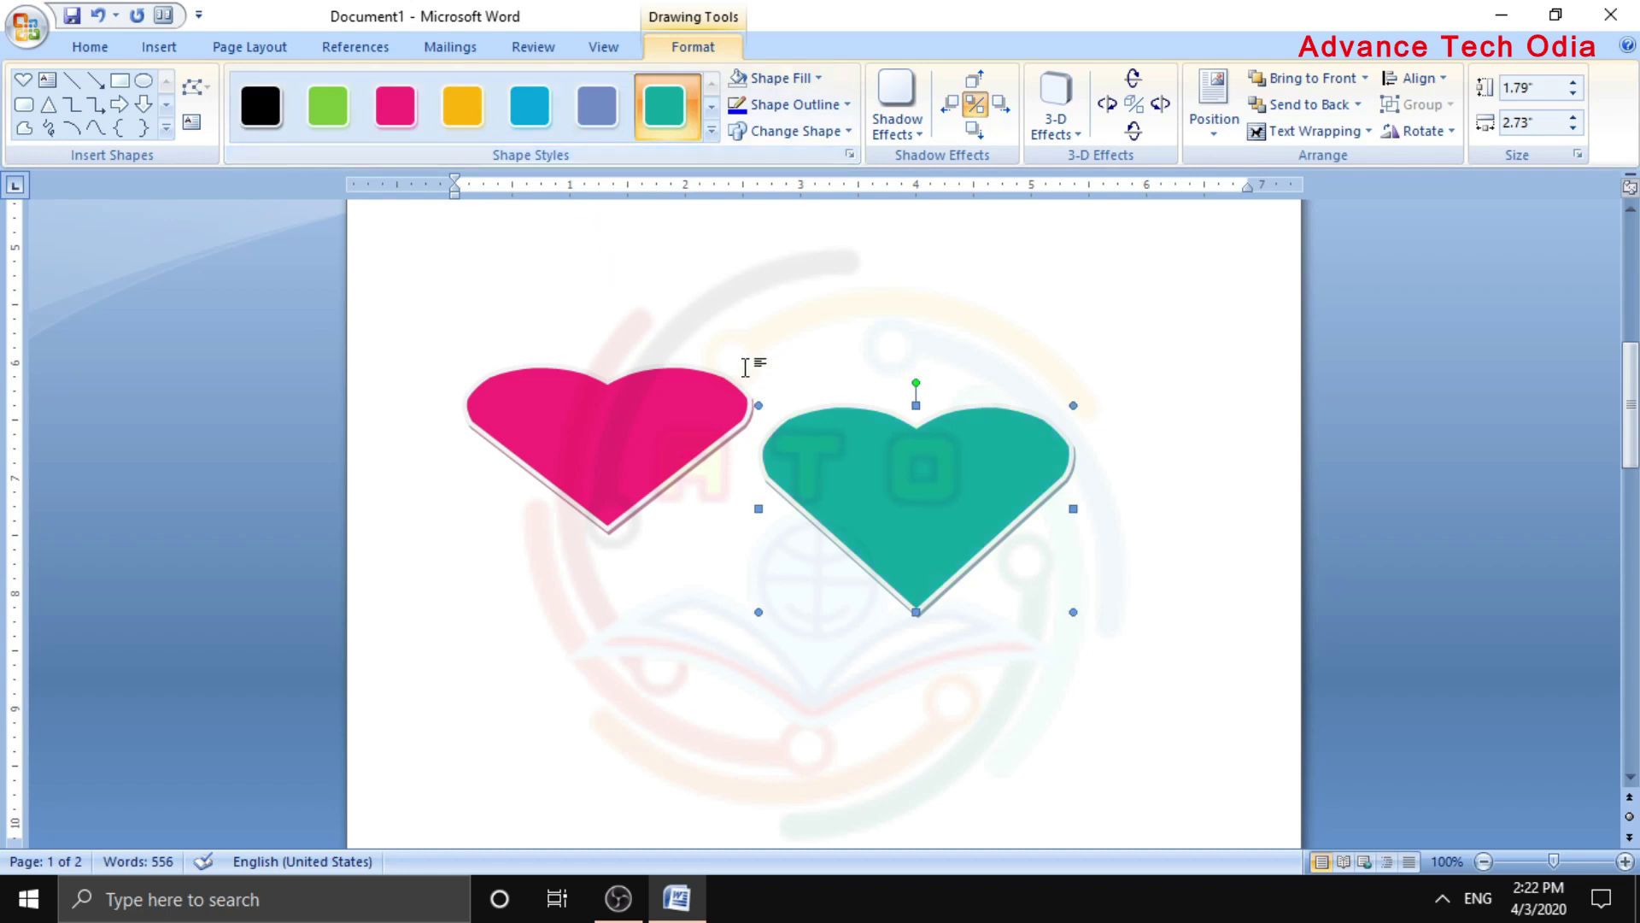
{"action": "left_click", "coordinate": [736, 391]}
Reposition the pink and teal hearts side by side below the text
{"action": "scroll", "coordinate": [633, 473], "scroll_direction": "up", "scroll_amount": 2}
{"action": "scroll", "coordinate": [634, 472], "scroll_direction": "up", "scroll_amount": 1}
{"action": "left_click", "coordinate": [629, 562]}
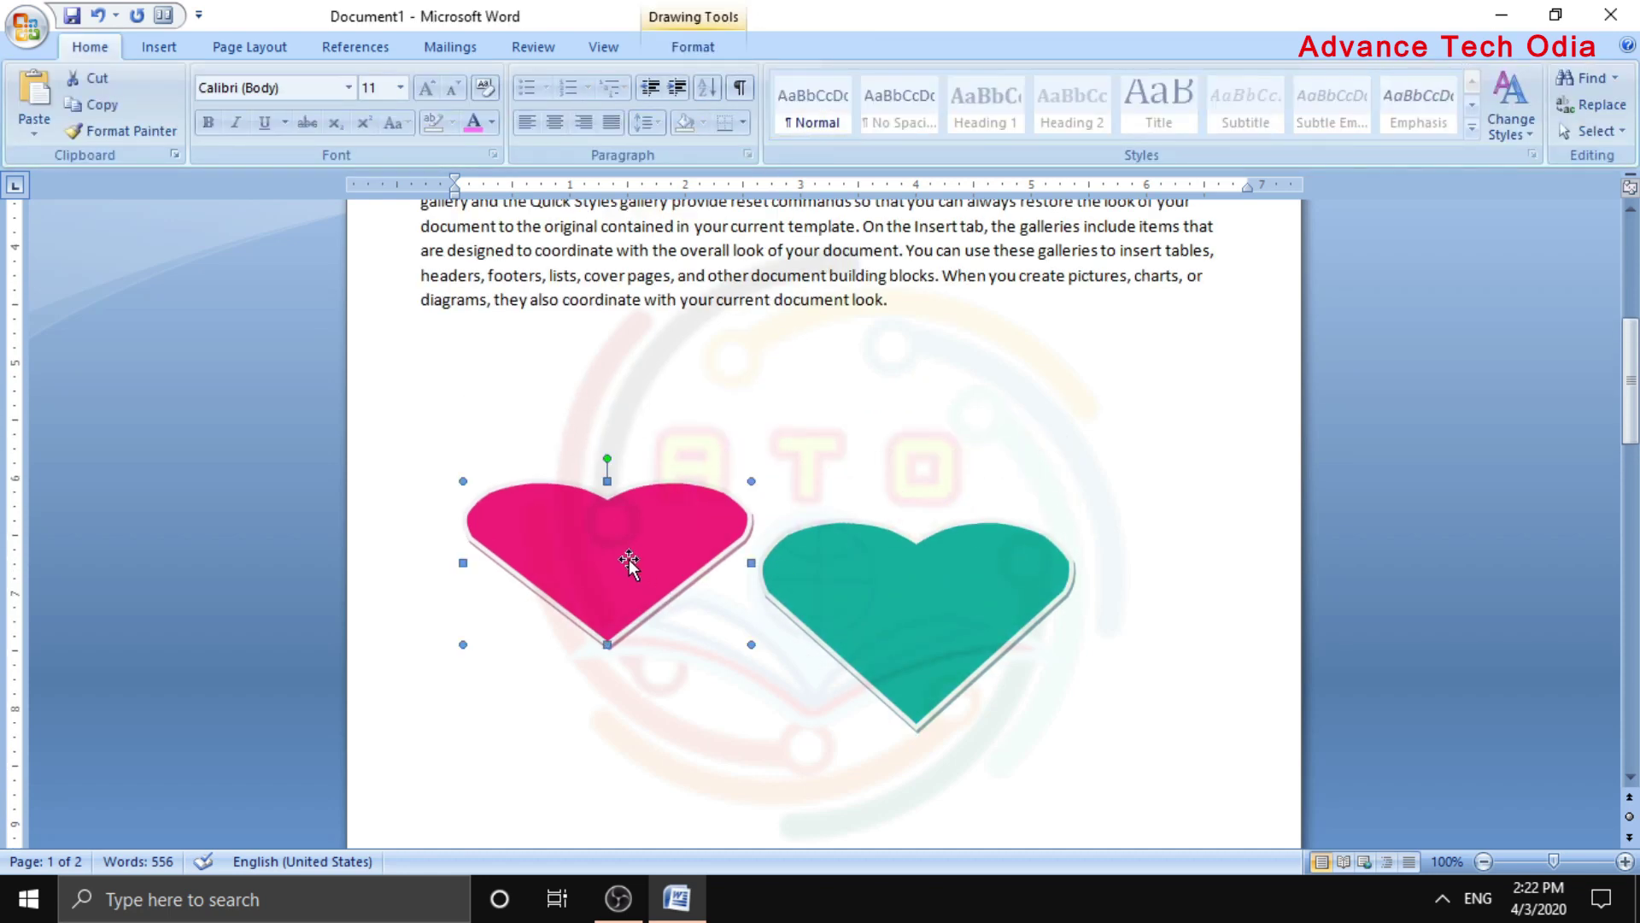
{"action": "left_click_drag", "start_coordinate": [622, 547], "coordinate": [600, 532]}
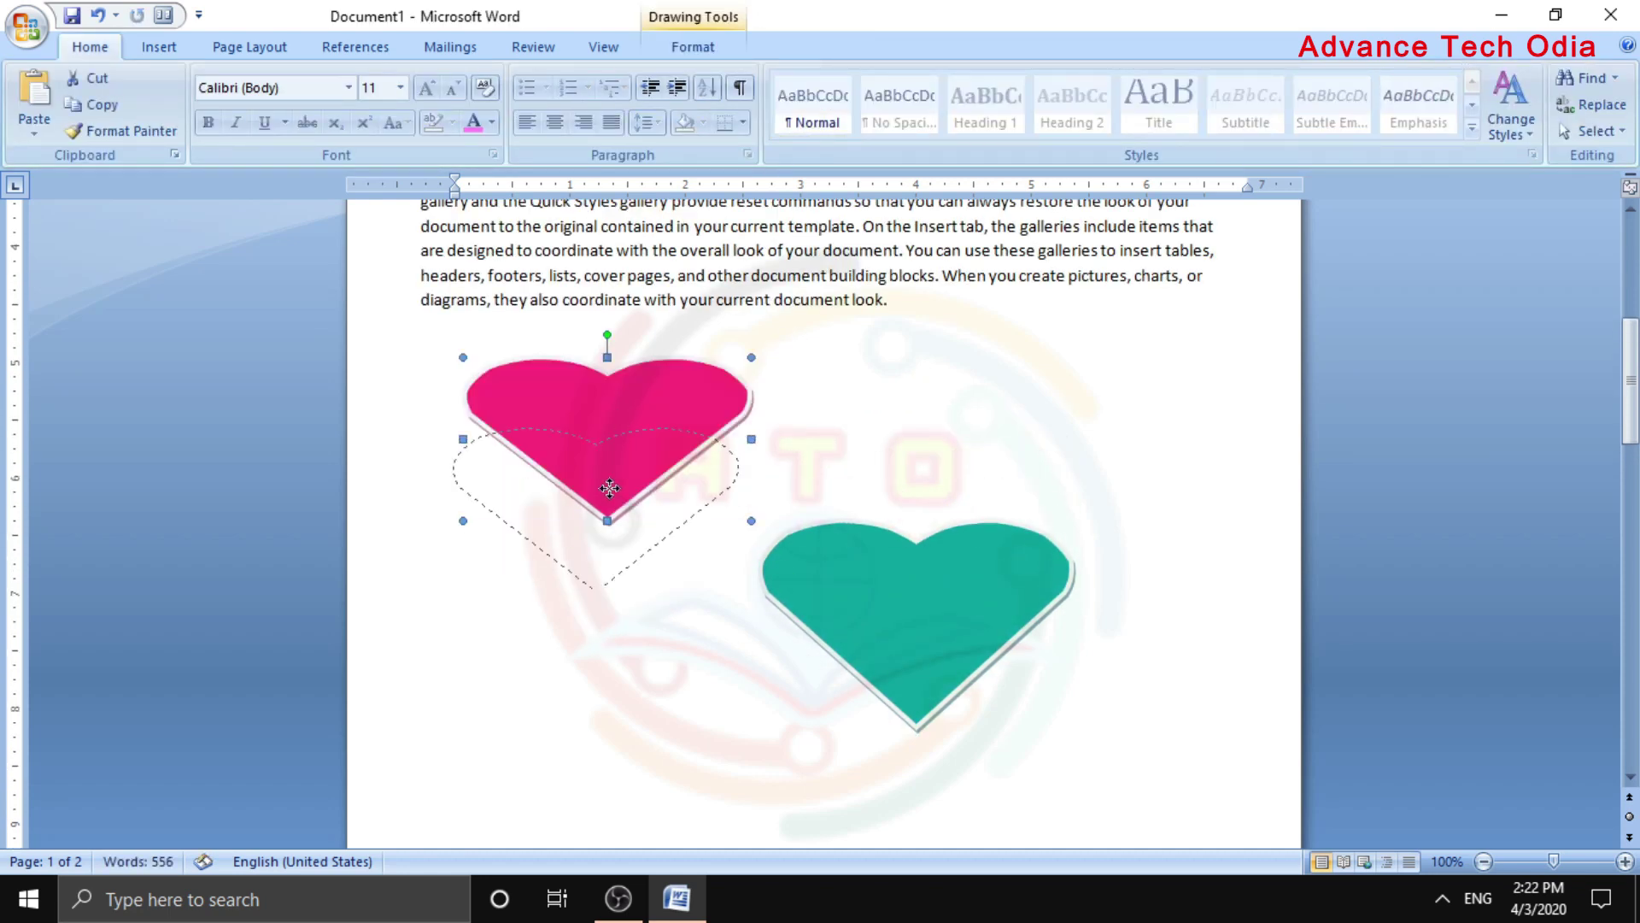
{"action": "mouse_move", "coordinate": [919, 623]}
{"action": "left_mouse_down"}
{"action": "mouse_move", "coordinate": [948, 447]}
{"action": "mouse_move", "coordinate": [885, 601]}
{"action": "mouse_move", "coordinate": [892, 542]}
{"action": "left_mouse_up"}
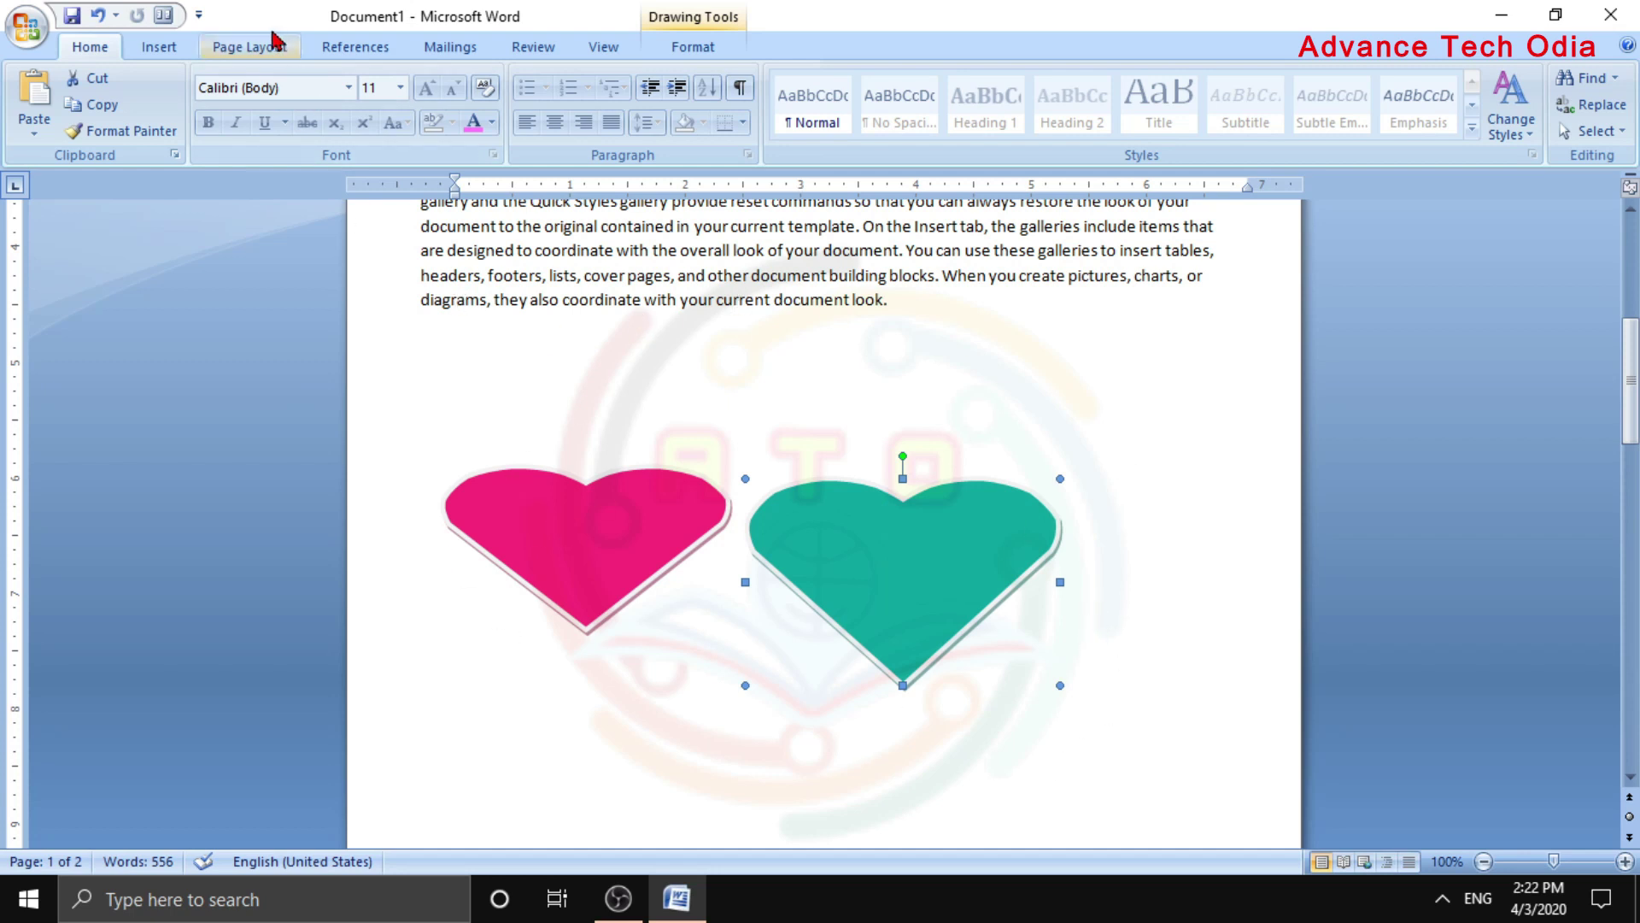
Select both hearts, group them into one object, and move the group just below the text
{"action": "left_click", "coordinate": [256, 44]}
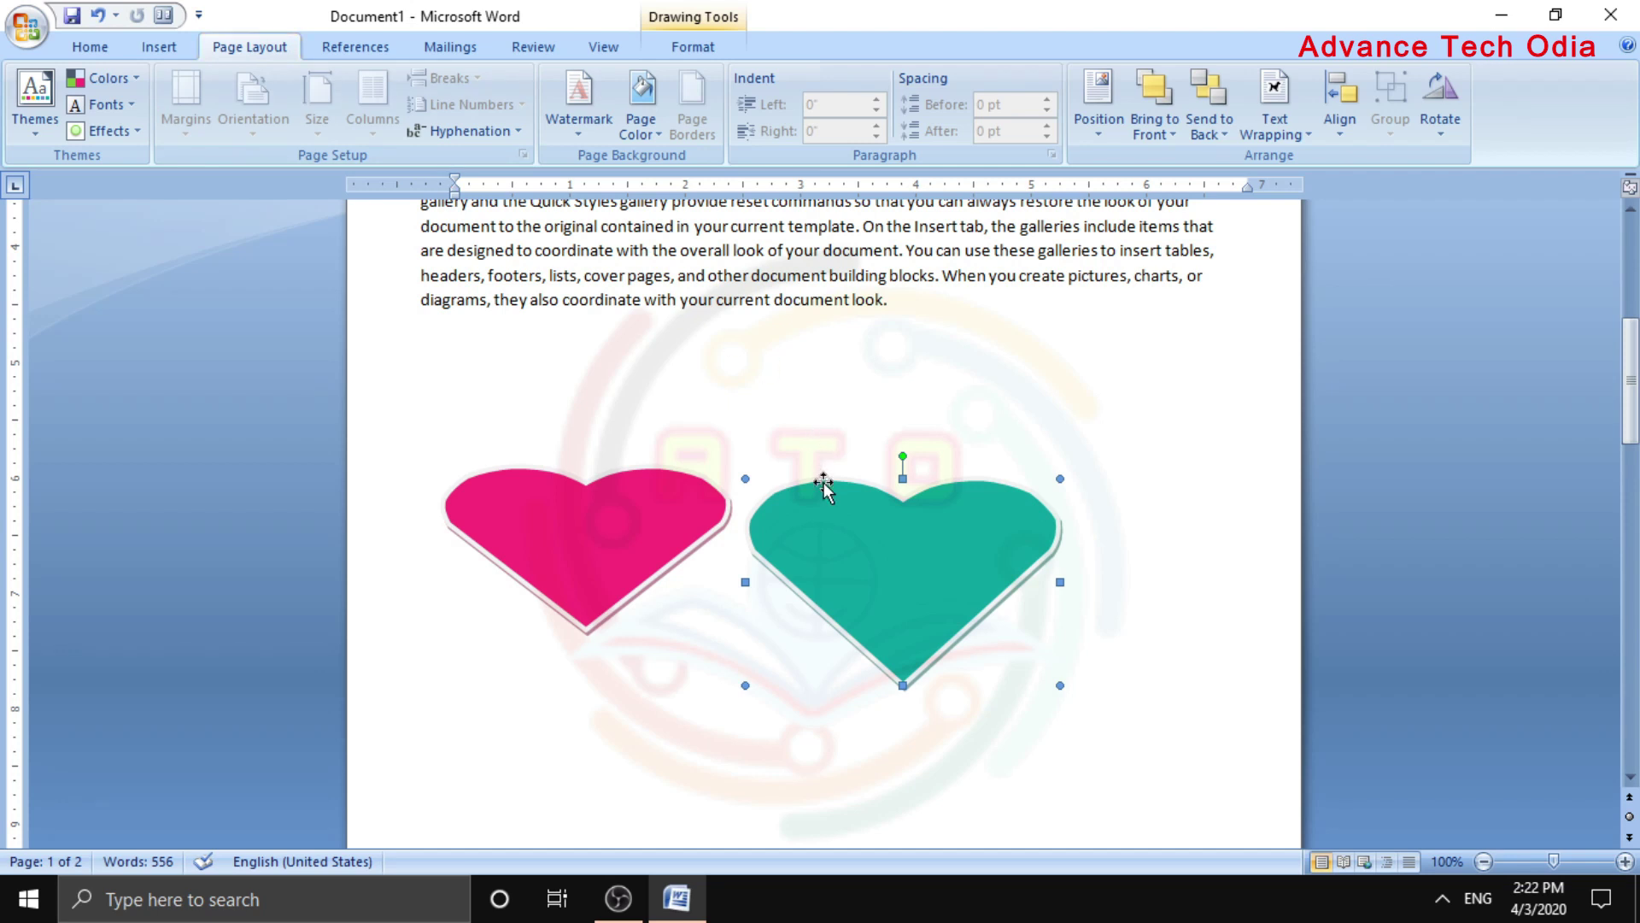
{"action": "left_click", "coordinate": [658, 507], "text": "shift"}
{"action": "left_click", "coordinate": [865, 544], "text": "shift"}
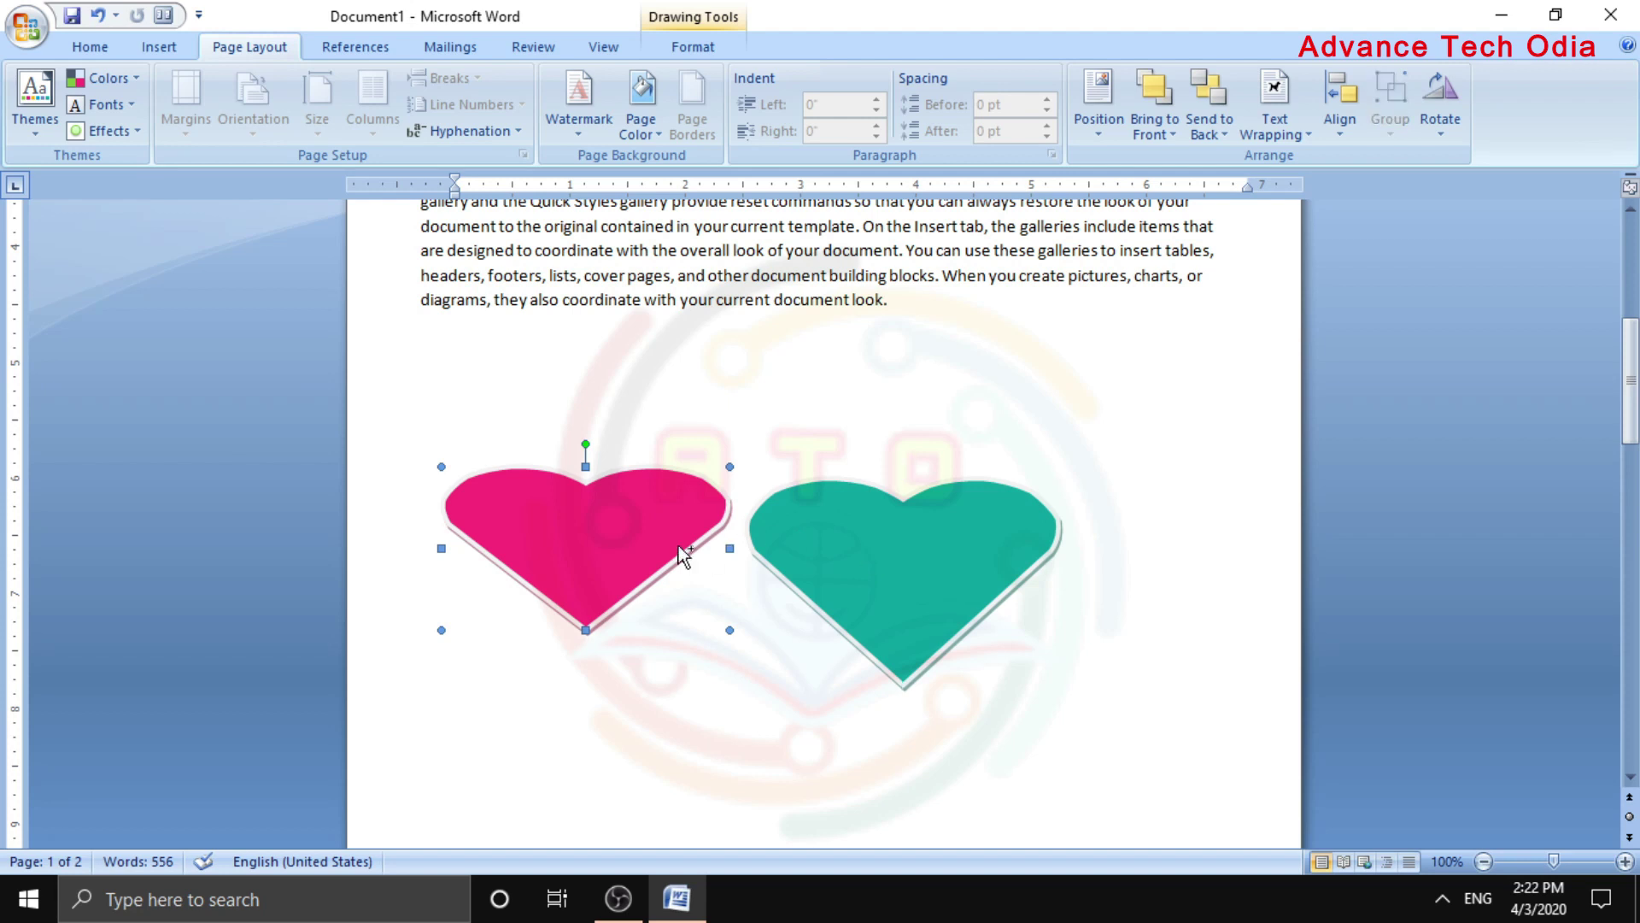
{"action": "left_click", "coordinate": [871, 564], "text": "shift"}
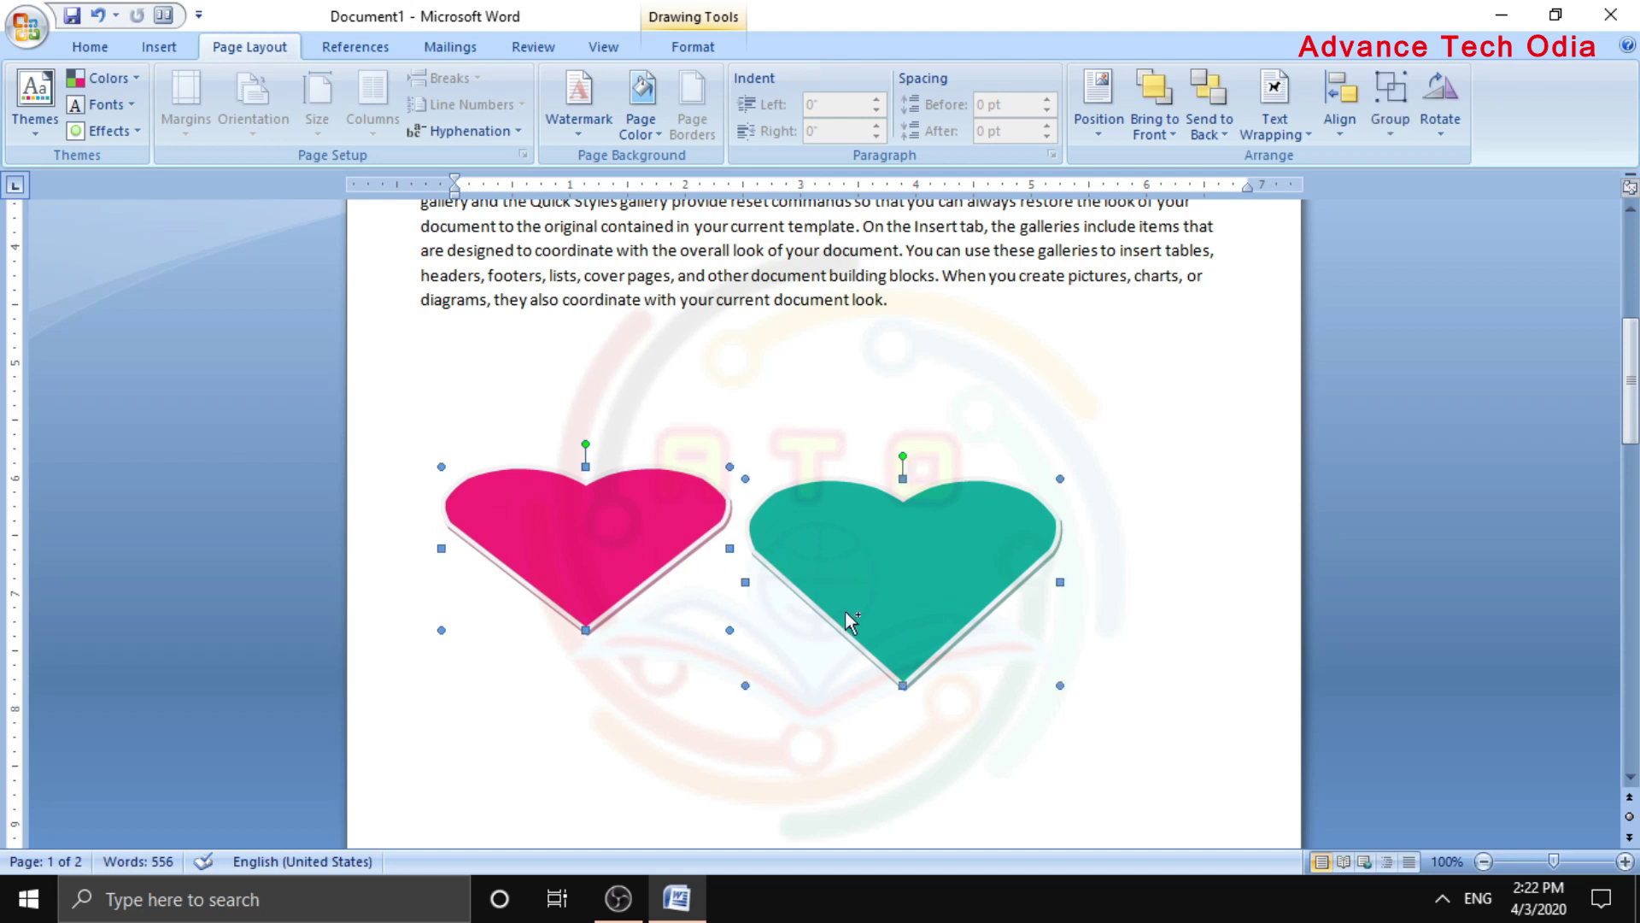
{"action": "left_click", "coordinate": [1390, 128]}
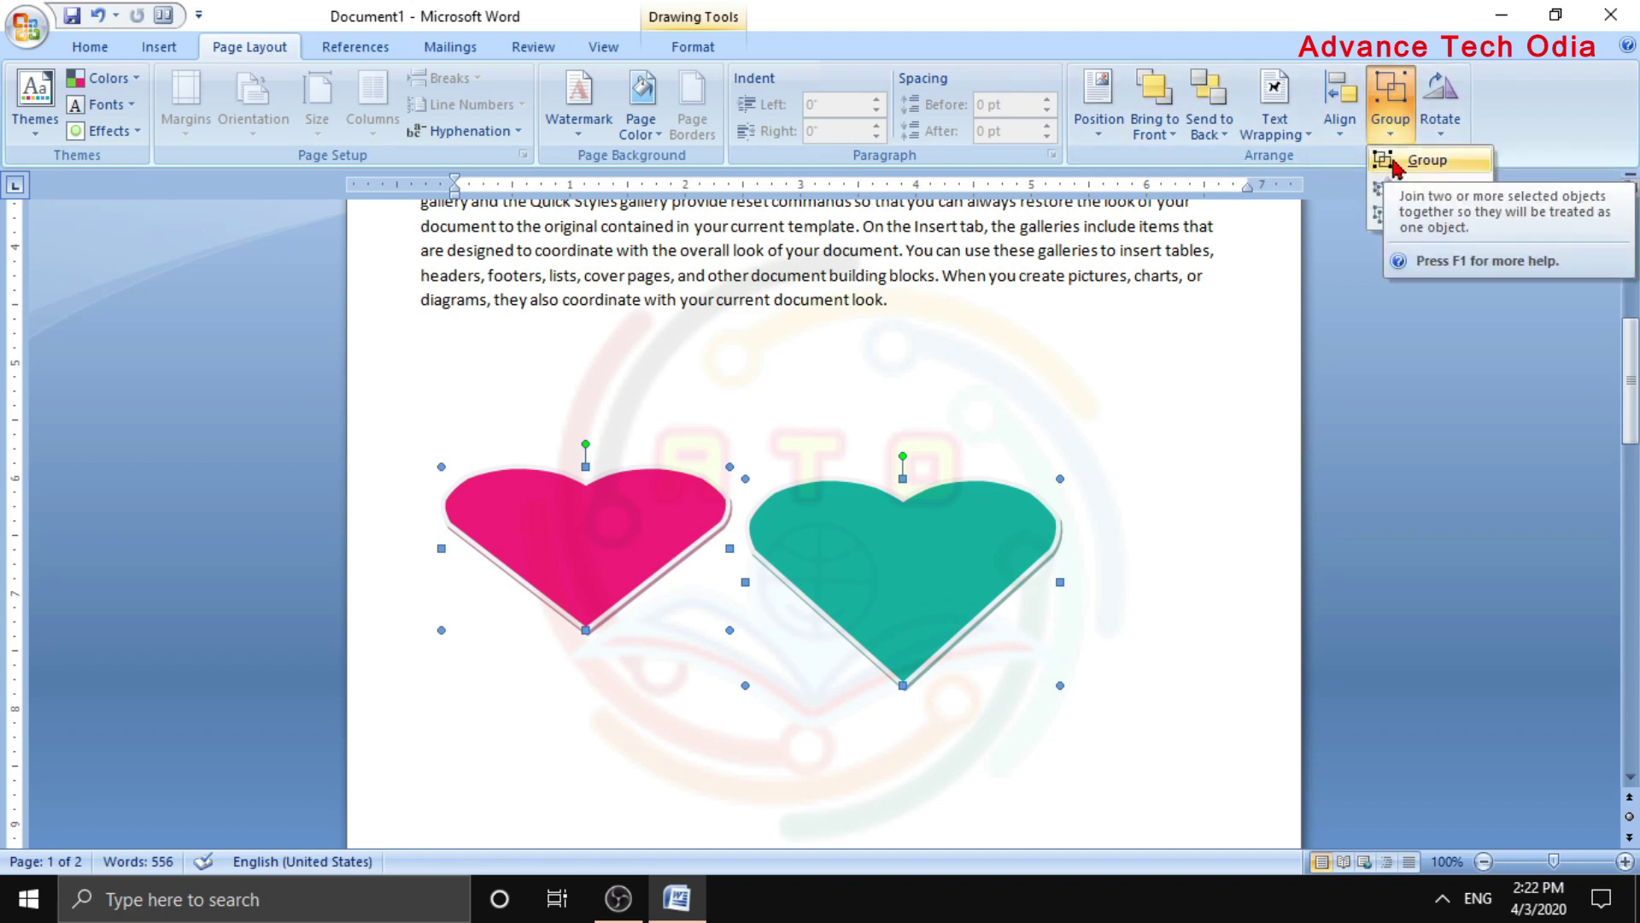
{"action": "left_click", "coordinate": [1394, 162]}
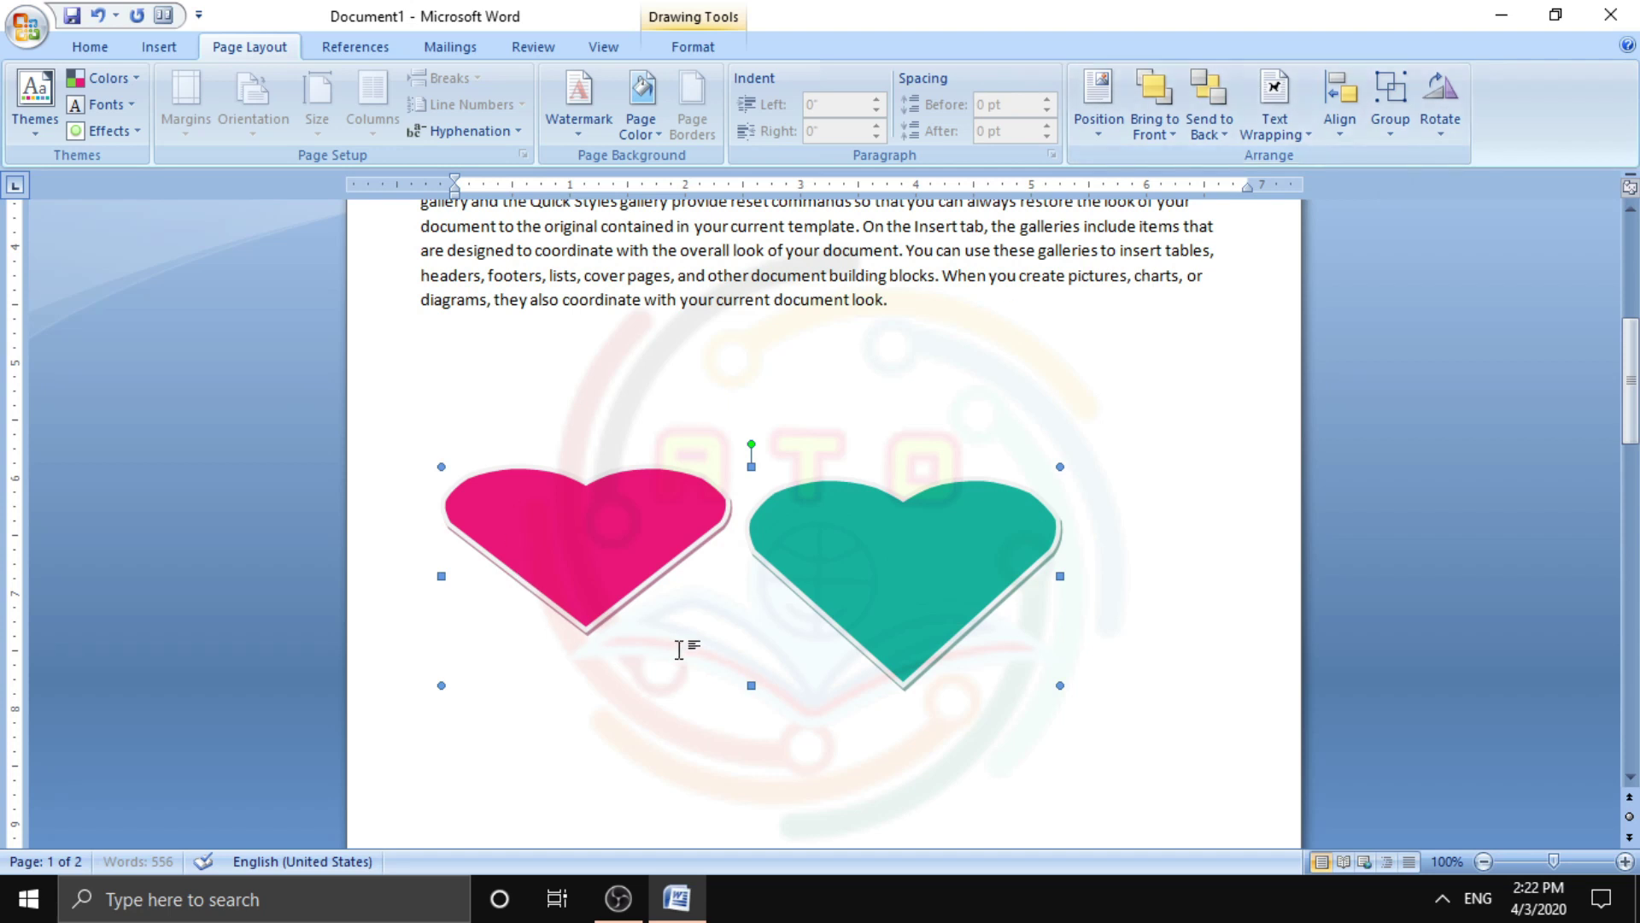
{"action": "mouse_move", "coordinate": [813, 546]}
{"action": "left_mouse_down"}
{"action": "mouse_move", "coordinate": [919, 340]}
{"action": "mouse_move", "coordinate": [879, 628]}
{"action": "mouse_move", "coordinate": [994, 314]}
{"action": "mouse_move", "coordinate": [970, 604]}
{"action": "mouse_move", "coordinate": [977, 424]}
{"action": "mouse_move", "coordinate": [891, 522]}
{"action": "mouse_move", "coordinate": [883, 639]}
{"action": "mouse_move", "coordinate": [1077, 637]}
{"action": "mouse_move", "coordinate": [1036, 578]}
{"action": "left_mouse_up"}
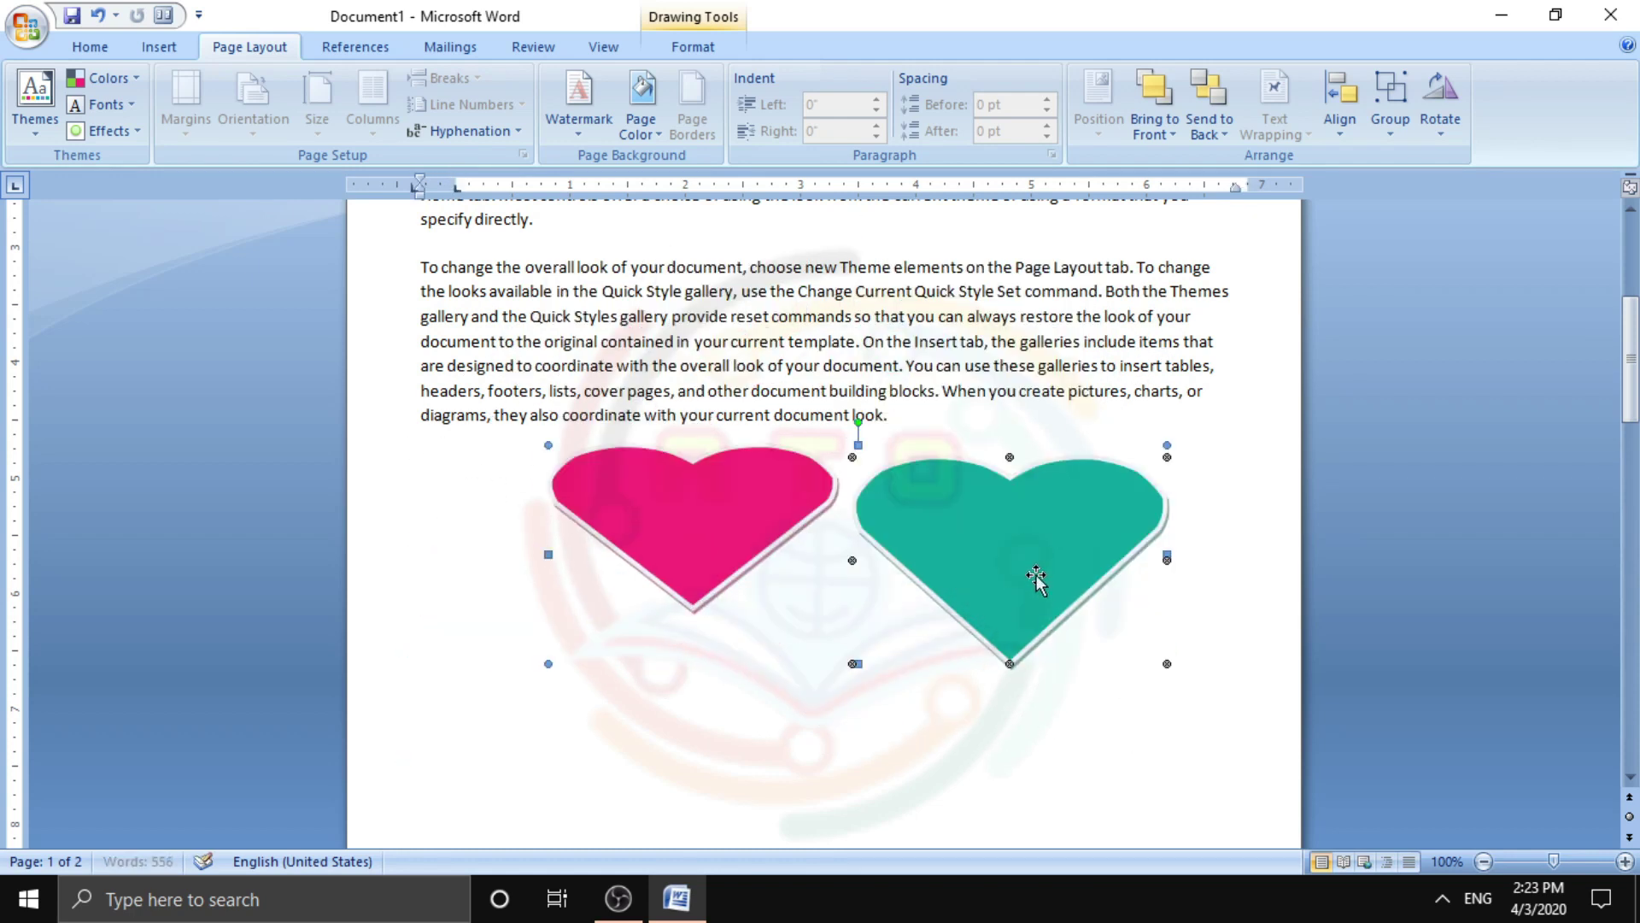
{"action": "key", "text": "Up"}
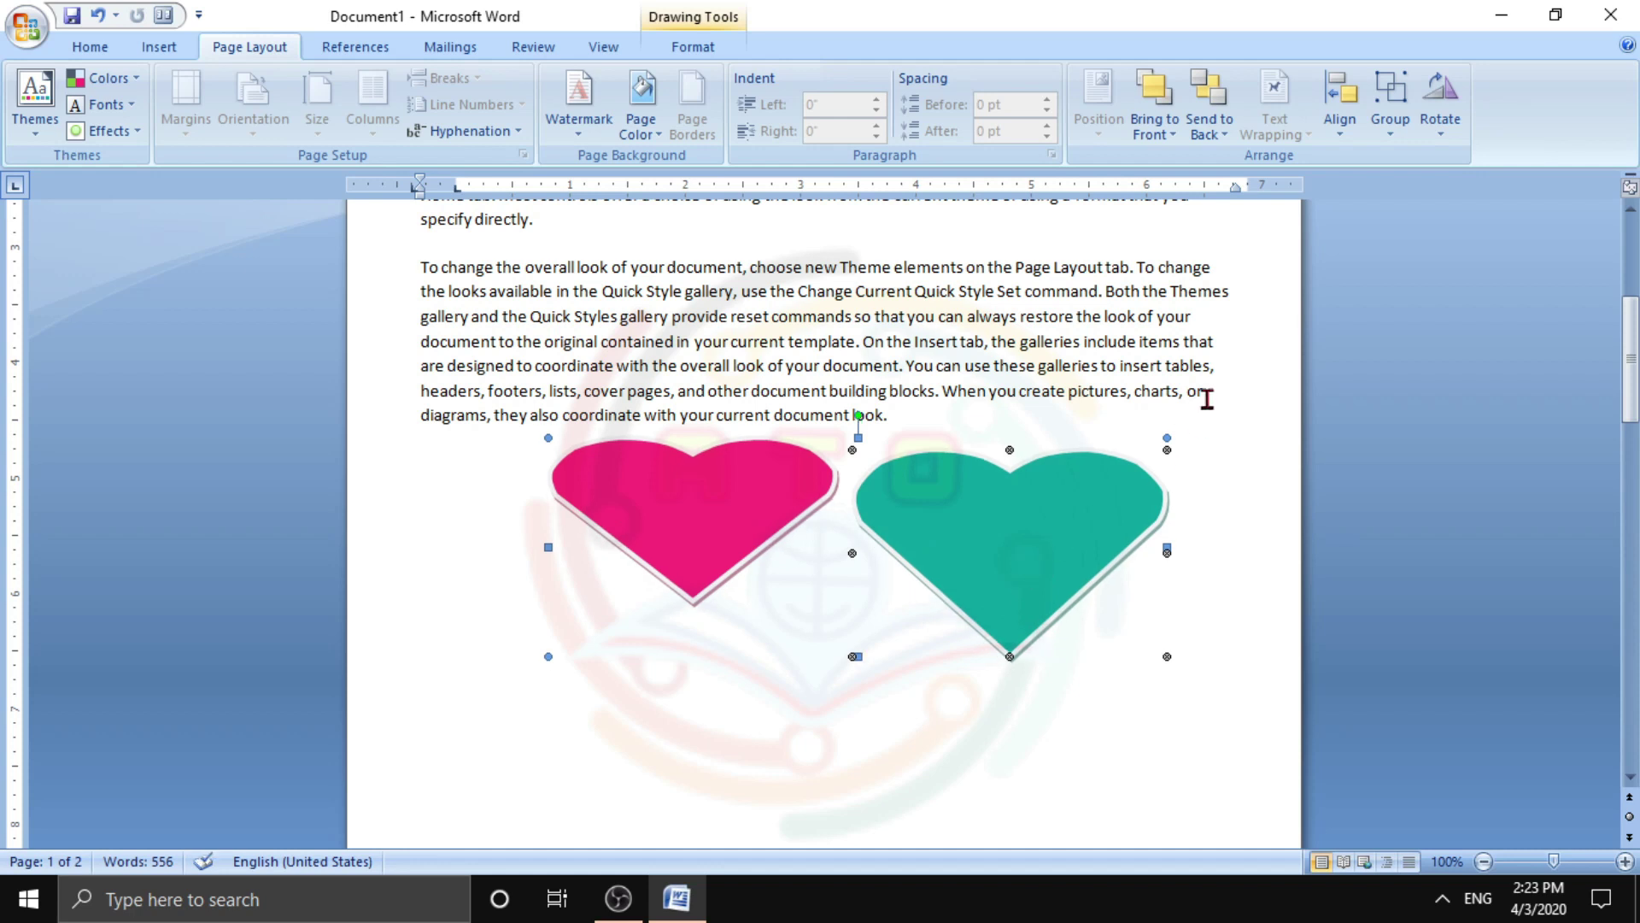
Ungroup the hearts, shift them, and select only the teal heart
{"action": "left_click", "coordinate": [1390, 133]}
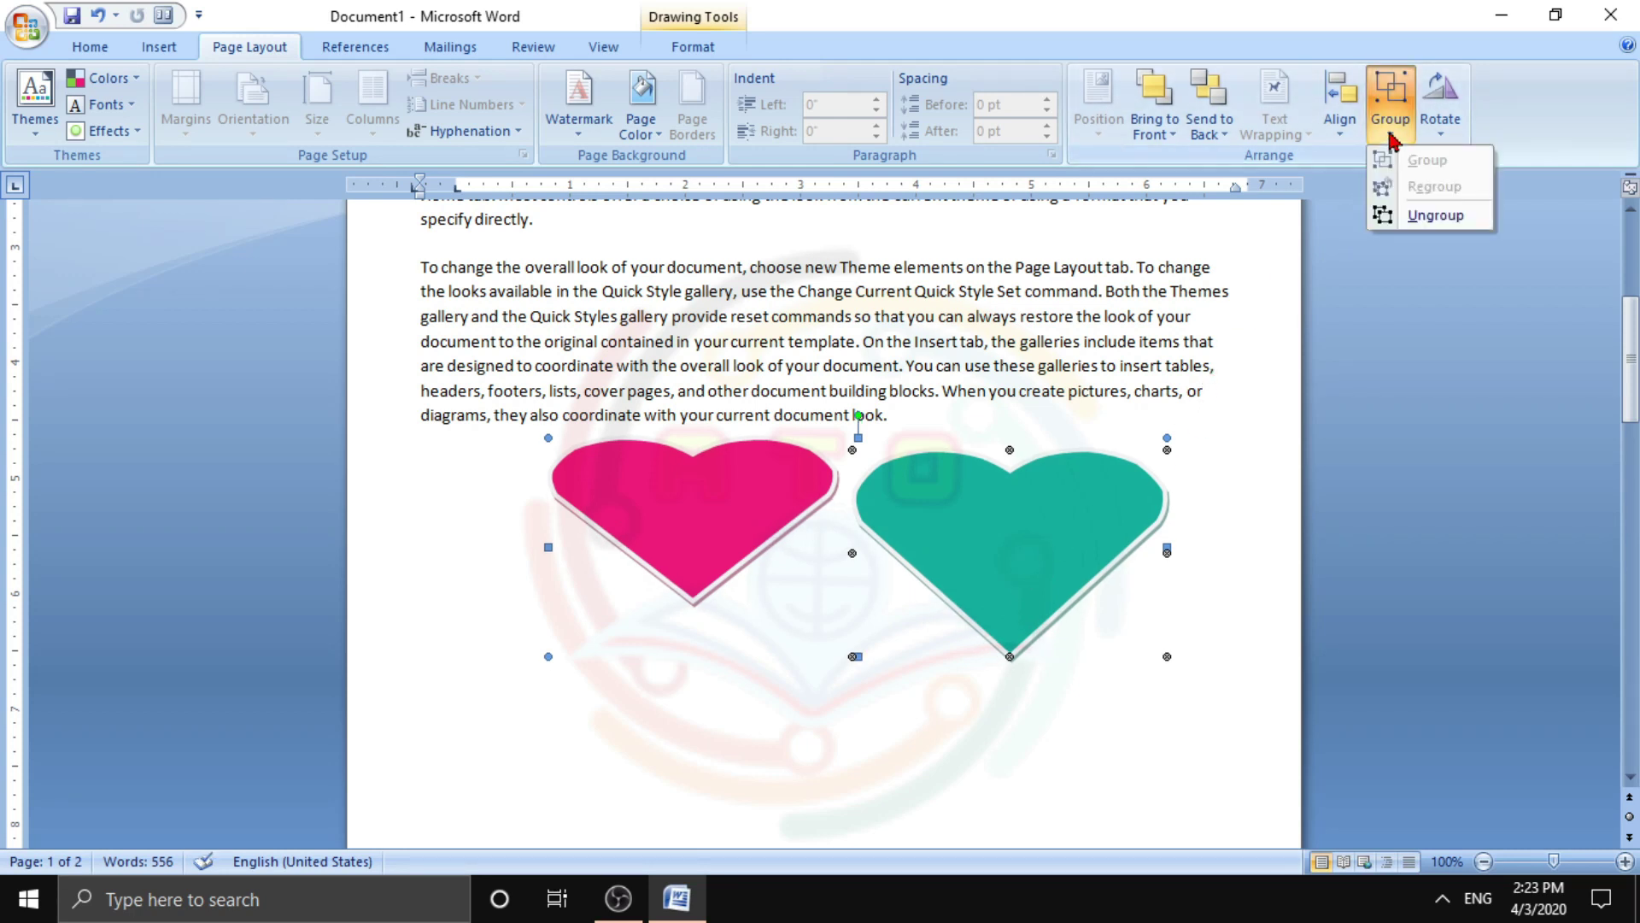
{"action": "left_click", "coordinate": [1387, 219]}
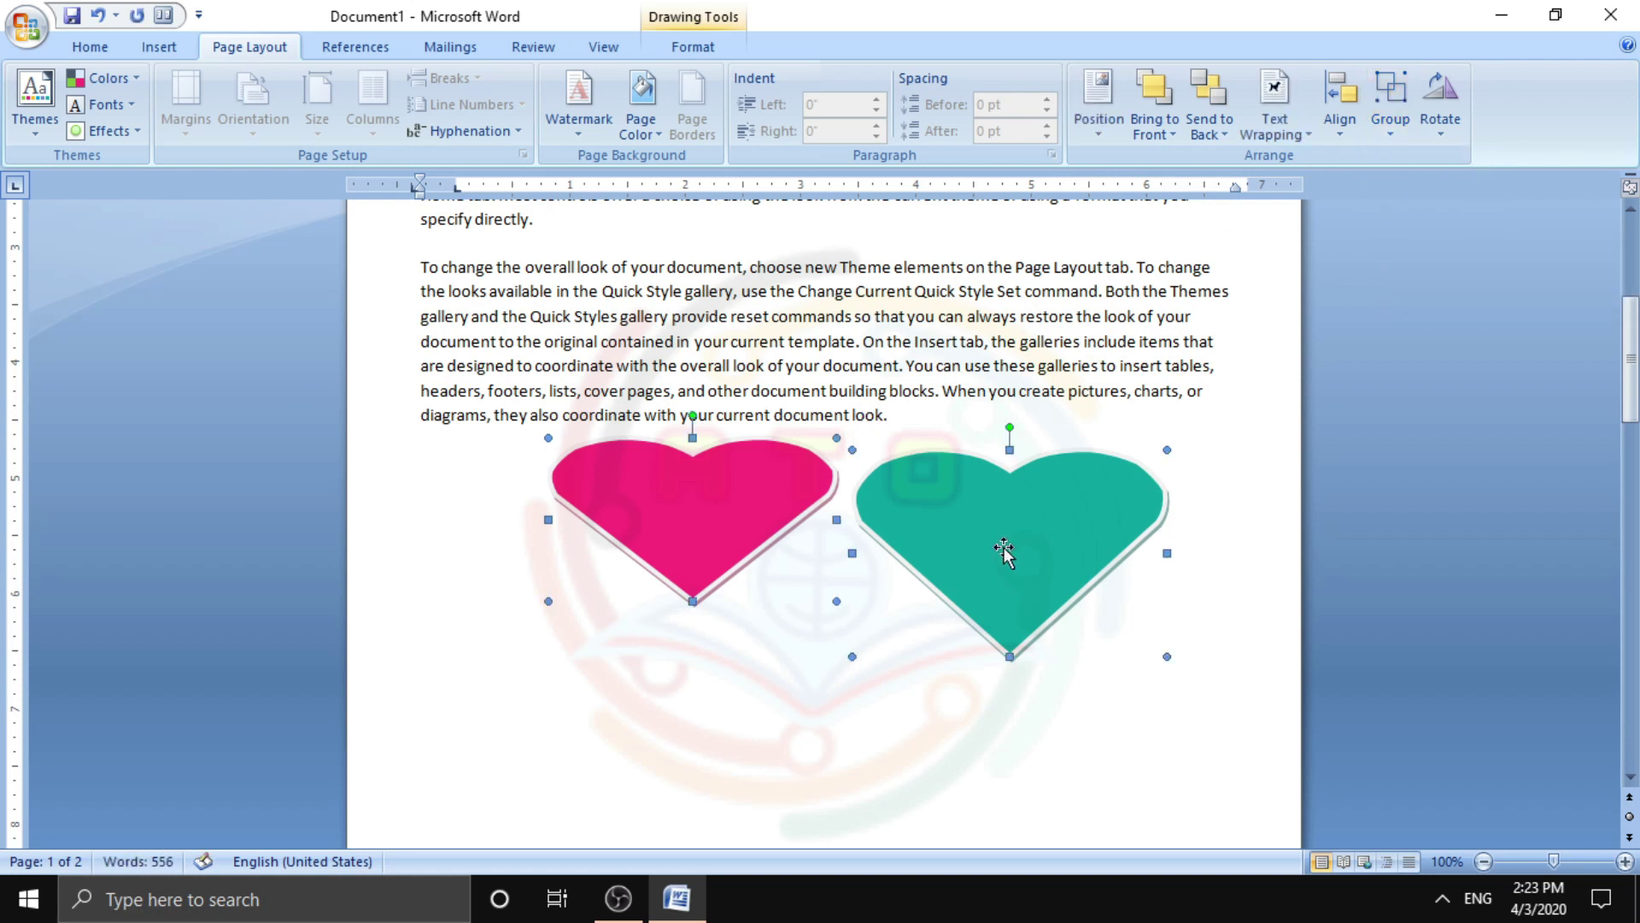
{"action": "mouse_move", "coordinate": [1014, 531]}
{"action": "left_mouse_down"}
{"action": "mouse_move", "coordinate": [1041, 495]}
{"action": "mouse_move", "coordinate": [962, 680]}
{"action": "left_mouse_up"}
{"action": "left_click", "coordinate": [1000, 366]}
{"action": "left_click", "coordinate": [1023, 474]}
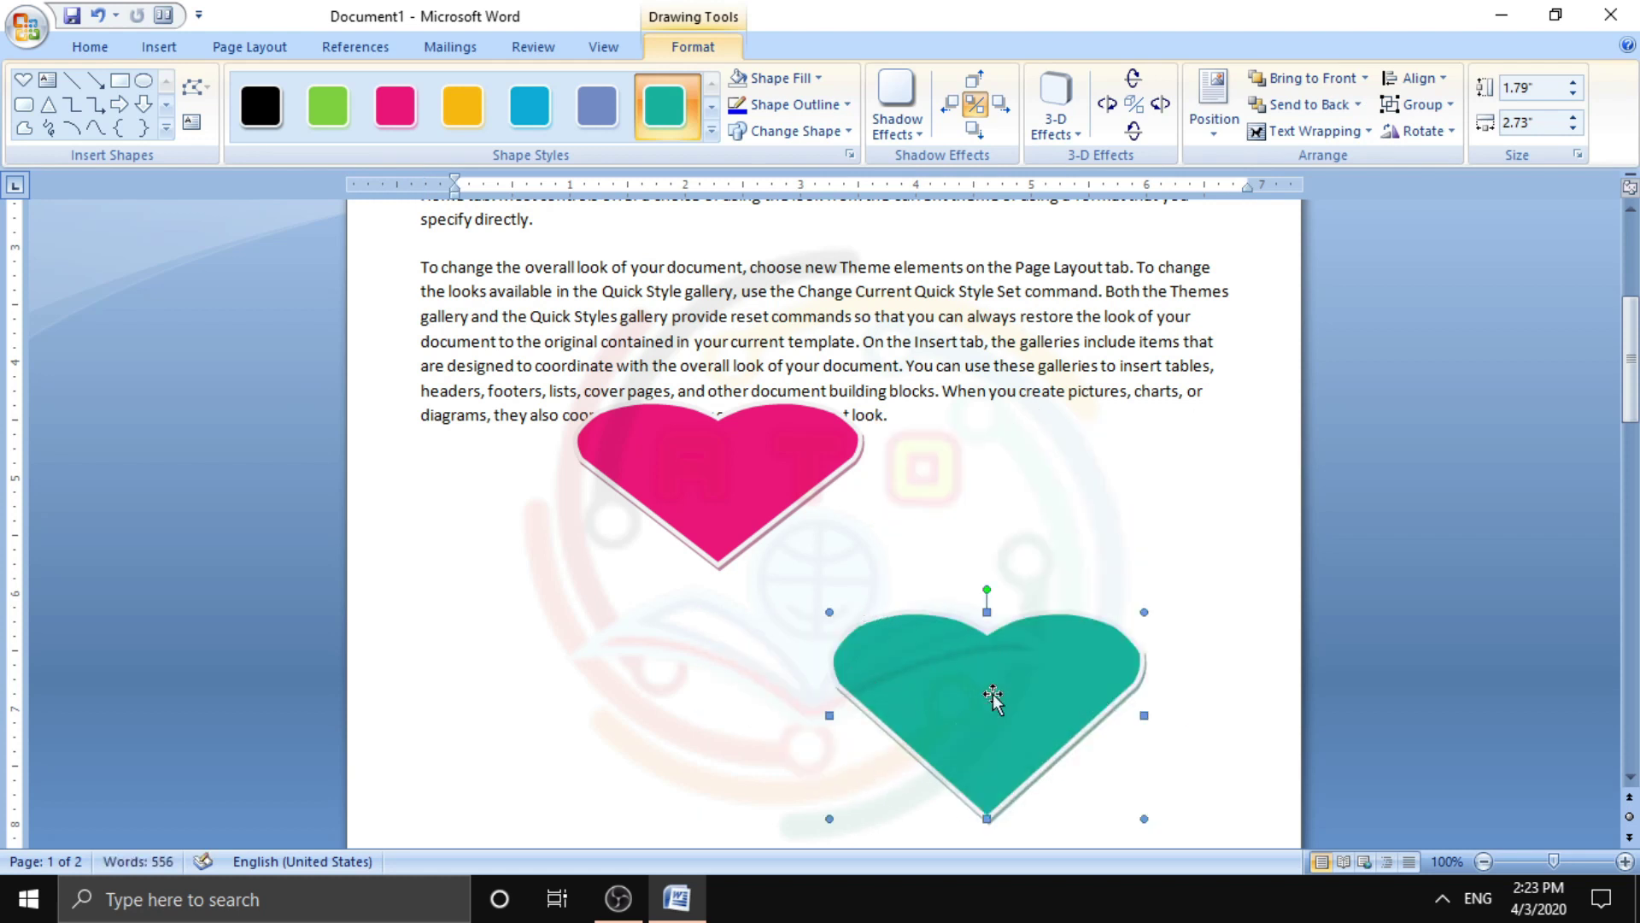
Flip the teal heart vertically with Rotate > Flip Vertical
{"action": "left_click", "coordinate": [249, 47]}
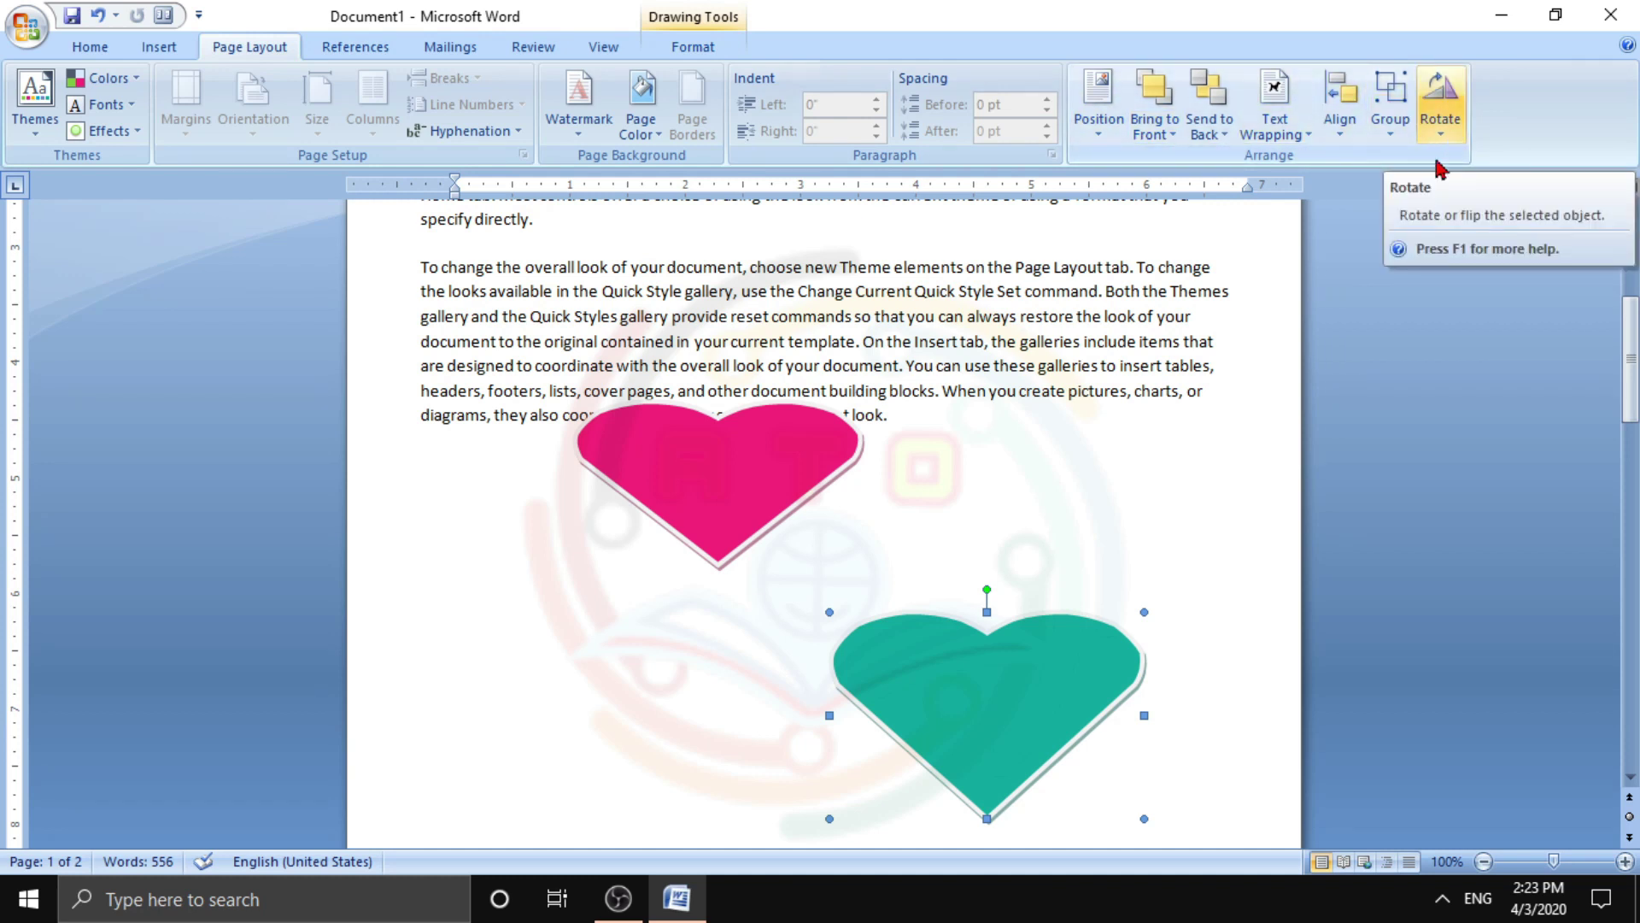
{"action": "left_click", "coordinate": [1440, 101]}
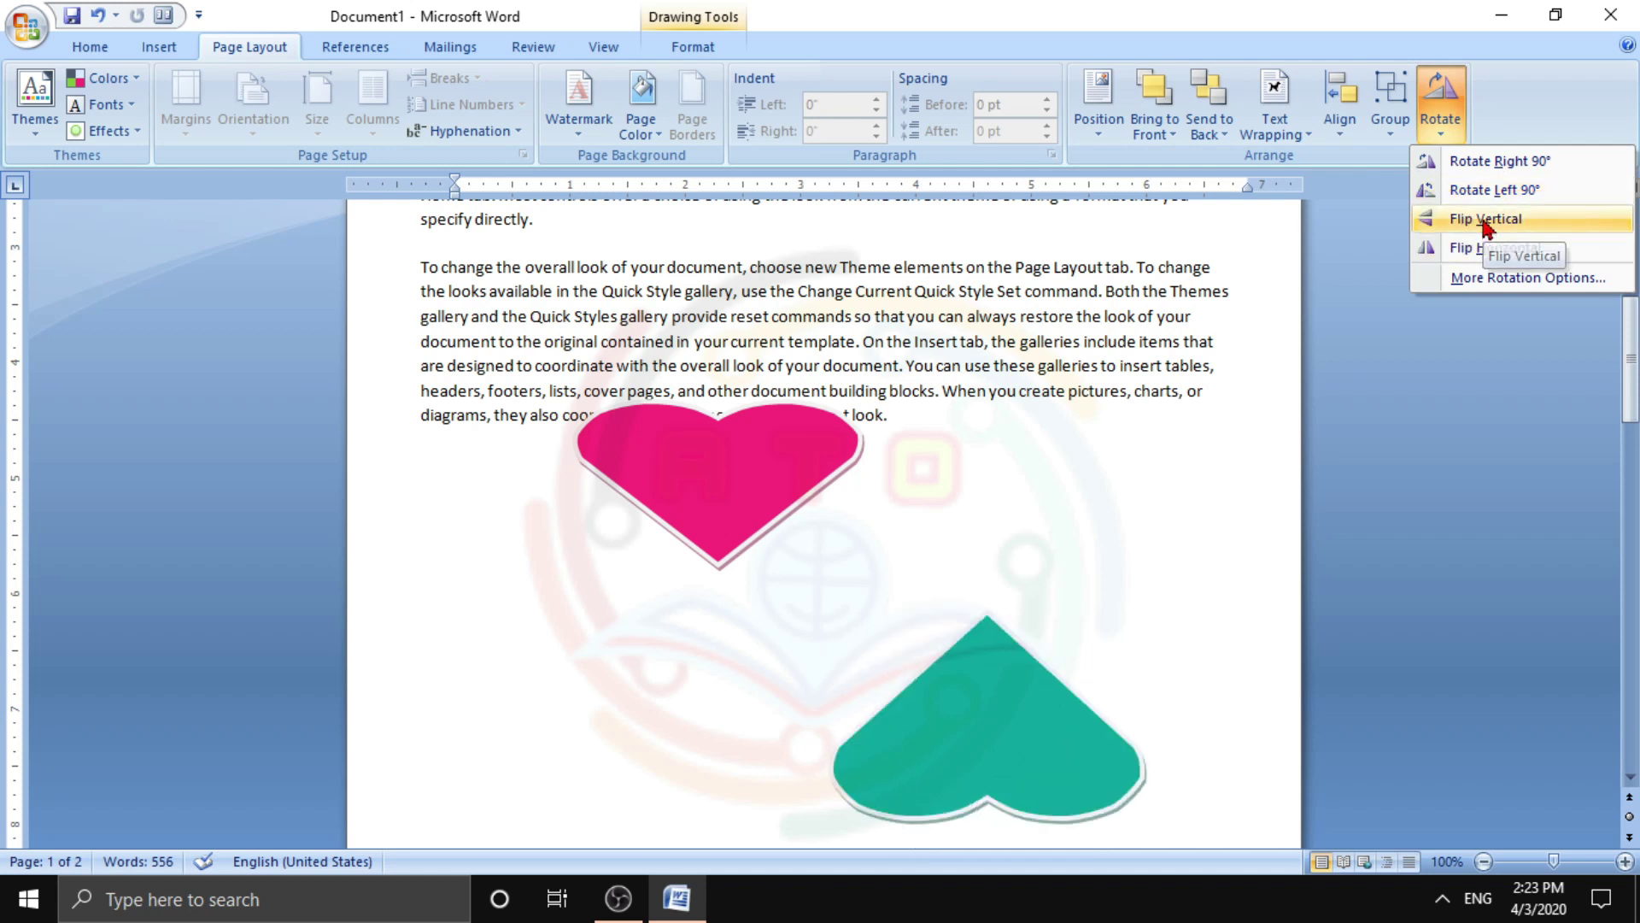
{"action": "left_click", "coordinate": [1488, 224]}
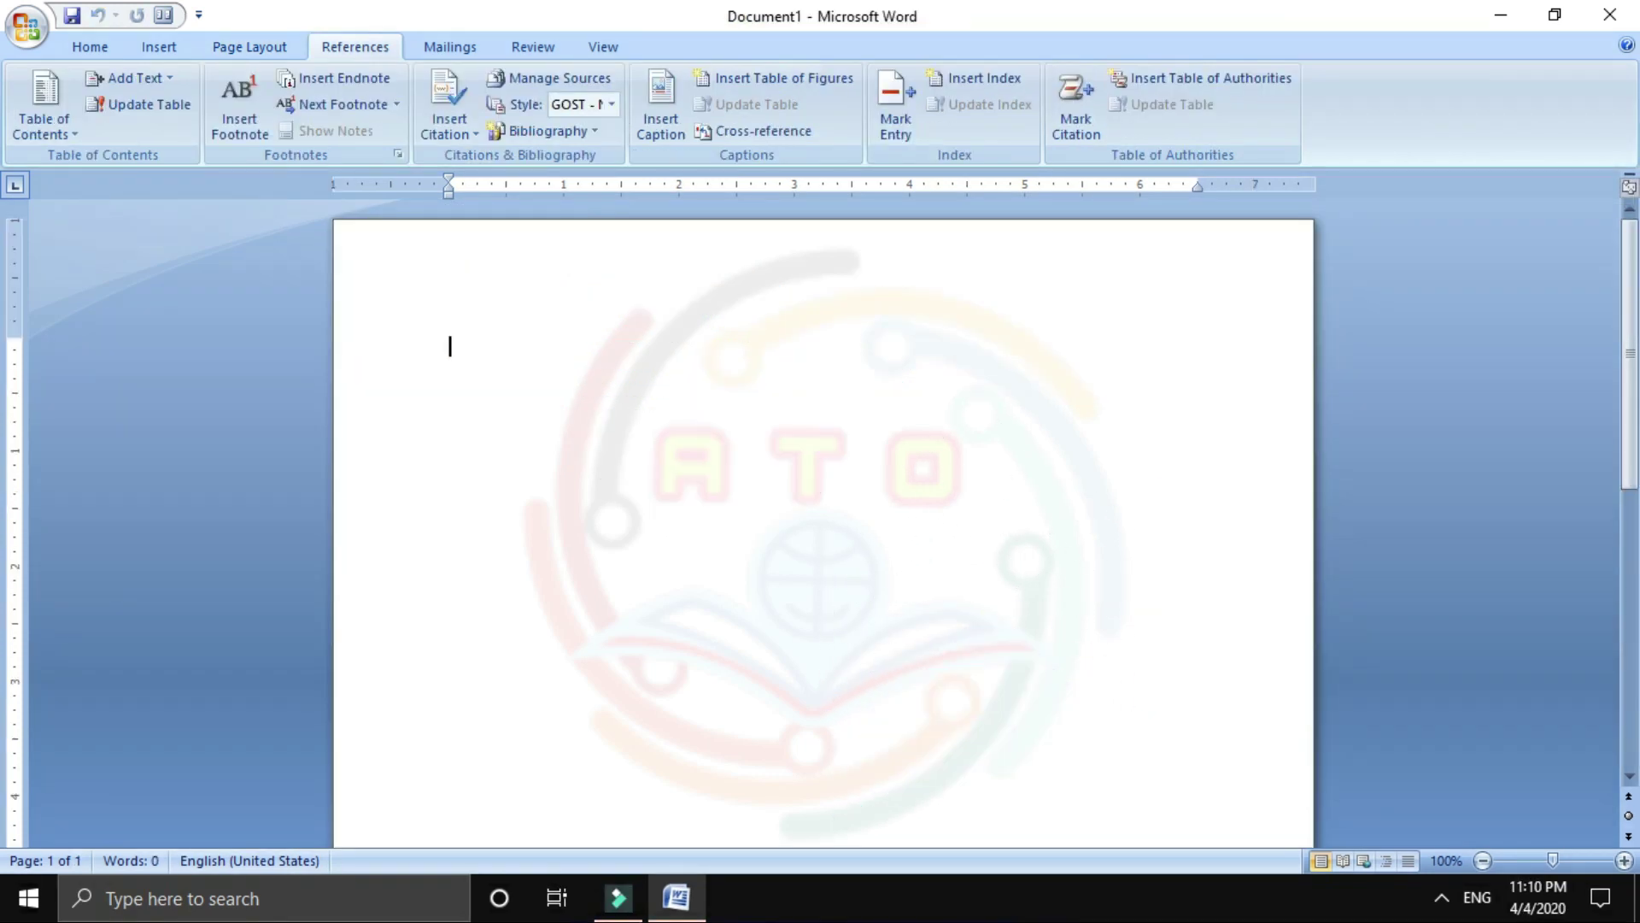